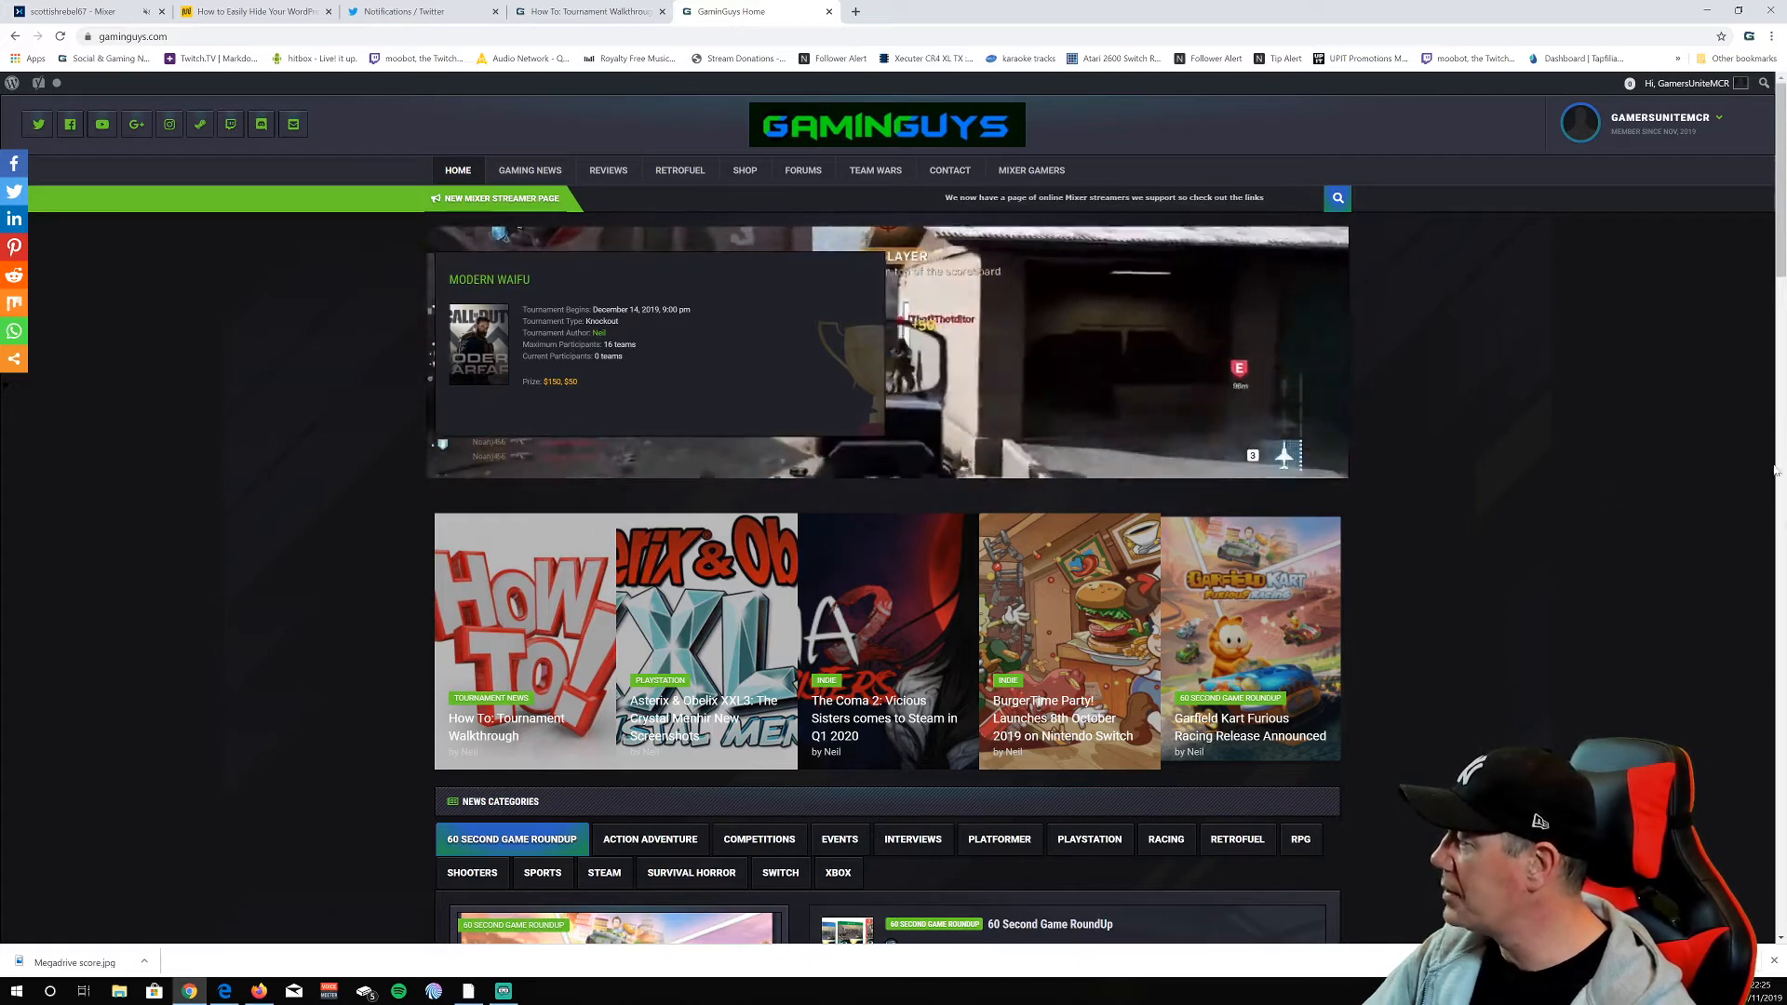
# Open the signed-in account's own profile and view its friends list
pyautogui.moveTo(1661, 130)
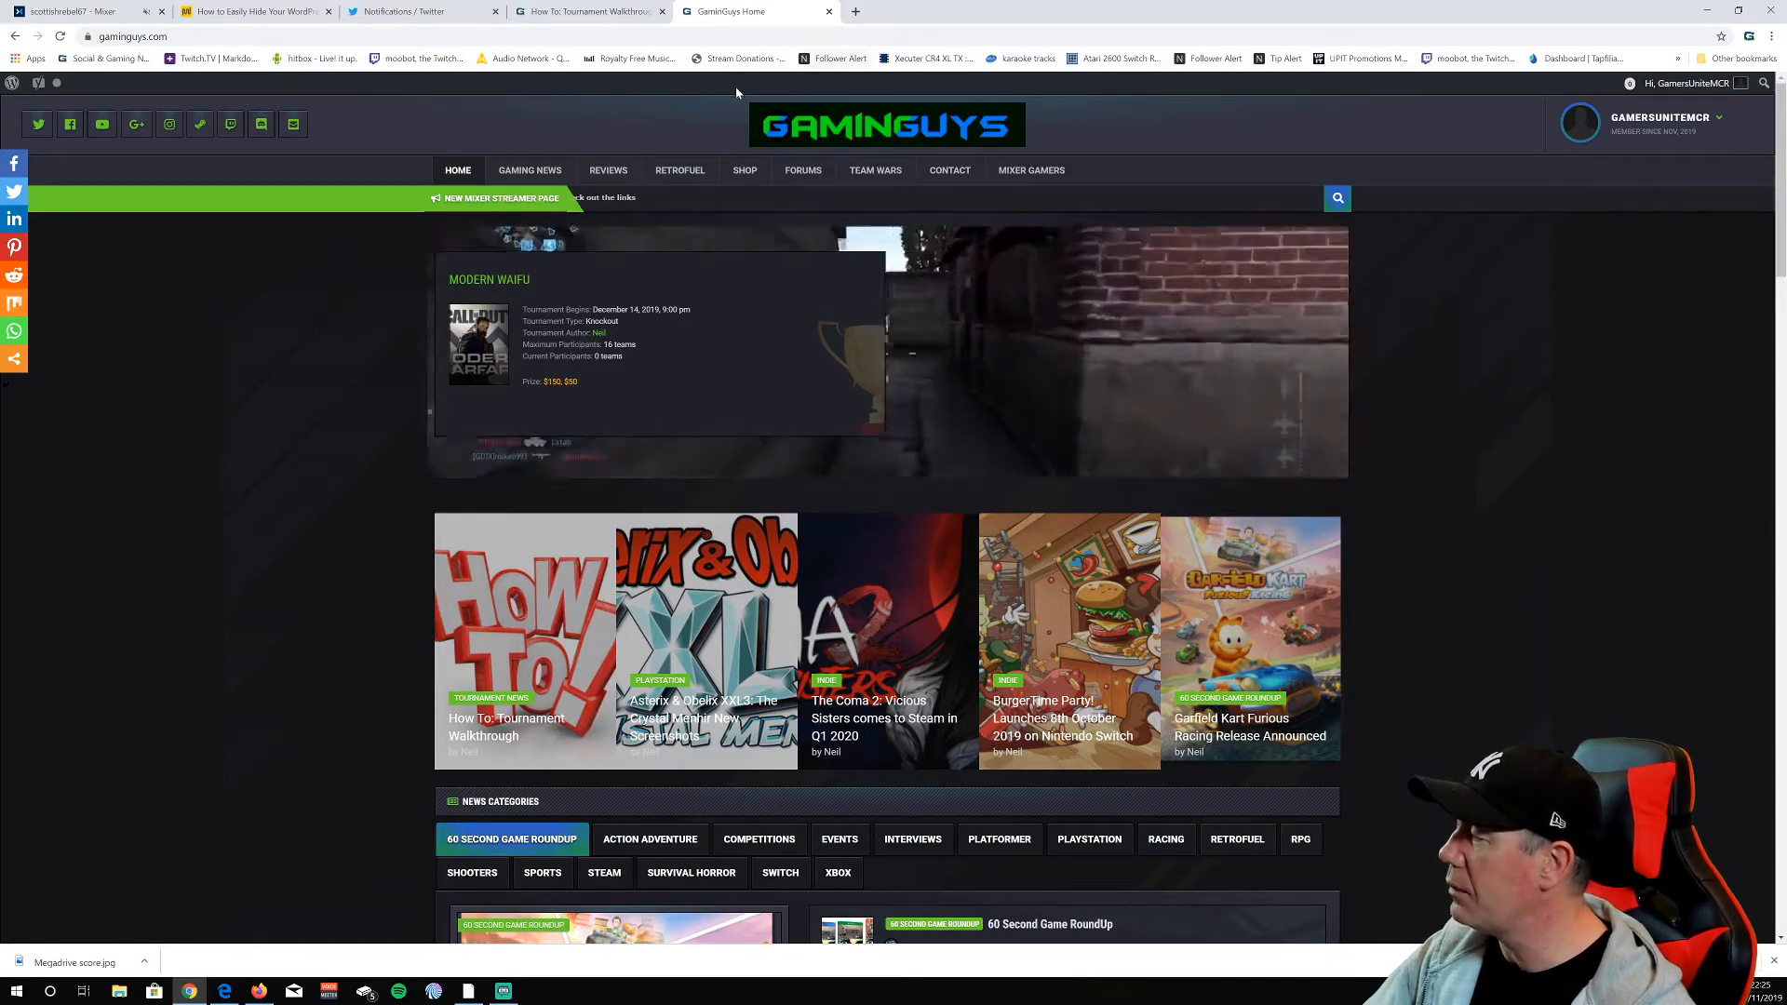
pyautogui.click(1663, 123)
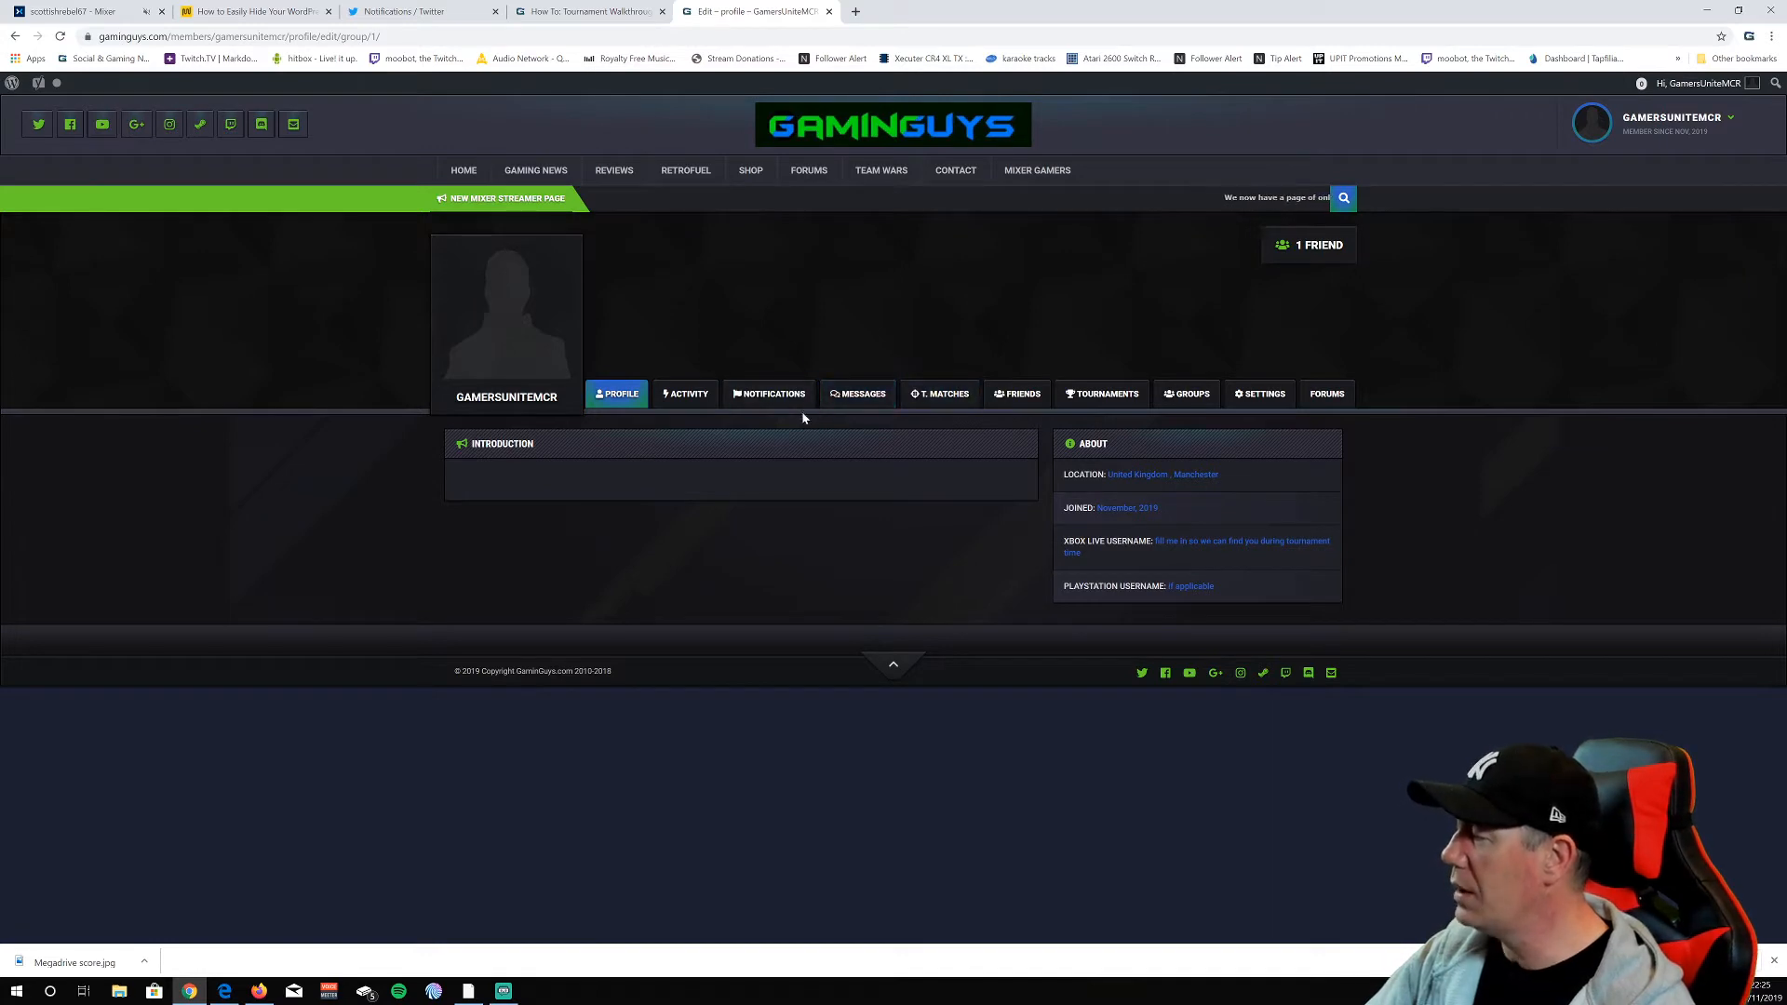
pyautogui.click(1012, 402)
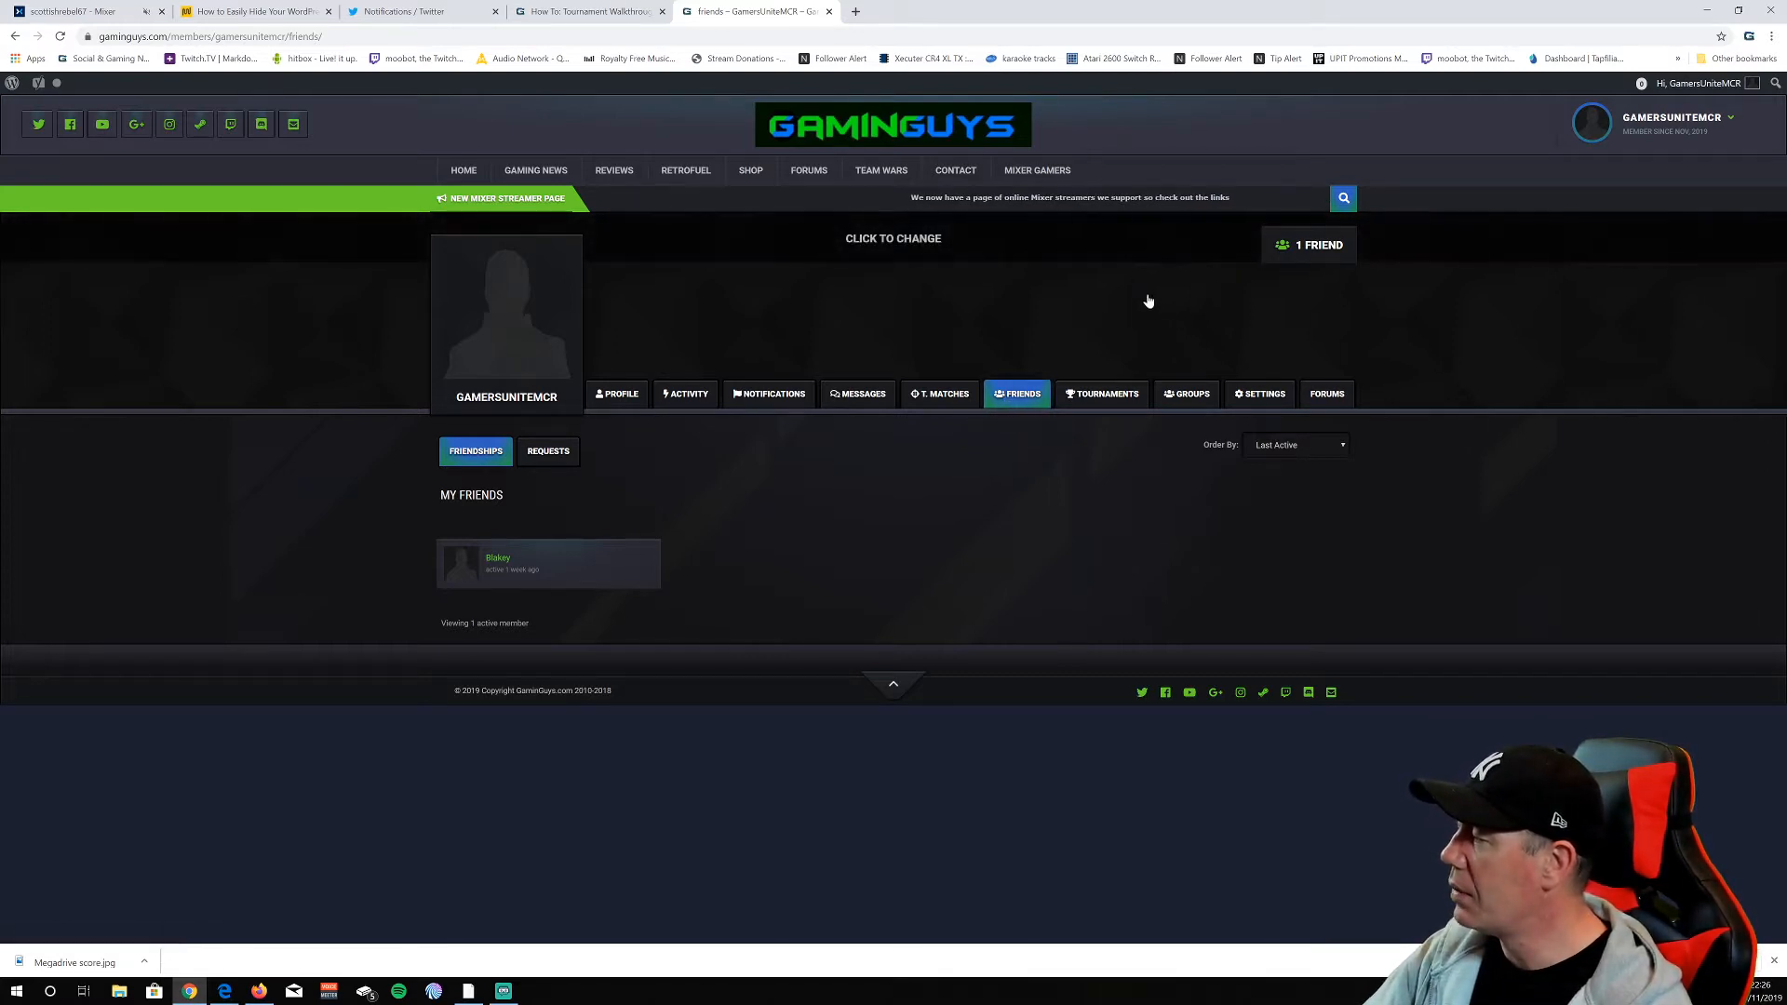
# Open the Team Wars members directory and view the profile of a member who could be added as a friend
pyautogui.moveTo(898, 172)
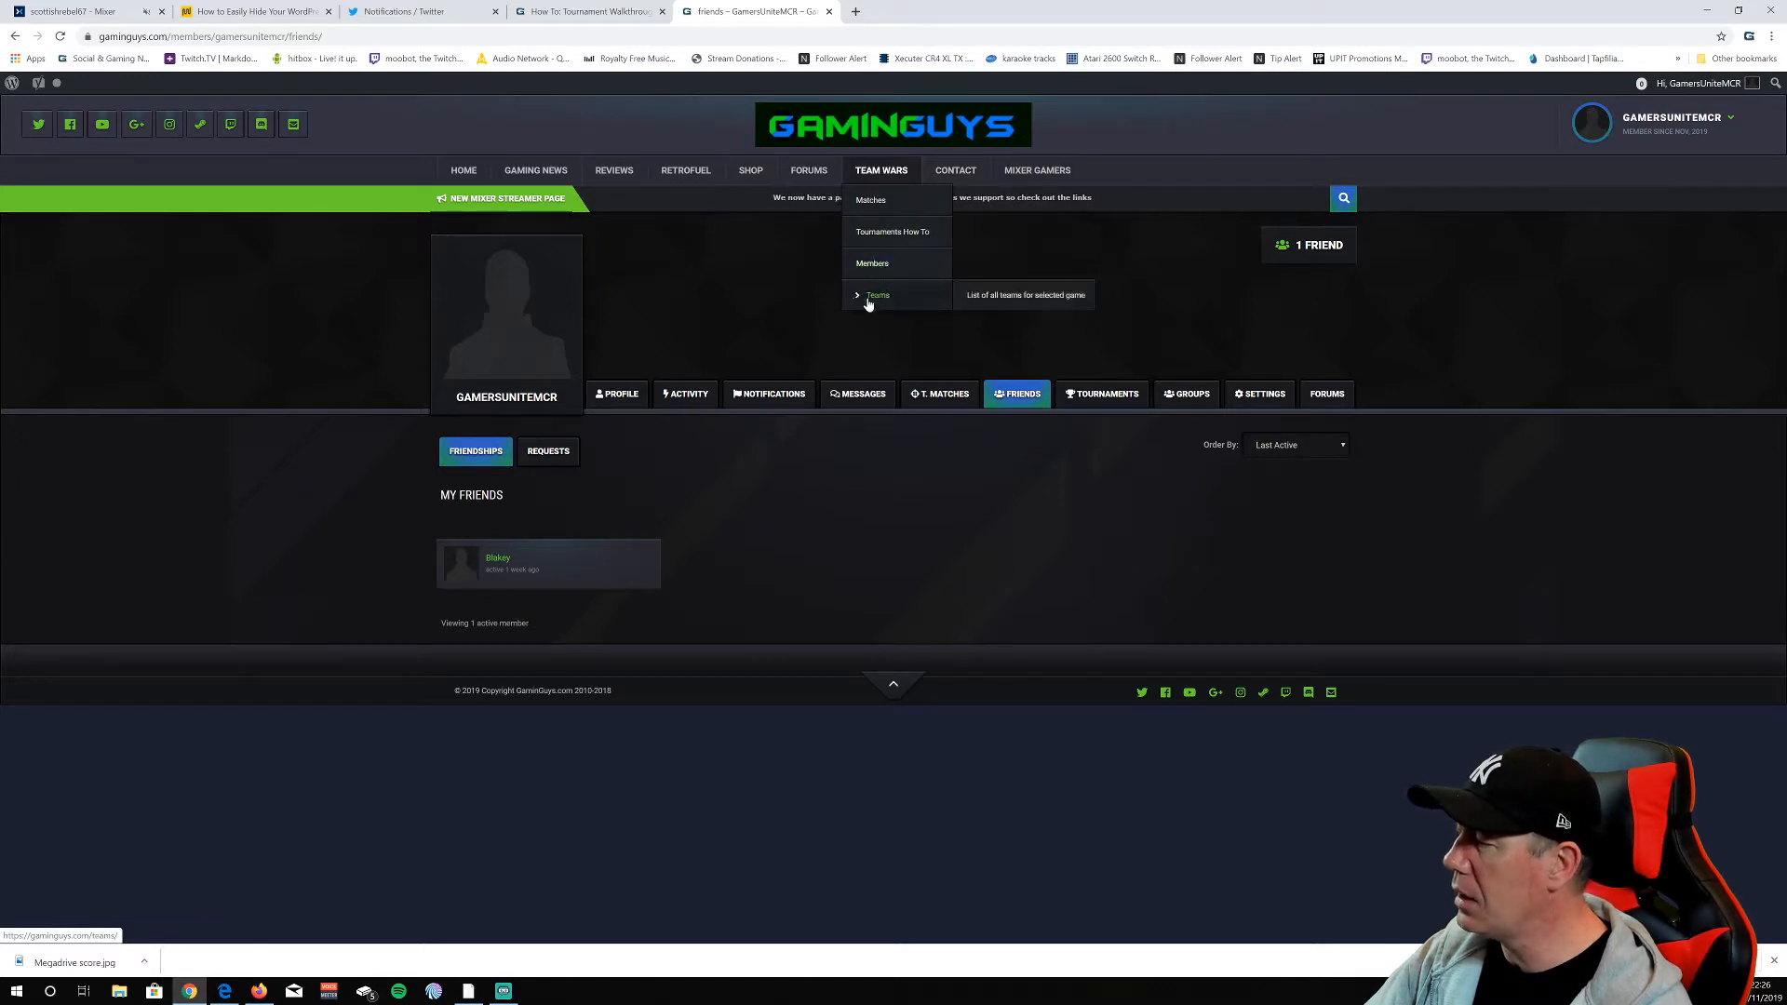
pyautogui.click(870, 268)
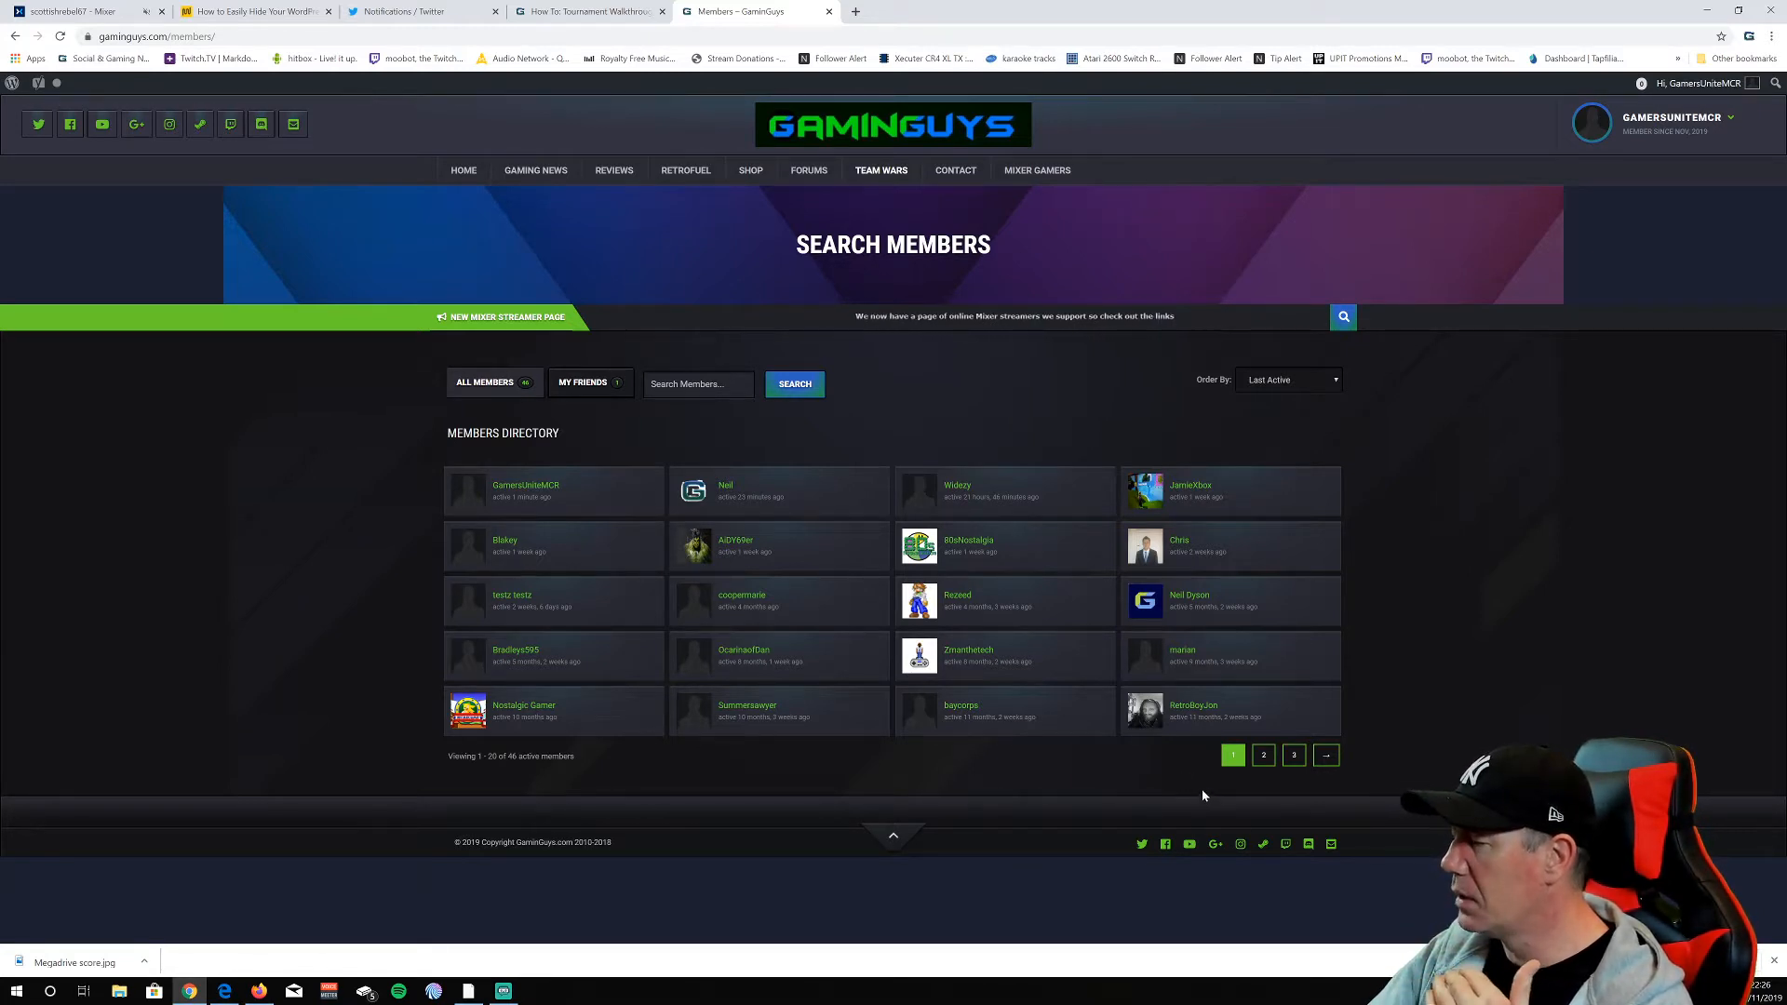
pyautogui.click(1182, 543)
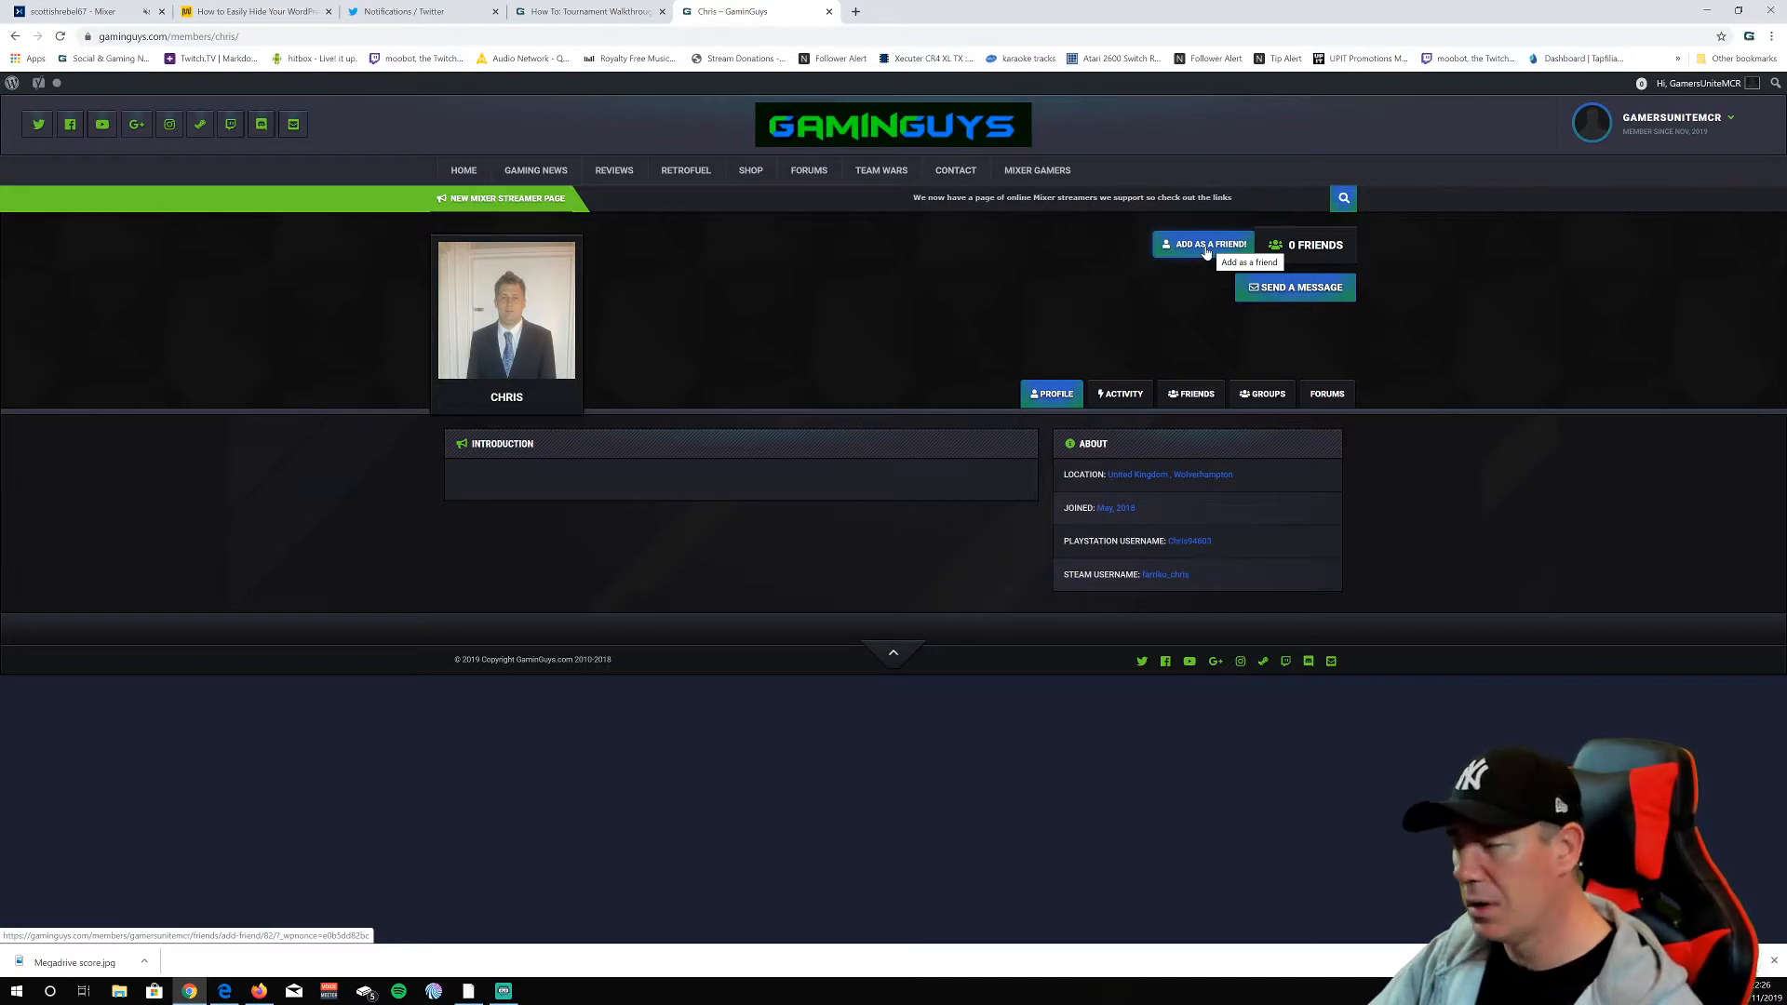
# Open a new team page in the page editor and look over its default layout
pyautogui.moveTo(1698, 118)
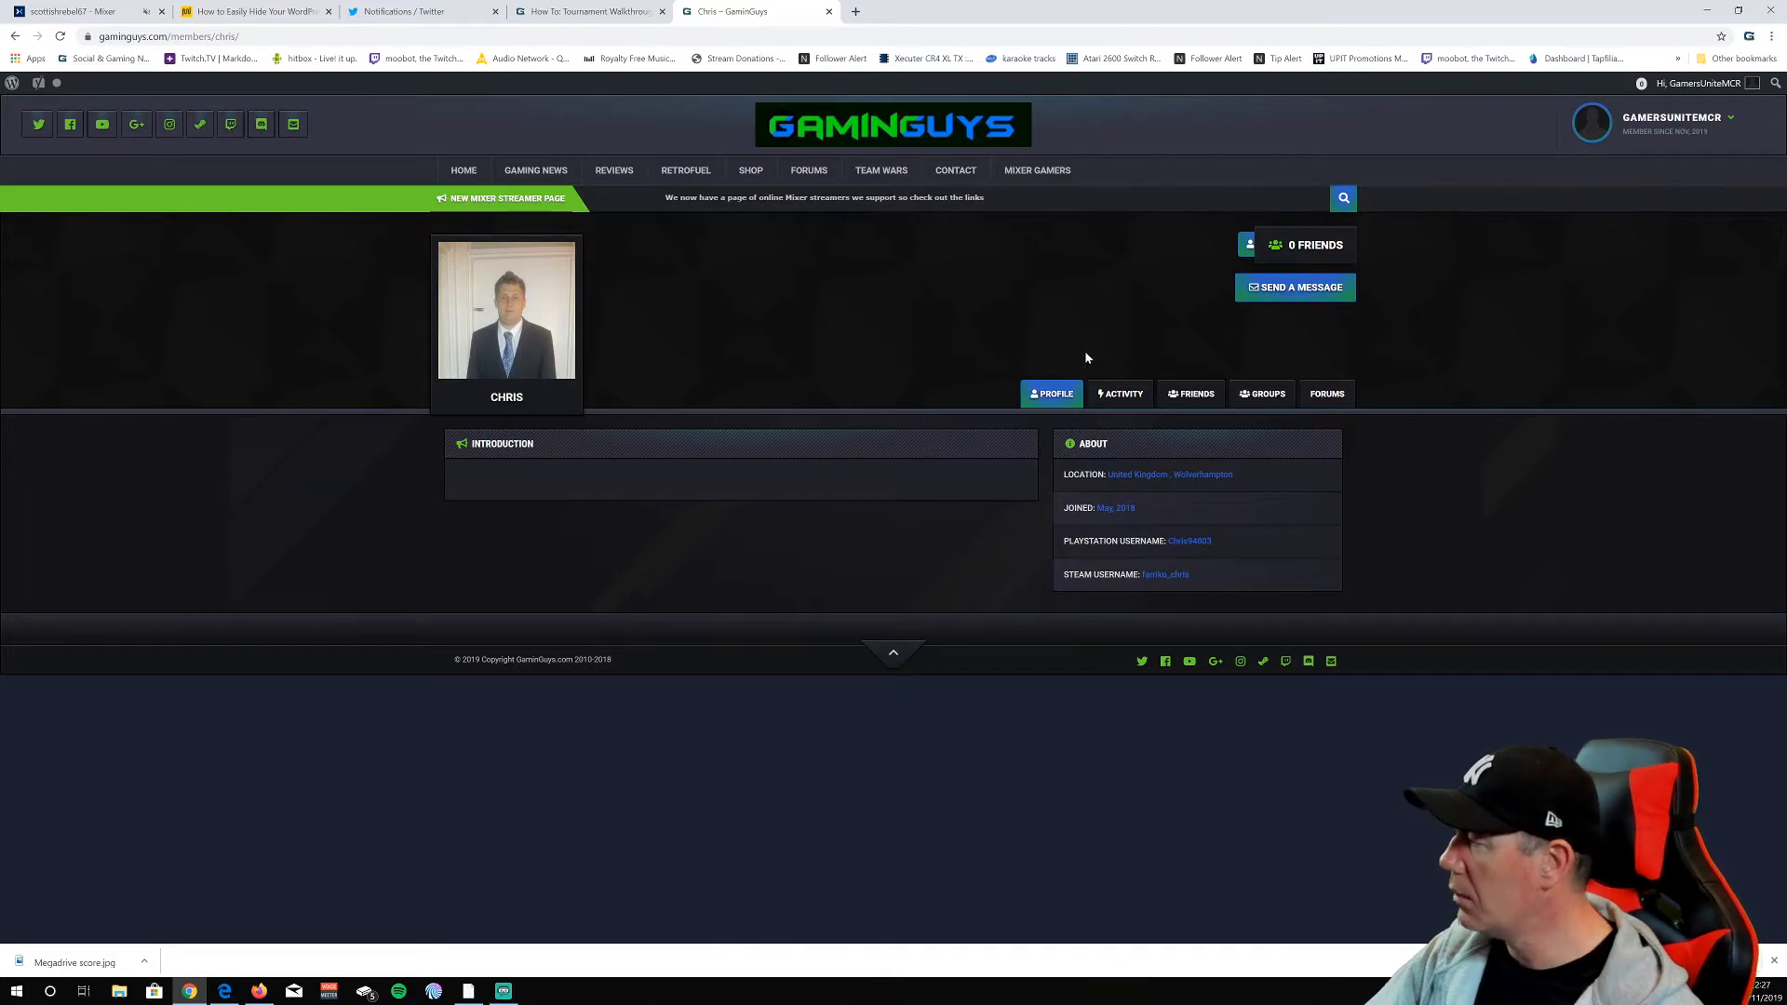
pyautogui.moveTo(1619, 130)
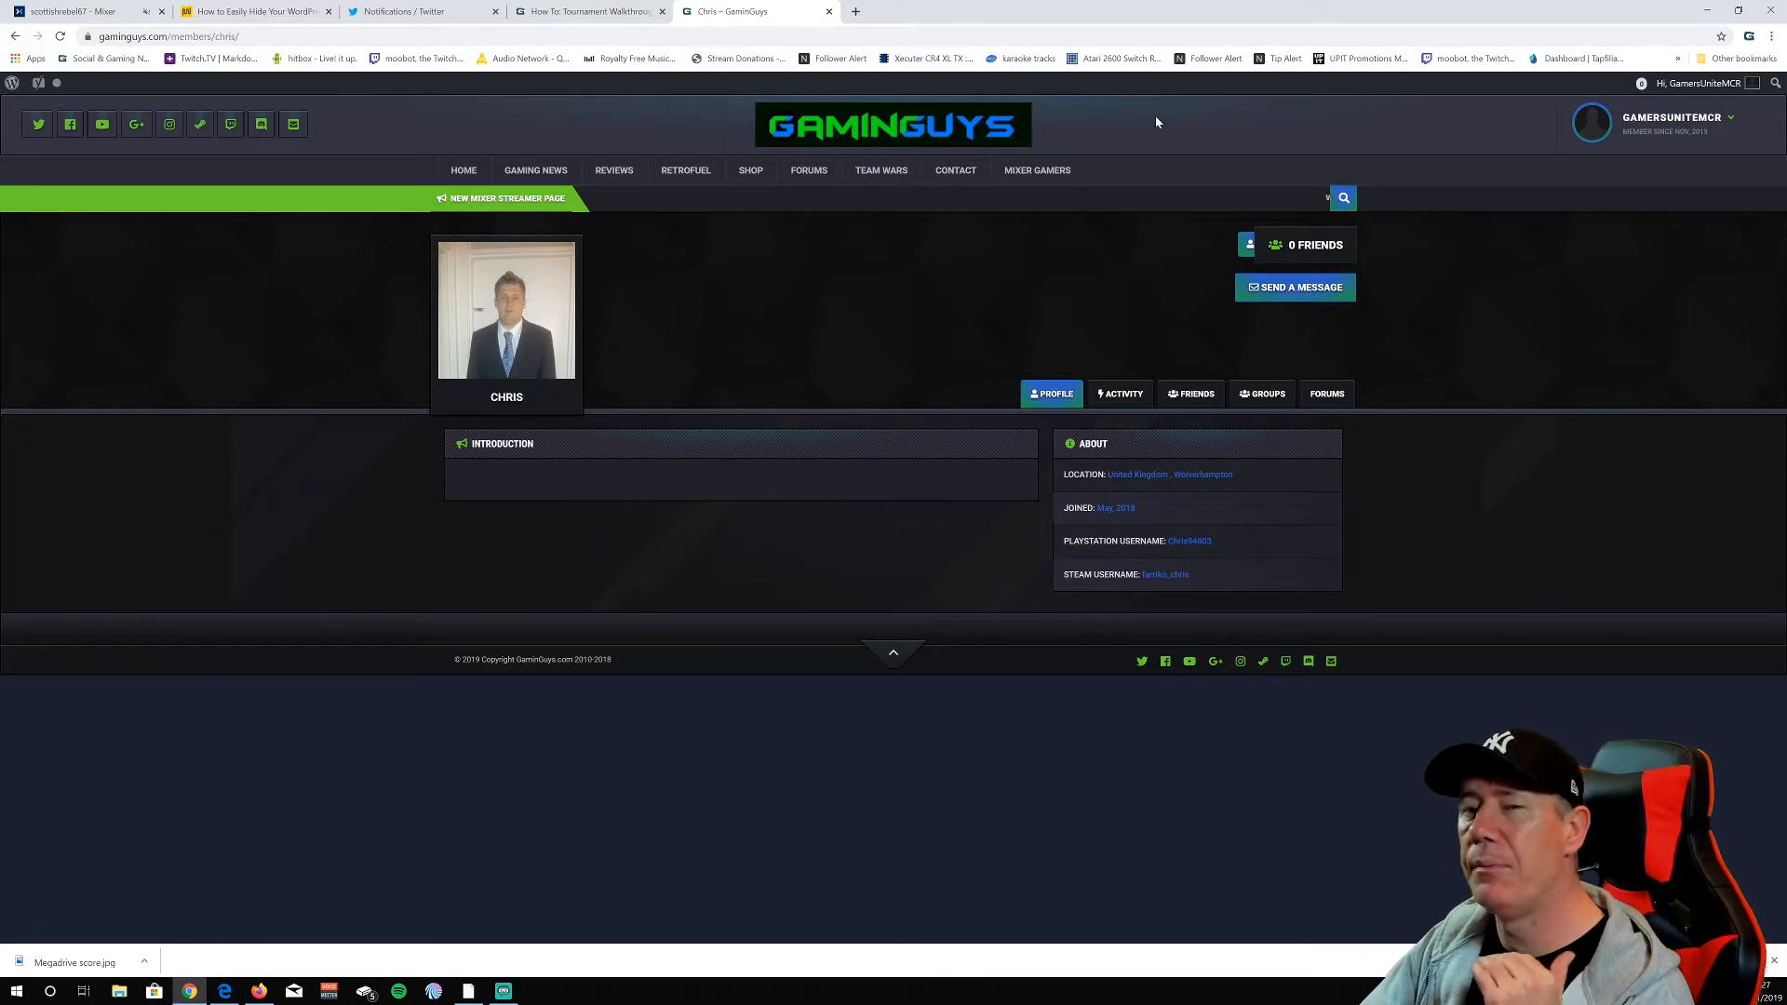
pyautogui.hotkey('alt', 'Left')
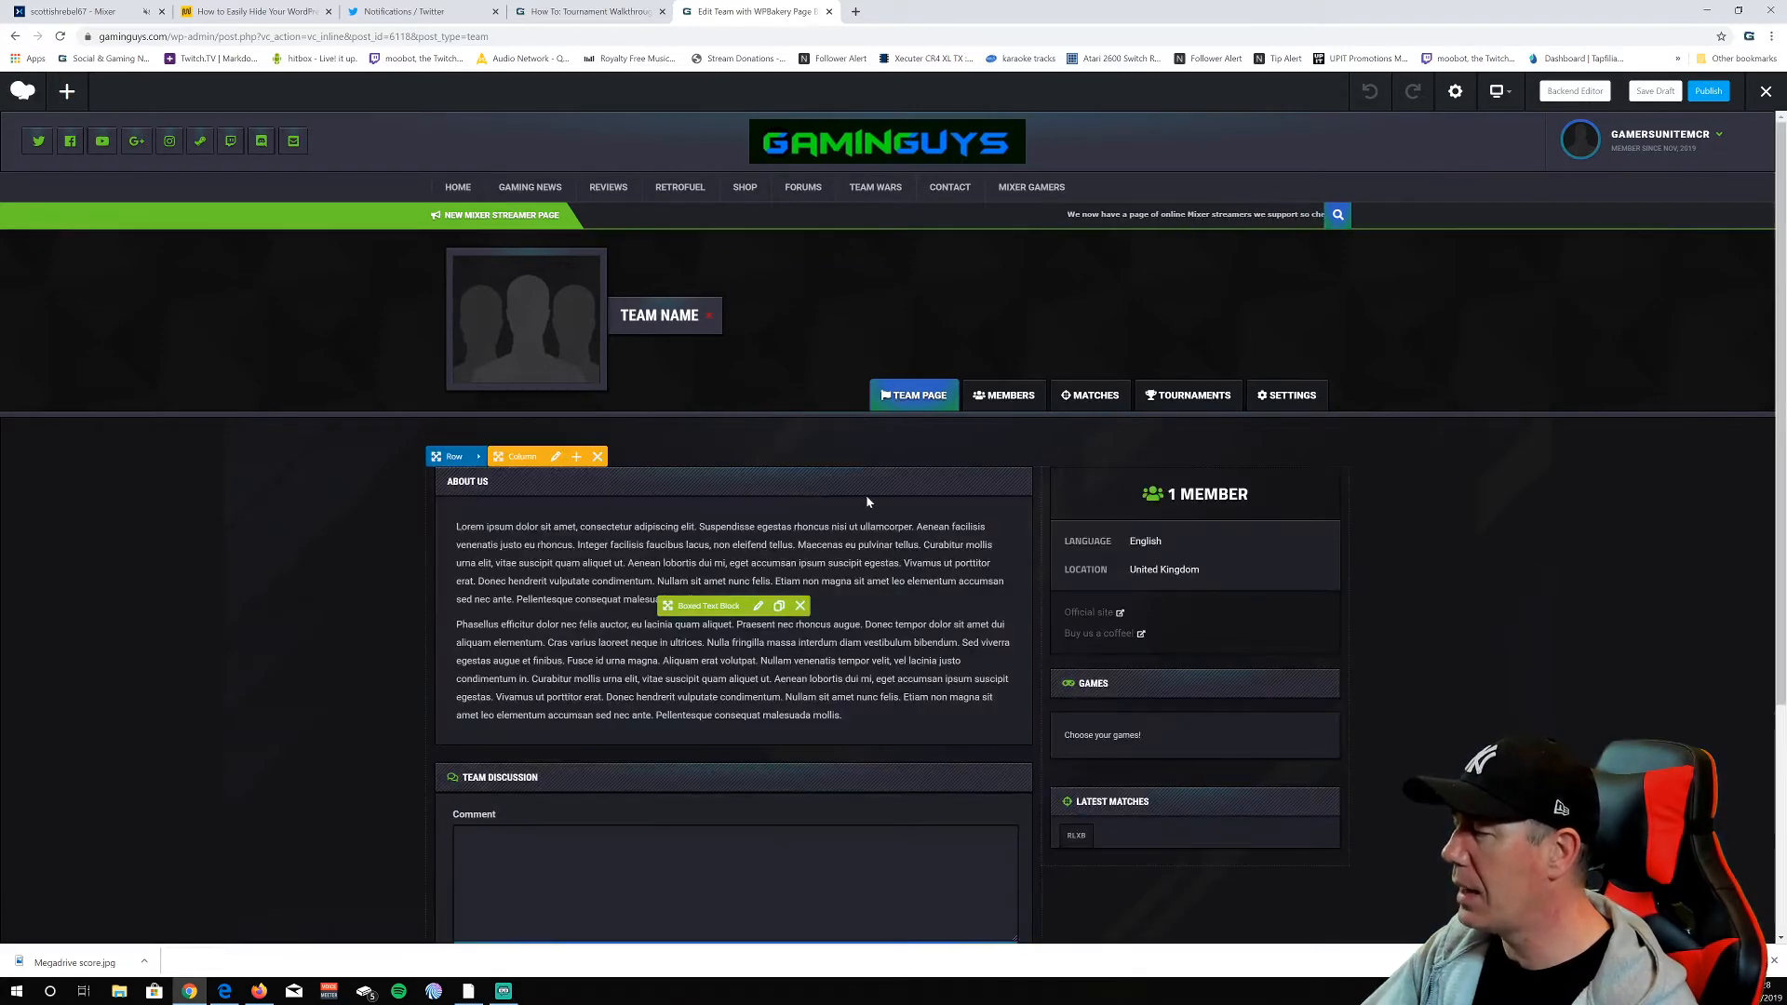
pyautogui.scroll(-2, 868, 503)
pyautogui.scroll(2, 867, 503)
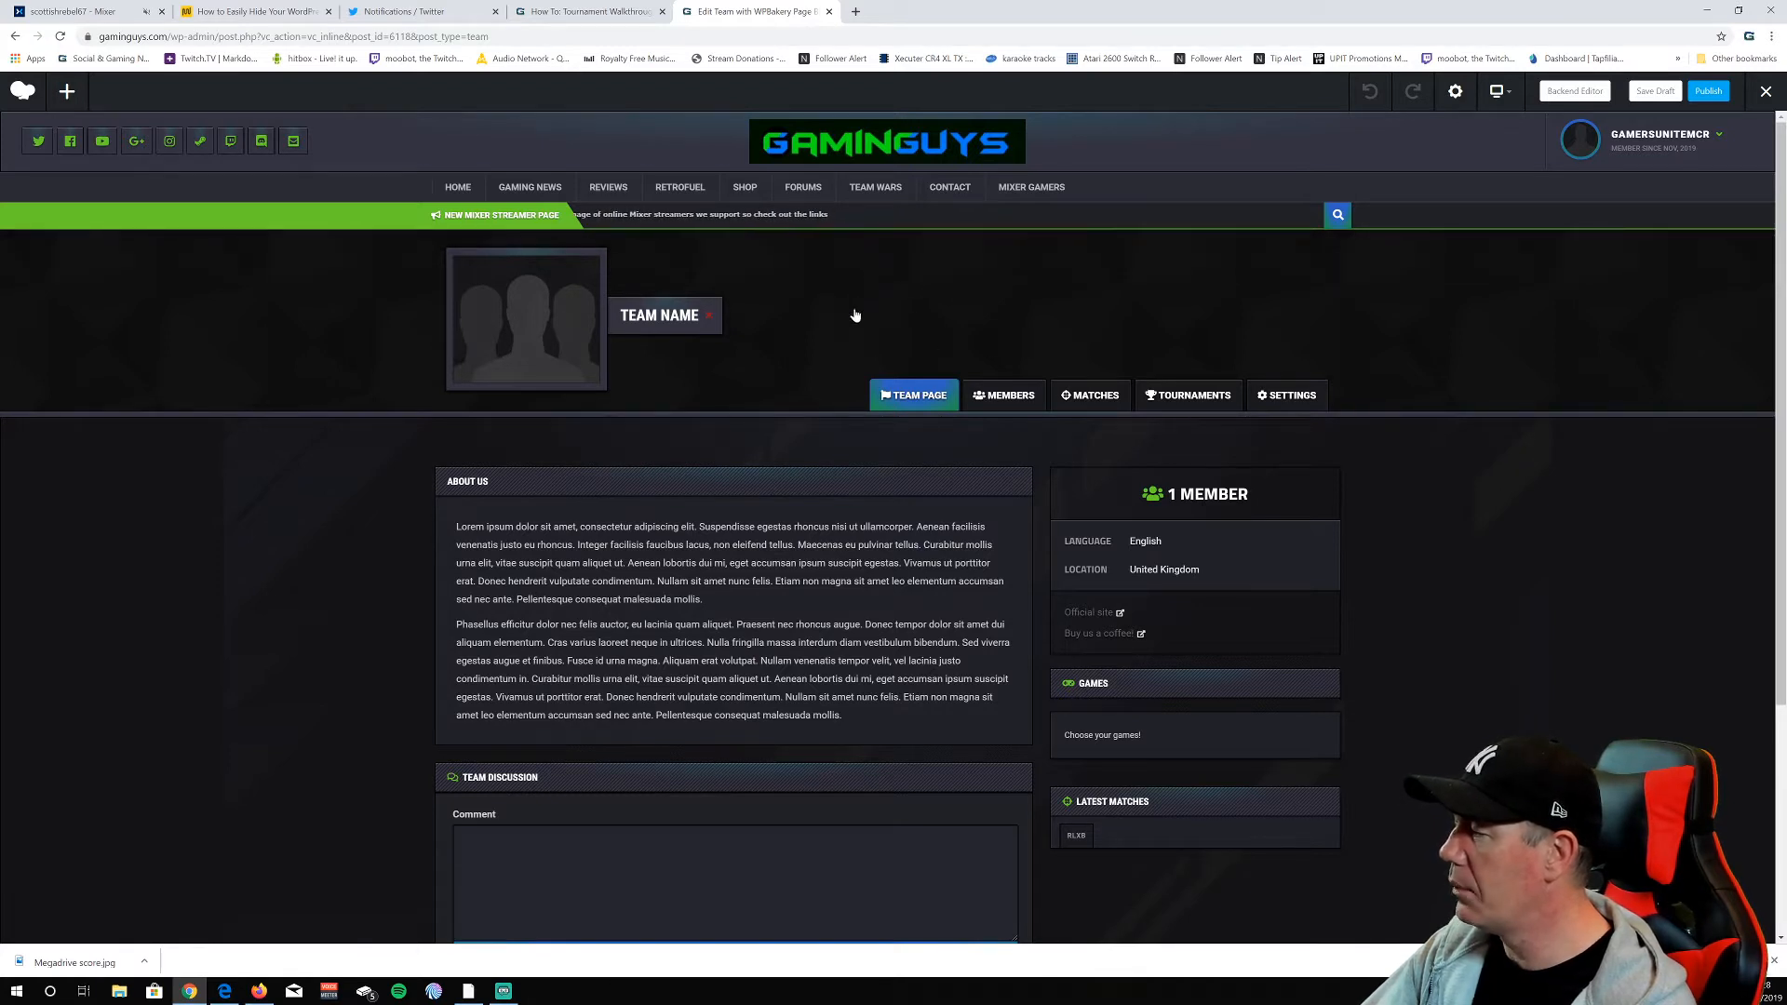
# Start changing the team page's banner and choose to upload an image file from the computer
pyautogui.click(888, 258)
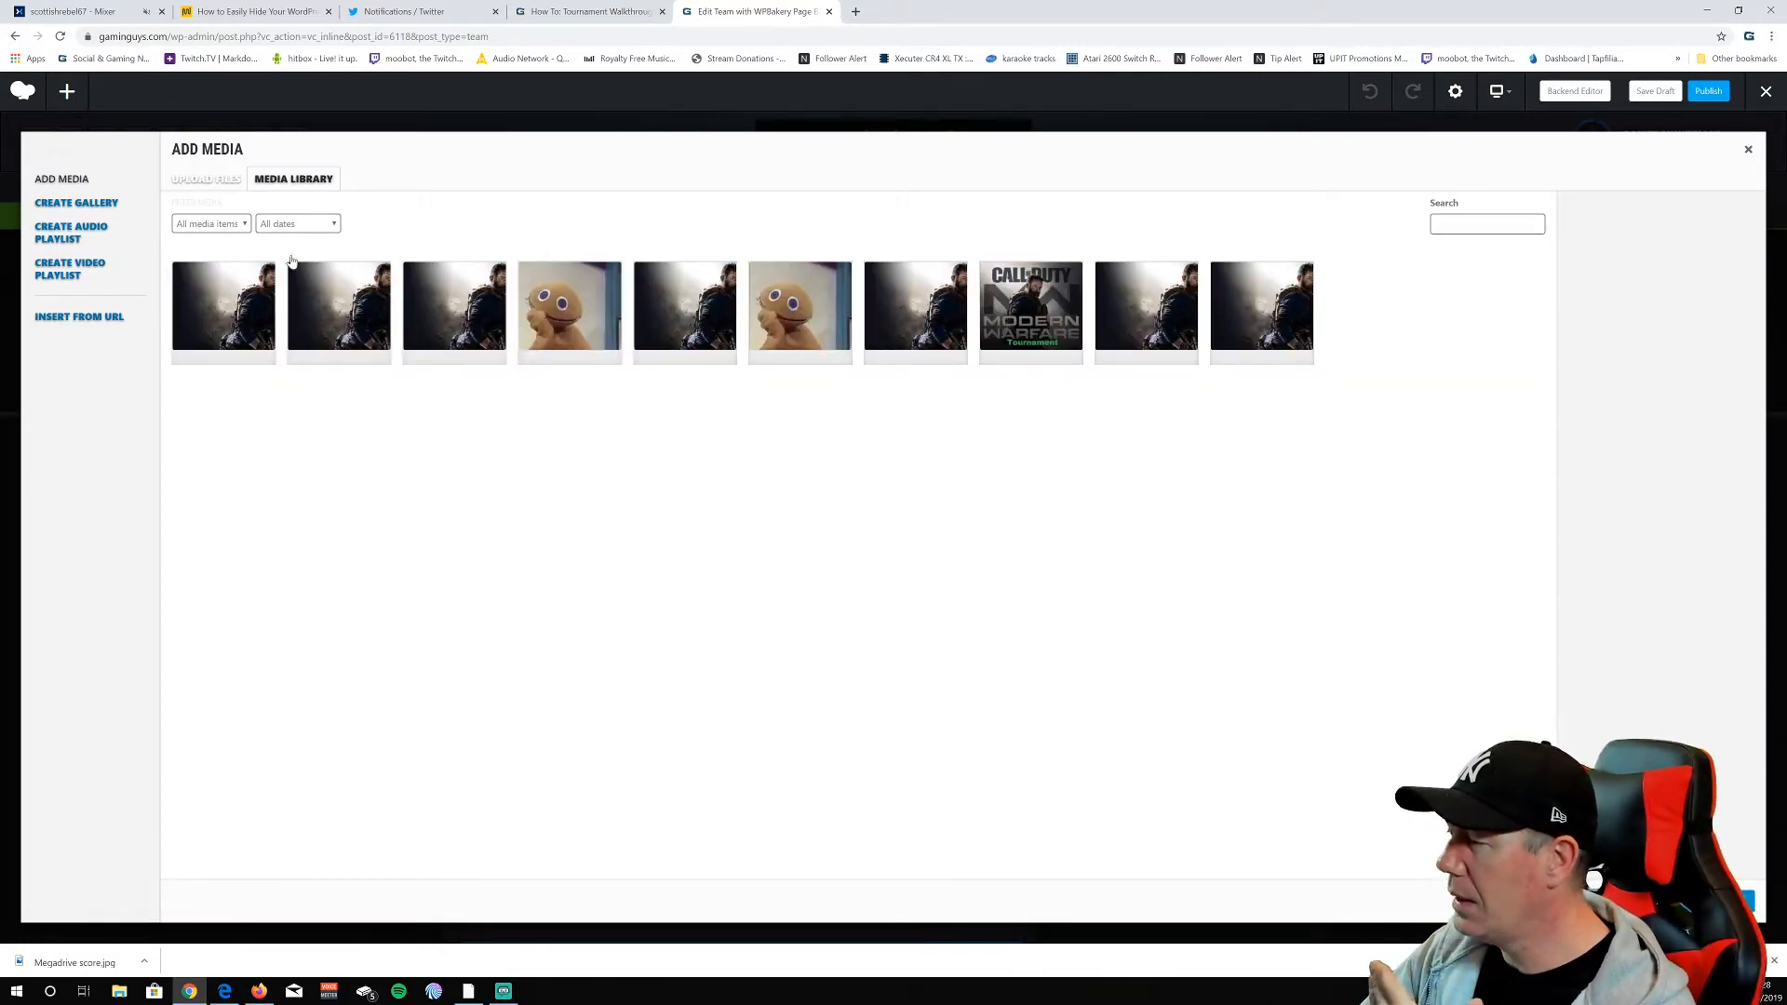
pyautogui.click(207, 181)
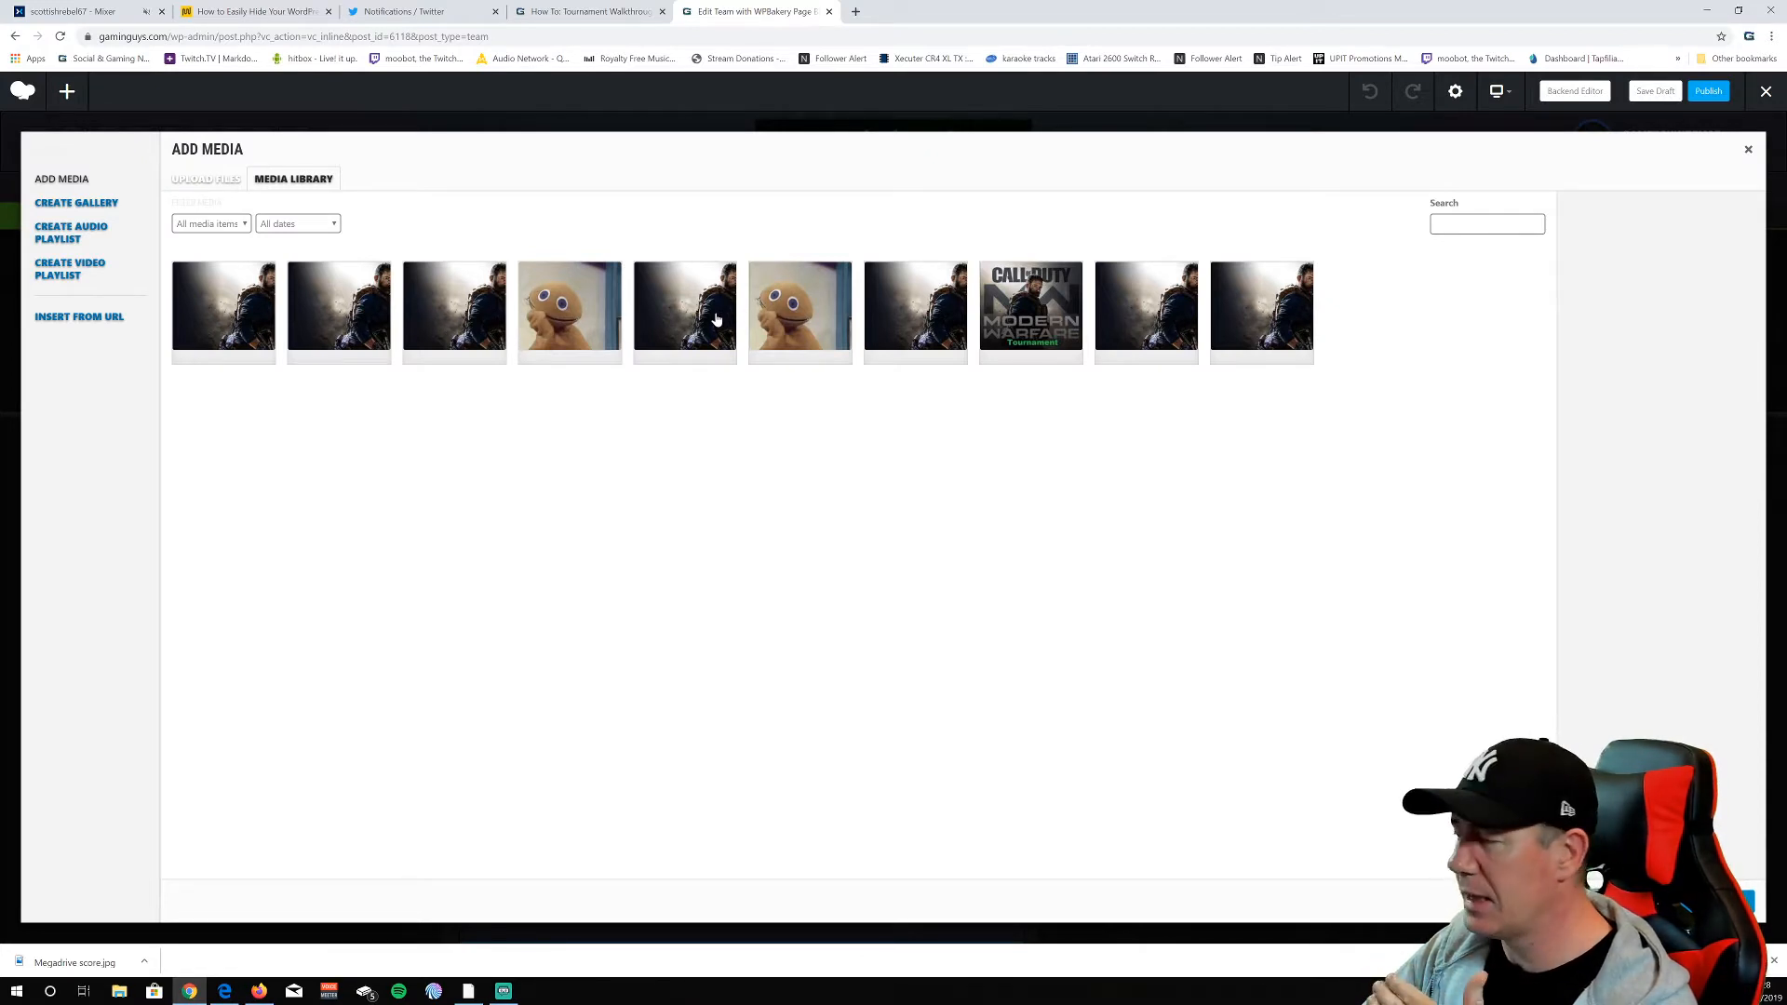
pyautogui.click(184, 186)
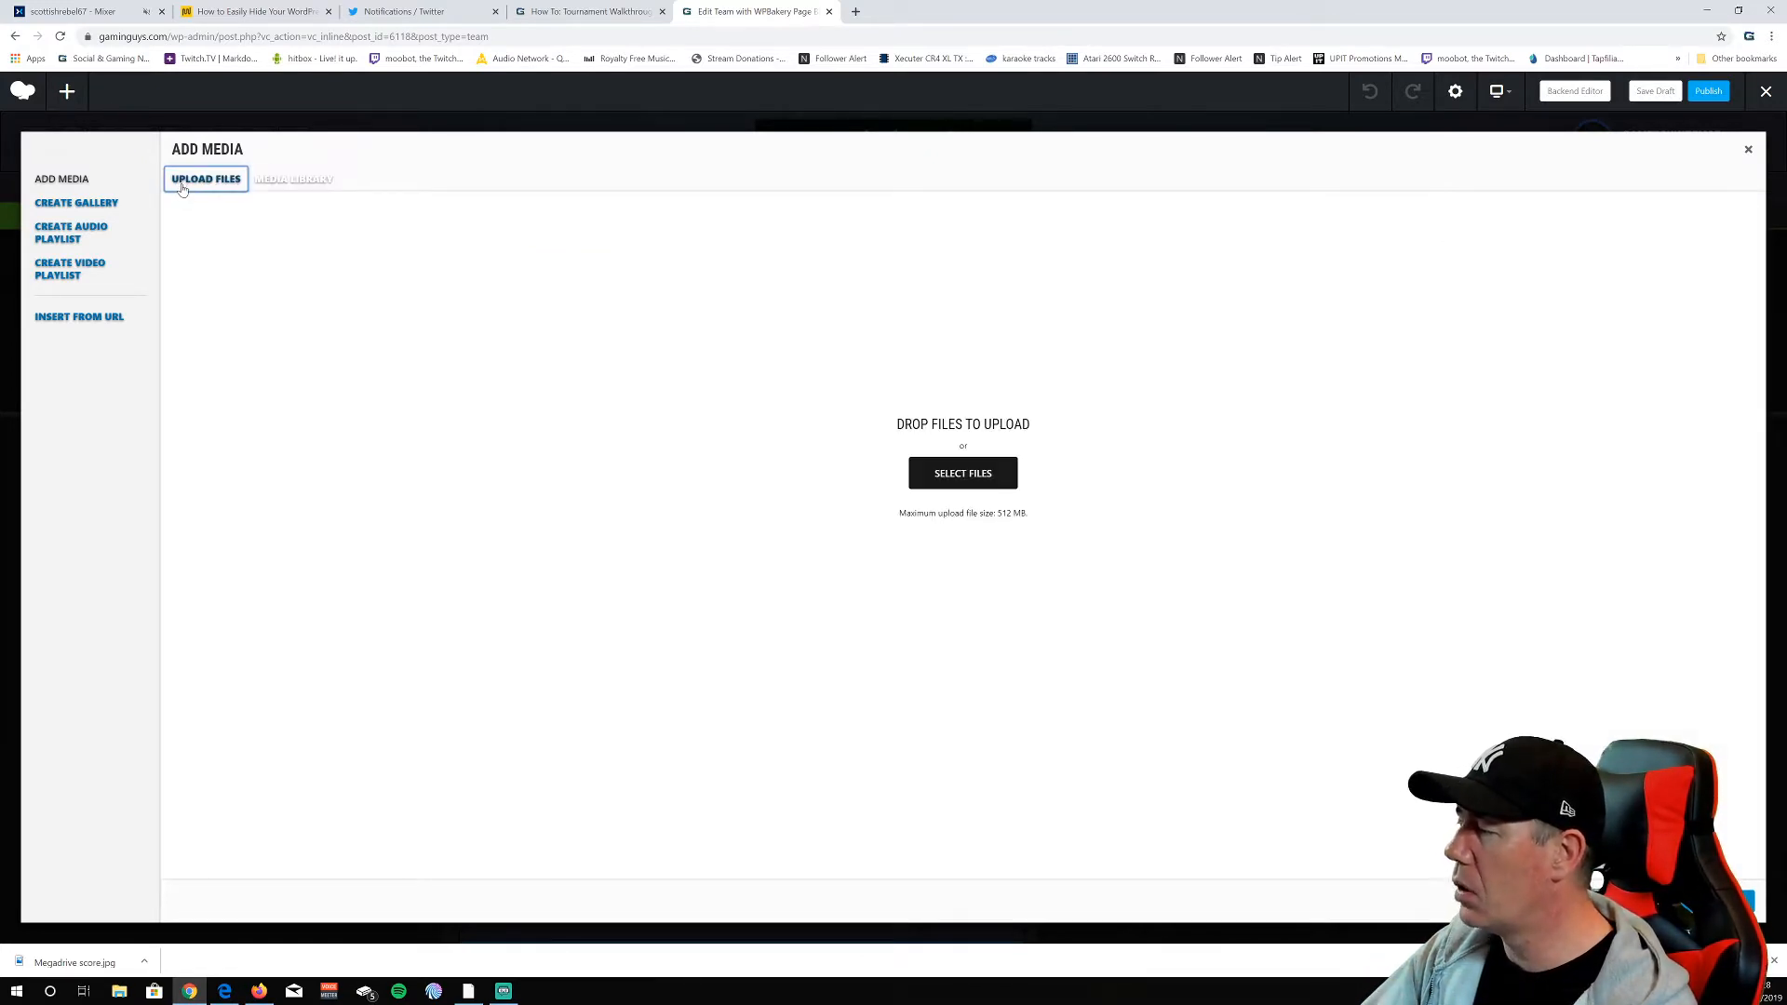
pyautogui.click(280, 181)
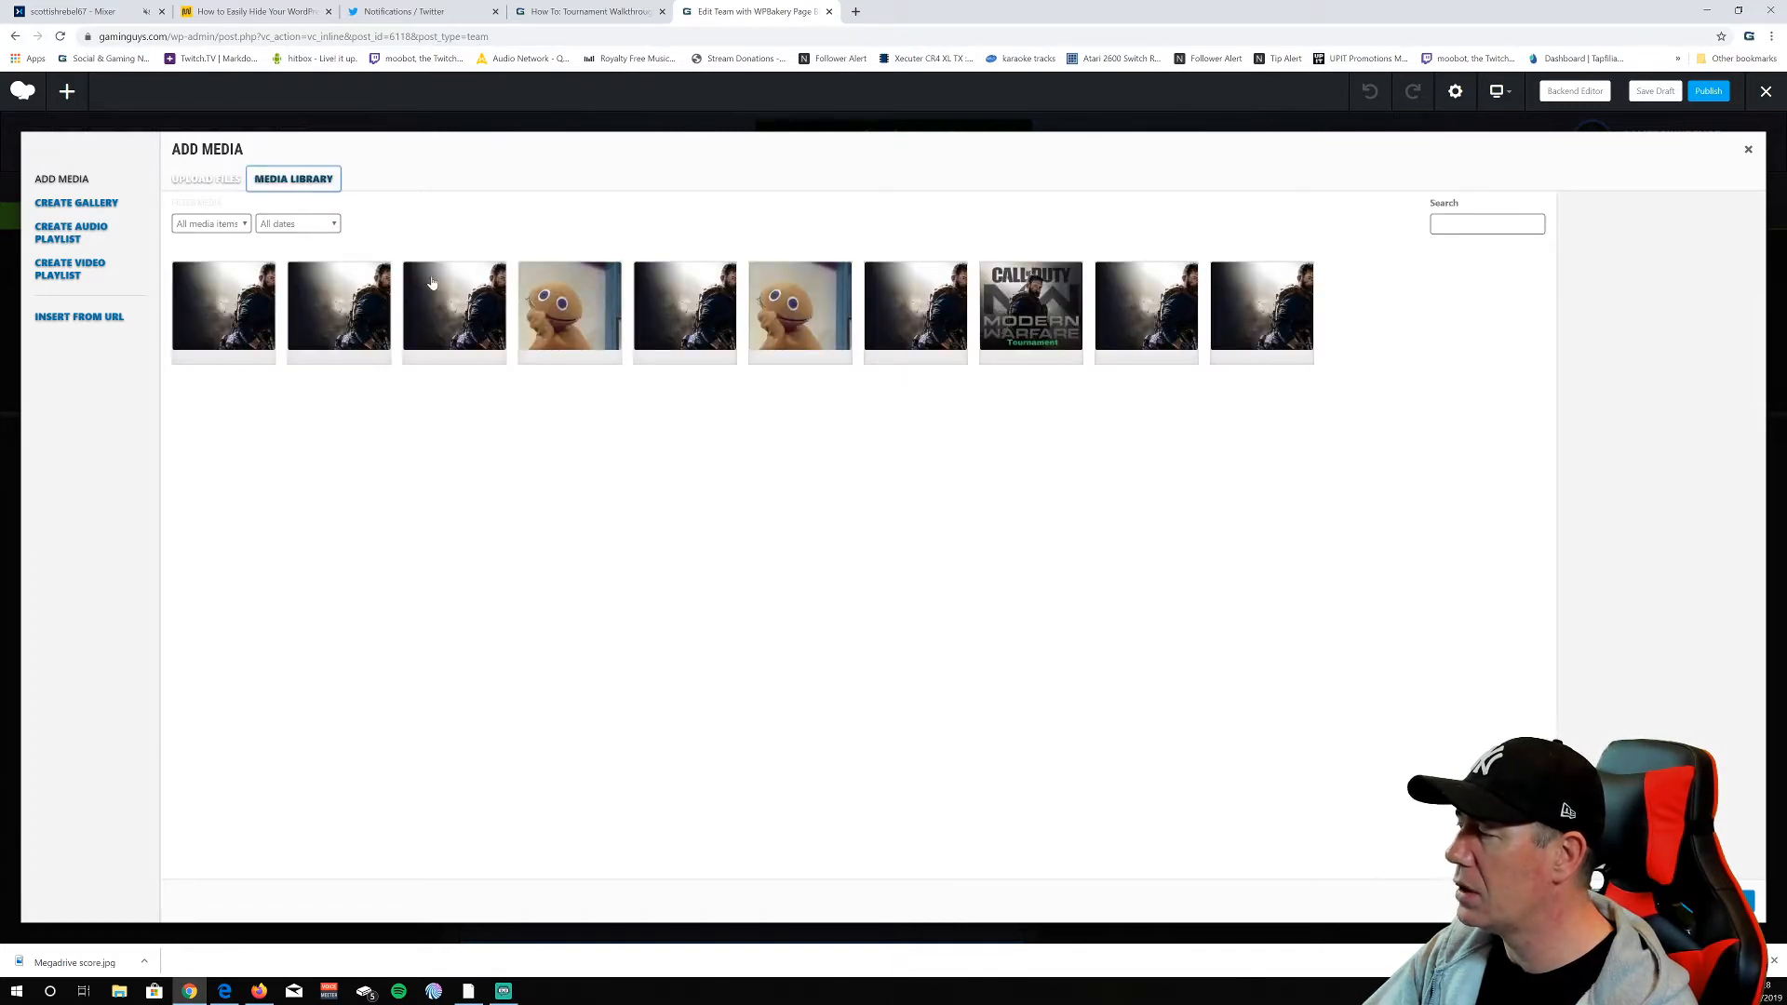
pyautogui.click(220, 177)
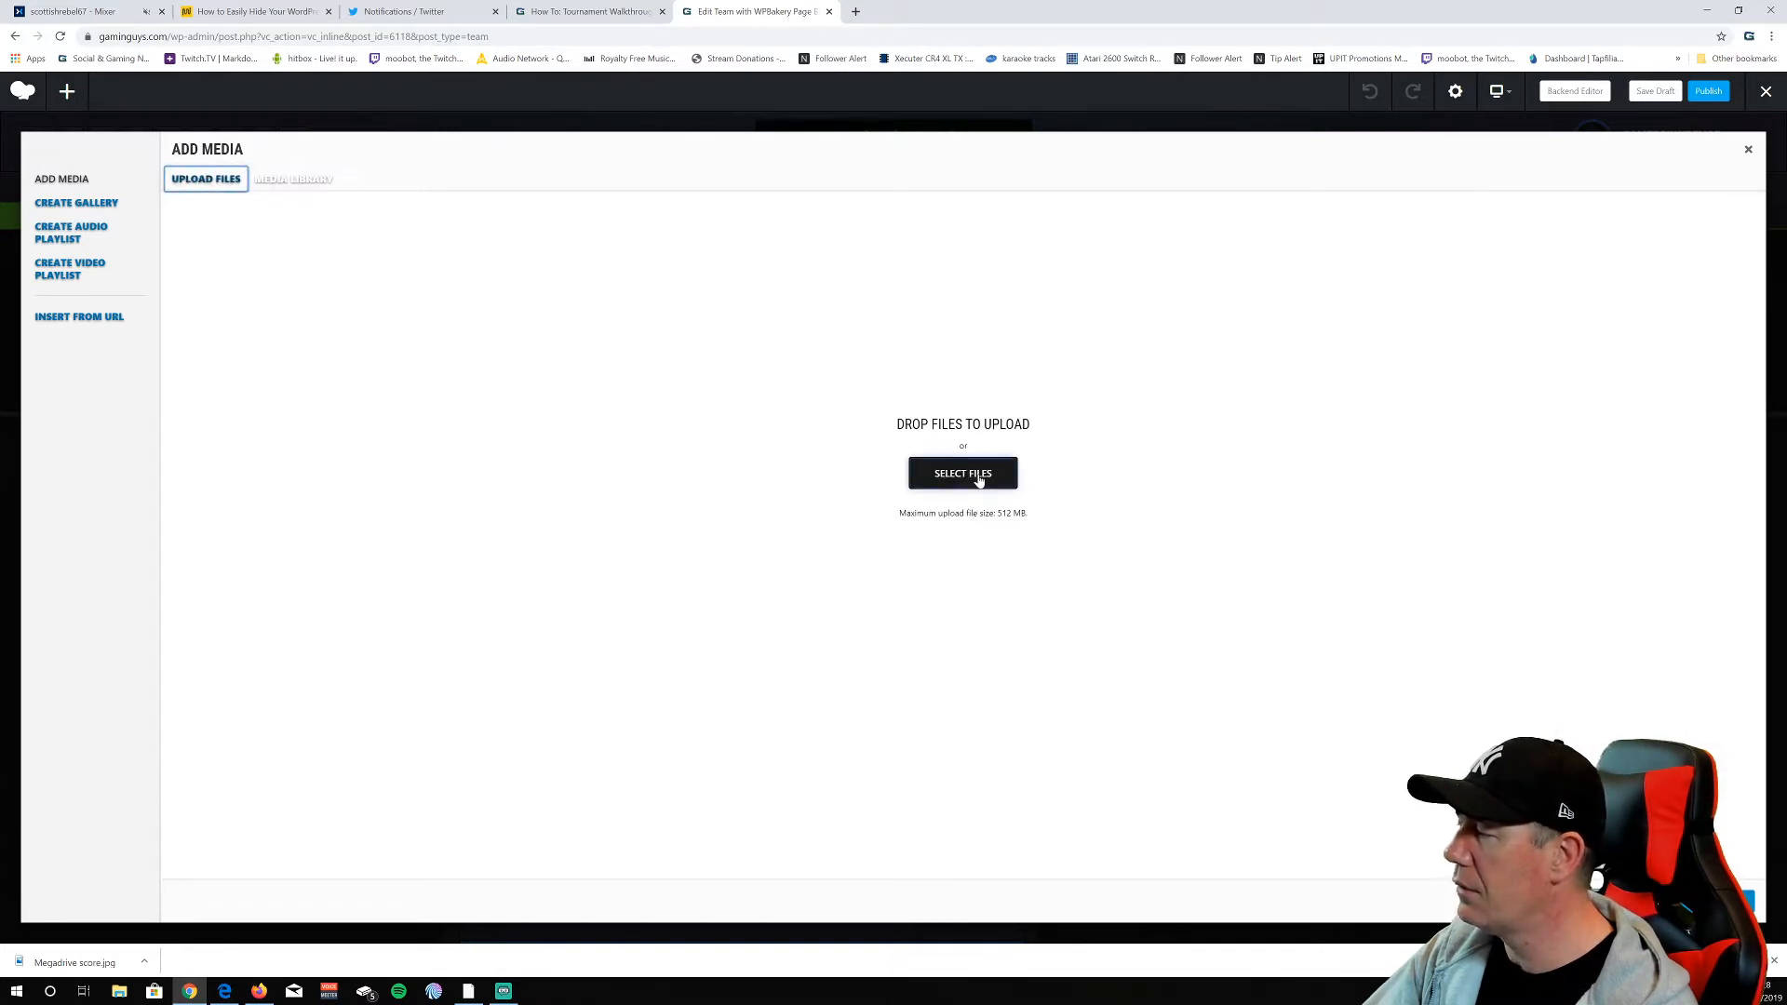
pyautogui.click(979, 479)
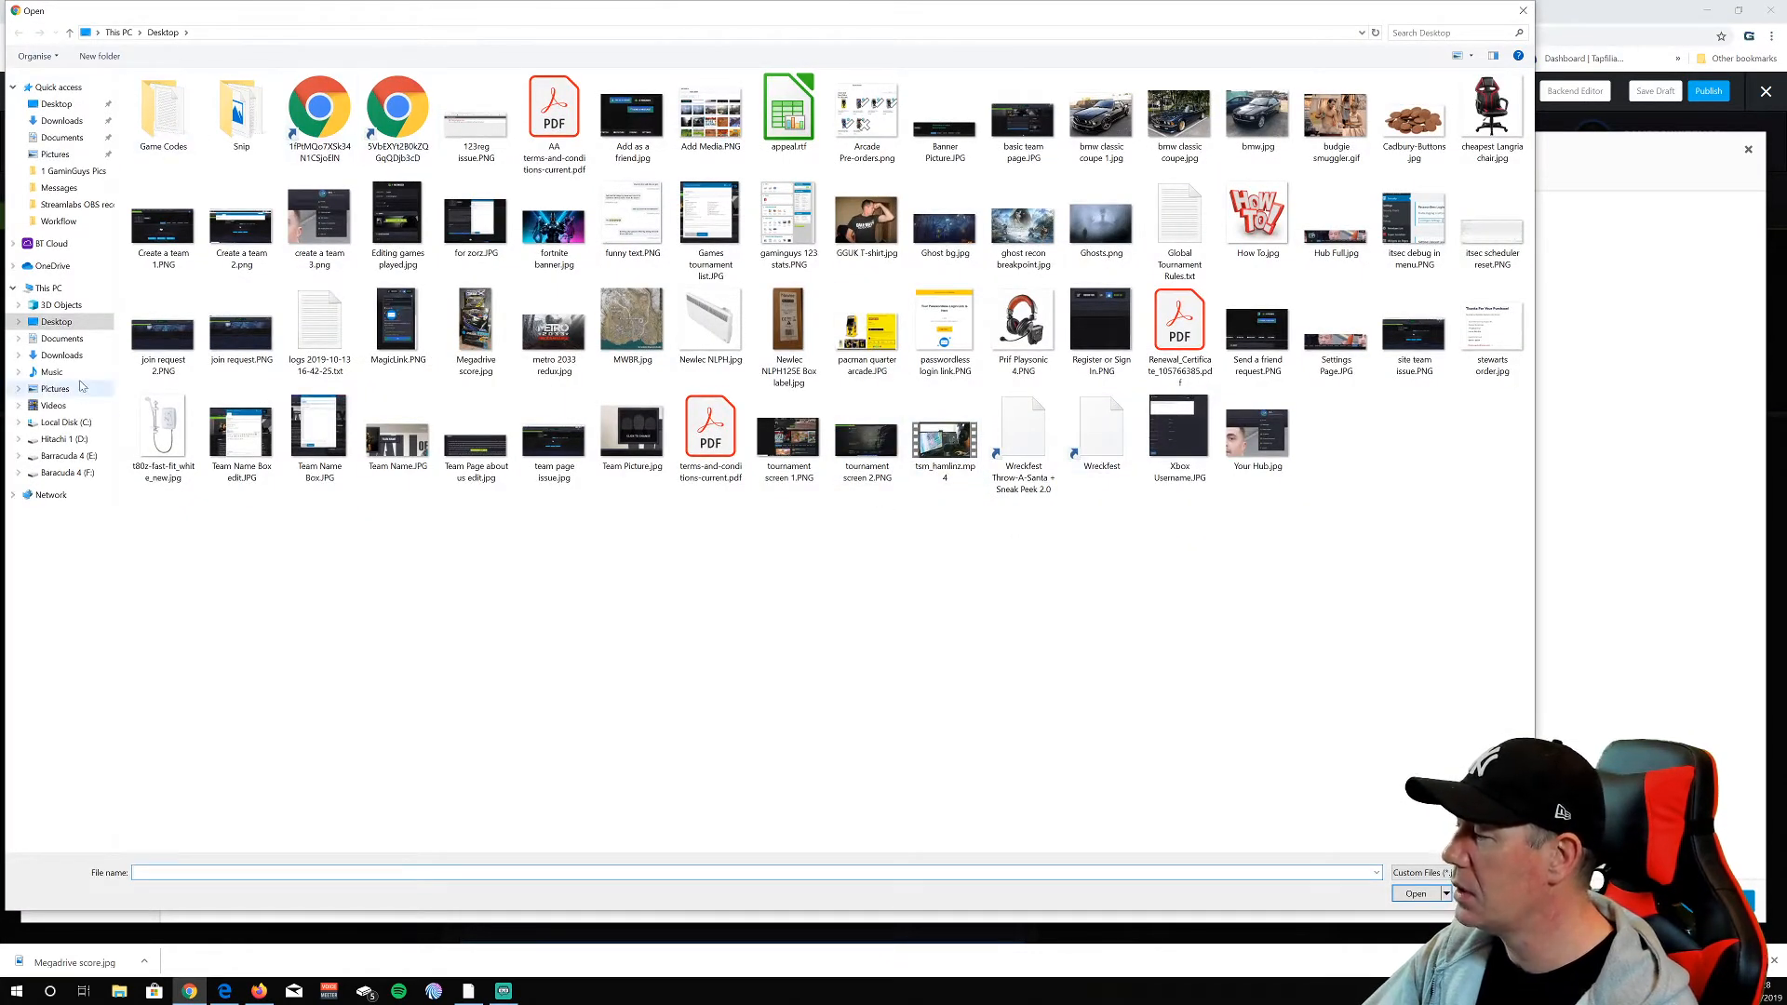
# Upload Modern Waifu.jpg from the 1 GaminGuys Pics folder on the Barracuda 4 (E:) drive and apply it as the team banner
pyautogui.click(68, 456)
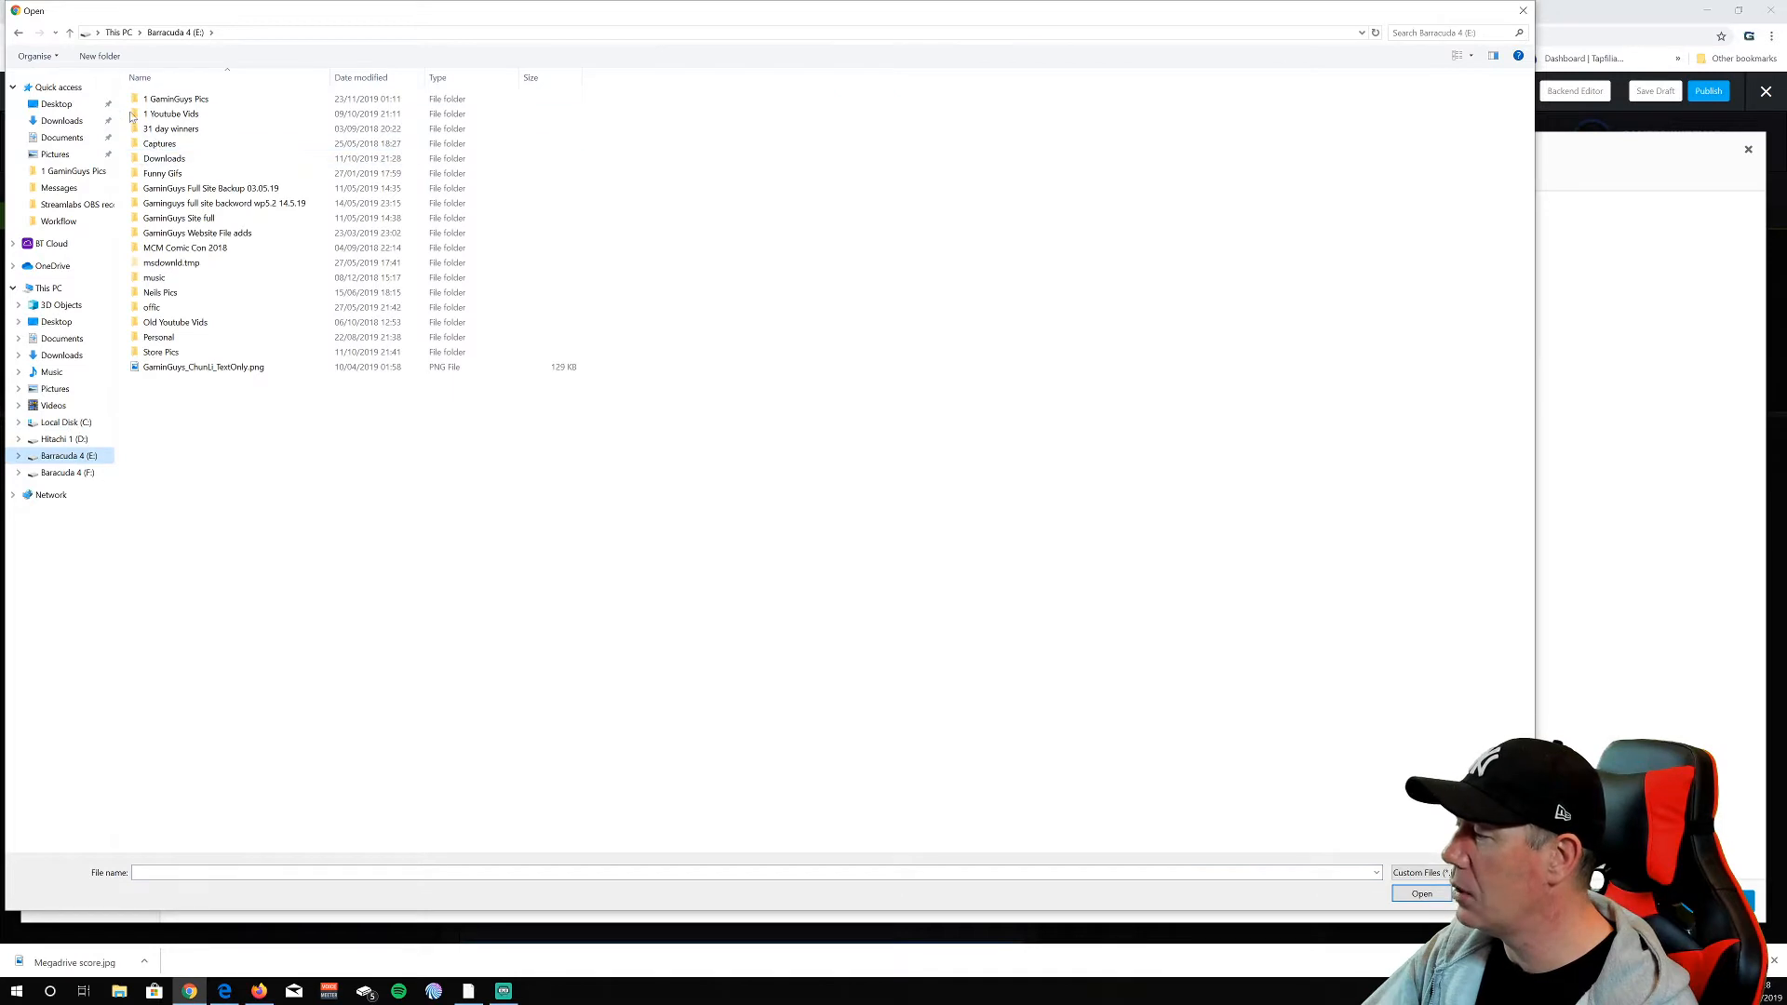
pyautogui.doubleClick(166, 101)
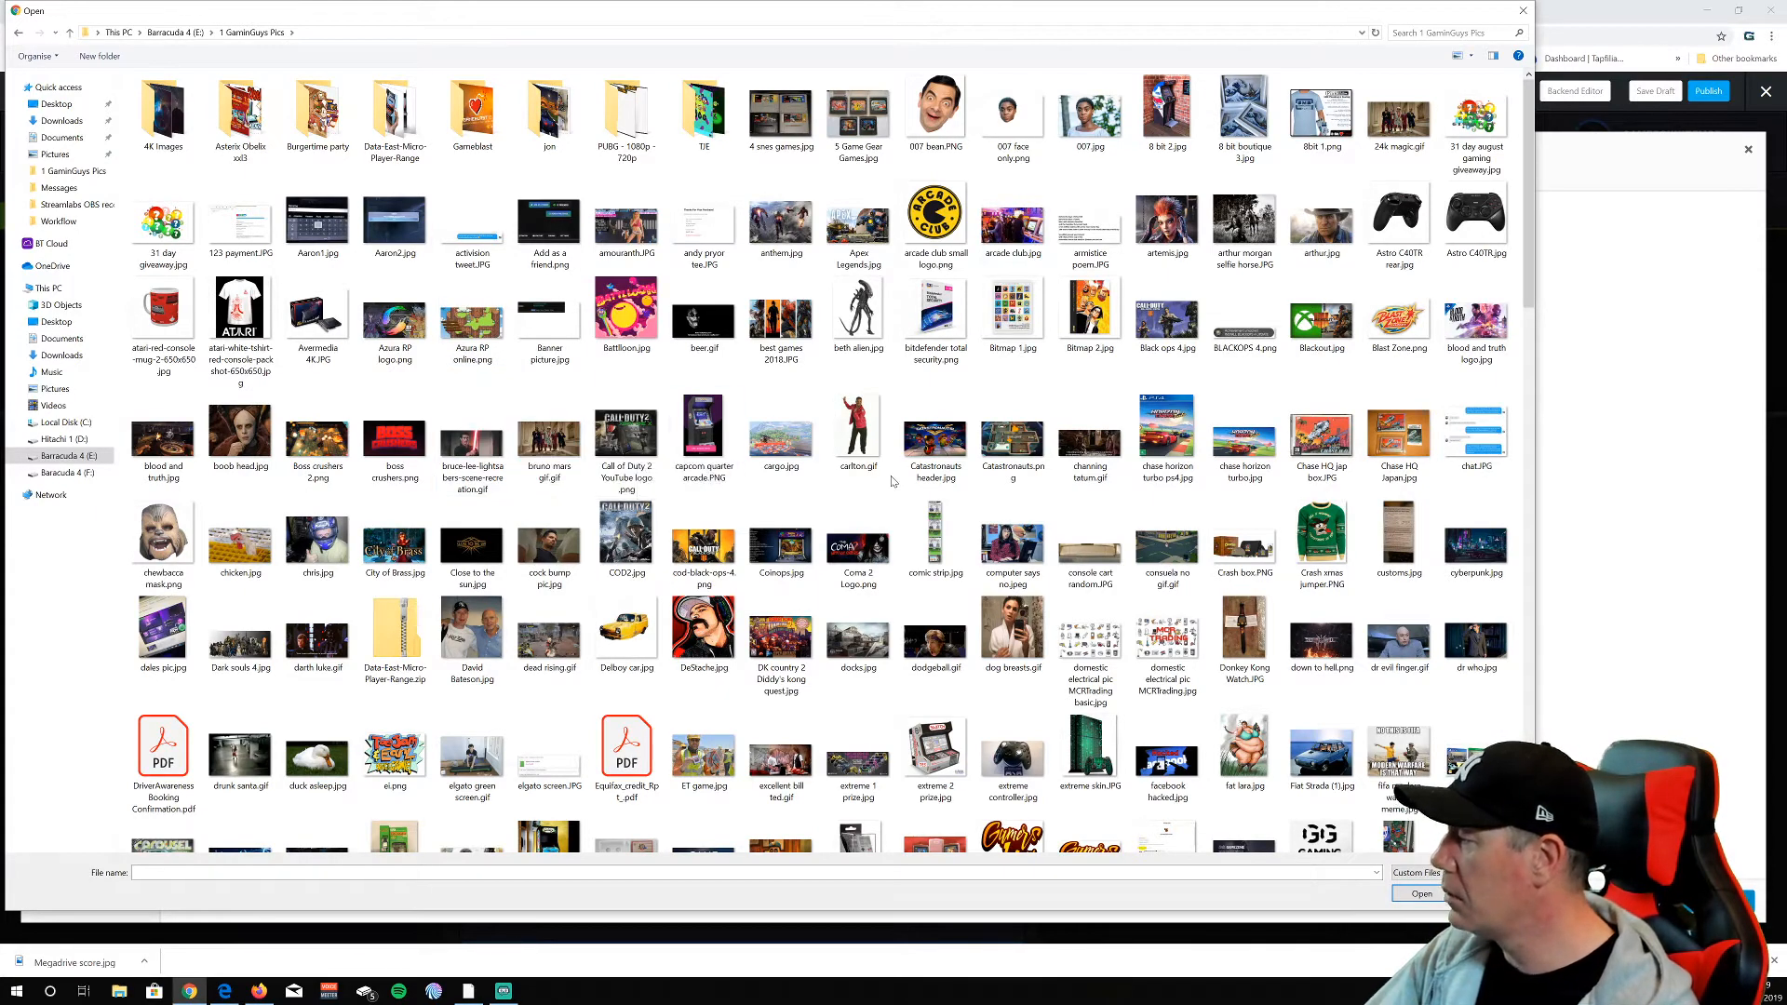
pyautogui.scroll(-15, 897, 483)
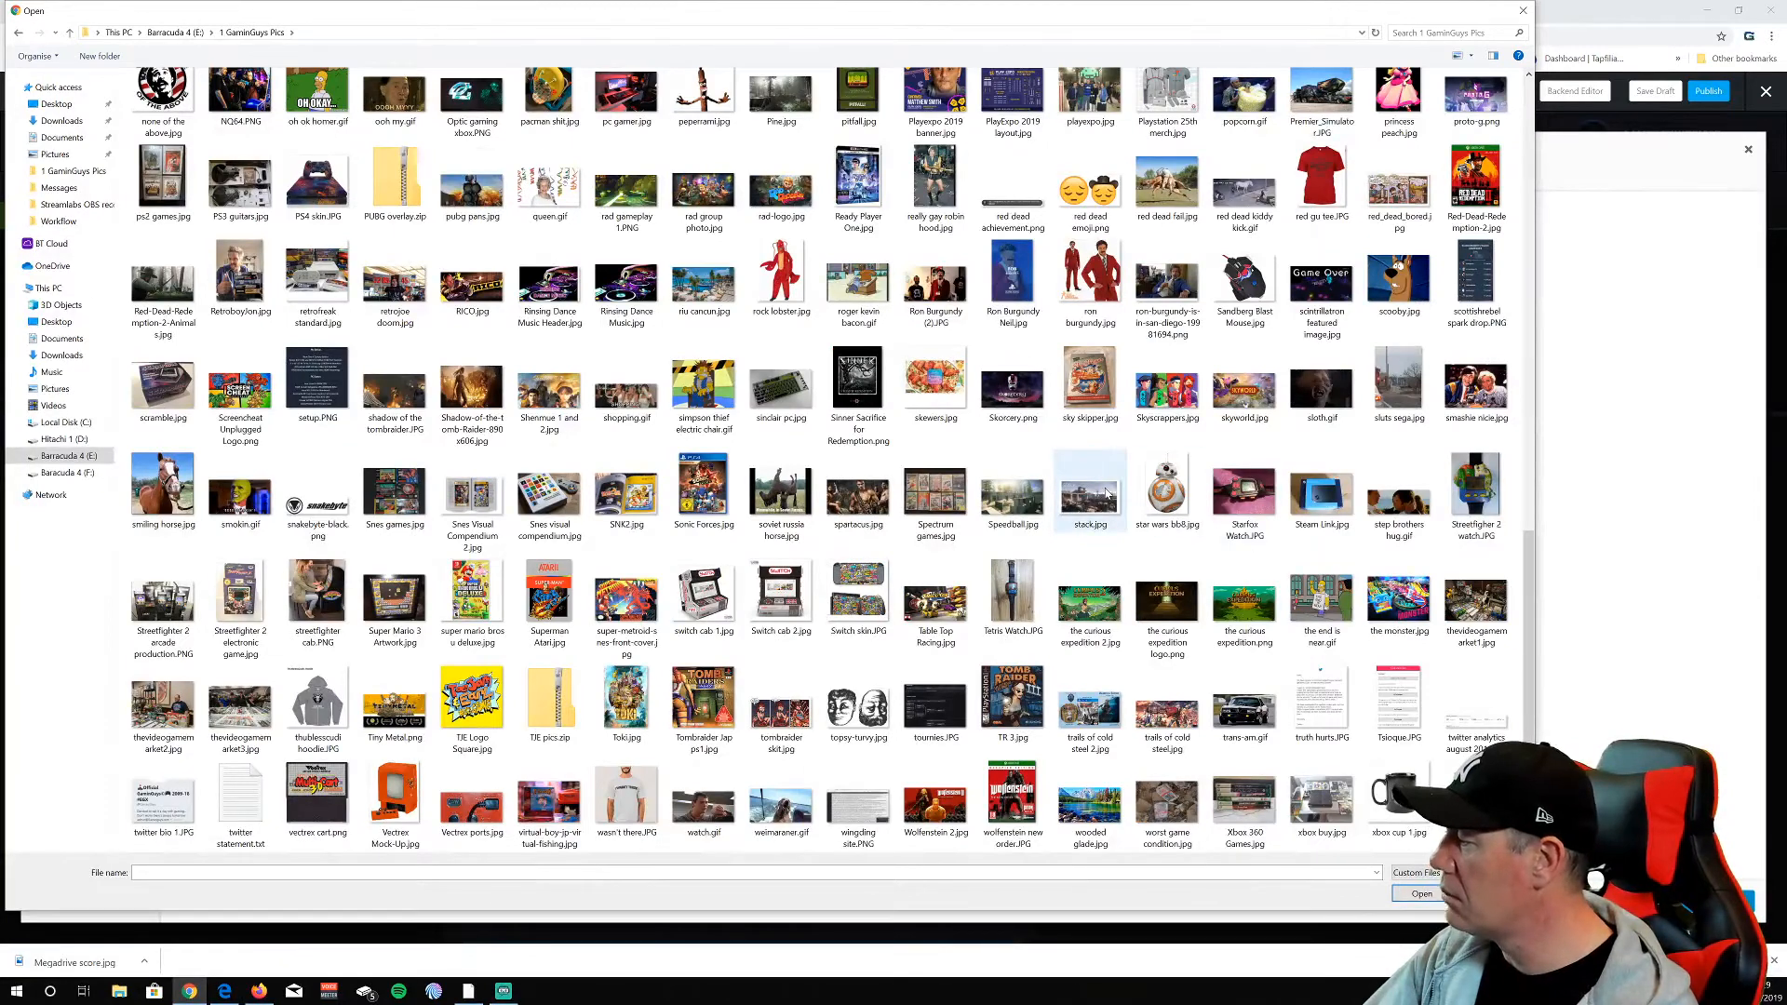
pyautogui.scroll(-2, 1100, 515)
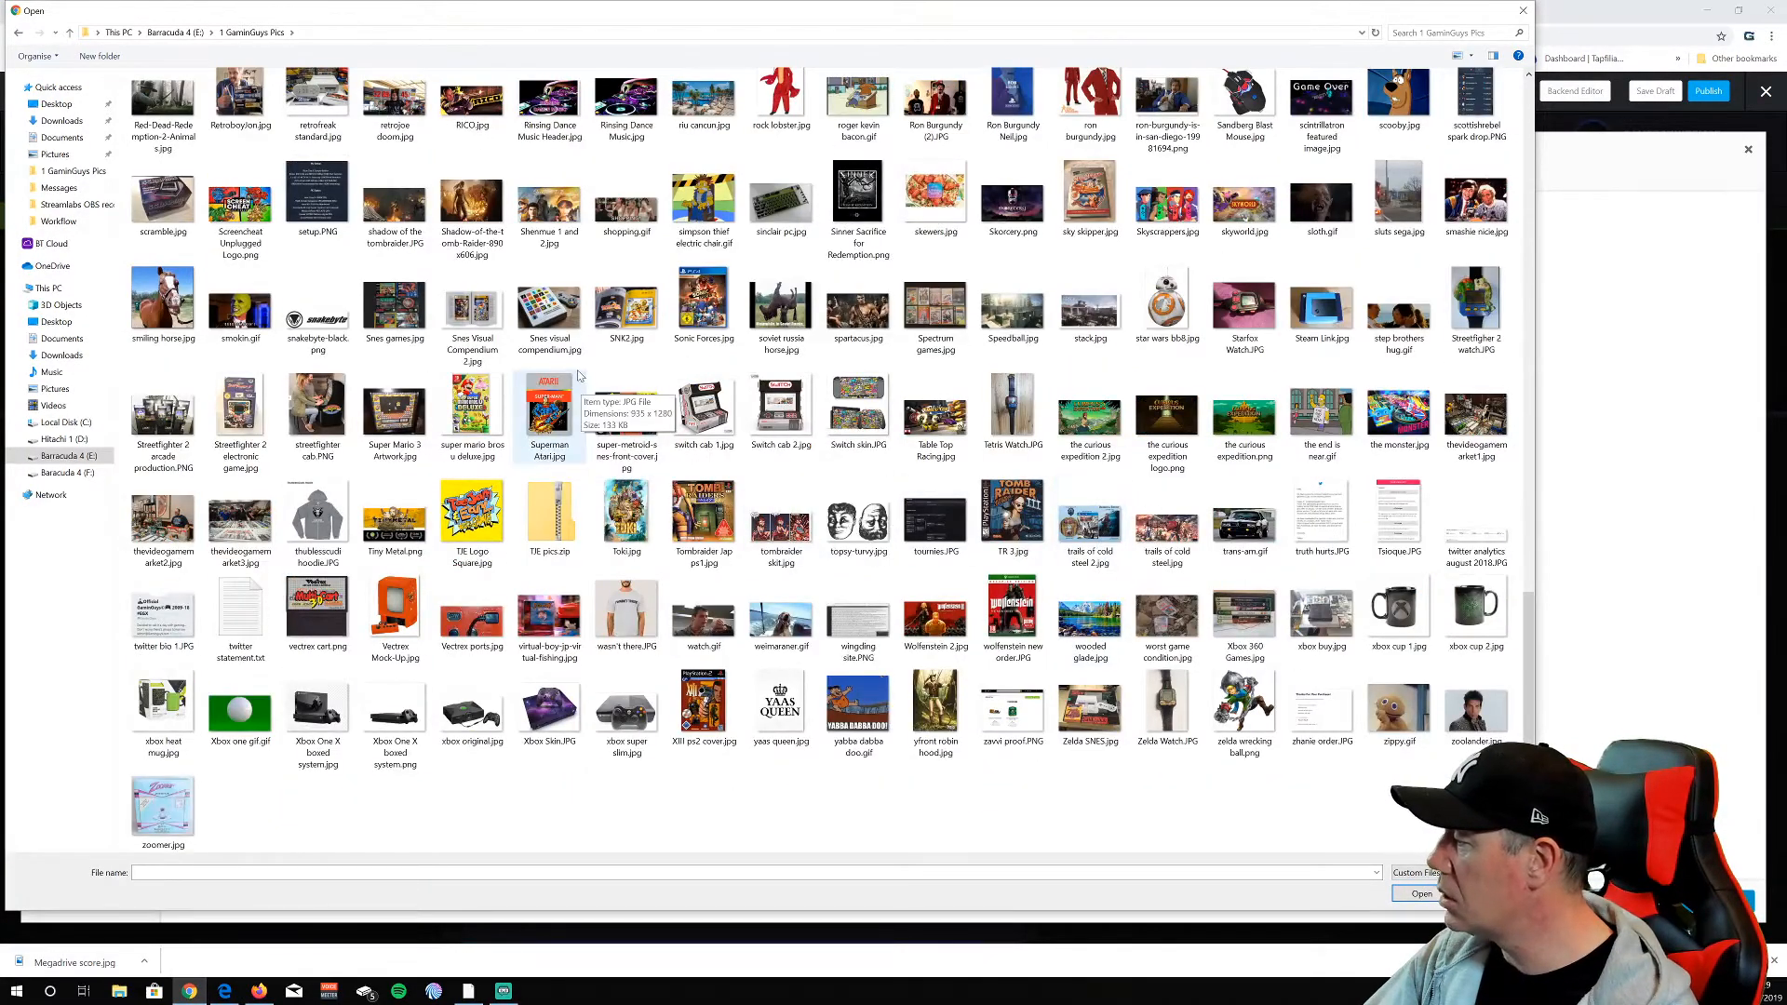
pyautogui.scroll(5, 584, 381)
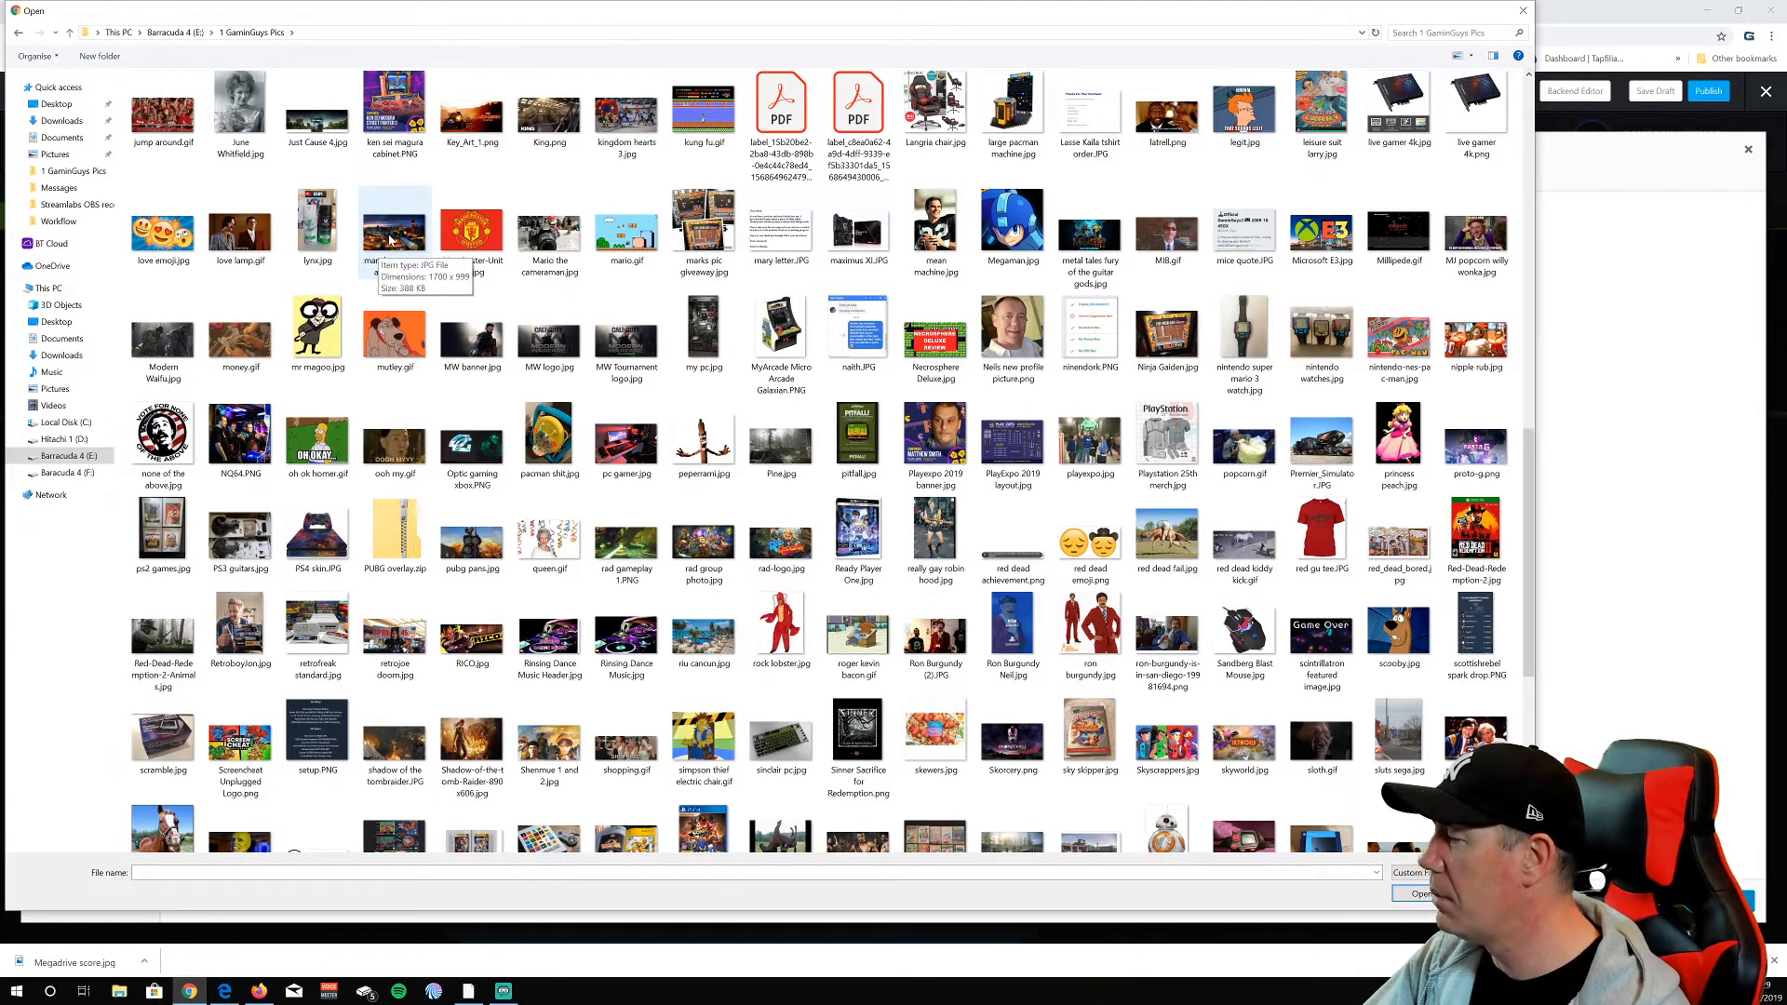
pyautogui.click(170, 344)
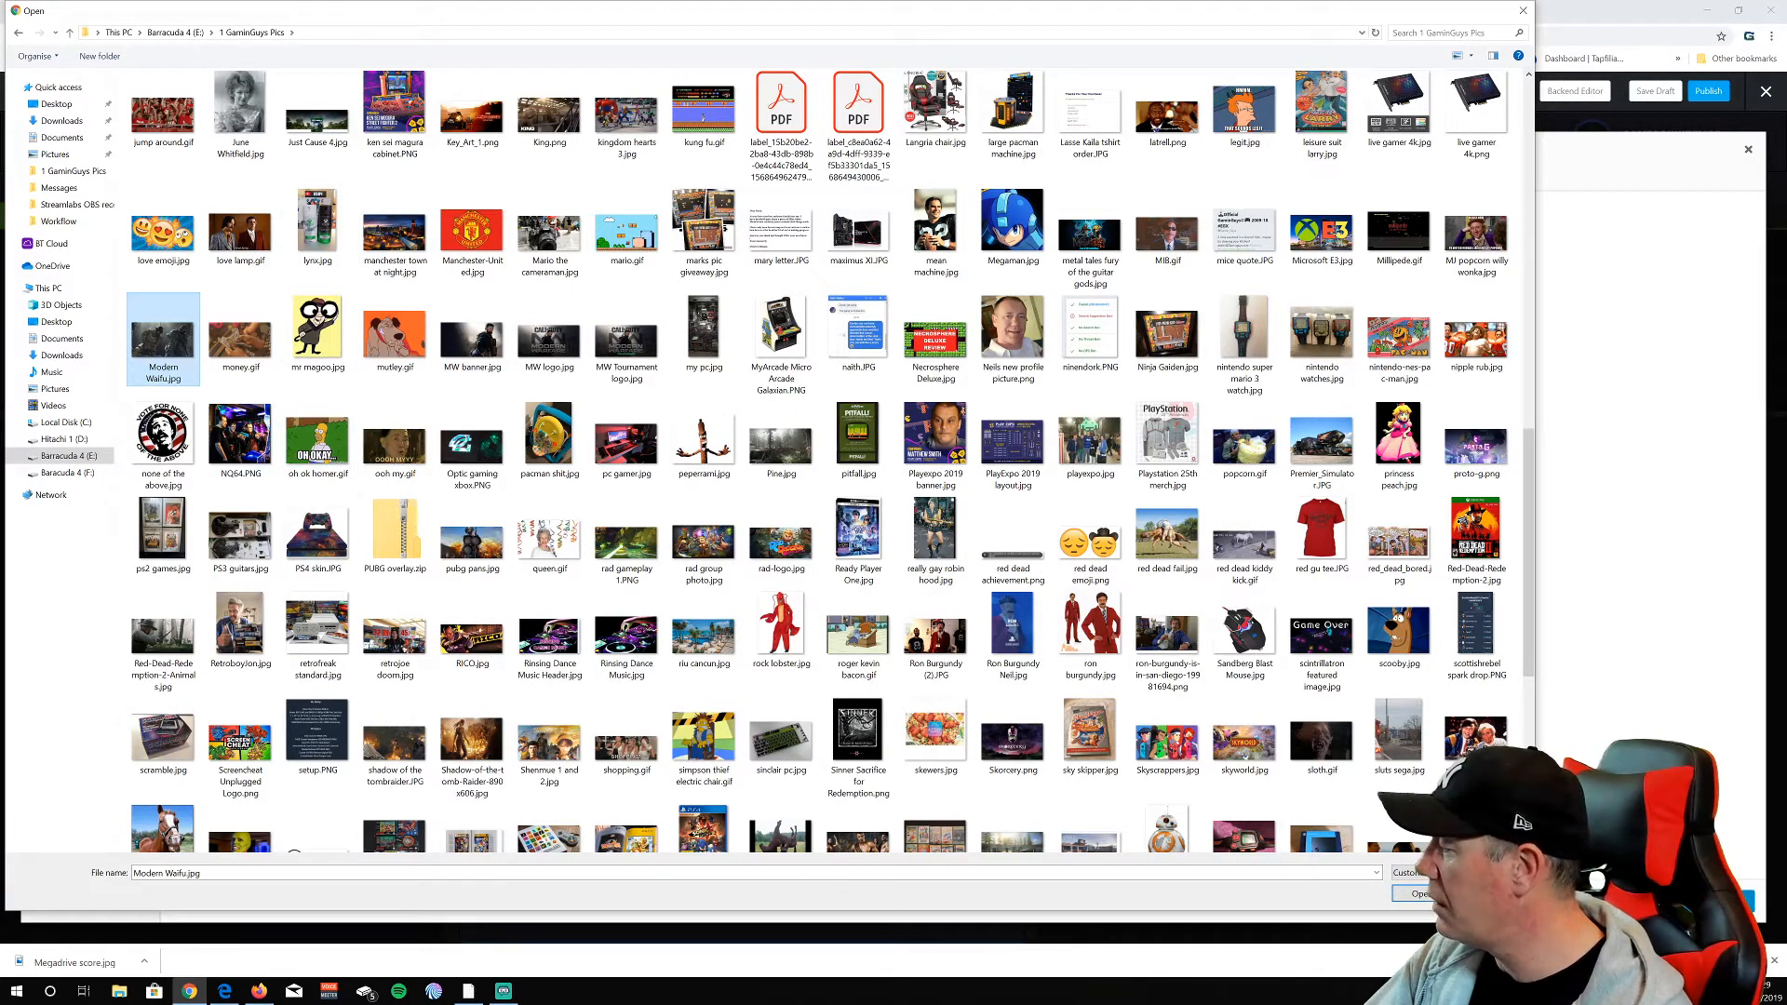
pyautogui.click(1421, 895)
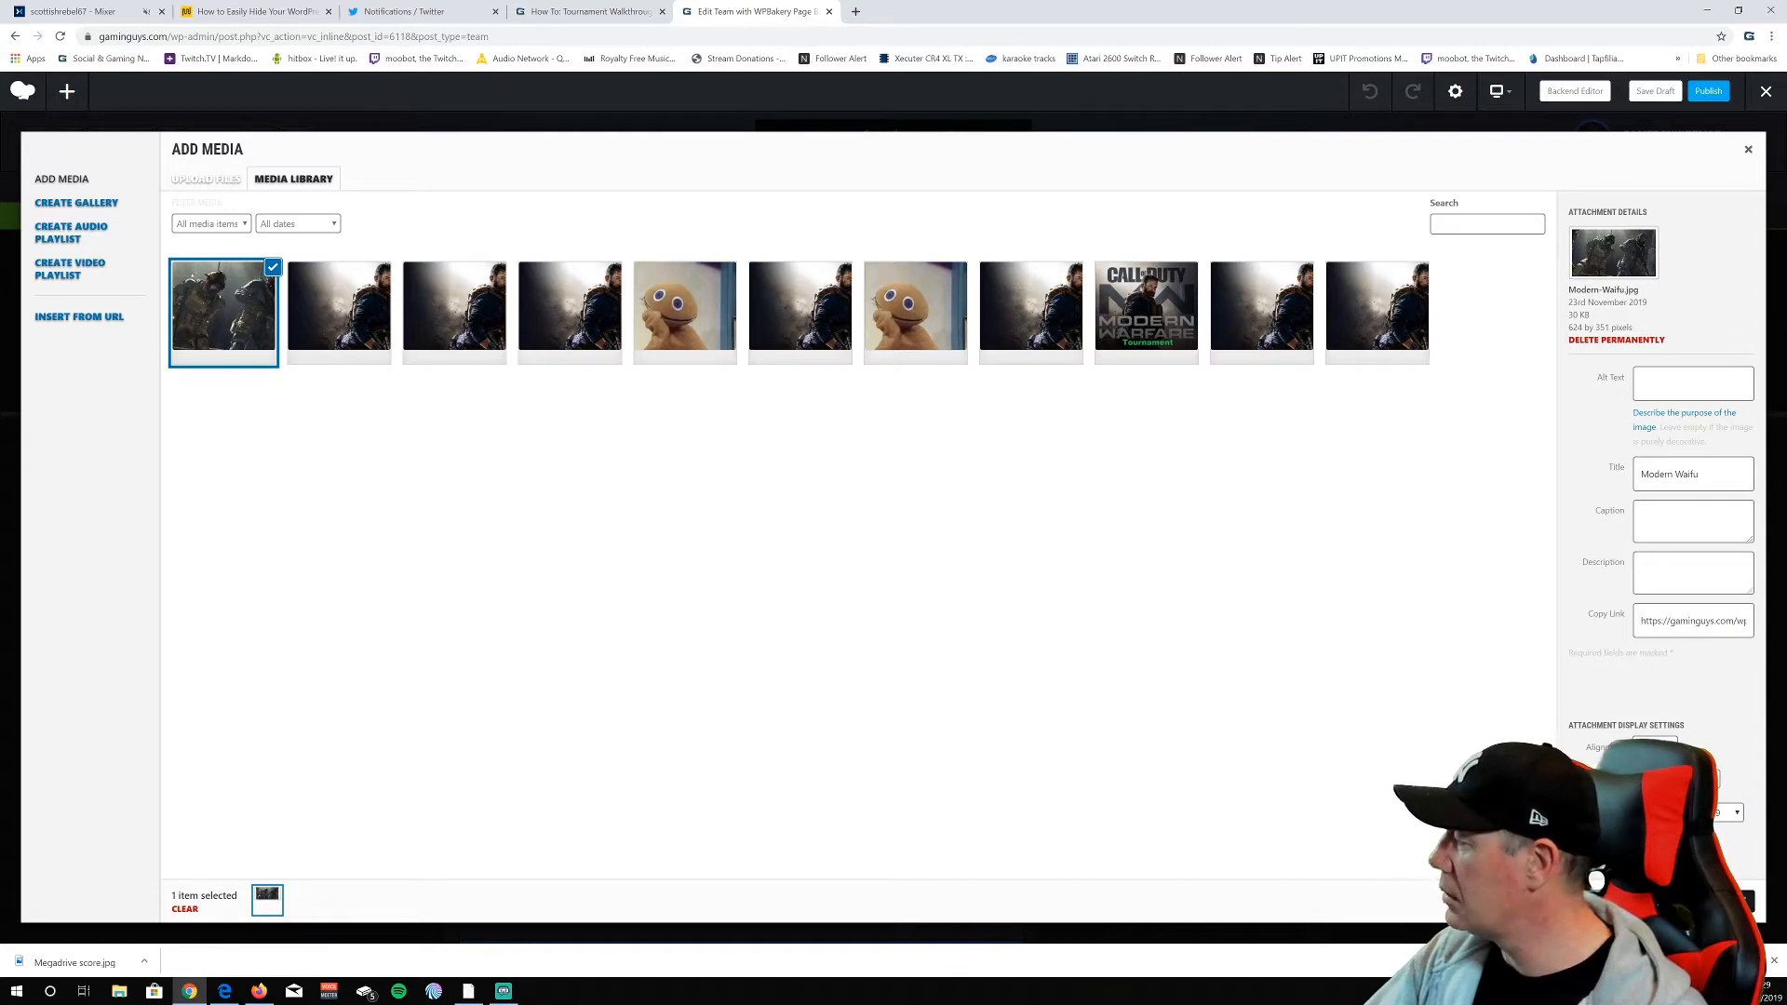
pyautogui.click(1712, 901)
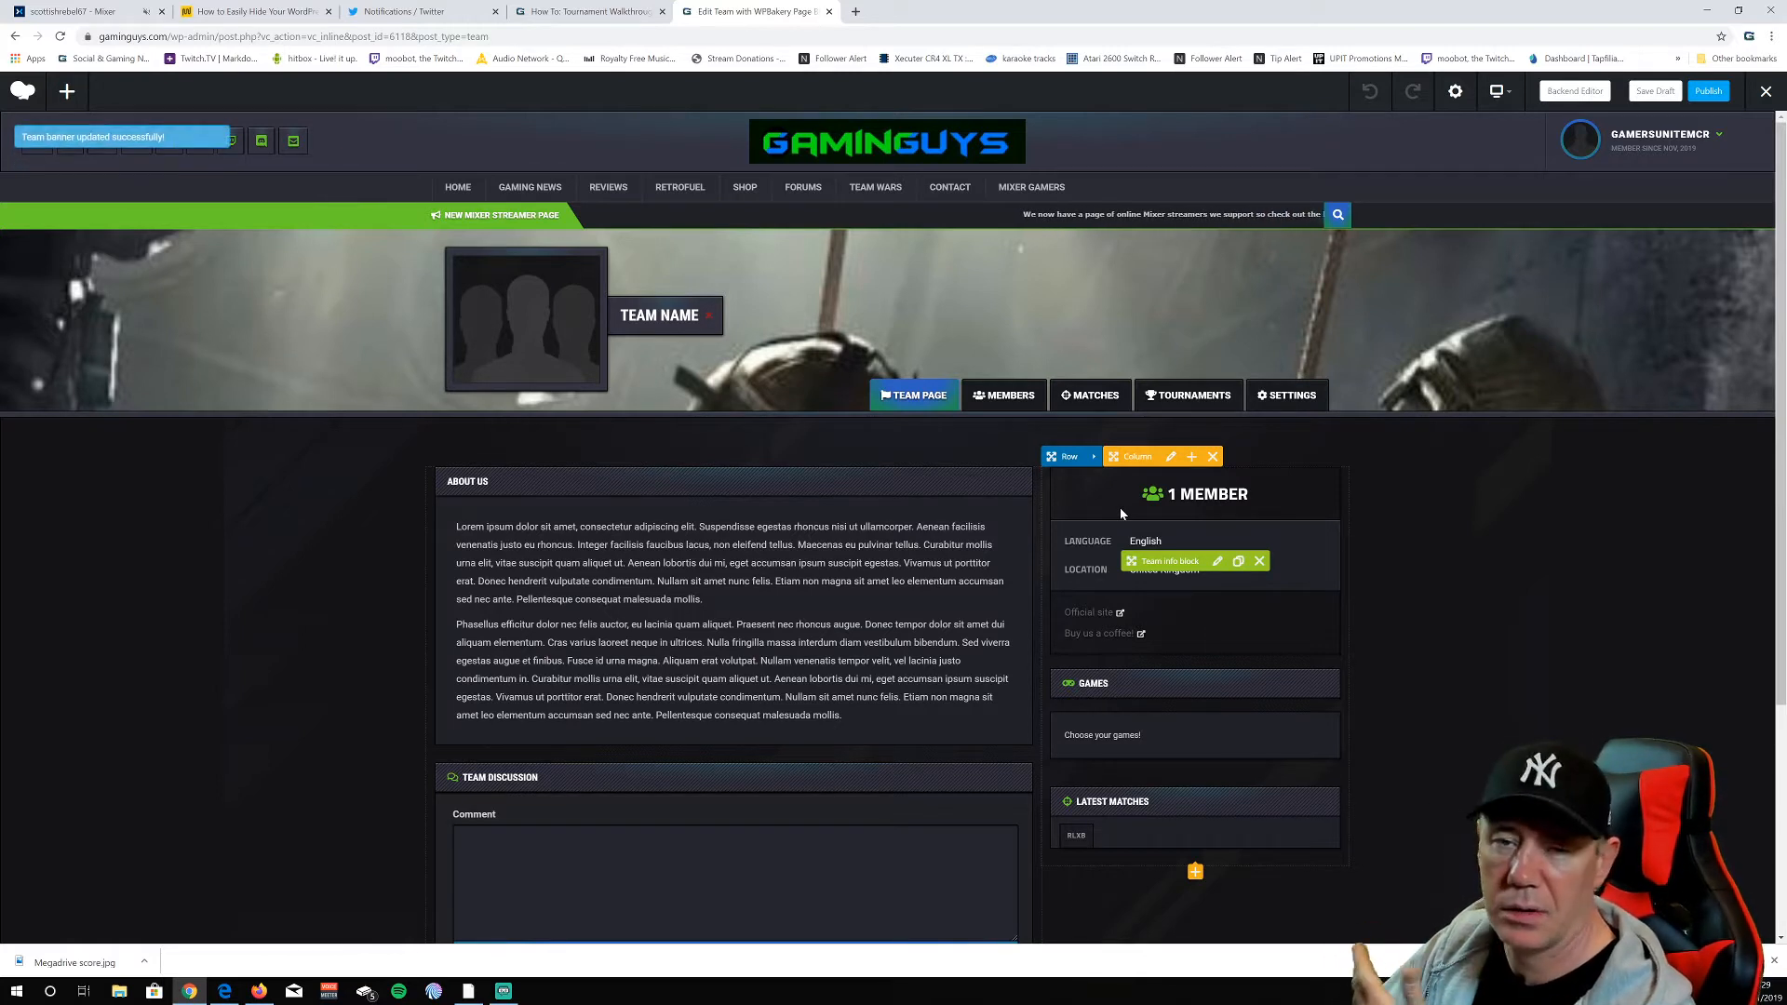
# Set the team picture to the existing MW-banner-1-1-1-1.jpg image from the media library
pyautogui.click(524, 349)
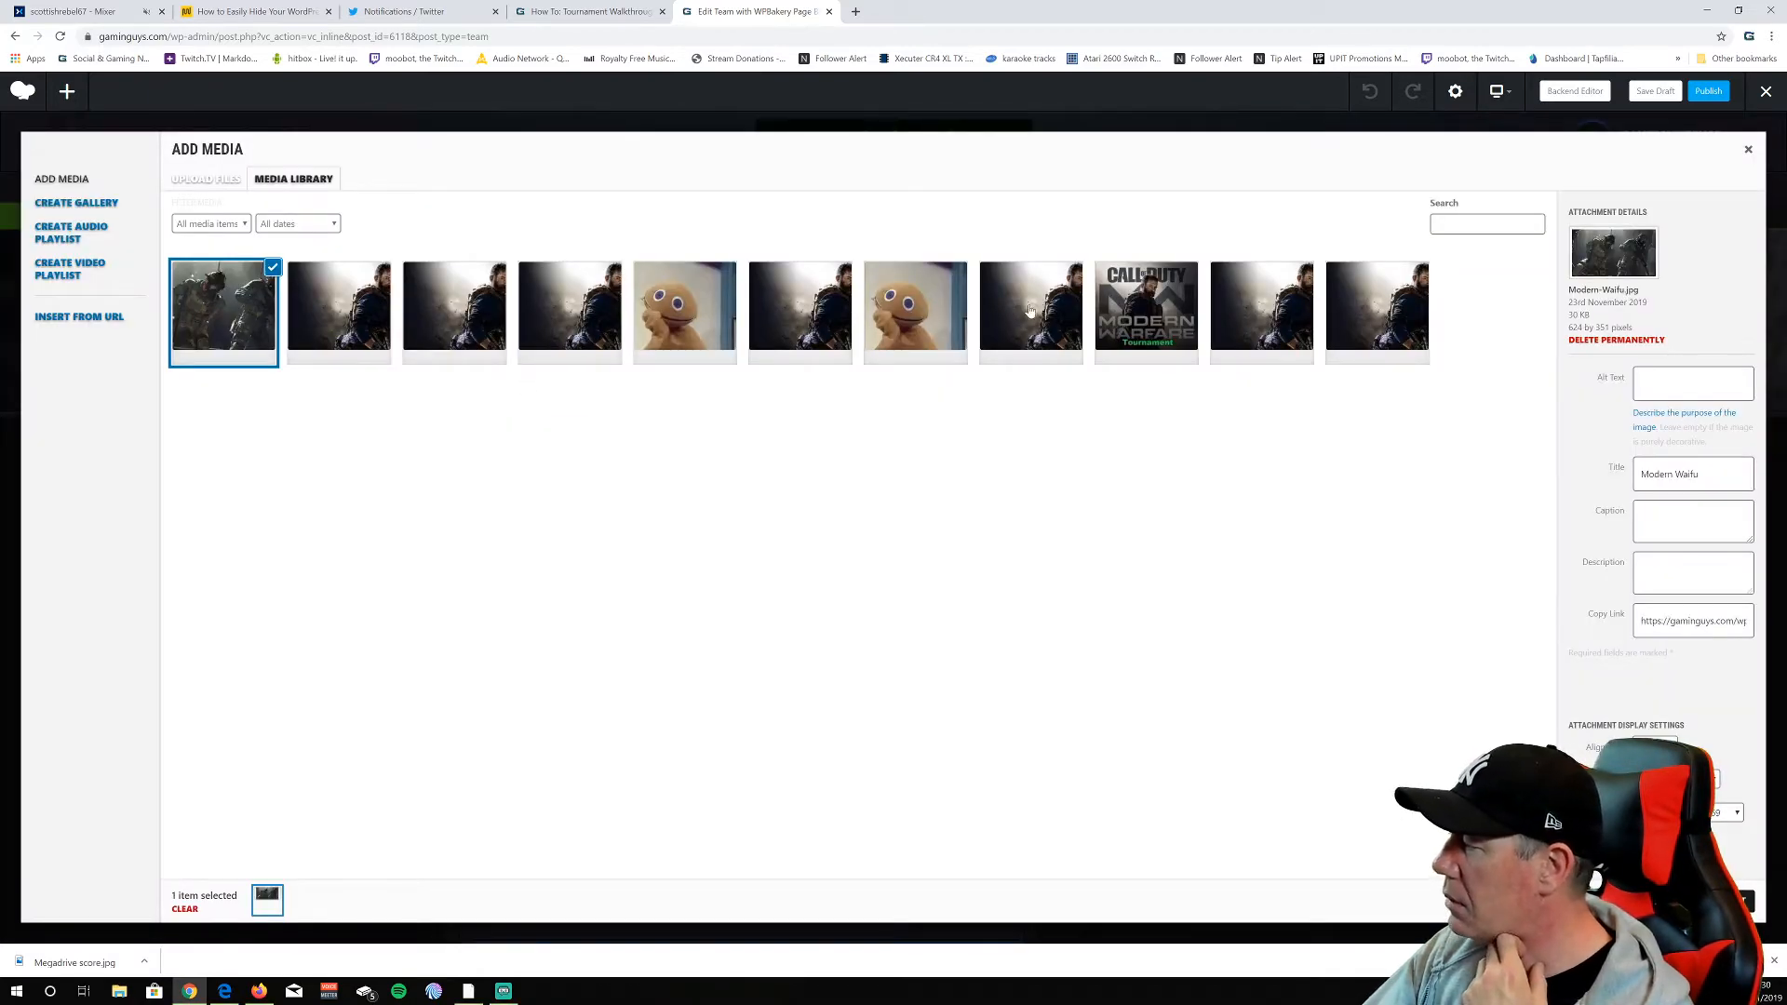
pyautogui.click(352, 320)
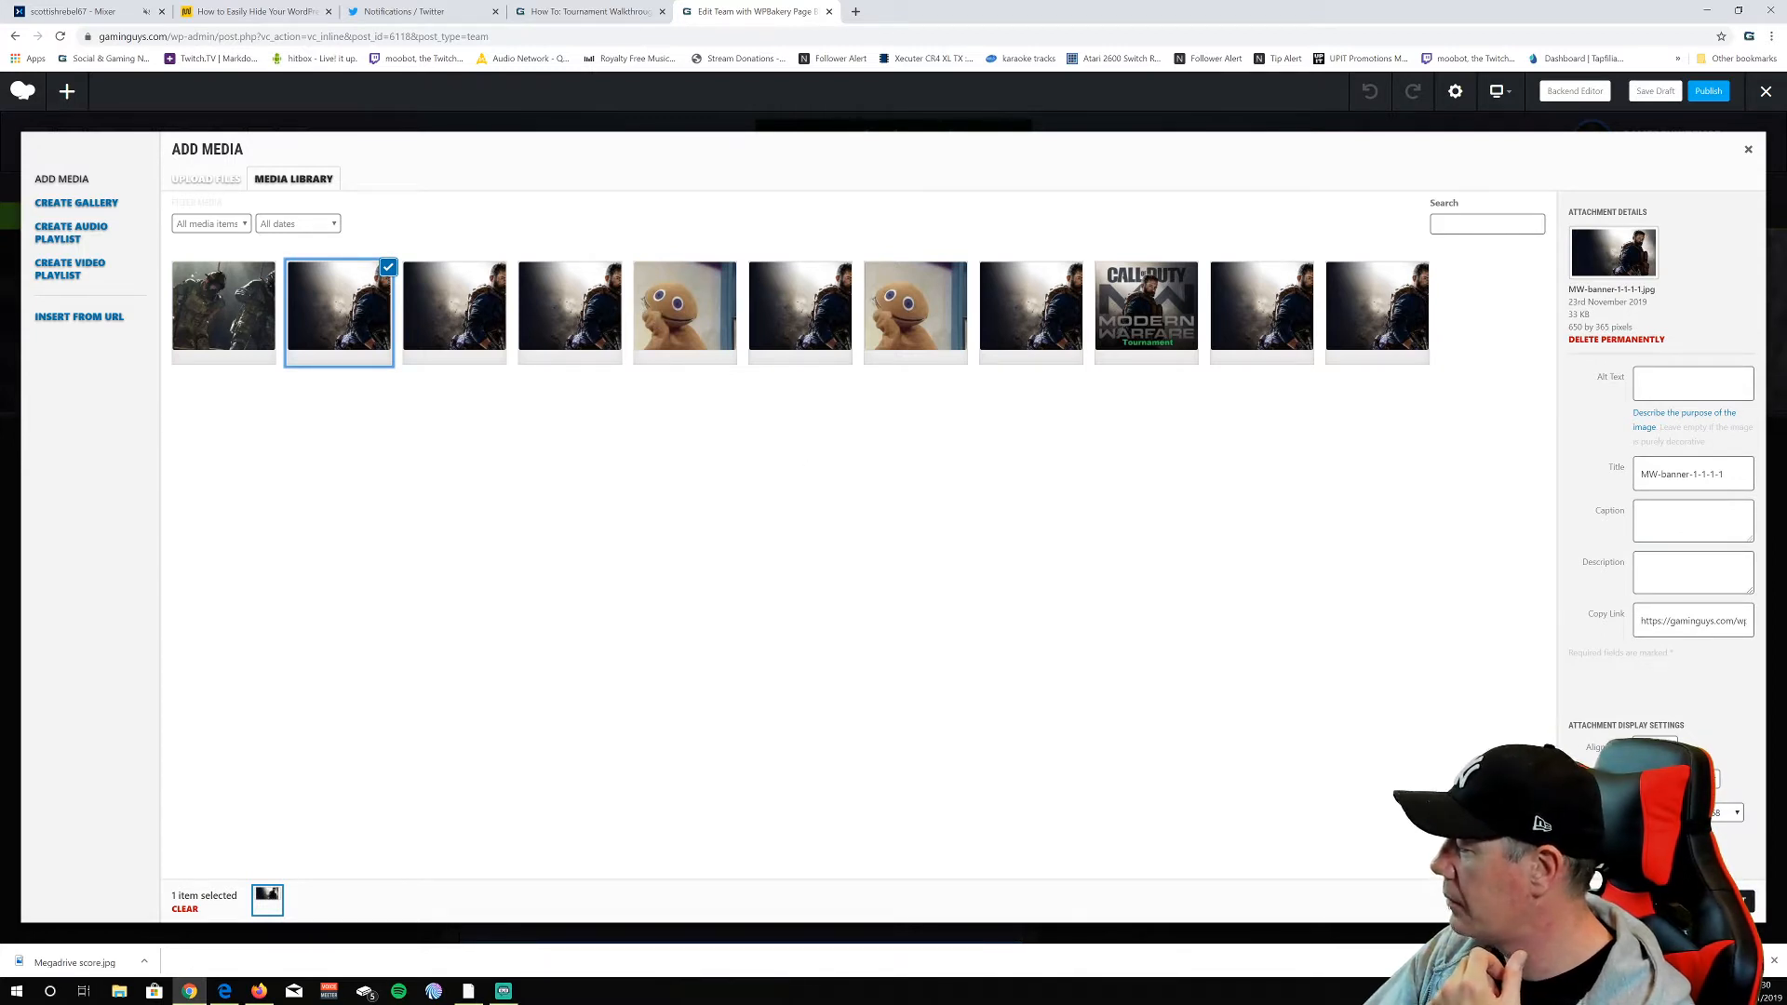
pyautogui.click(1711, 901)
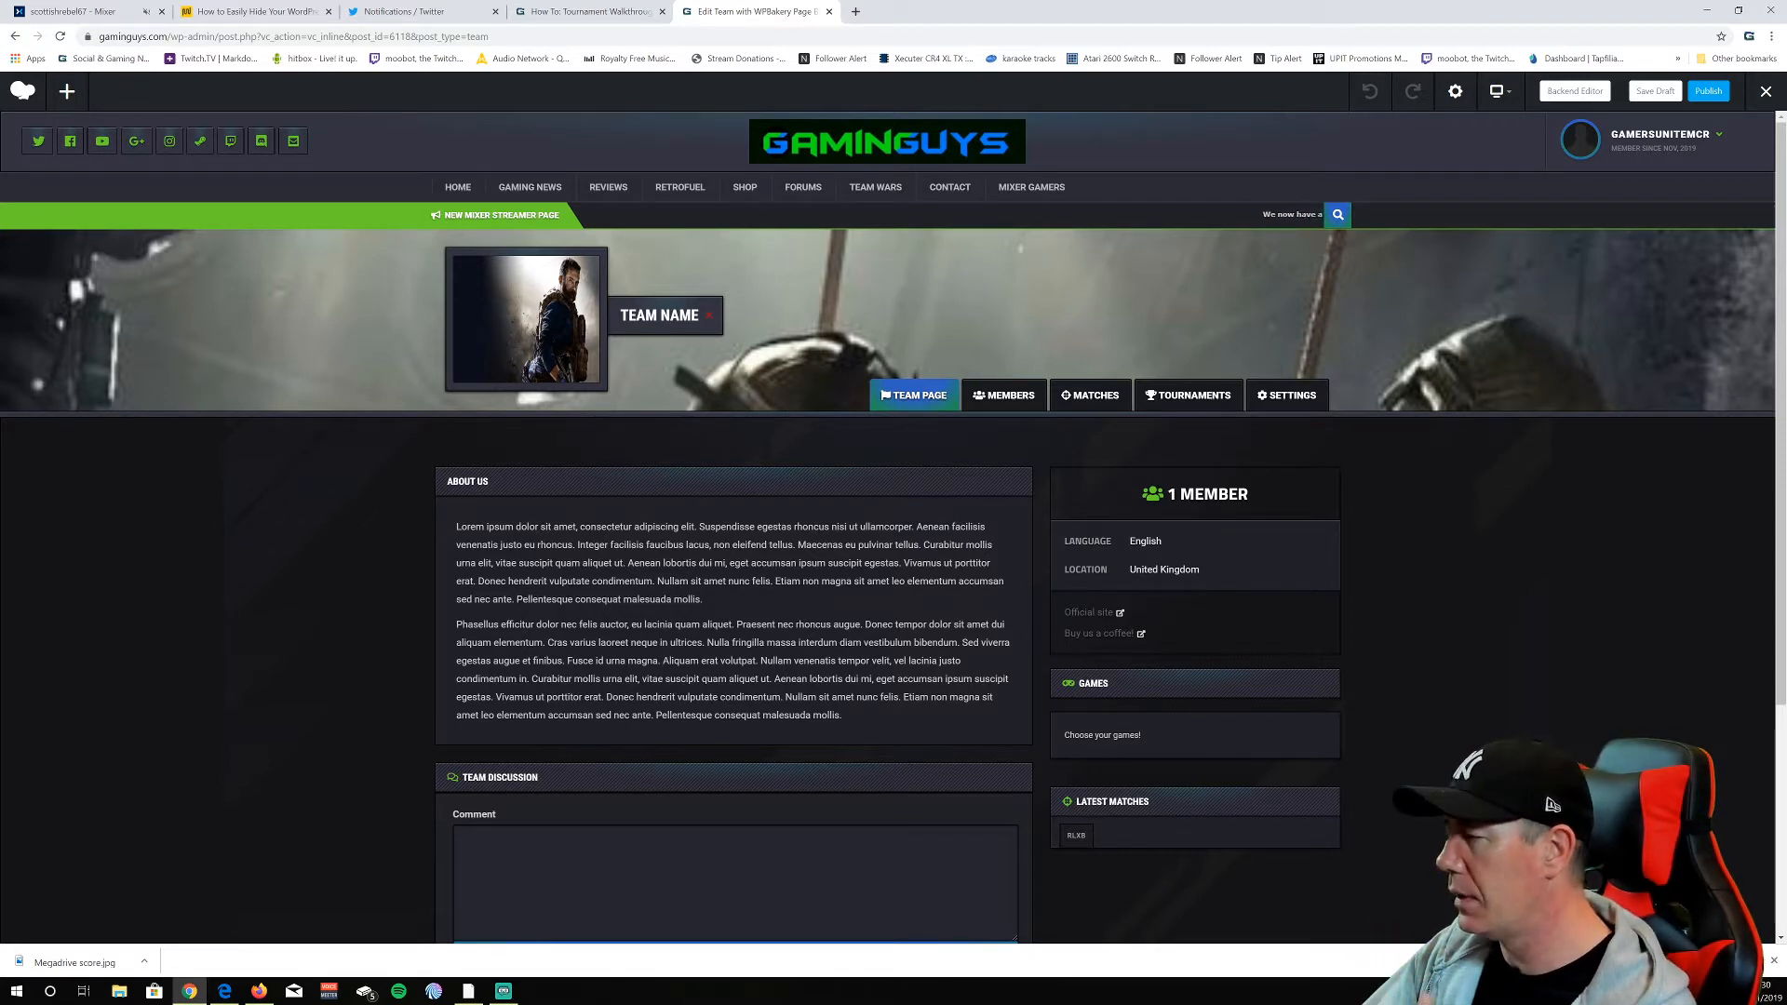
# Set the team page's title to Twitter Terrors in the page settings and save the change
pyautogui.click(1455, 91)
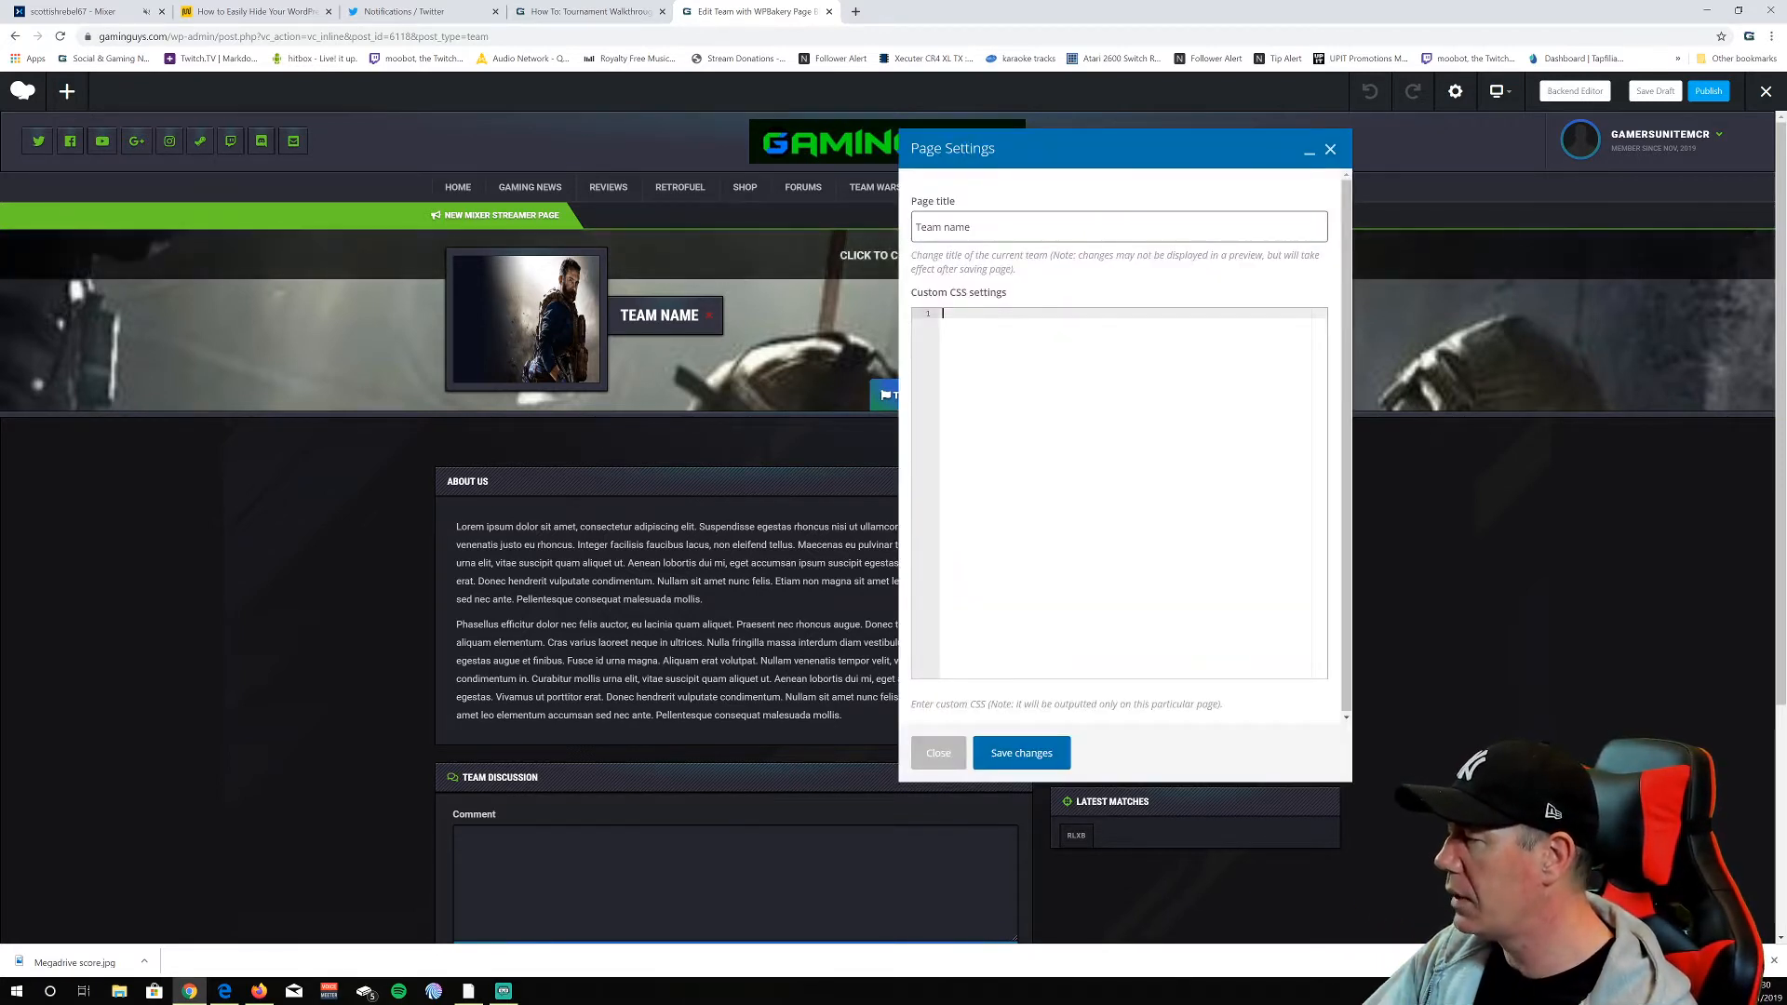
pyautogui.doubleClick(958, 227)
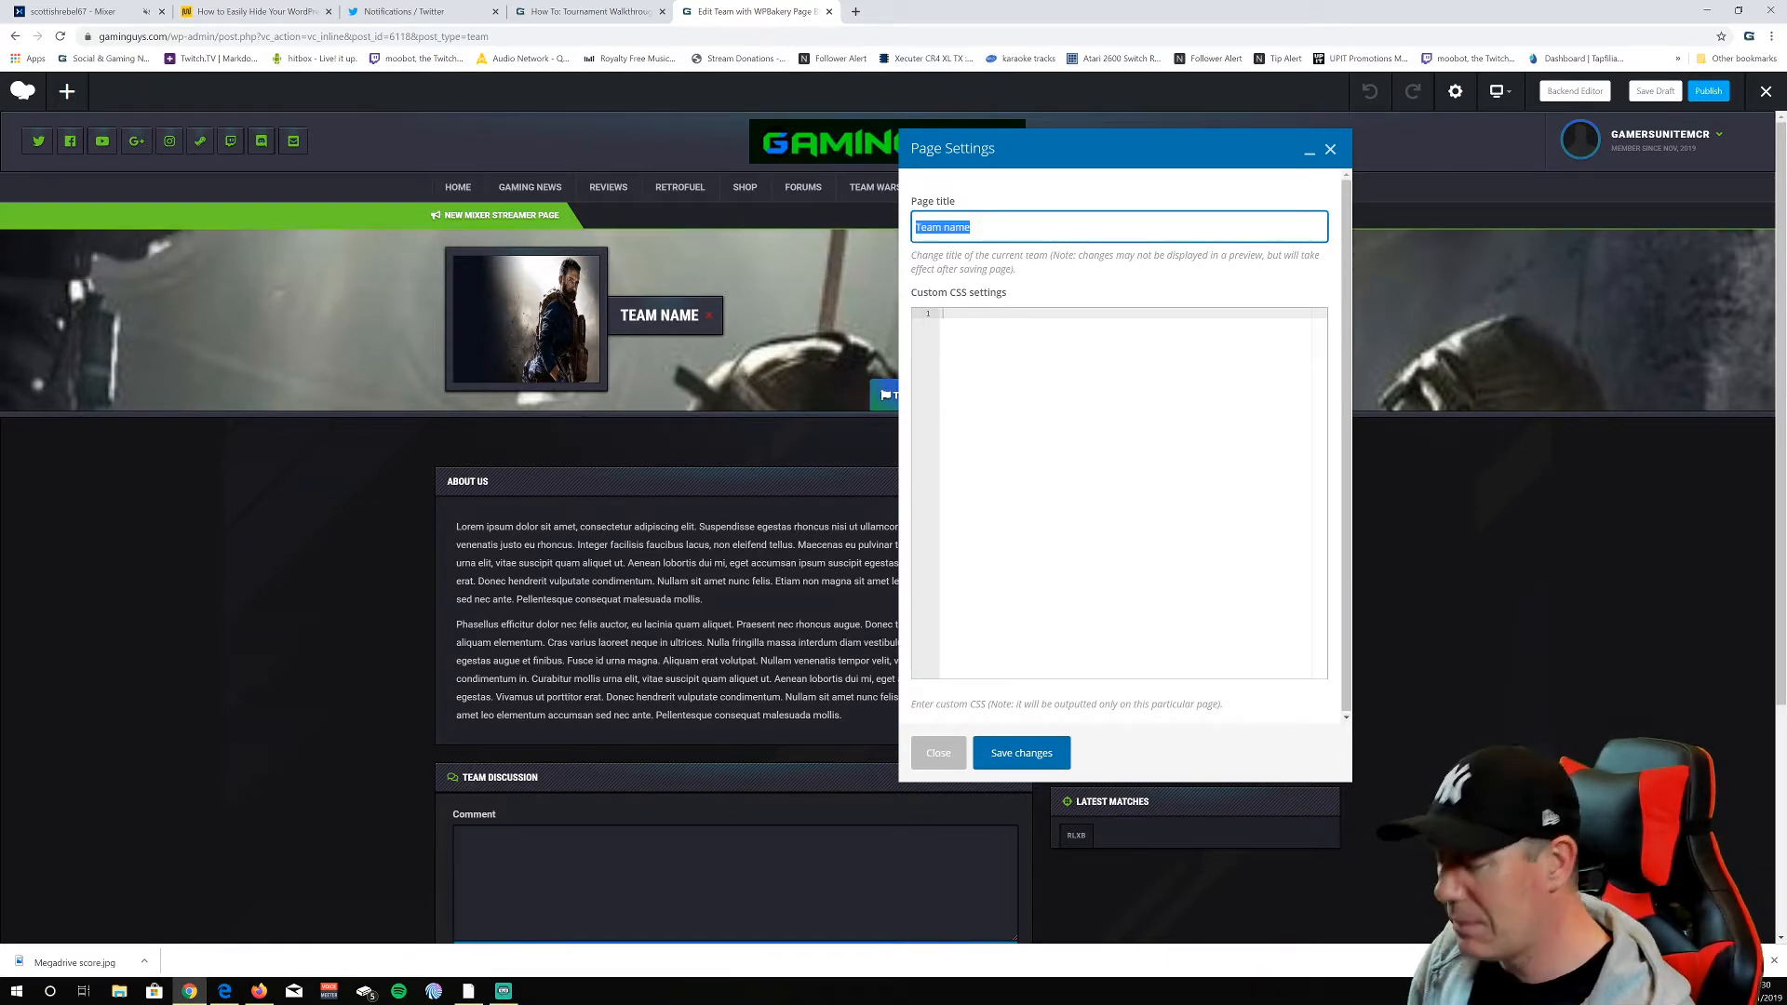
pyautogui.write('Twi')
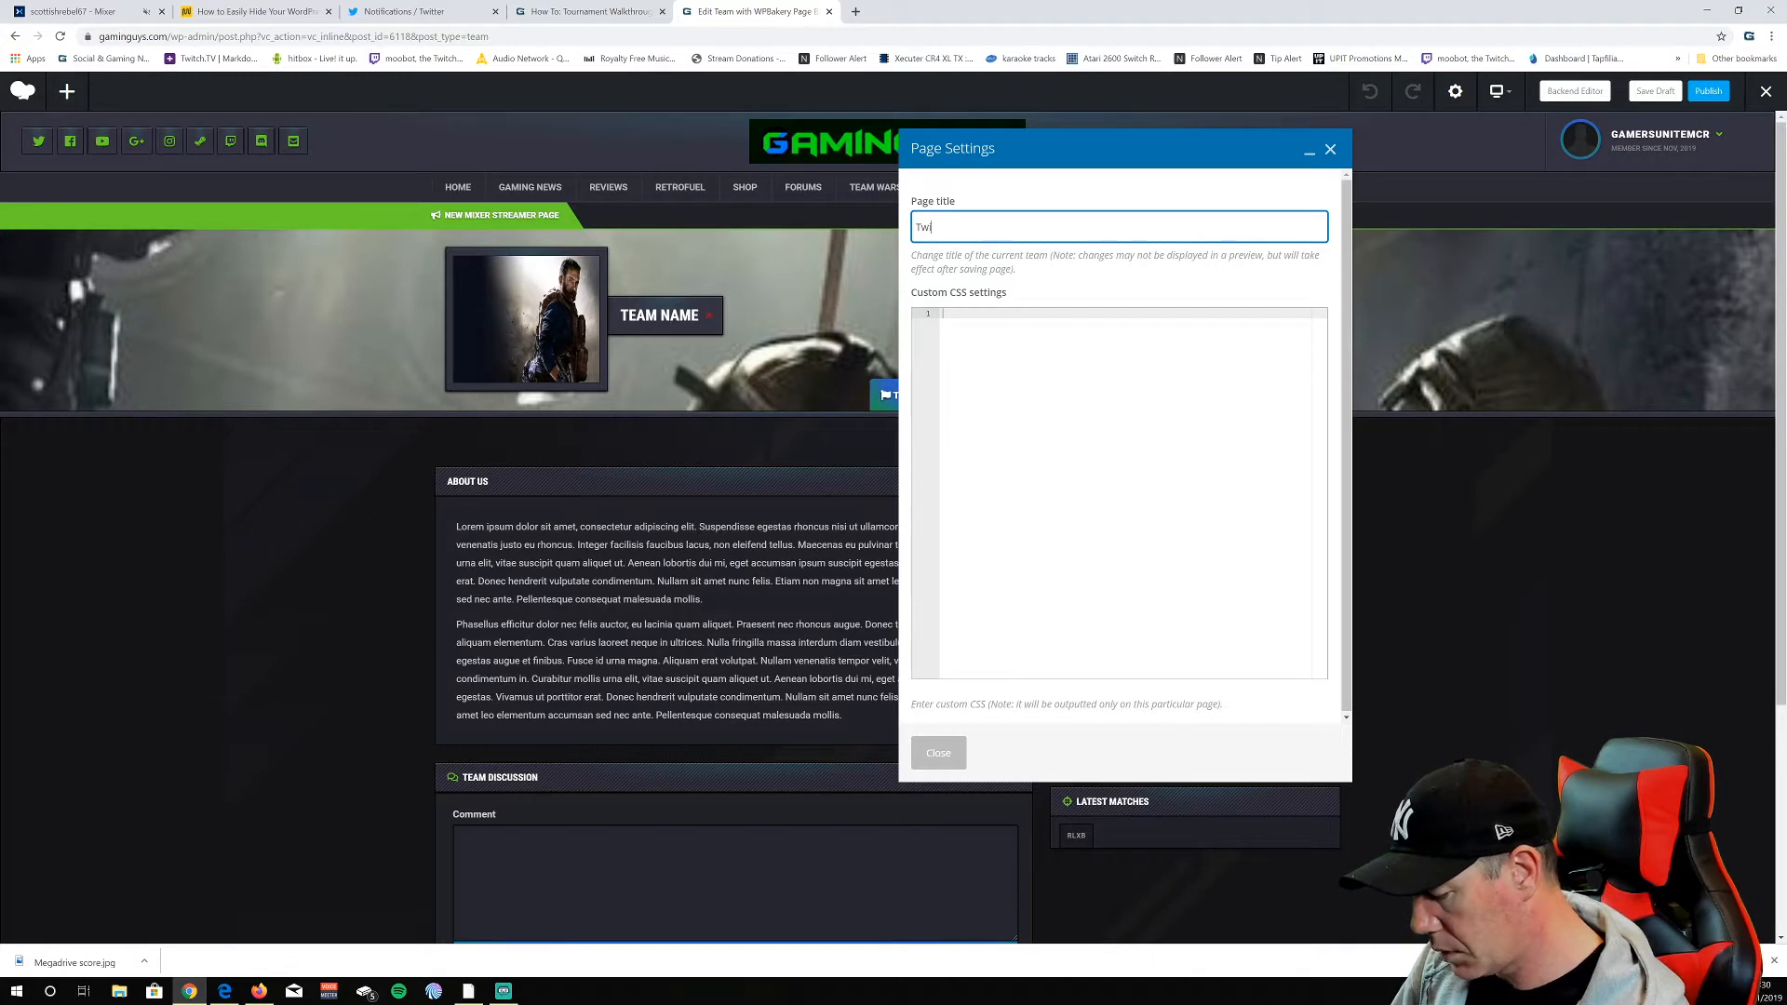
pyautogui.write('tter Terr')
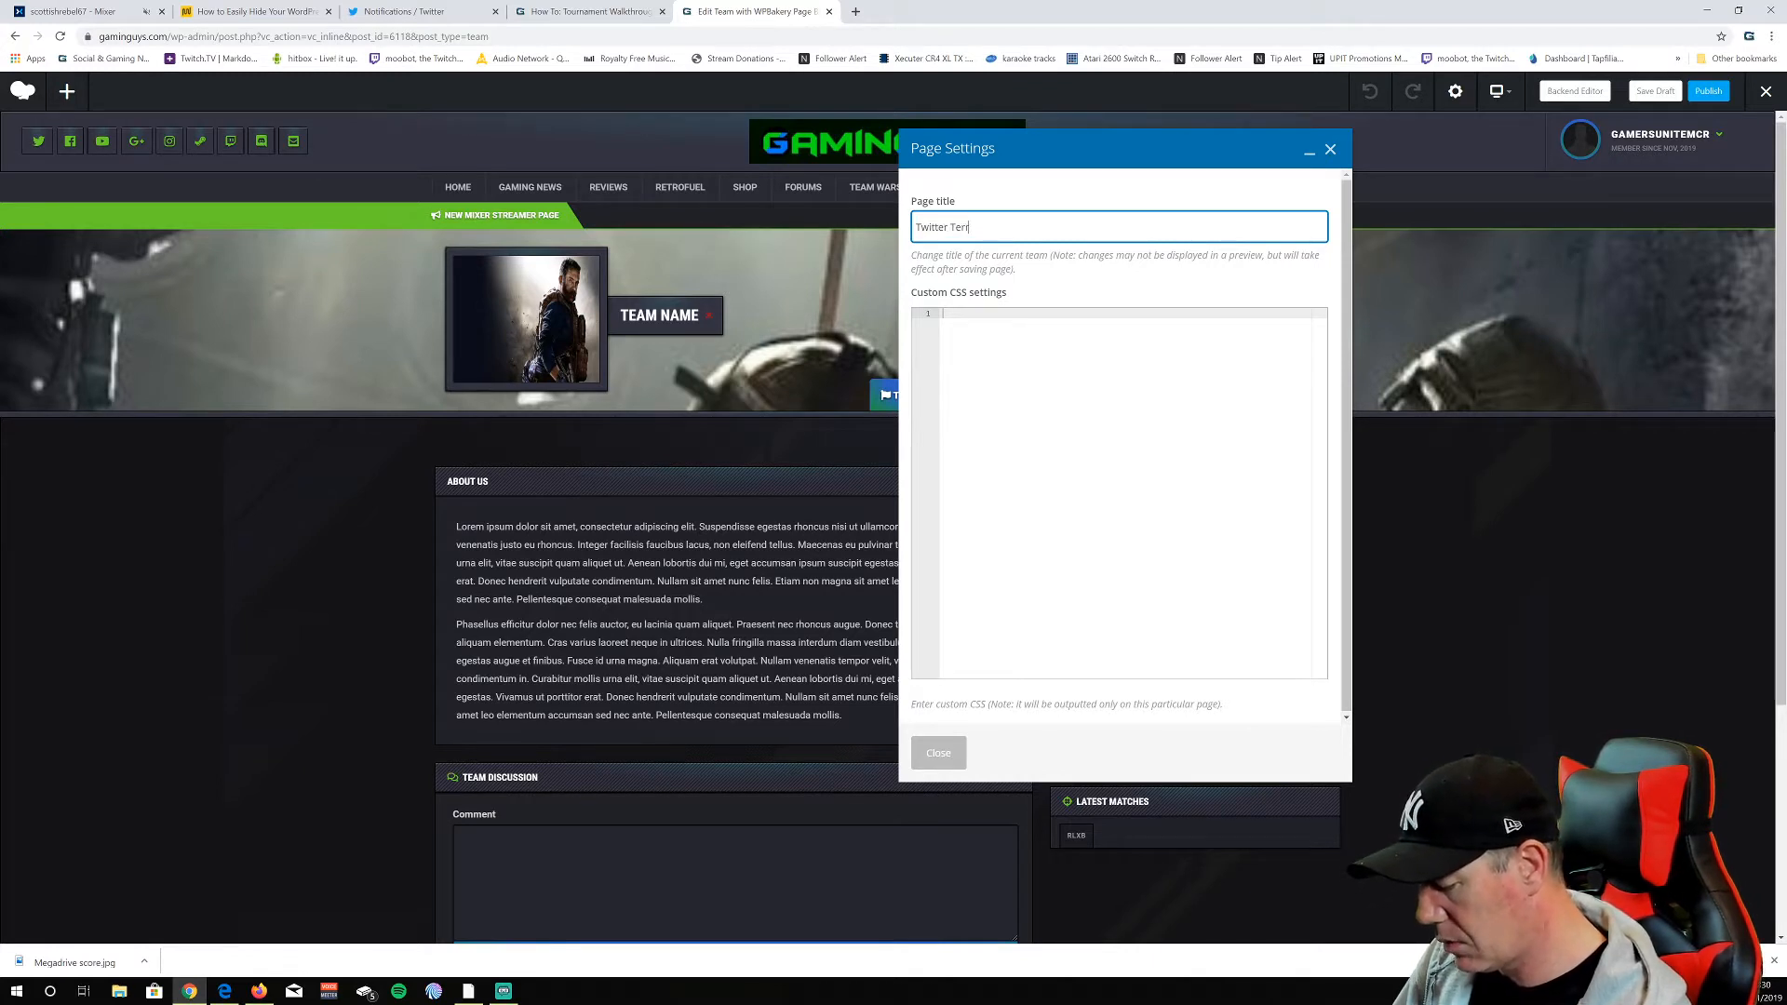
pyautogui.write('ors')
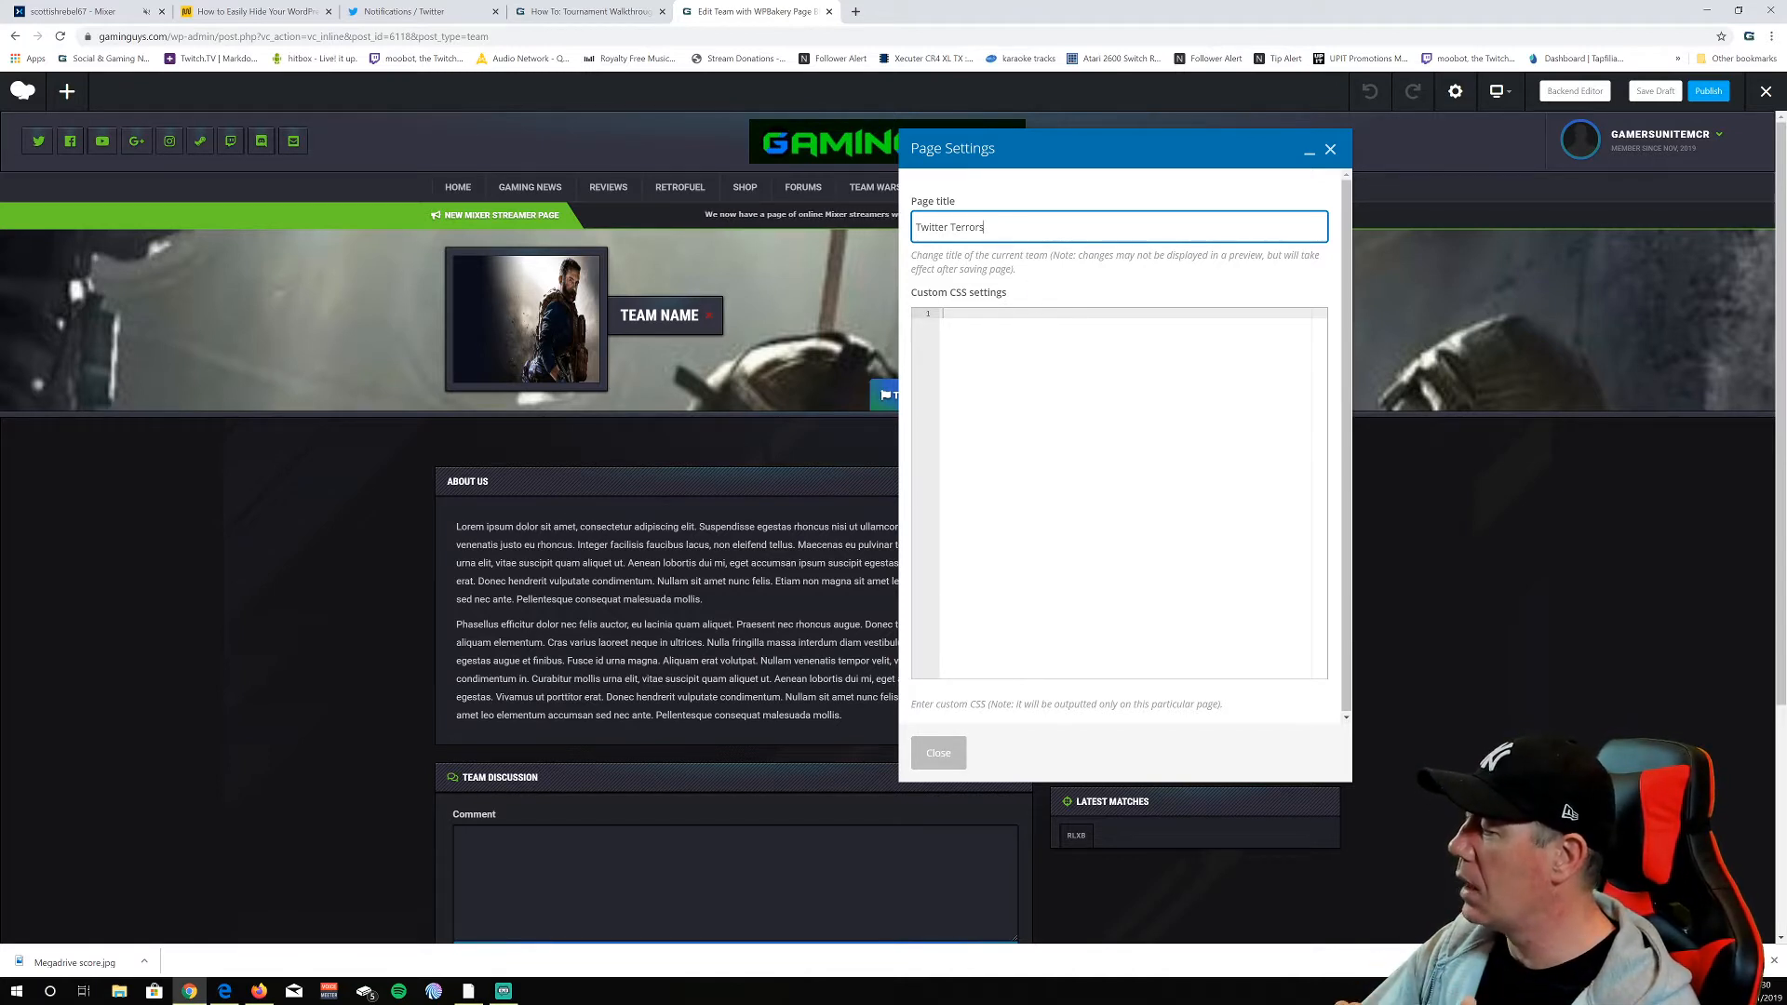
pyautogui.click(1077, 298)
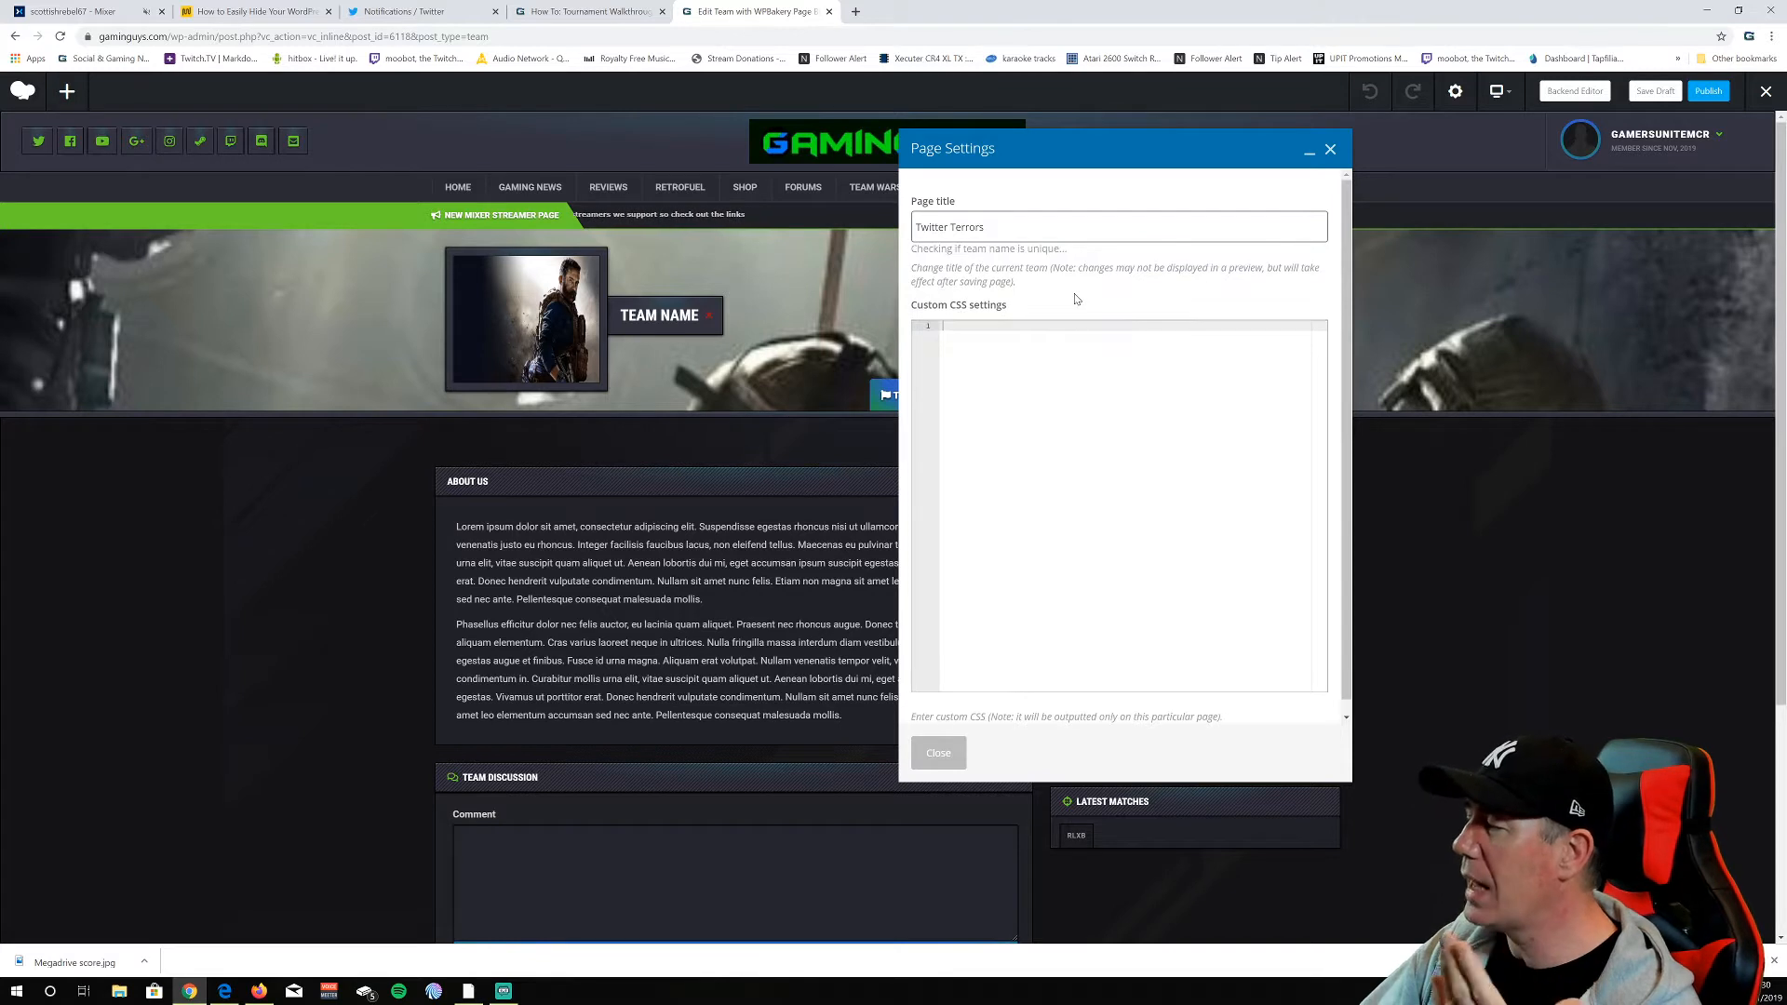
pyautogui.moveTo(953, 248); pyautogui.dragTo(1062, 249)
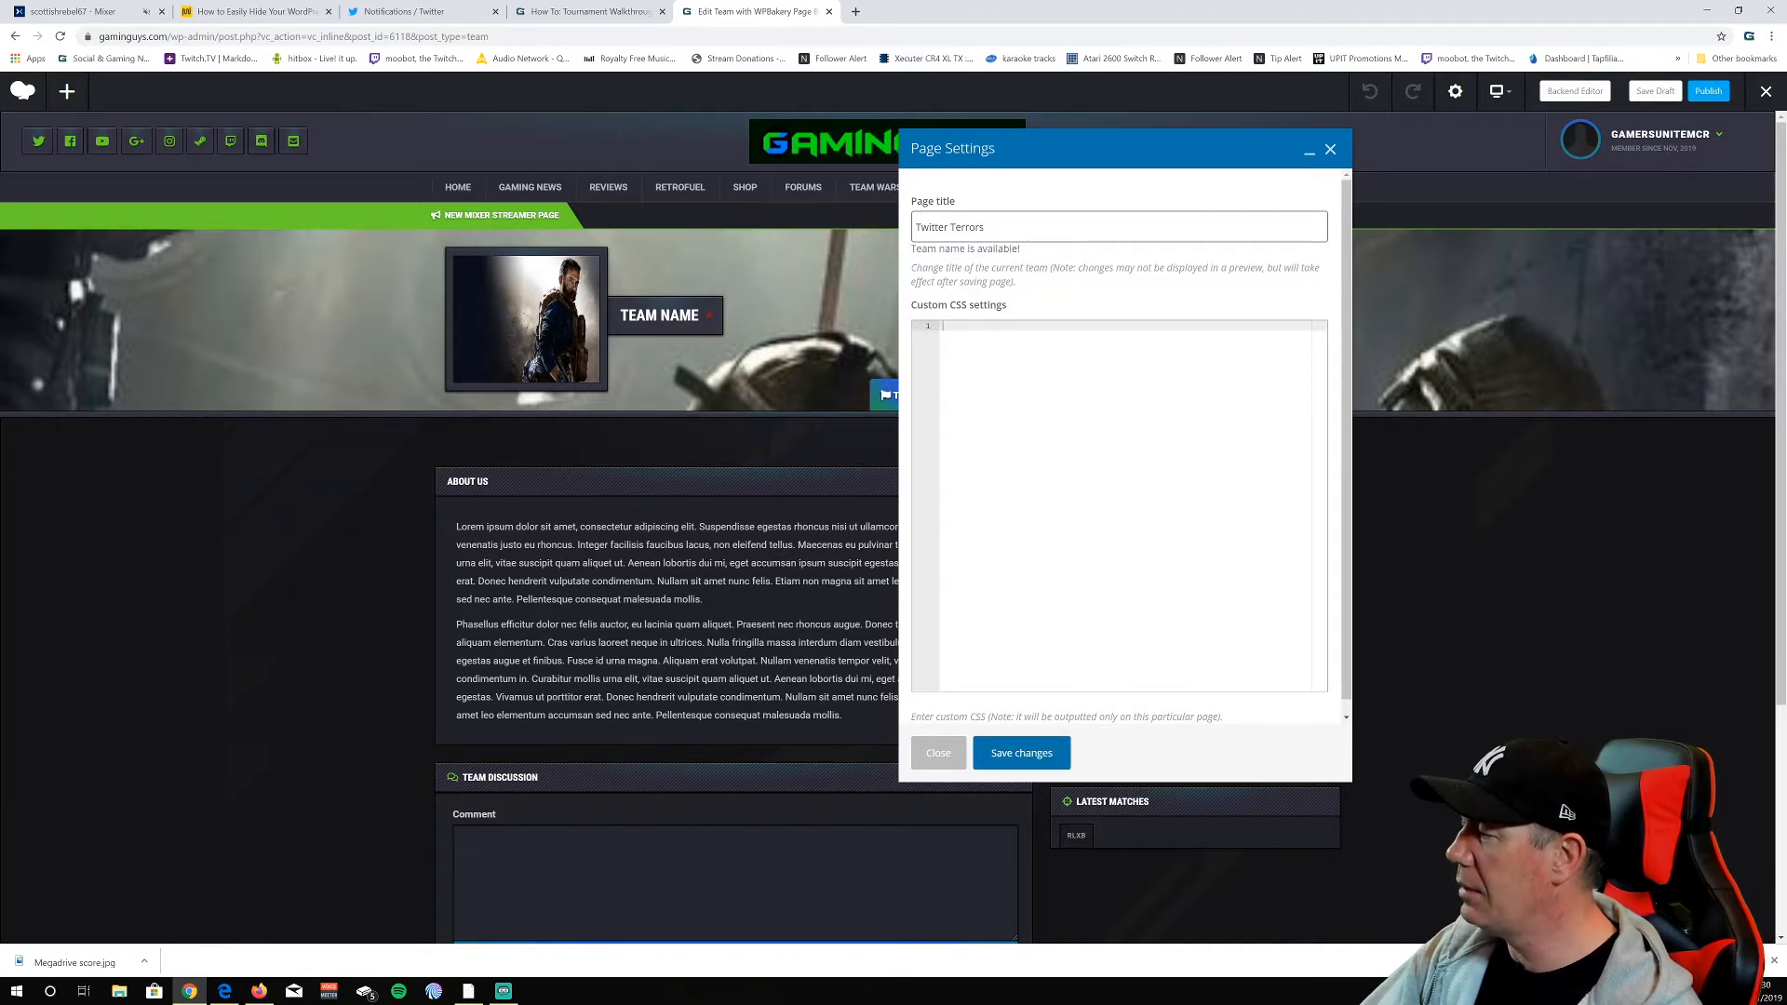
pyautogui.moveTo(928, 248); pyautogui.dragTo(1020, 248)
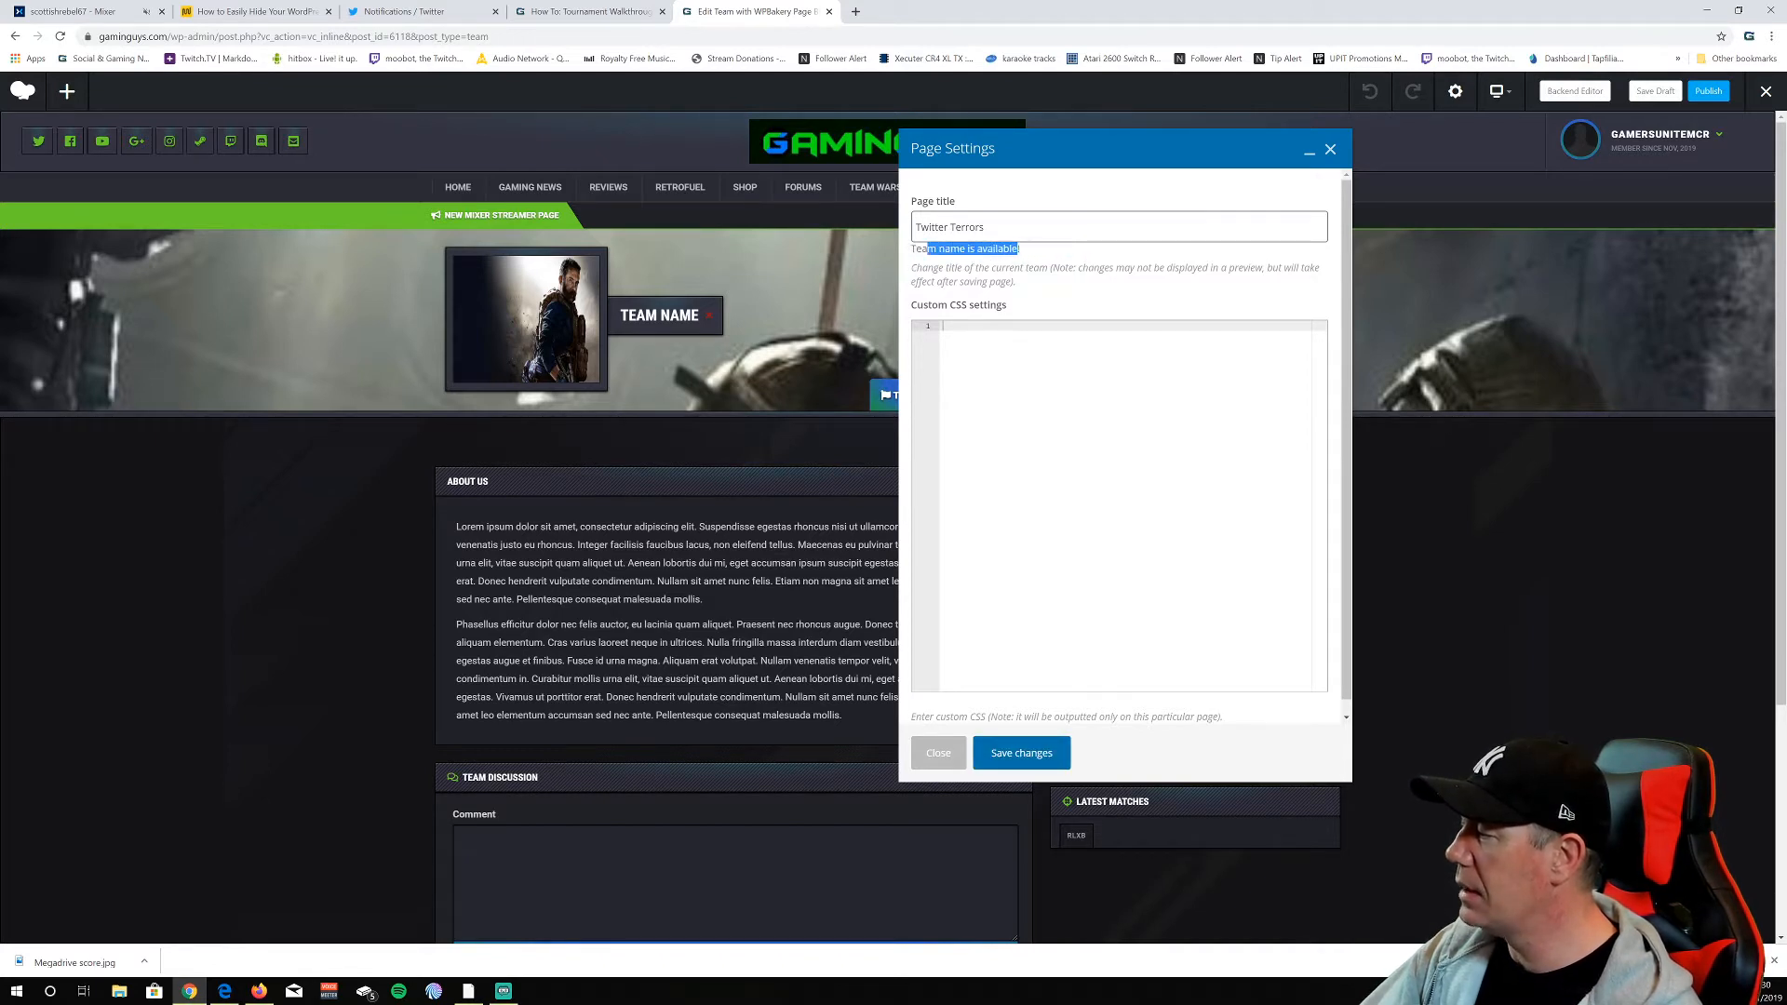
pyautogui.click(1022, 755)
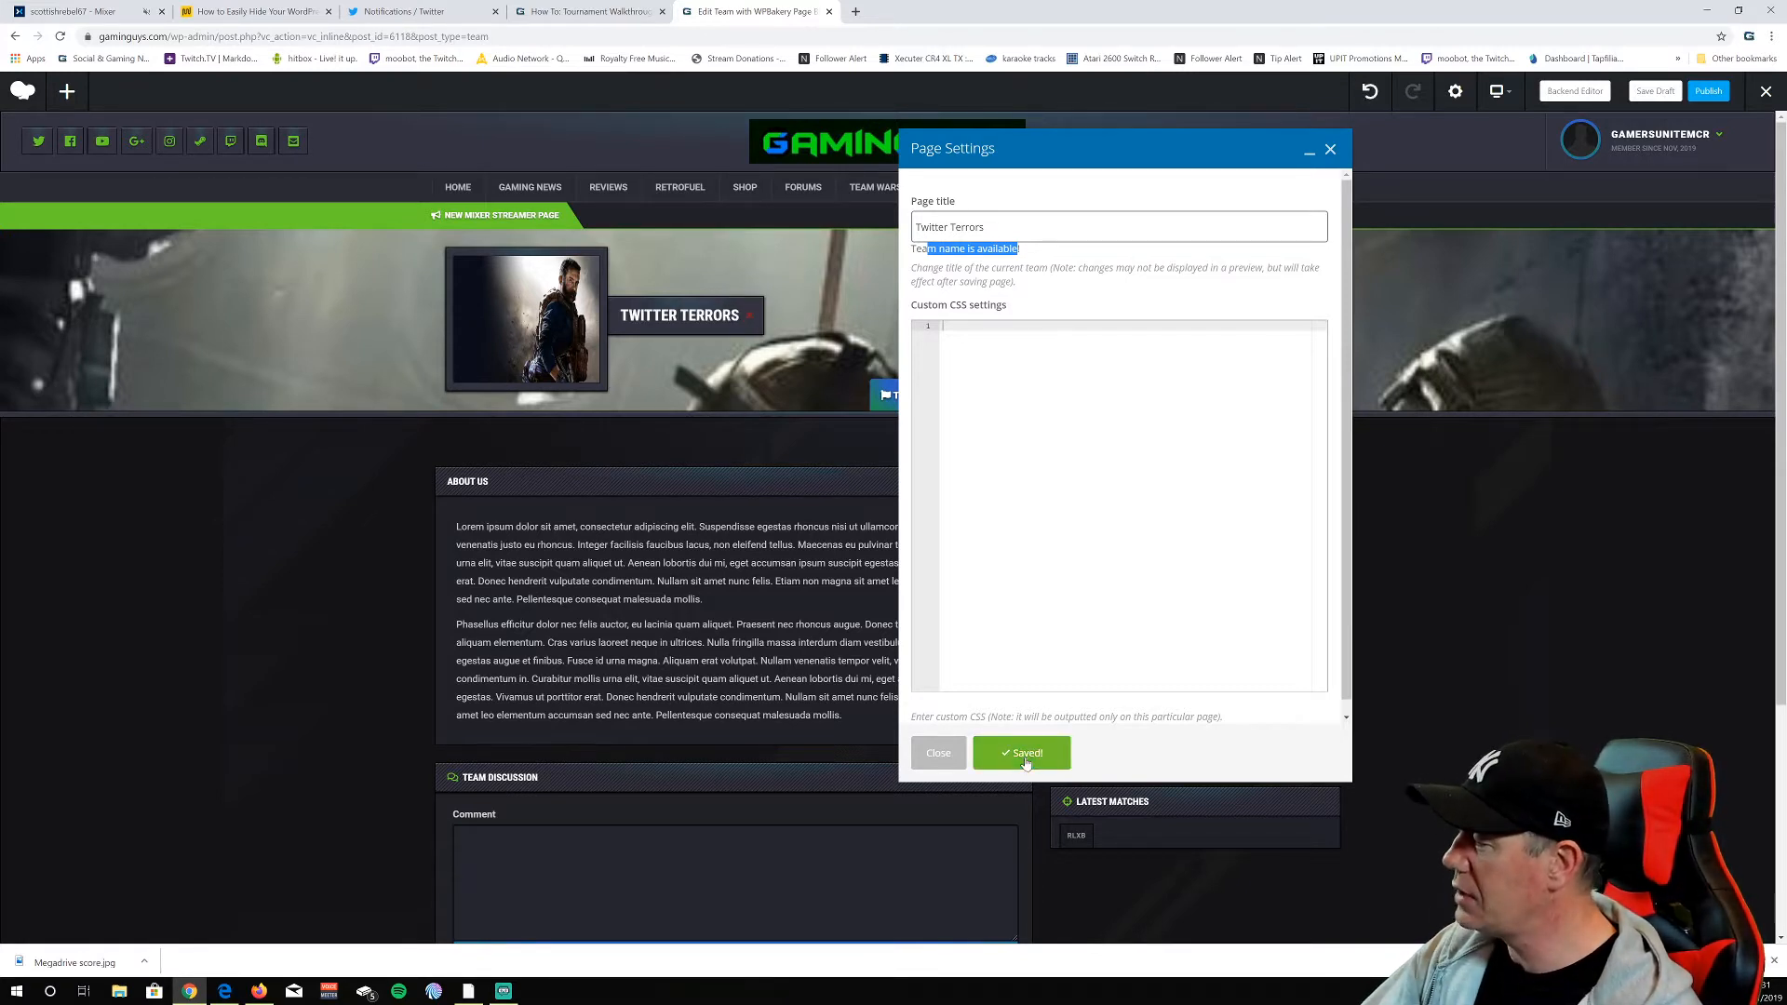
pyautogui.click(937, 754)
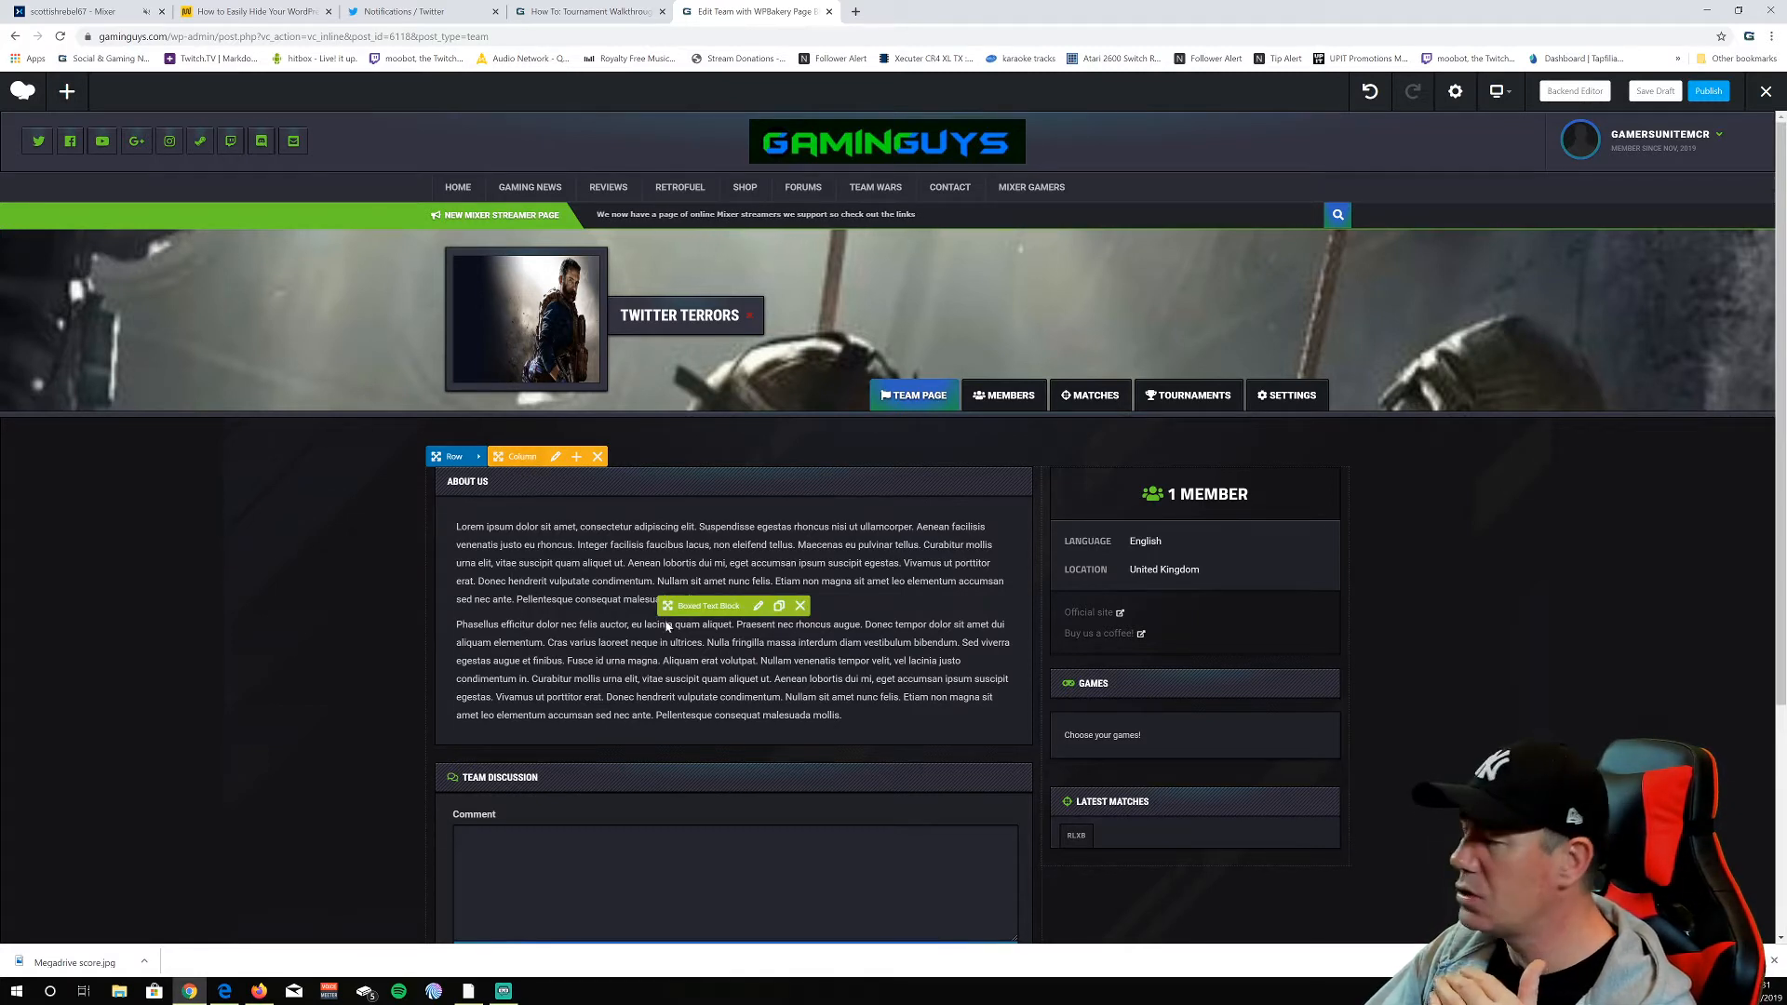
# Open the About us text block for editing and delete all of its placeholder text
pyautogui.click(759, 608)
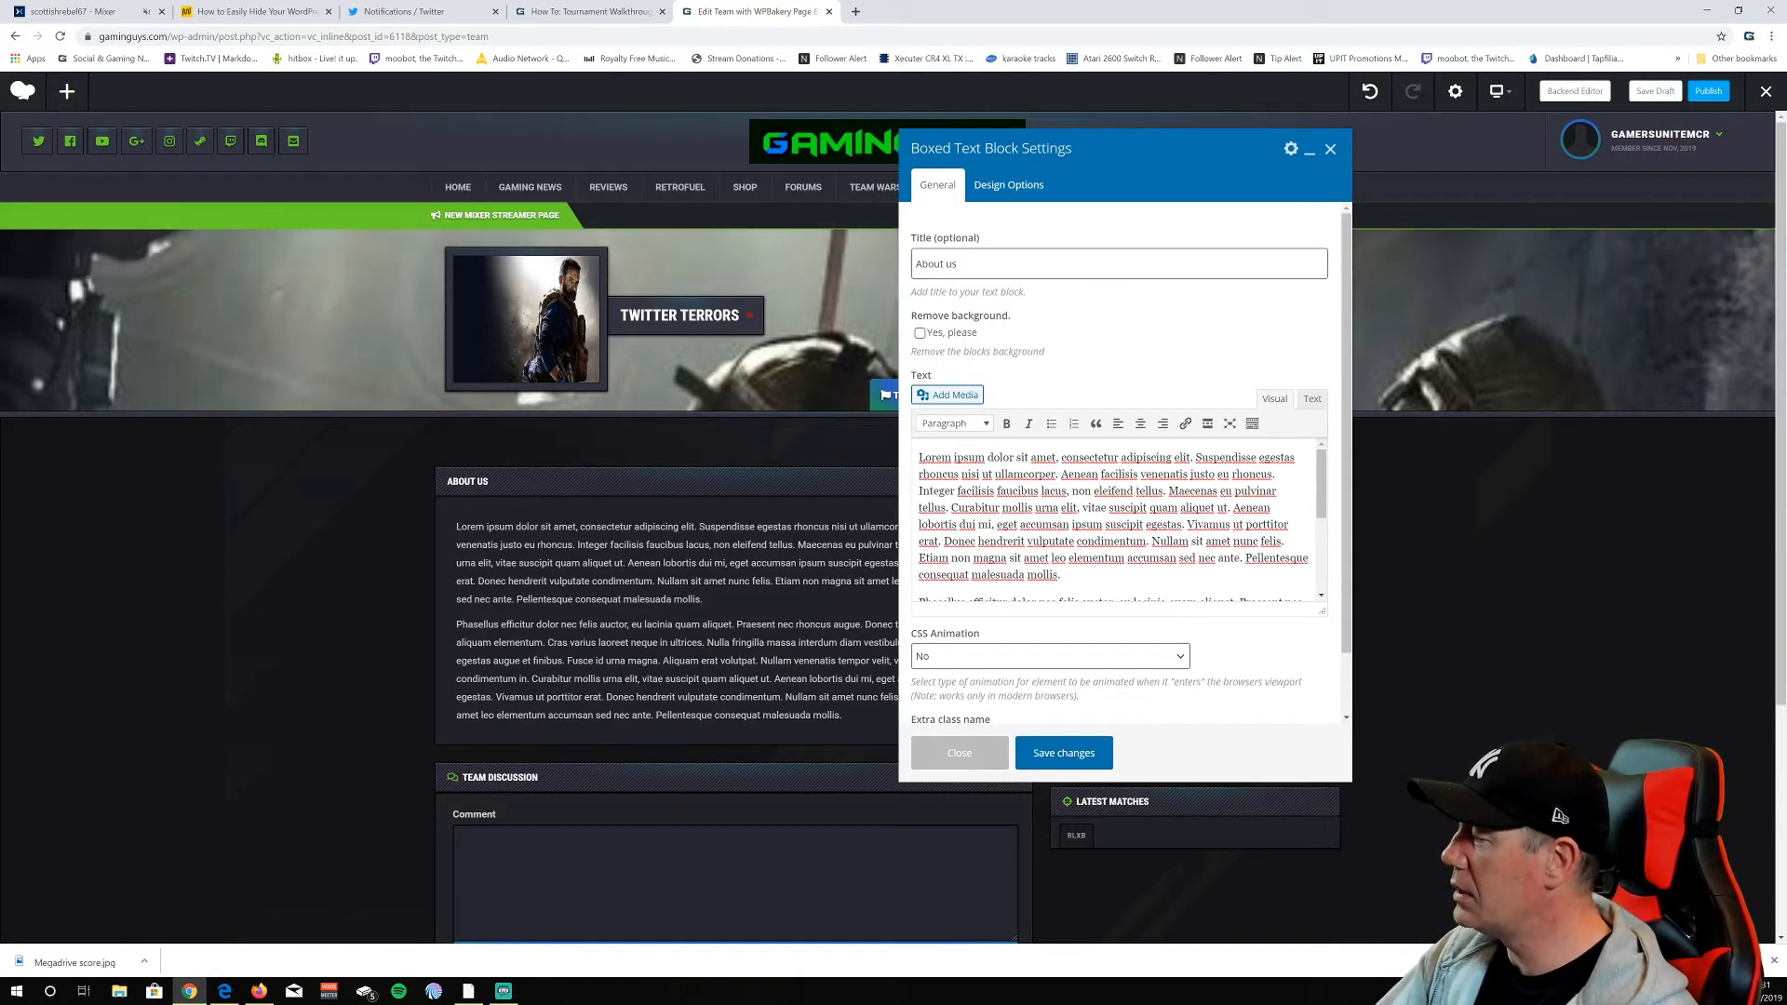
pyautogui.moveTo(919, 457); pyautogui.dragTo(1256, 586)
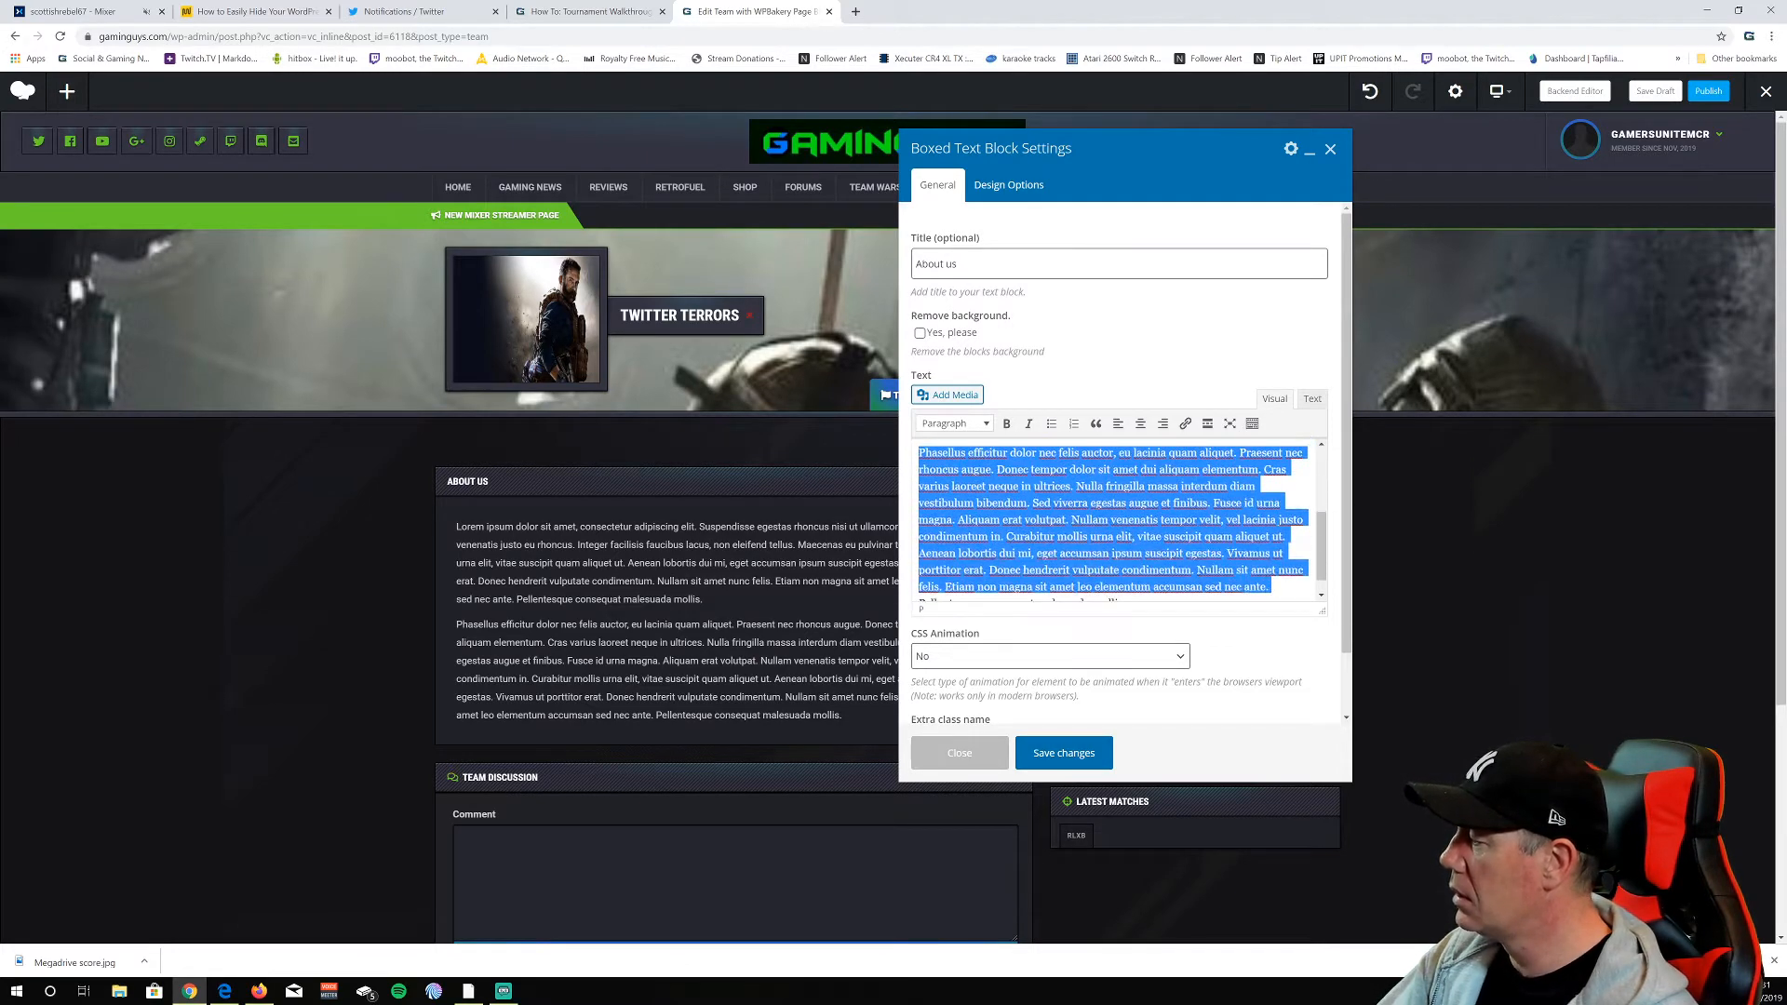
pyautogui.press('BackSpace')
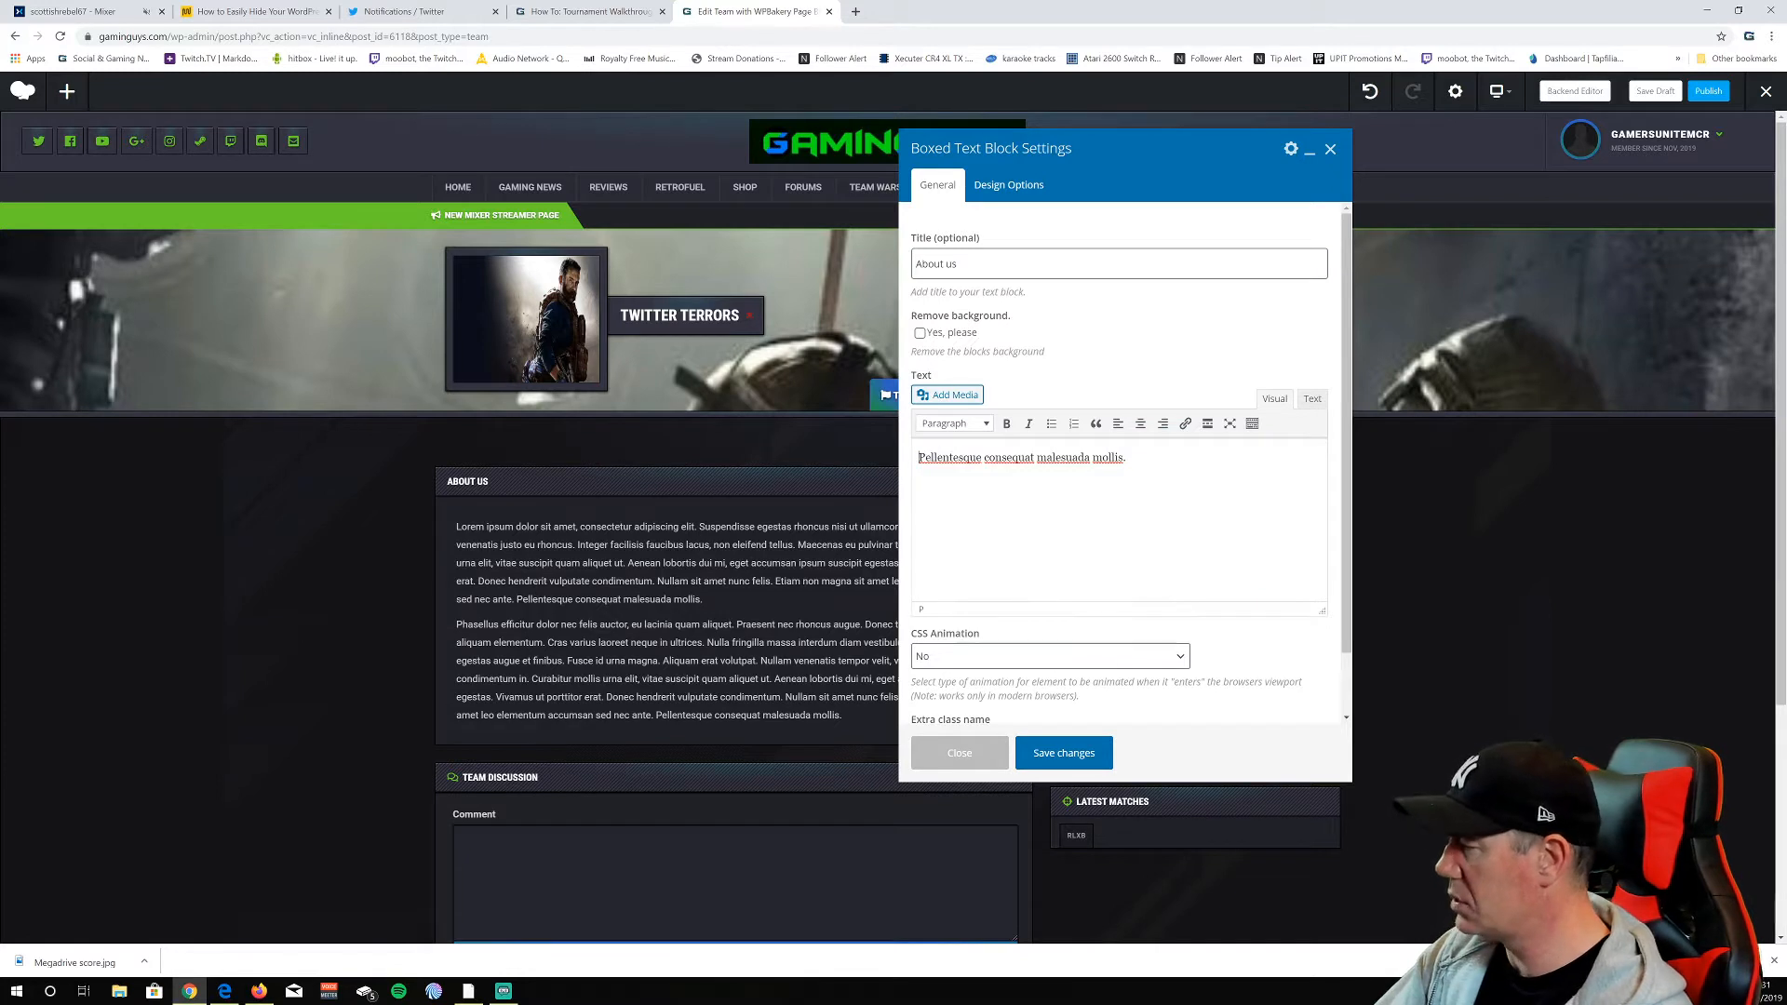
pyautogui.press('Delete')
pyautogui.press('Delete')
pyautogui.press('Delete')
pyautogui.press('Delete')
pyautogui.press('Delete')
pyautogui.press('Delete')
pyautogui.press('Delete')
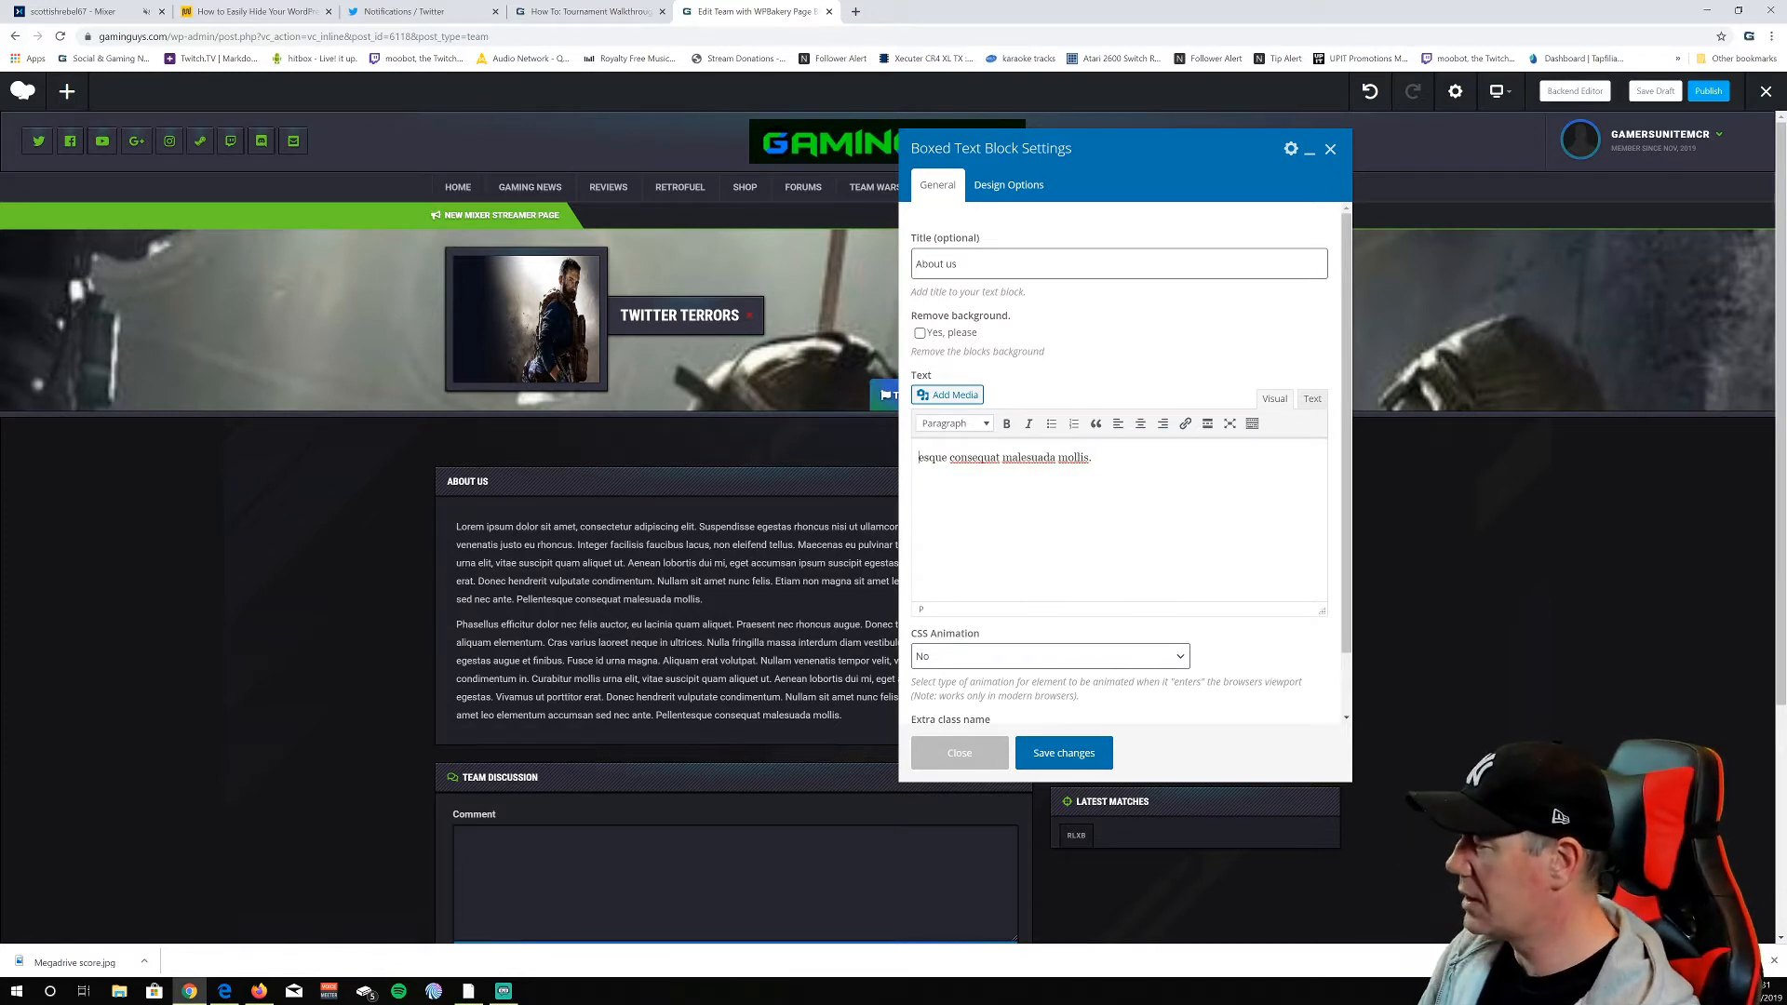
pyautogui.press('Delete')
pyautogui.press('Delete')
pyautogui.press('Delete')
pyautogui.press('Delete')
pyautogui.press('Delete')
pyautogui.press('Delete')
pyautogui.press('Delete')
pyautogui.press('Delete')
pyautogui.press('Delete')
pyautogui.press('Delete')
pyautogui.press('Delete')
pyautogui.press('Delete')
pyautogui.press('Delete')
pyautogui.press('Delete')
pyautogui.press('Delete')
pyautogui.press('Delete')
pyautogui.press('Delete')
pyautogui.press('Delete')
pyautogui.press('Delete')
pyautogui.press('Delete')
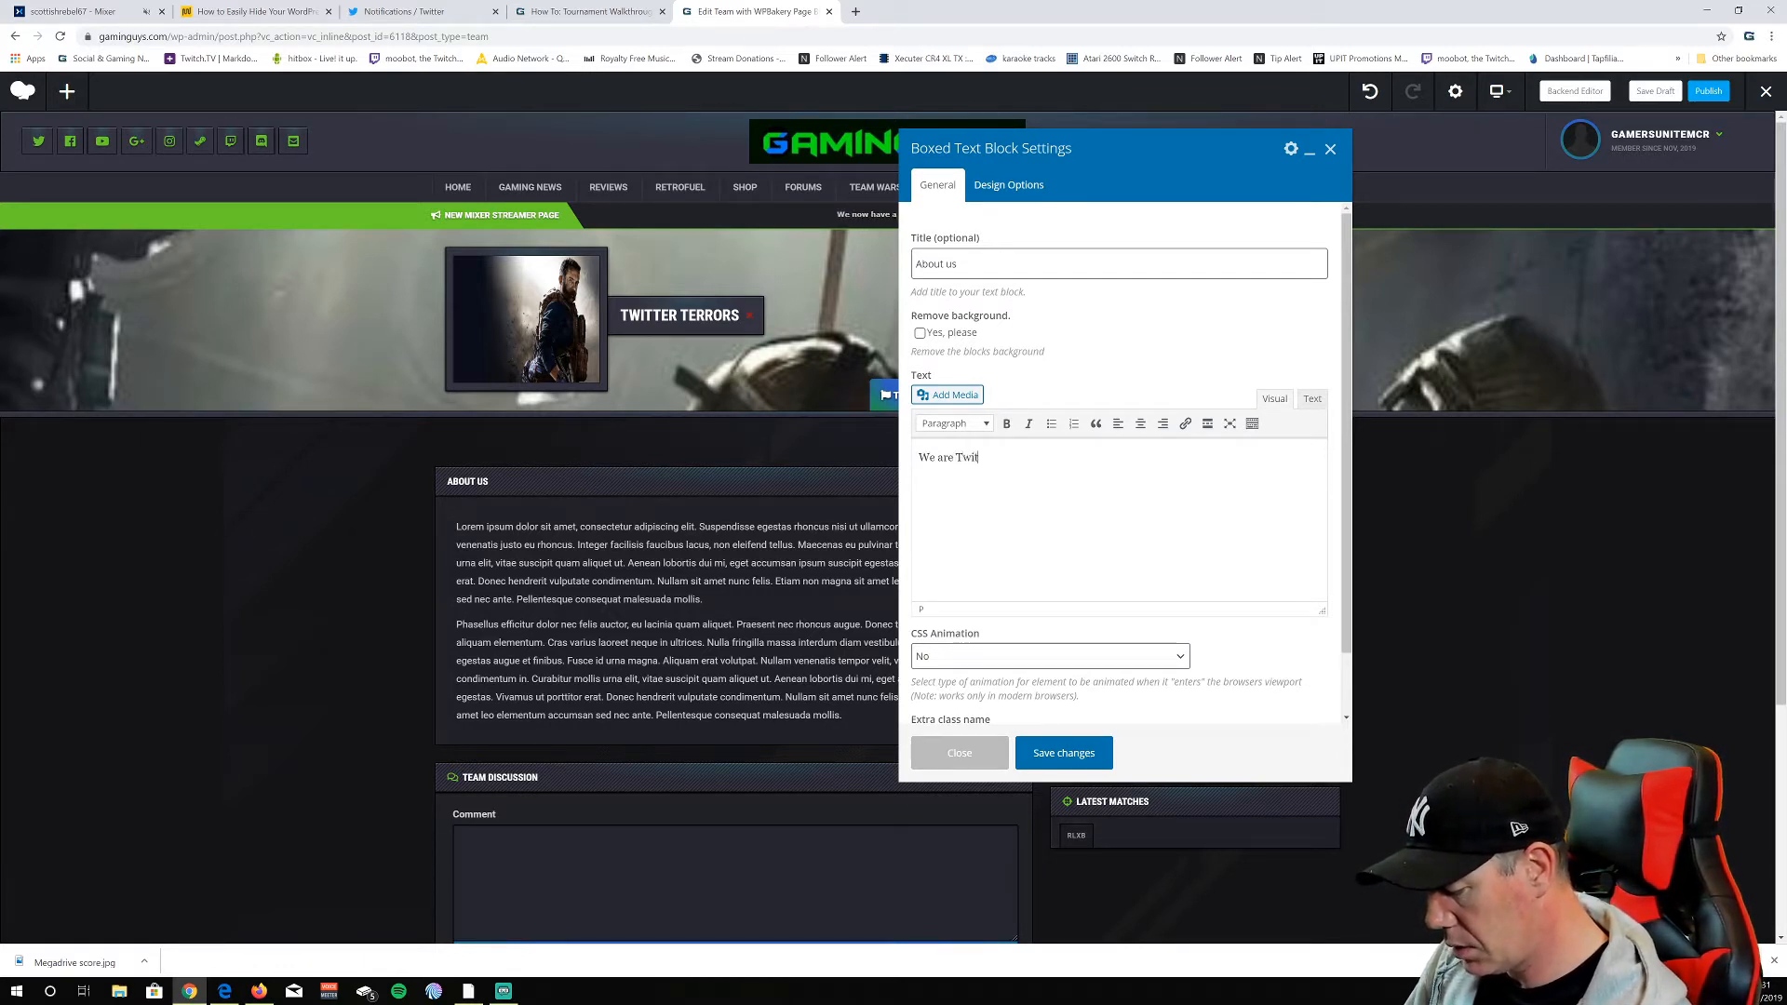
# Enter "We are Twitter gamers that are mad for it" as the About us text and save the block
pyautogui.write('ter gamer')
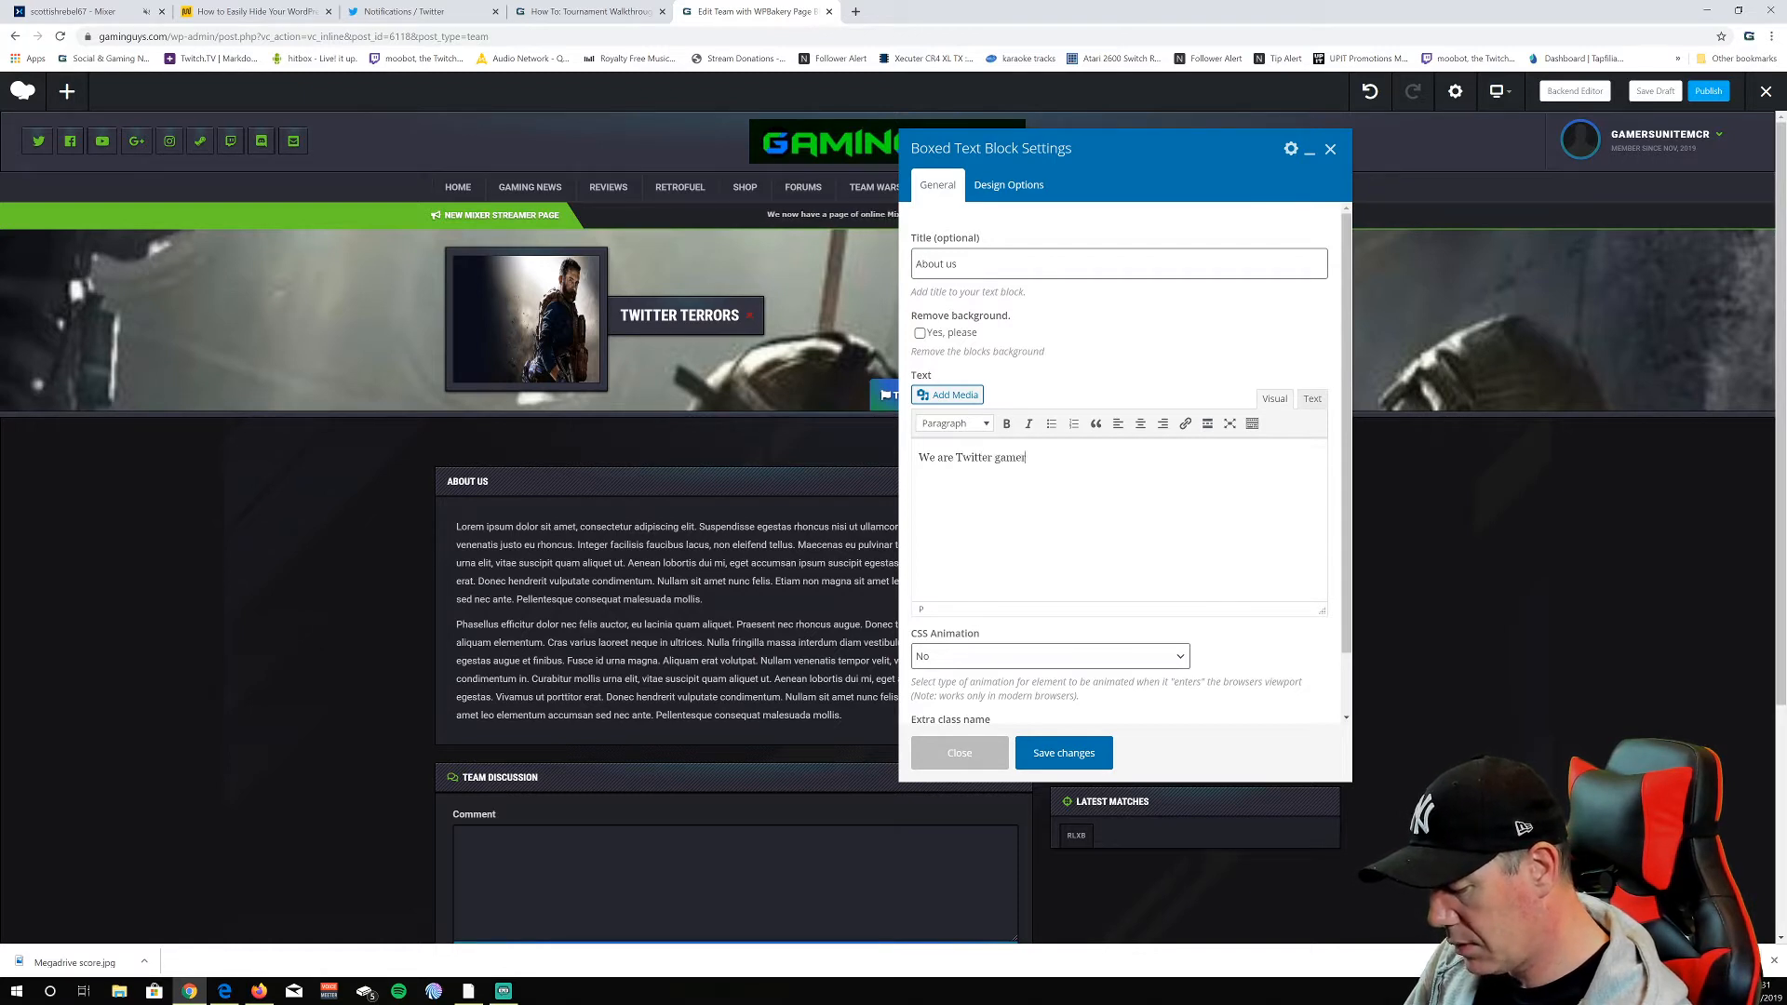
pyautogui.write('s that are mad for it')
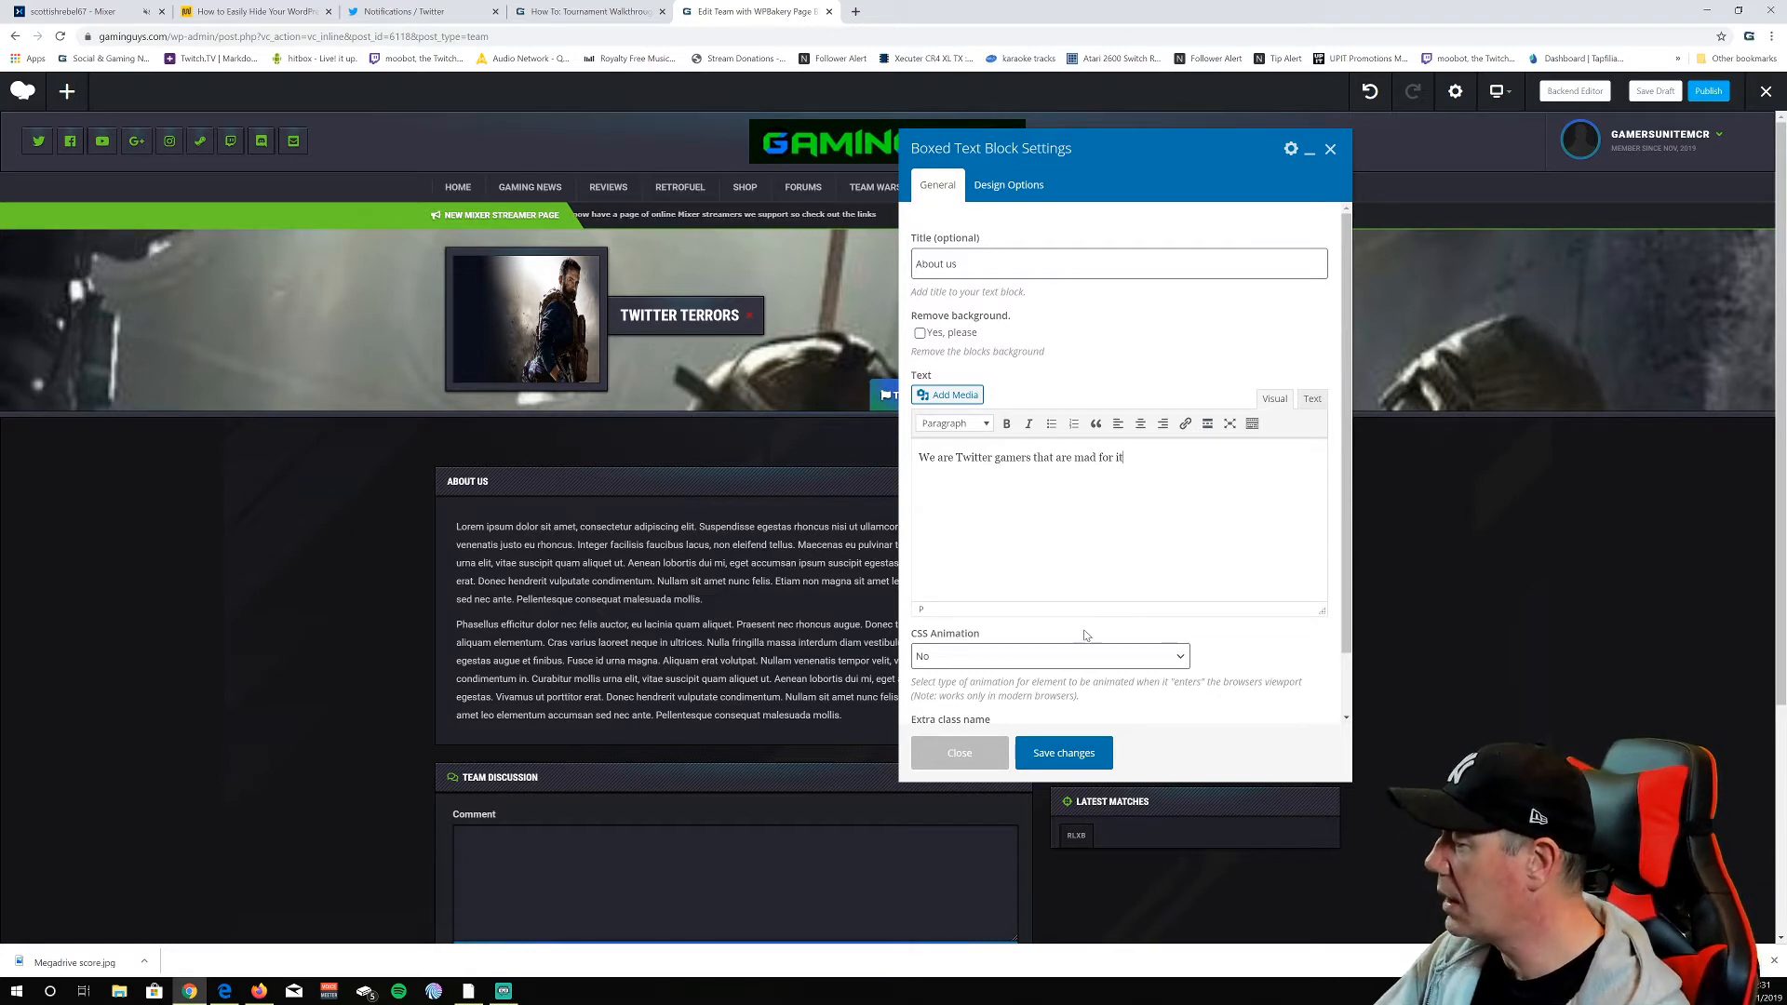
pyautogui.scroll(-1, 1080, 631)
pyautogui.click(1068, 586)
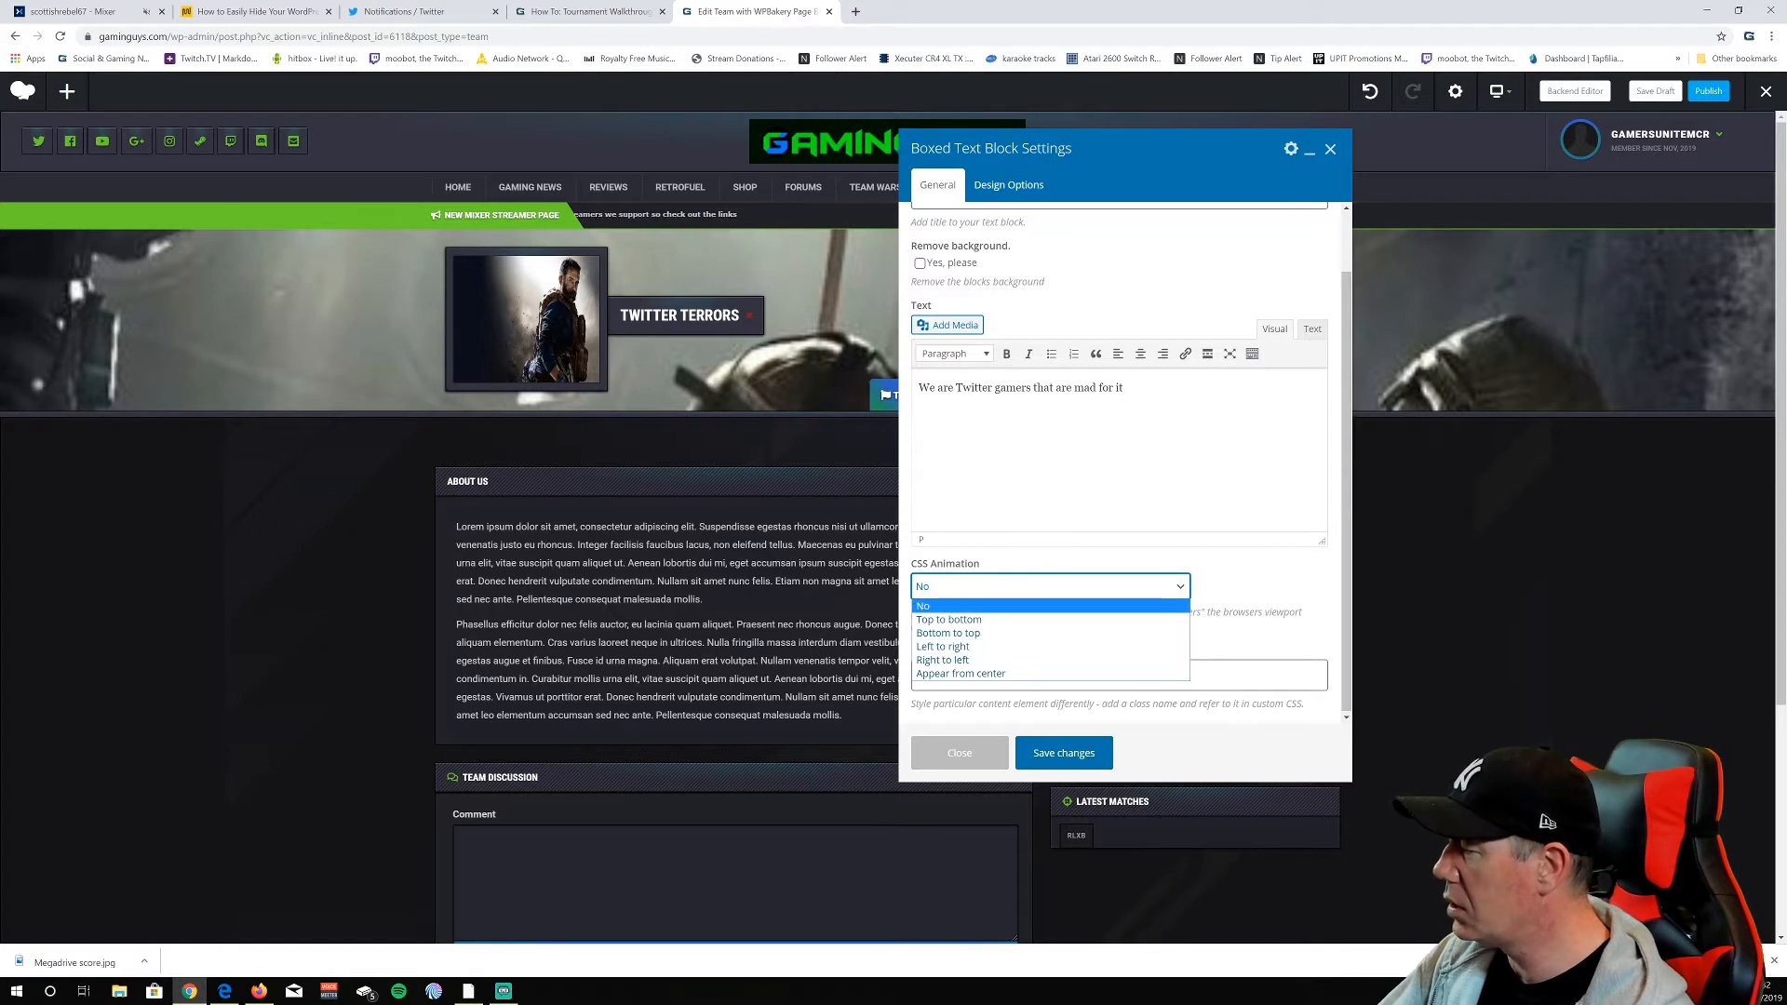
pyautogui.click(1067, 542)
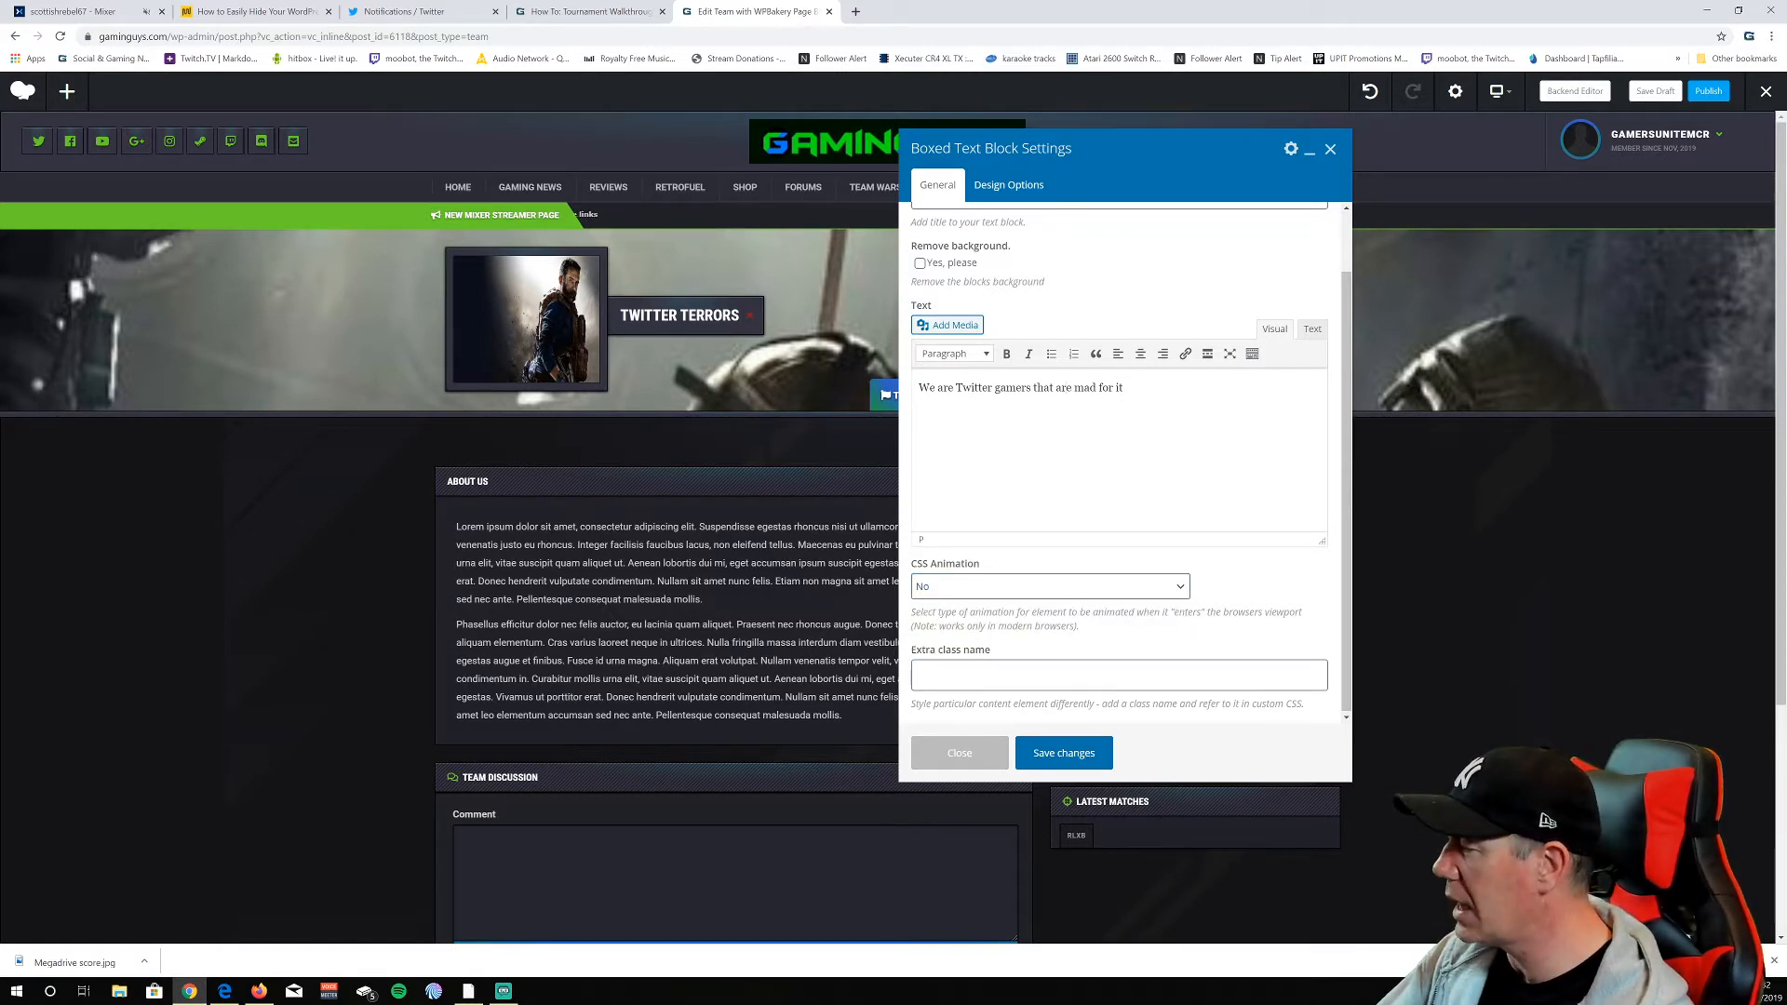
pyautogui.click(1058, 762)
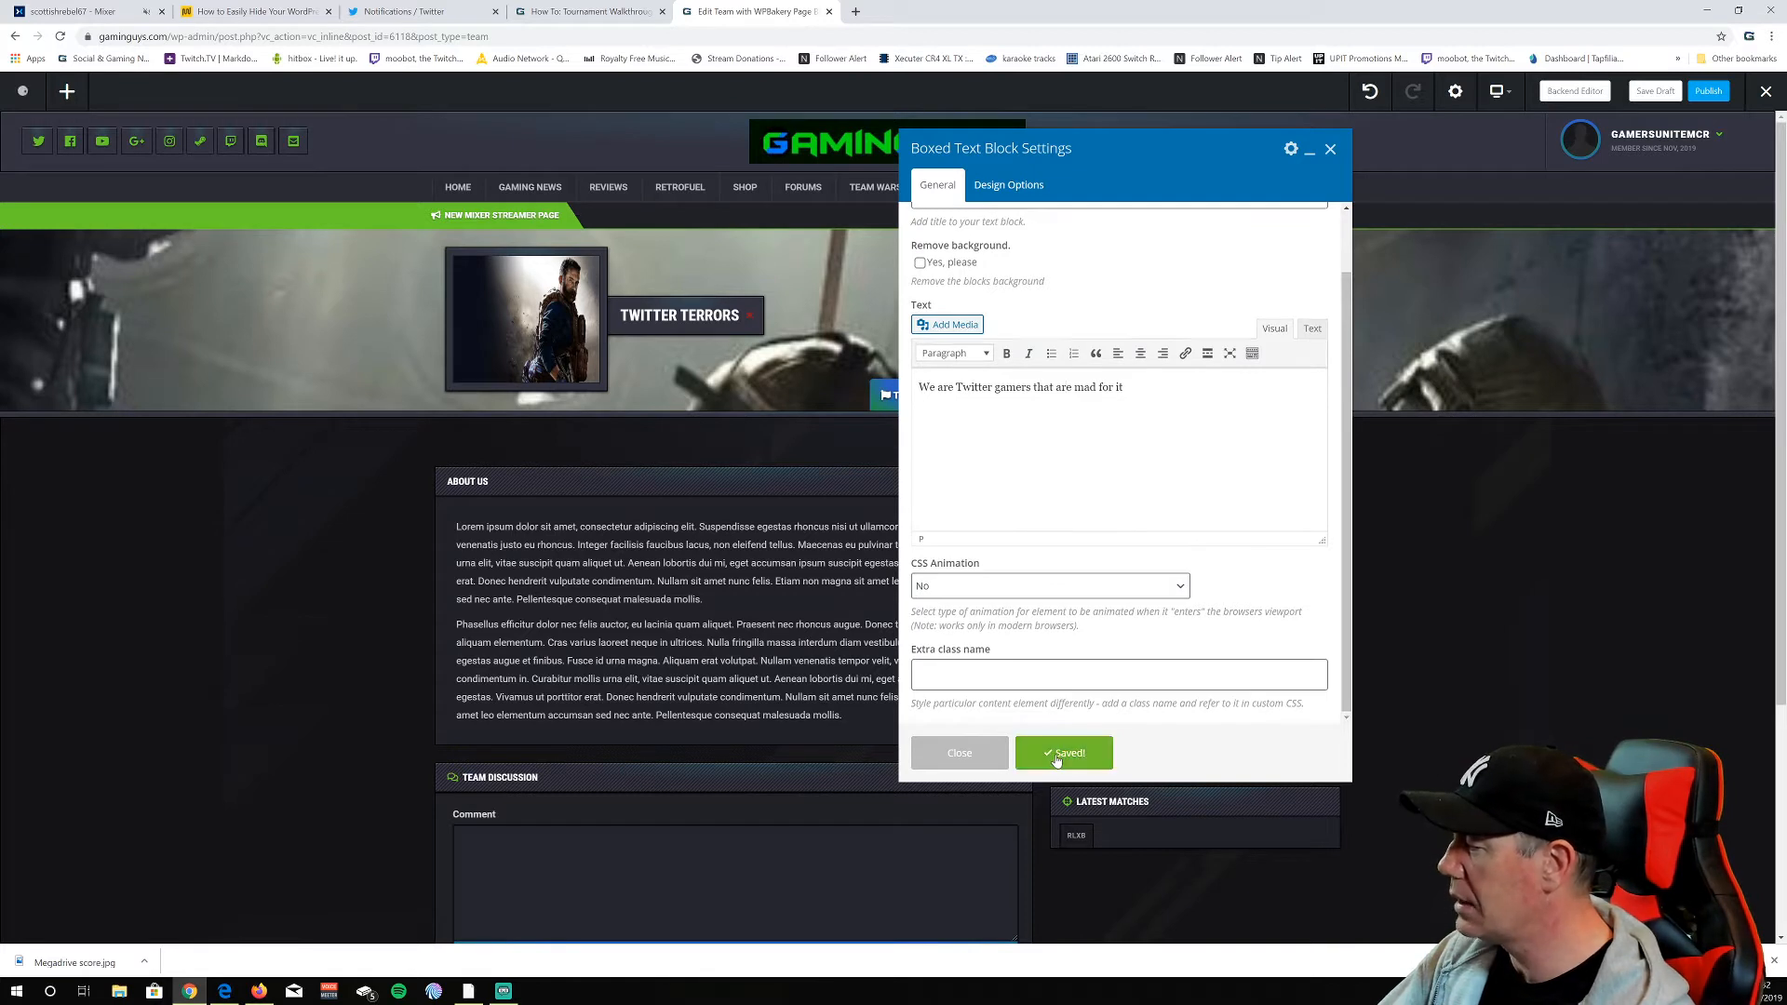
pyautogui.click(988, 762)
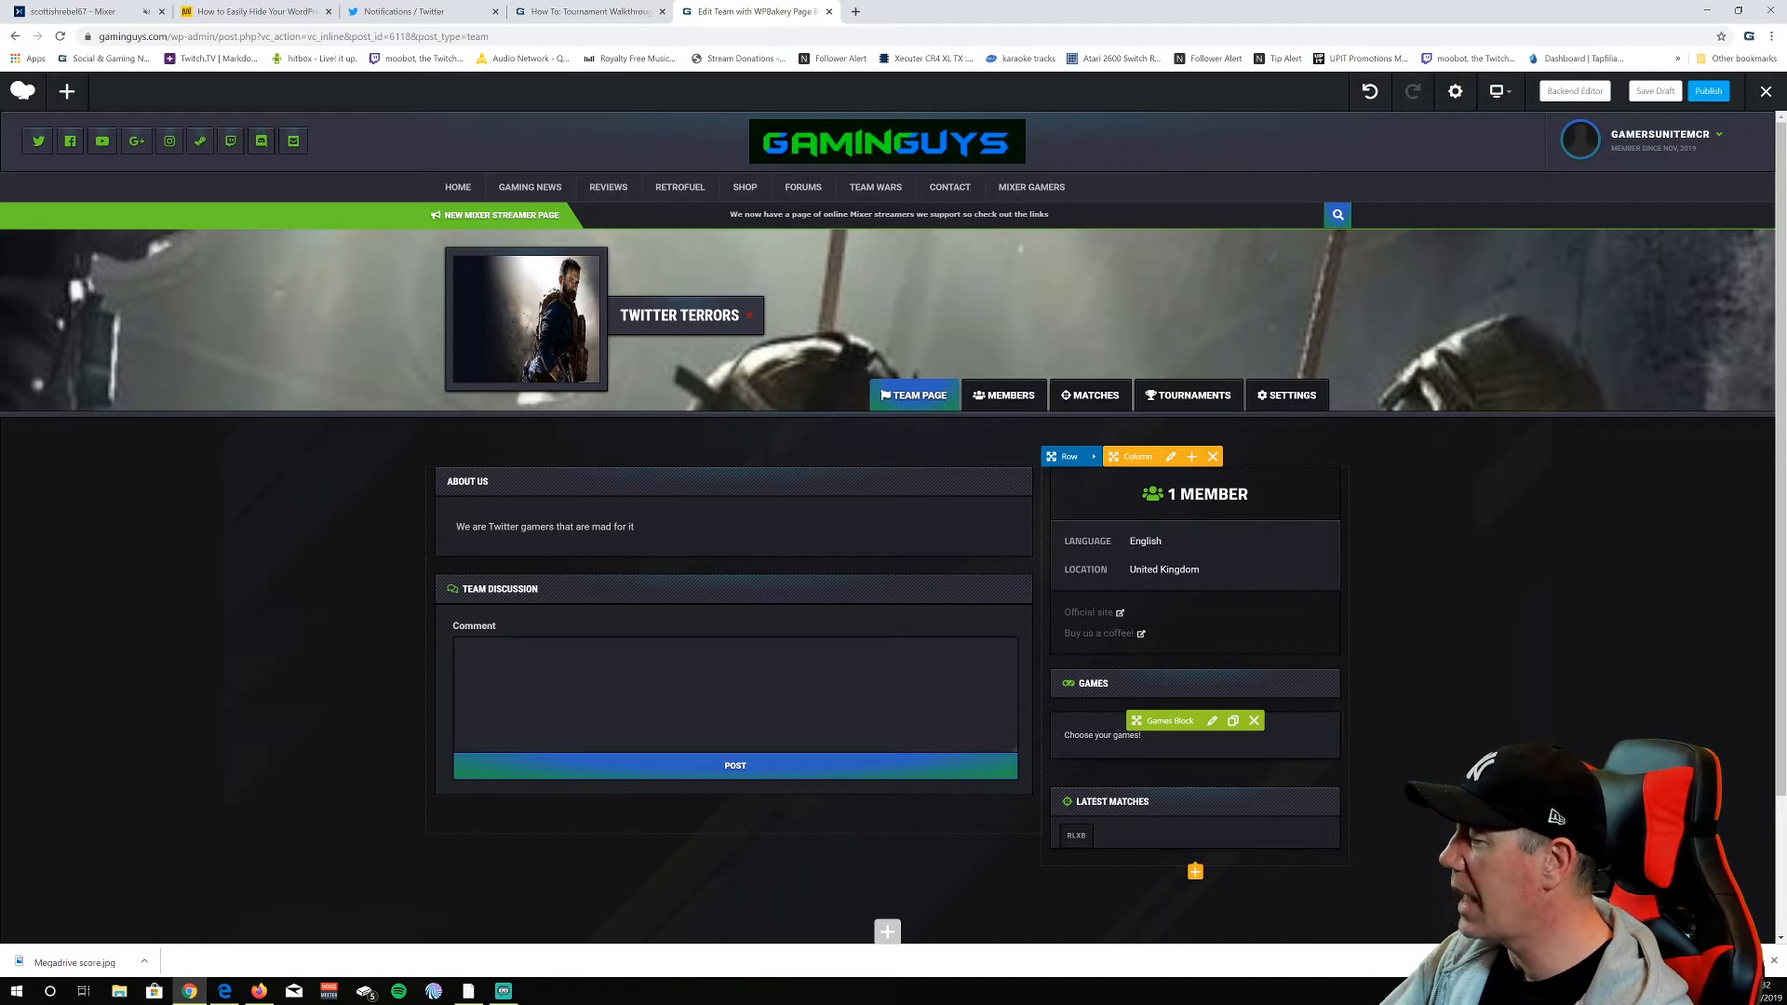
# Select Call Of Duty: Modern Warfare in the team page's games block and save it
pyautogui.click(1211, 723)
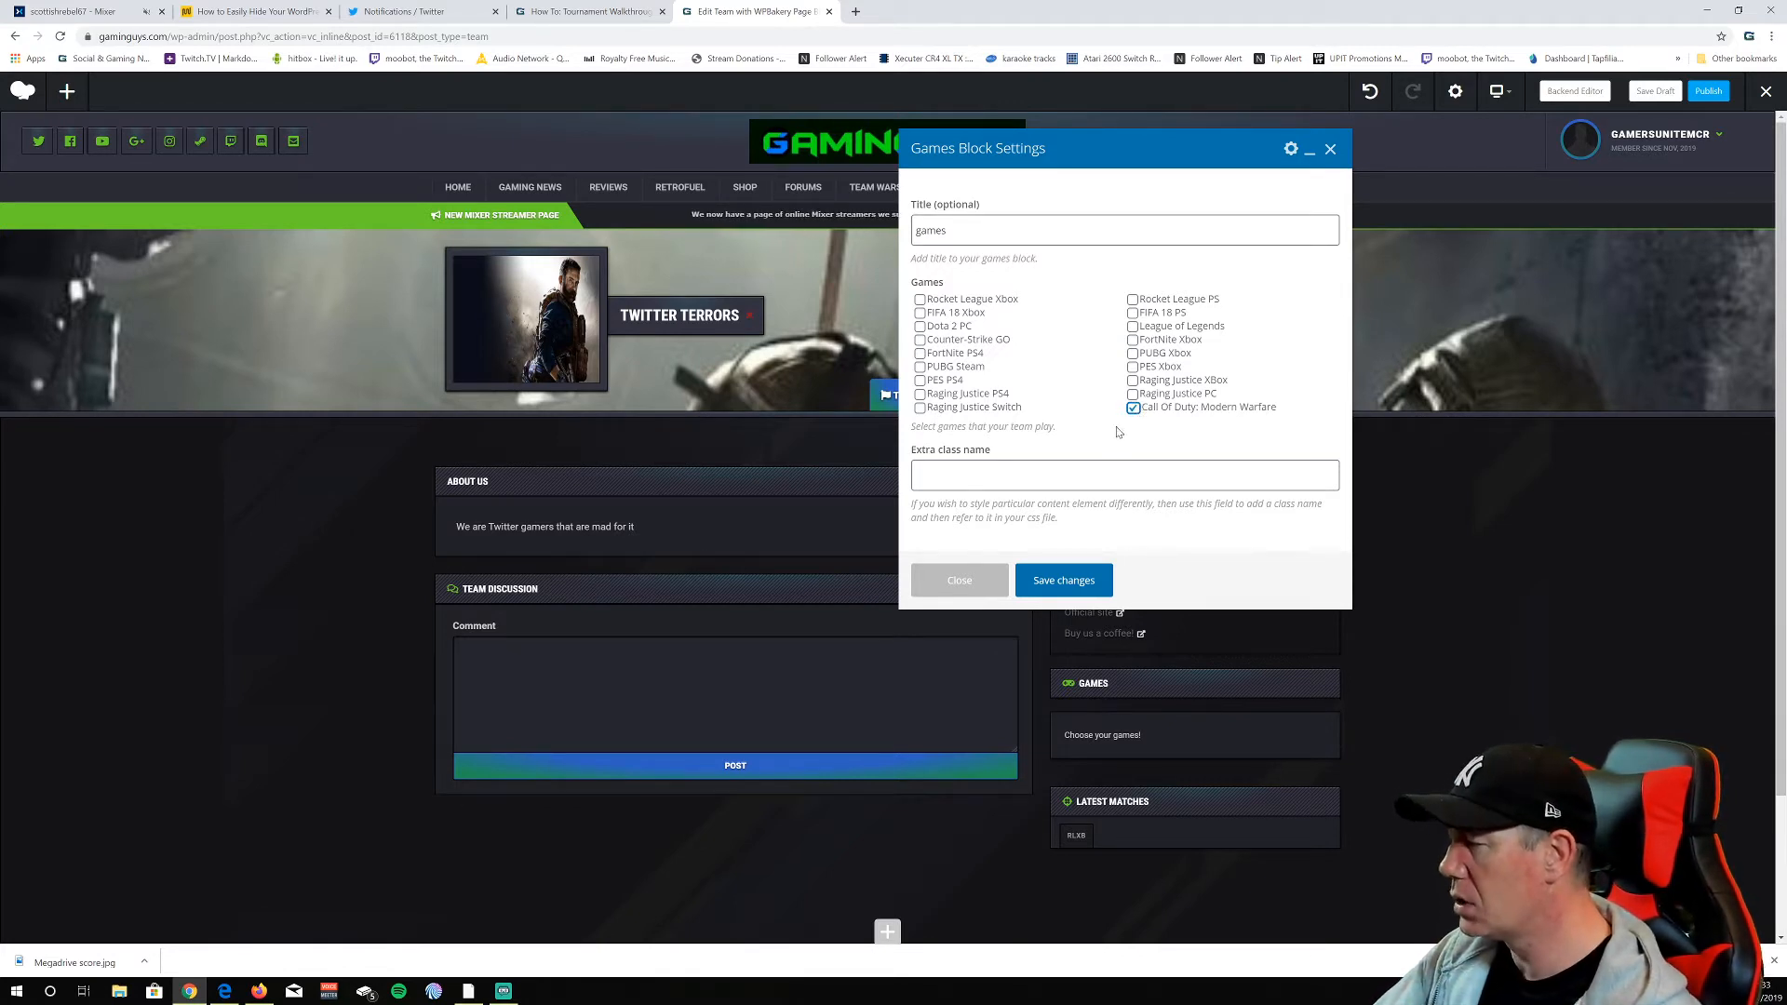
pyautogui.click(1057, 591)
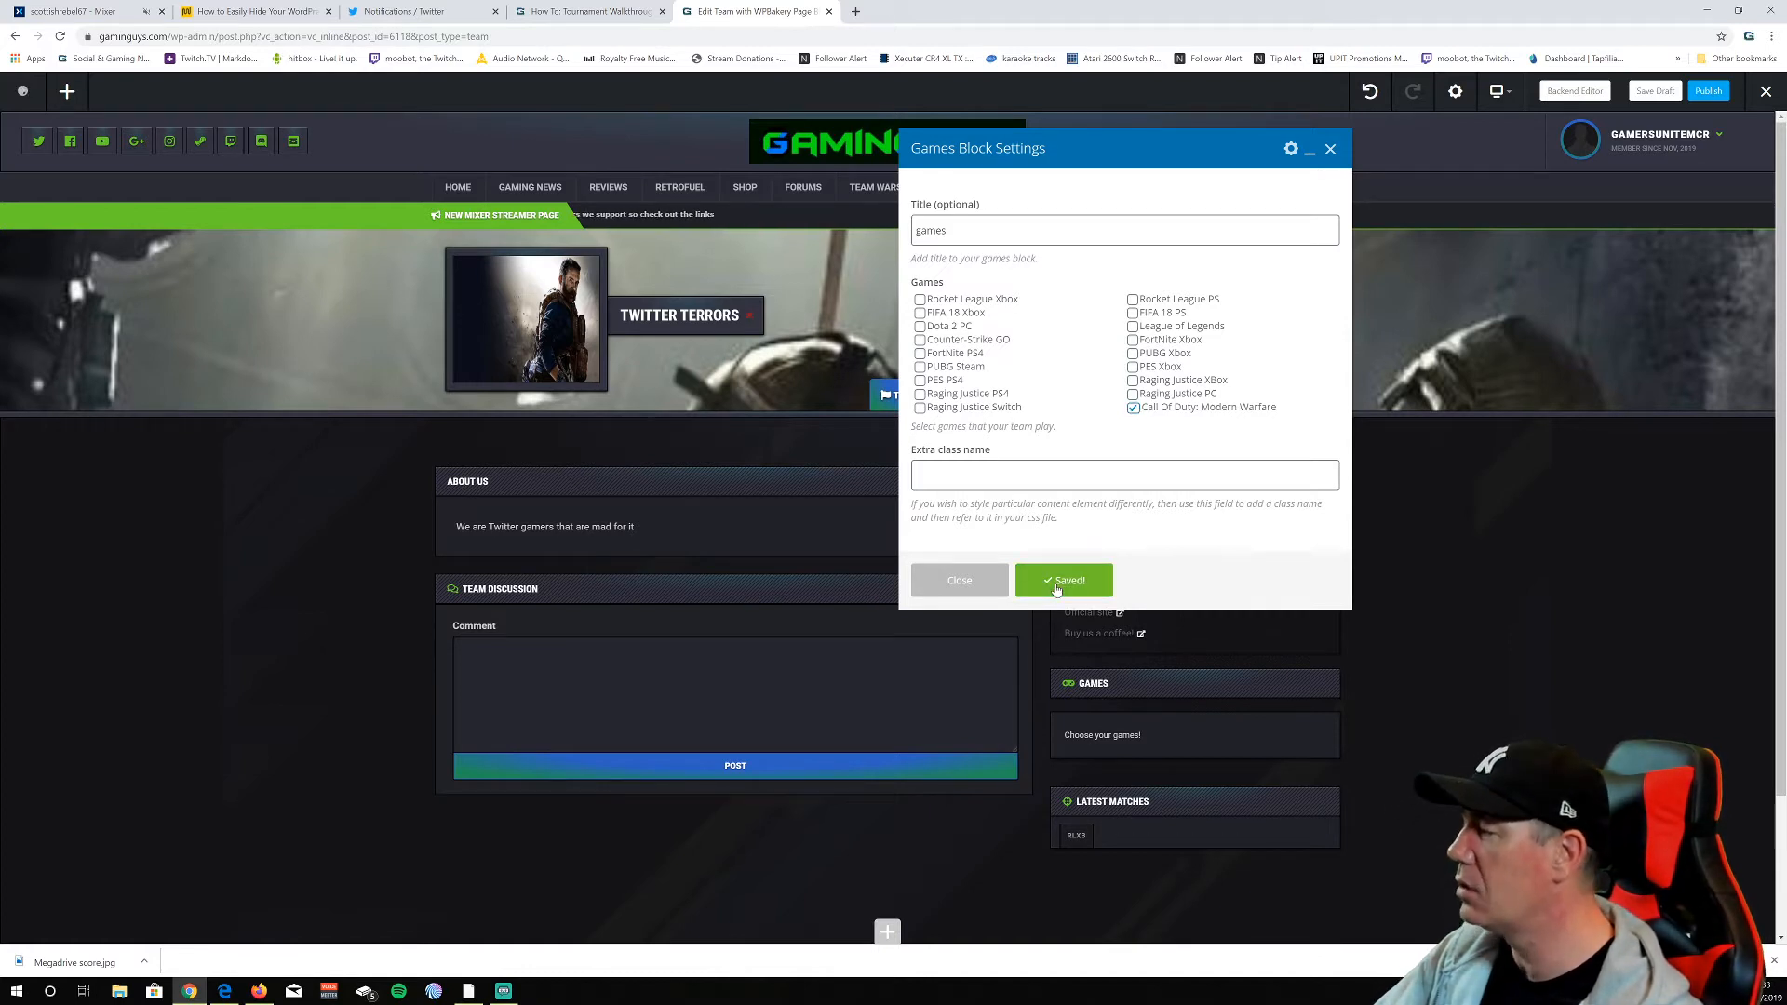
pyautogui.click(962, 581)
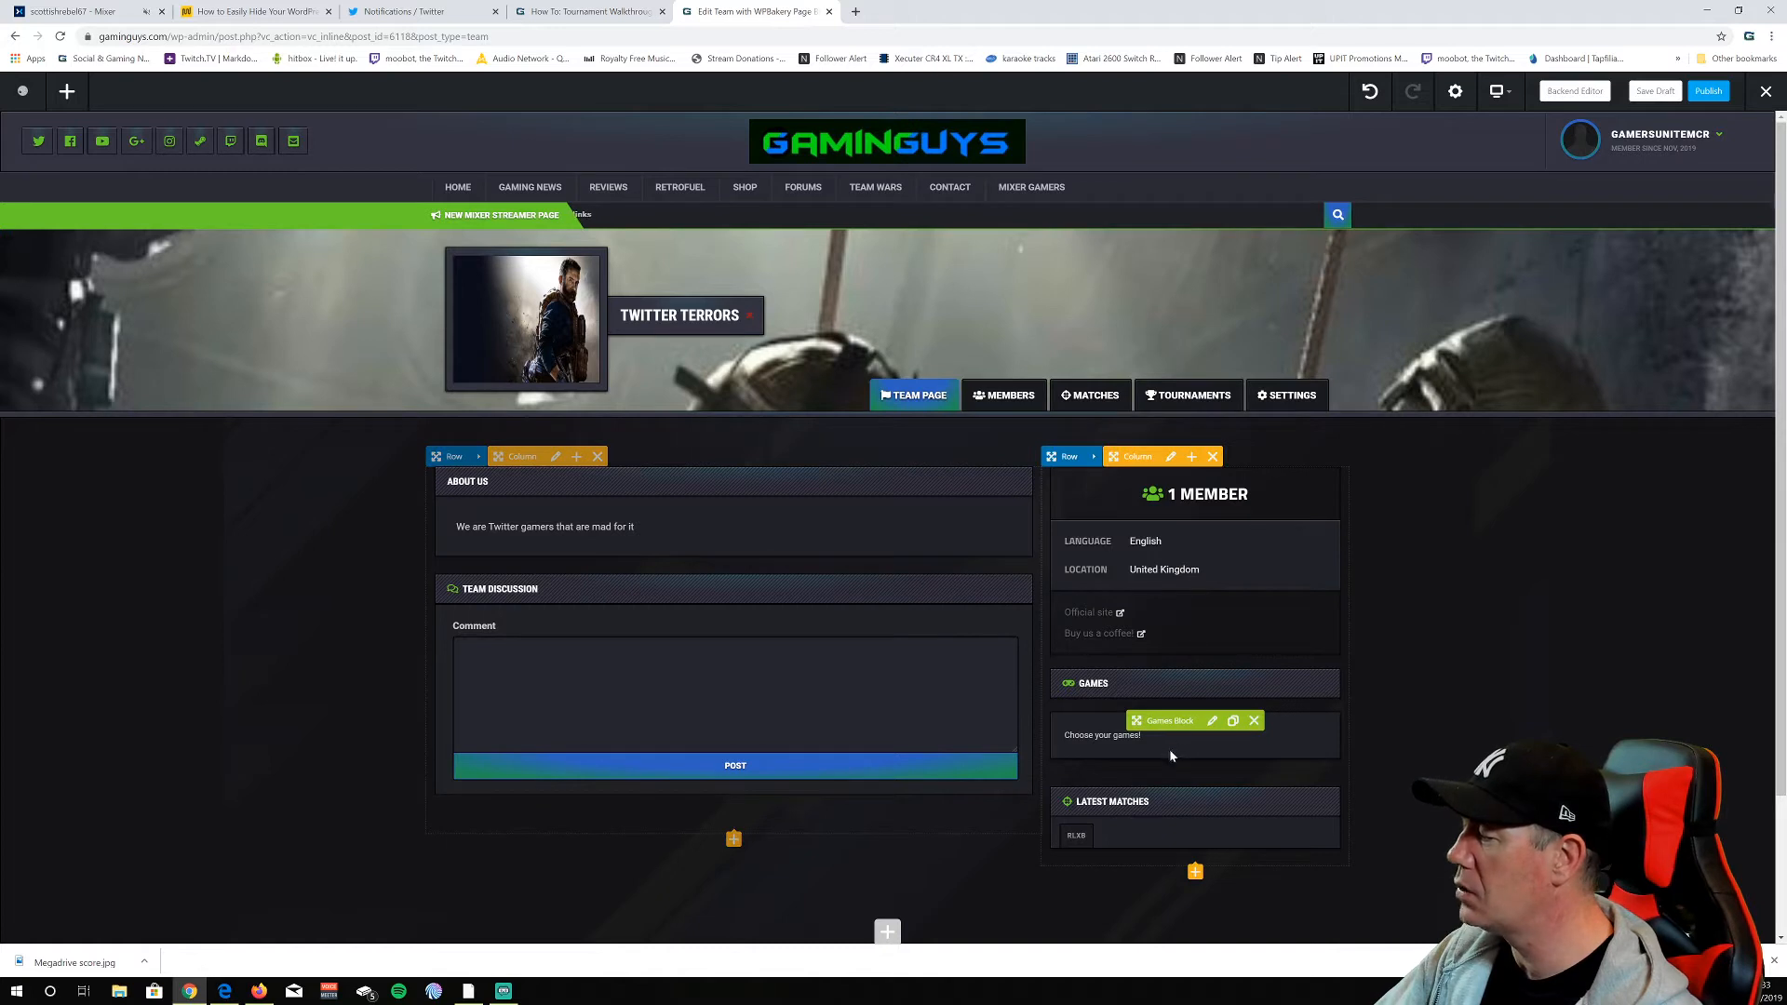
# Add Rocket League Xbox to the games block's selected games and save the block
pyautogui.scroll(-1, 1255, 745)
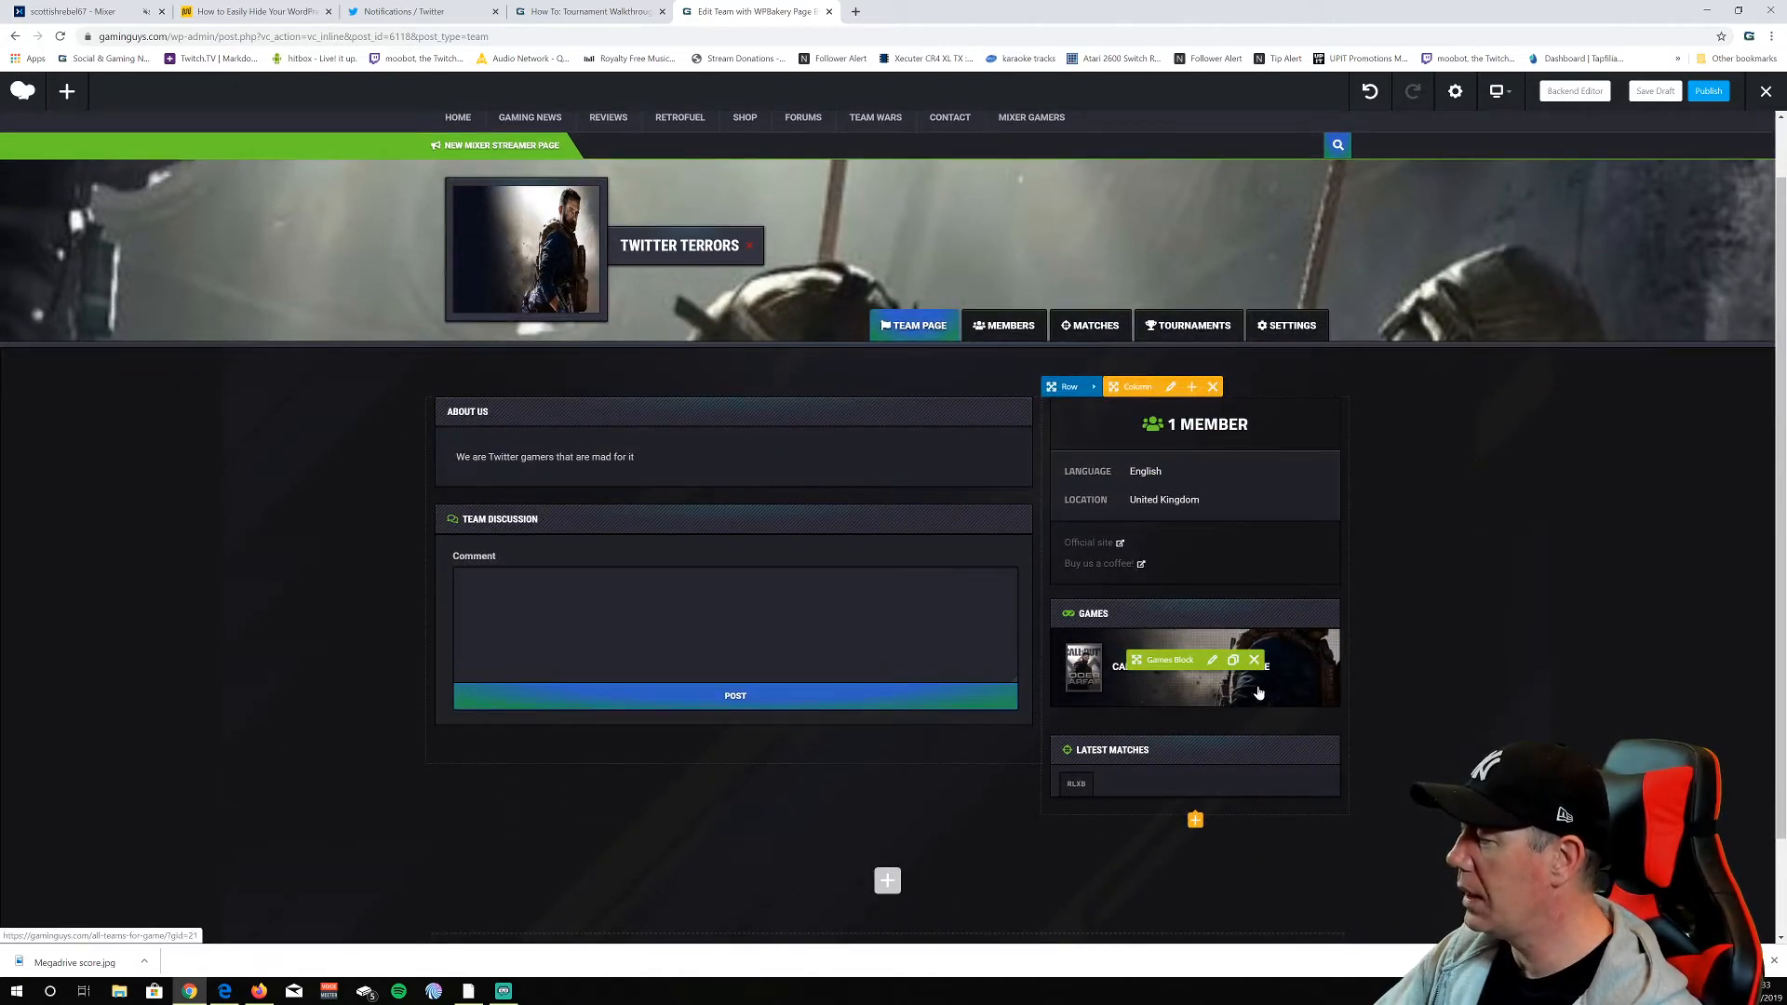
pyautogui.click(1212, 660)
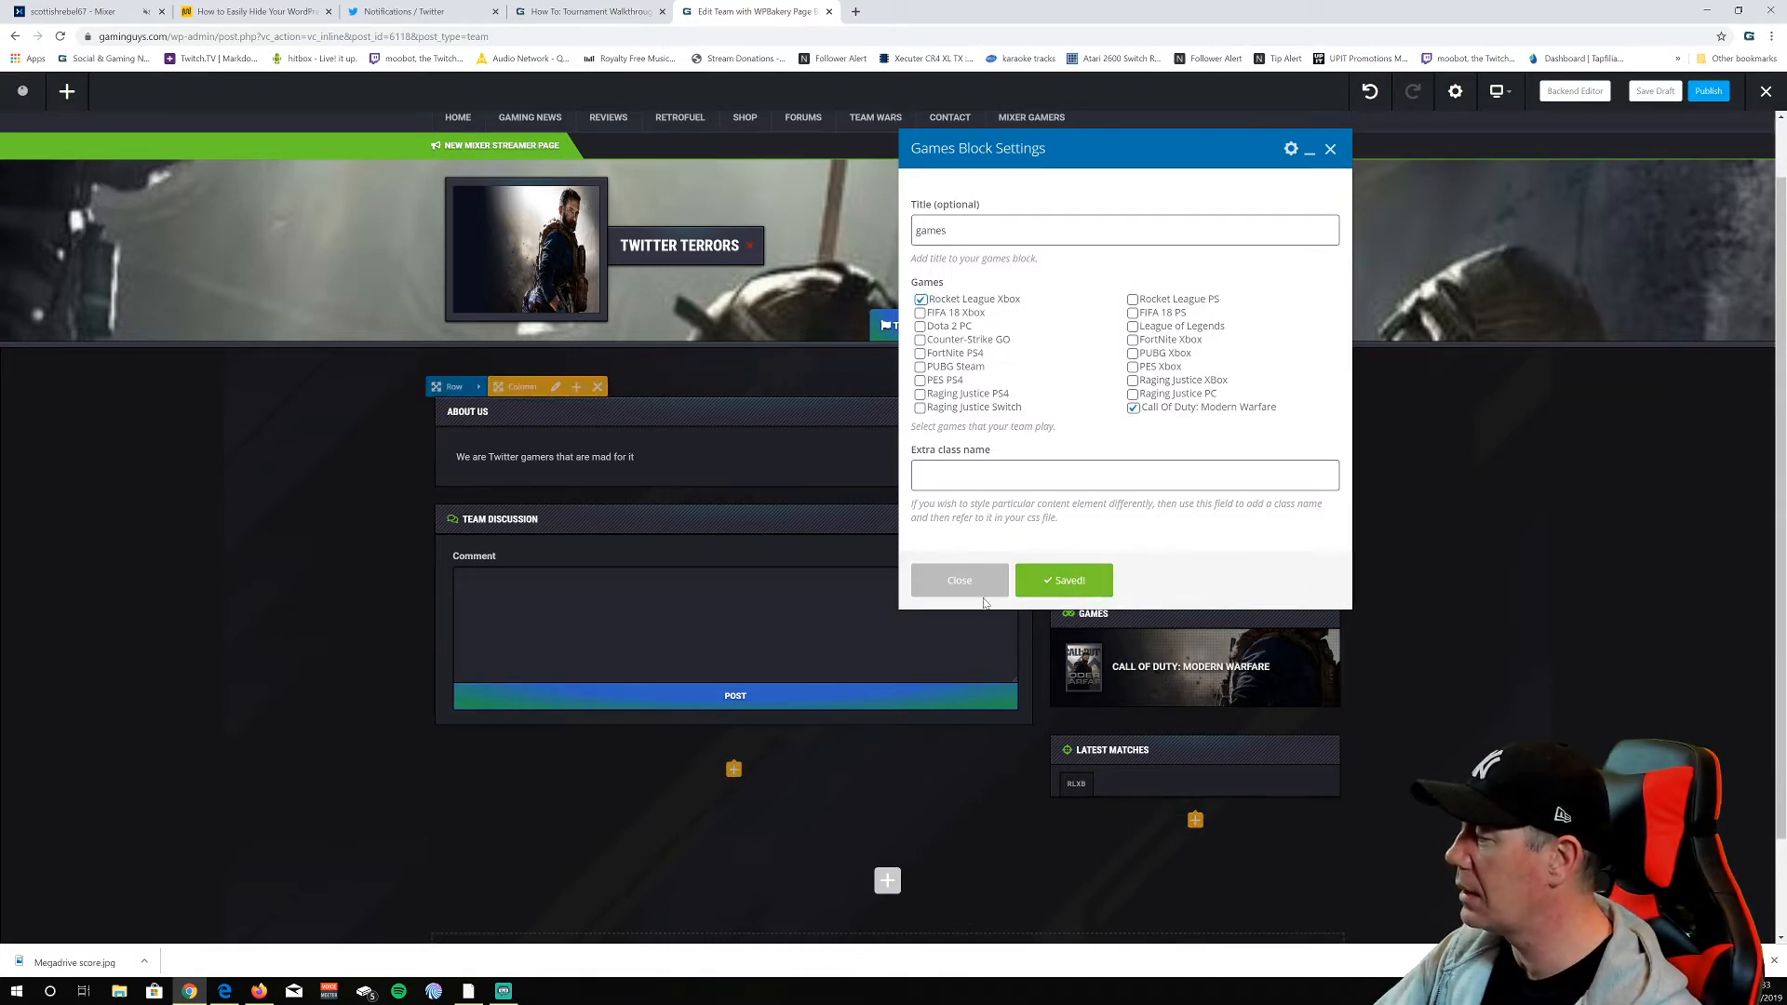
pyautogui.click(951, 591)
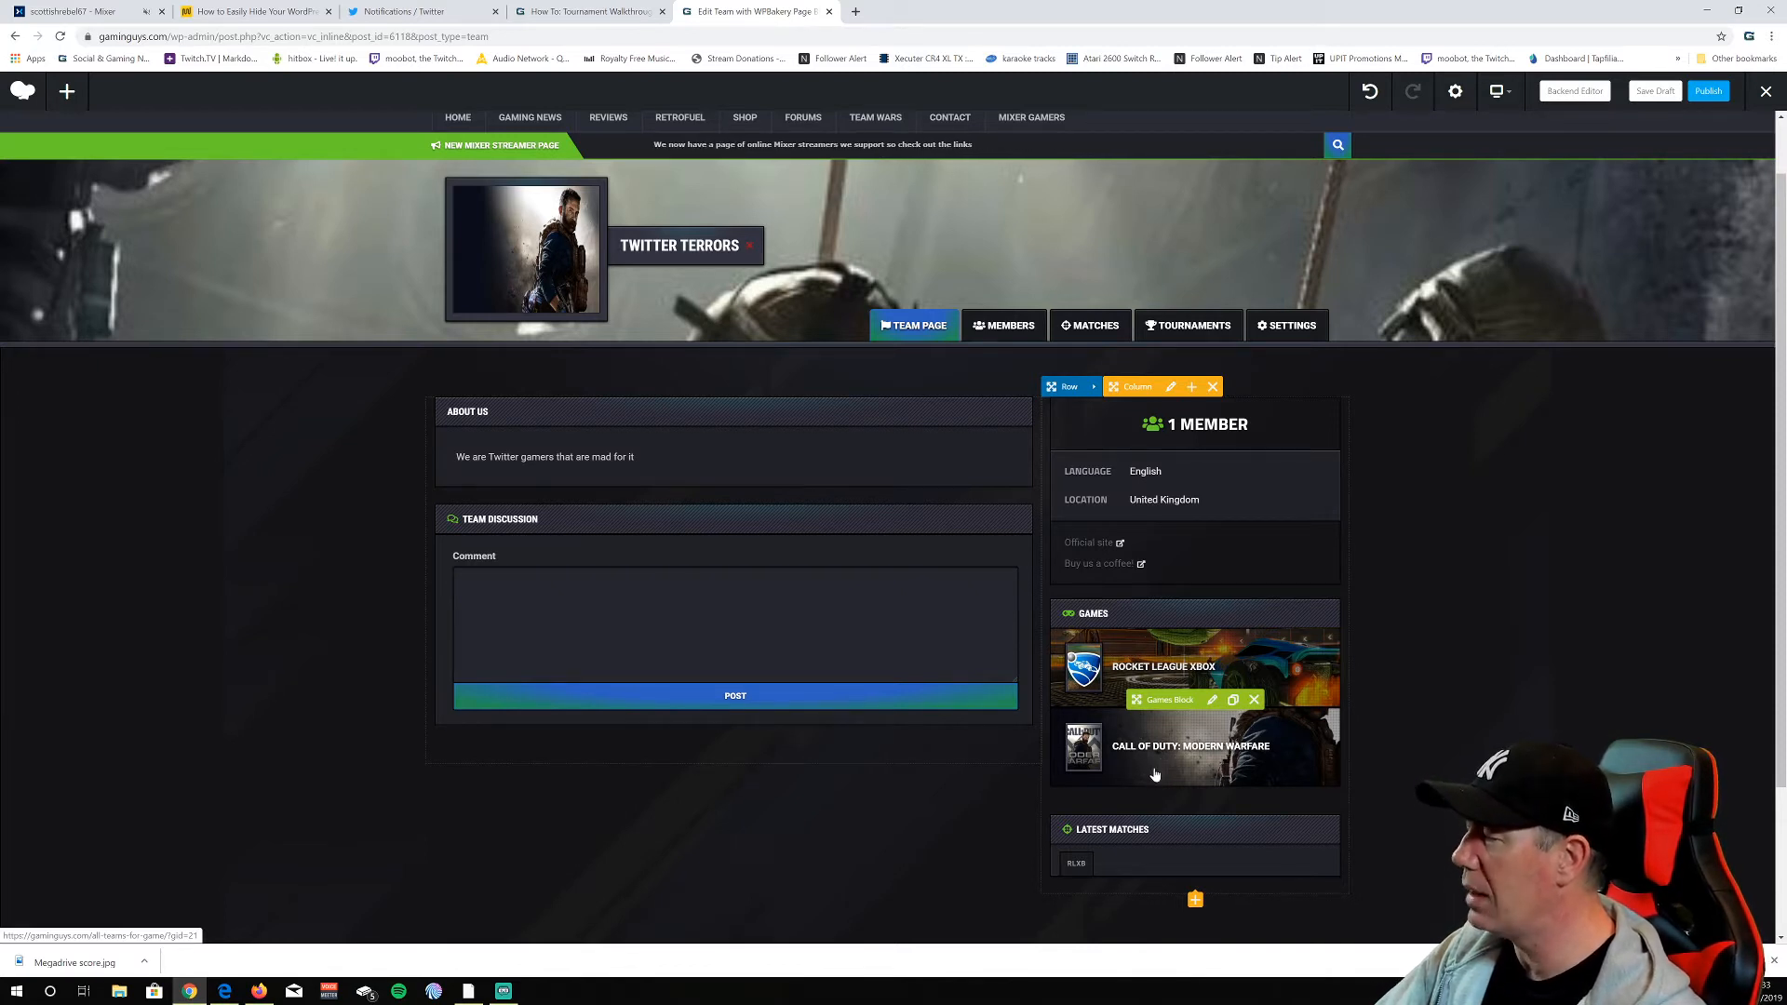
# Save the team page as a draft and publish it
pyautogui.click(1652, 93)
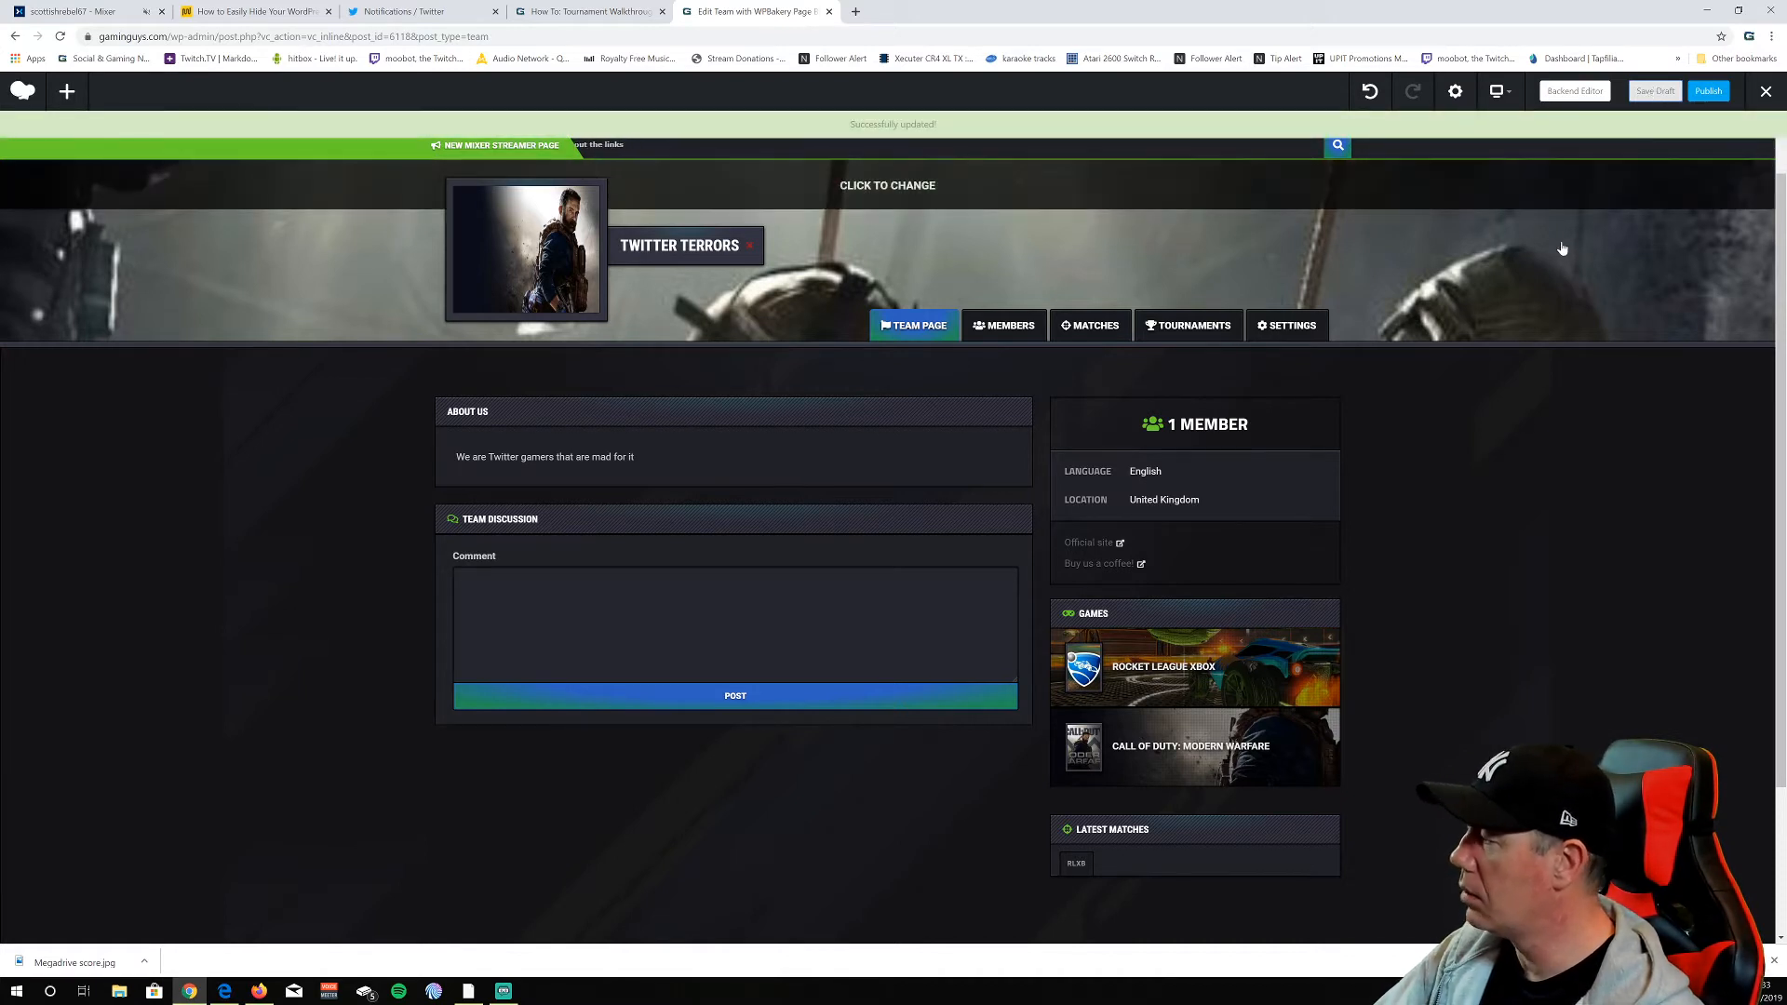
pyautogui.click(1702, 93)
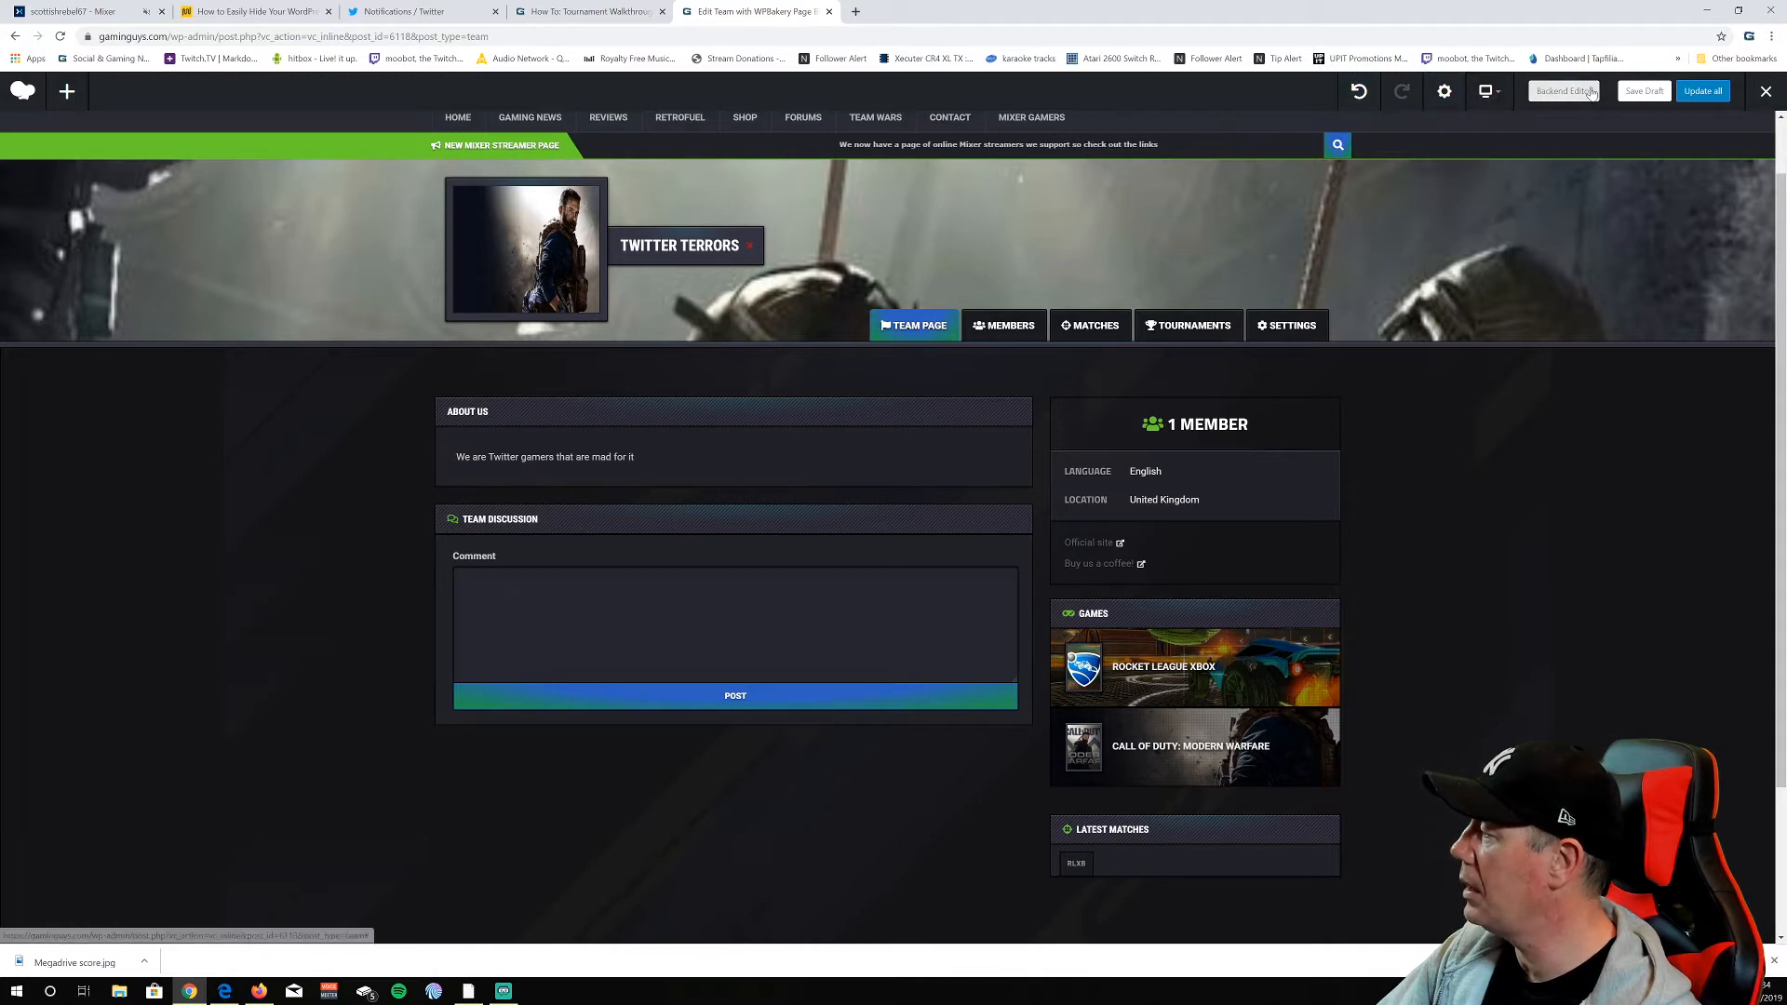
# Preview the team page's layout in the portrait and landscape tablet and phone sizes
pyautogui.moveTo(1489, 101)
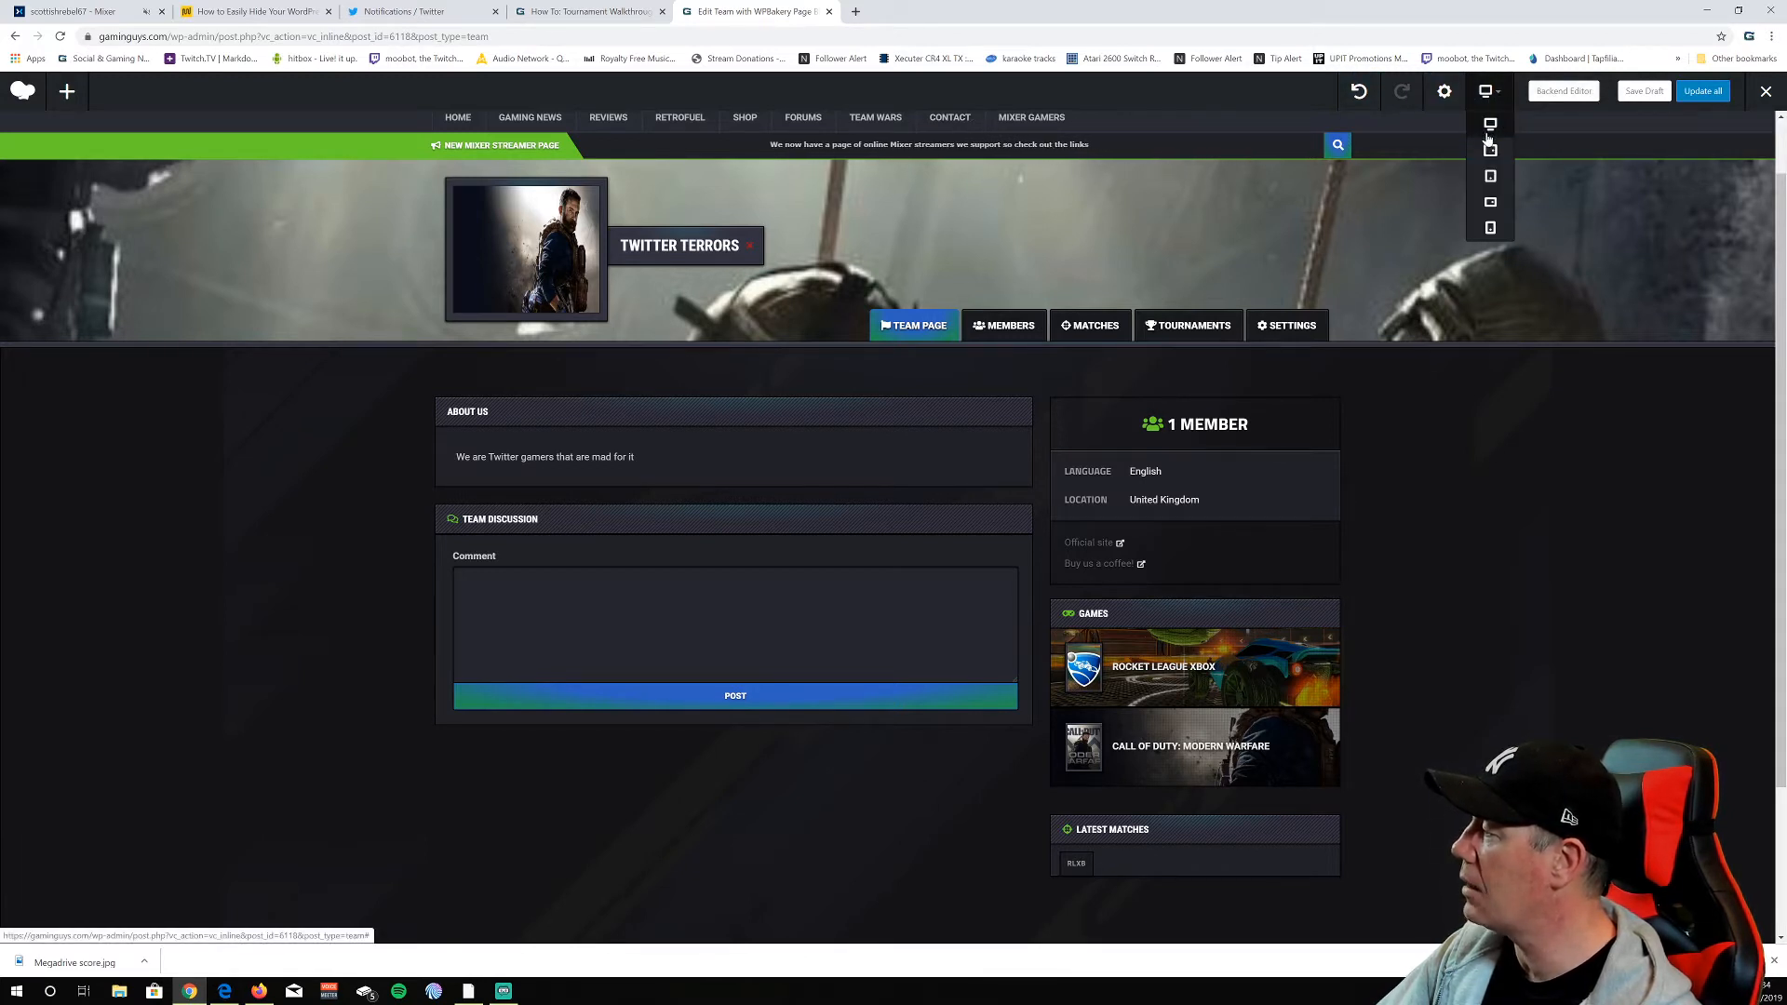
pyautogui.click(1487, 180)
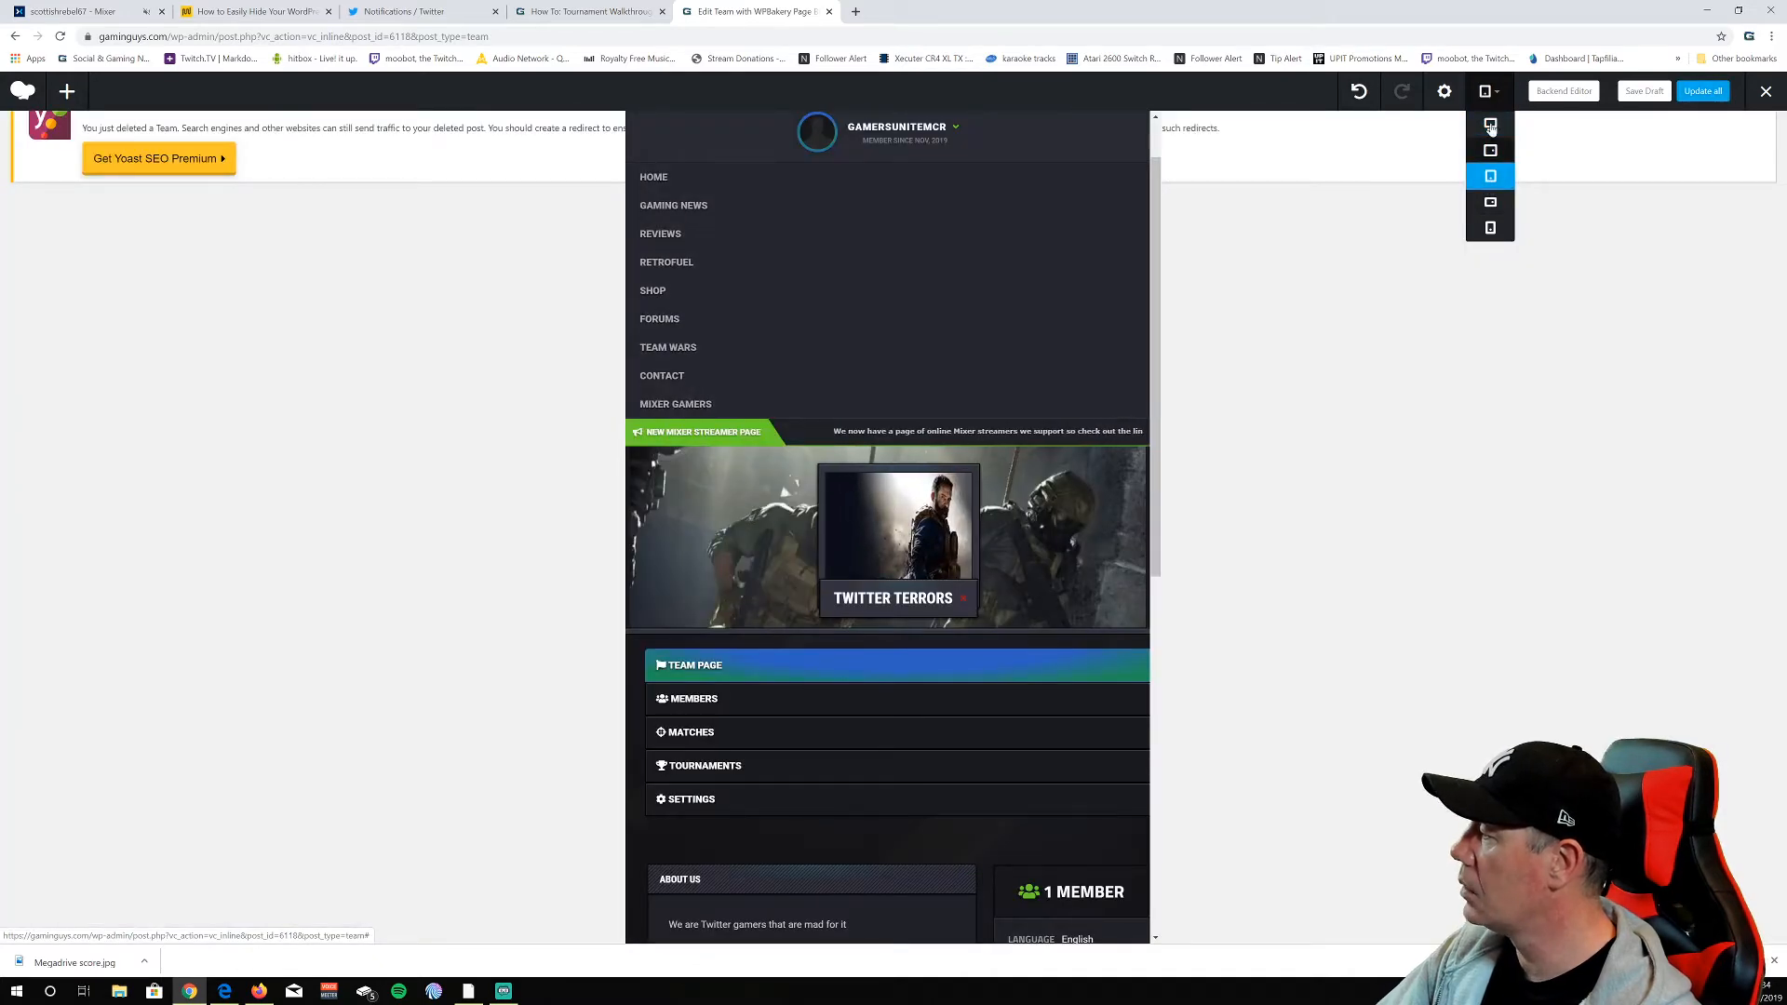
pyautogui.click(1491, 228)
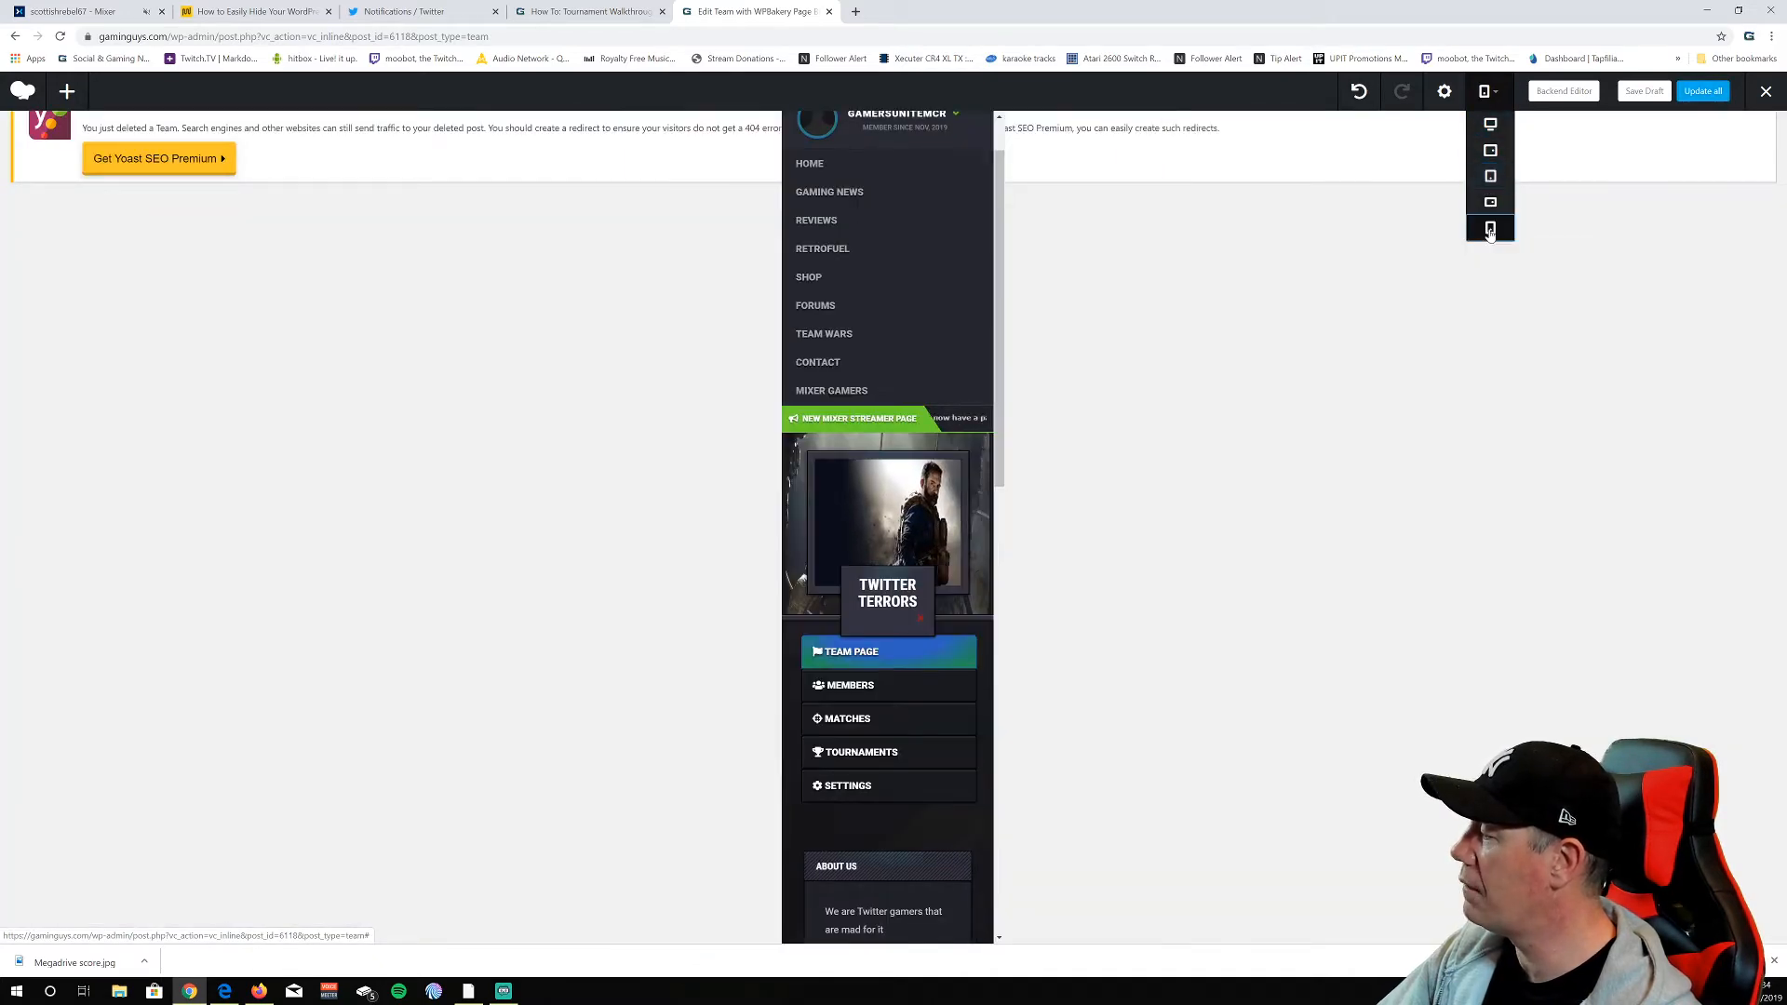
pyautogui.click(1490, 204)
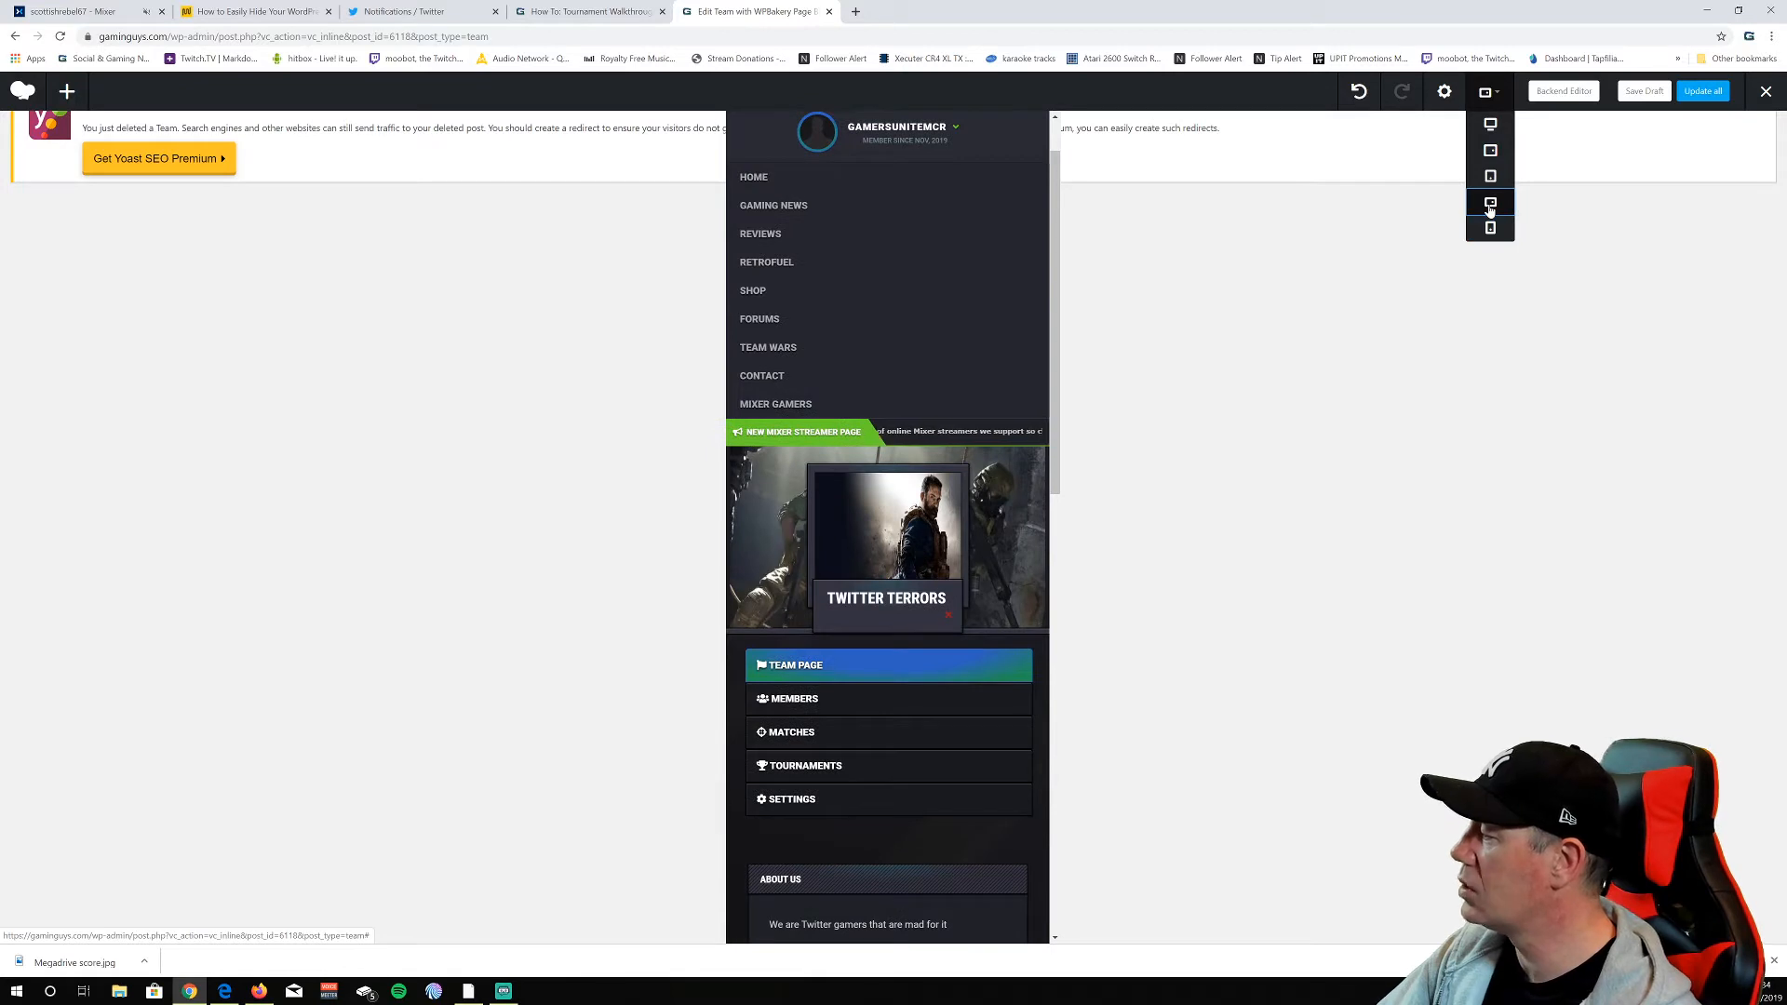
pyautogui.click(1490, 176)
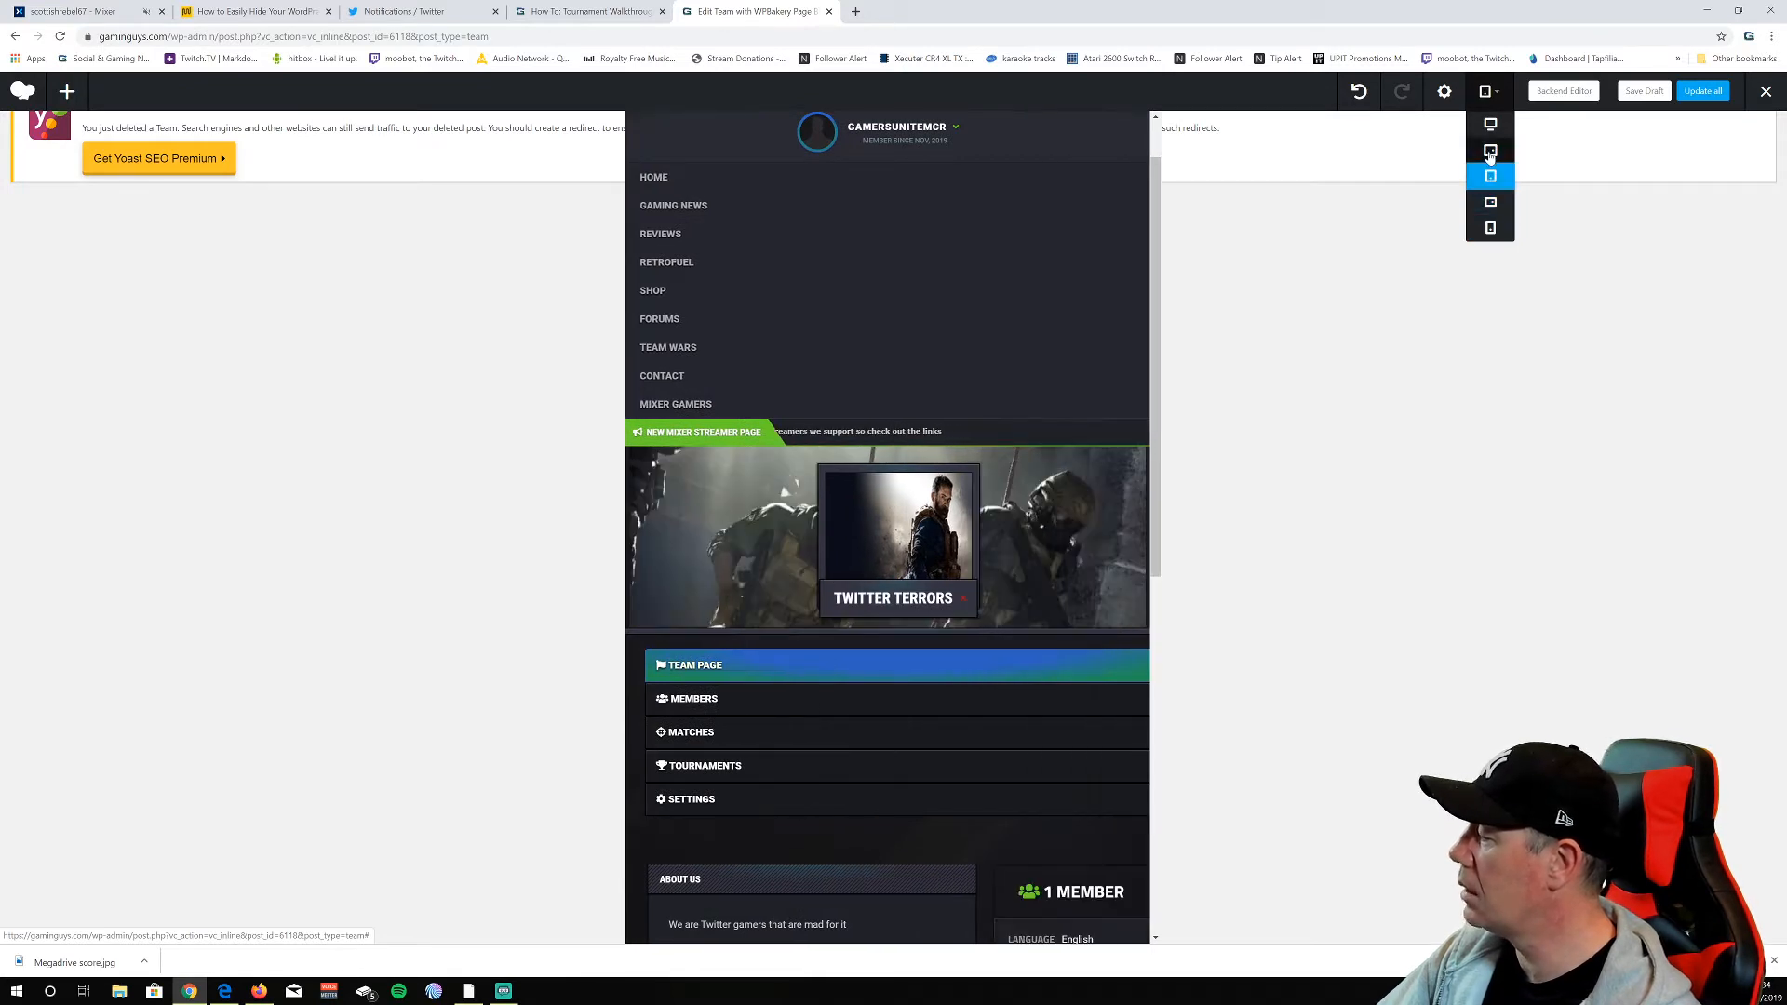
pyautogui.click(1490, 151)
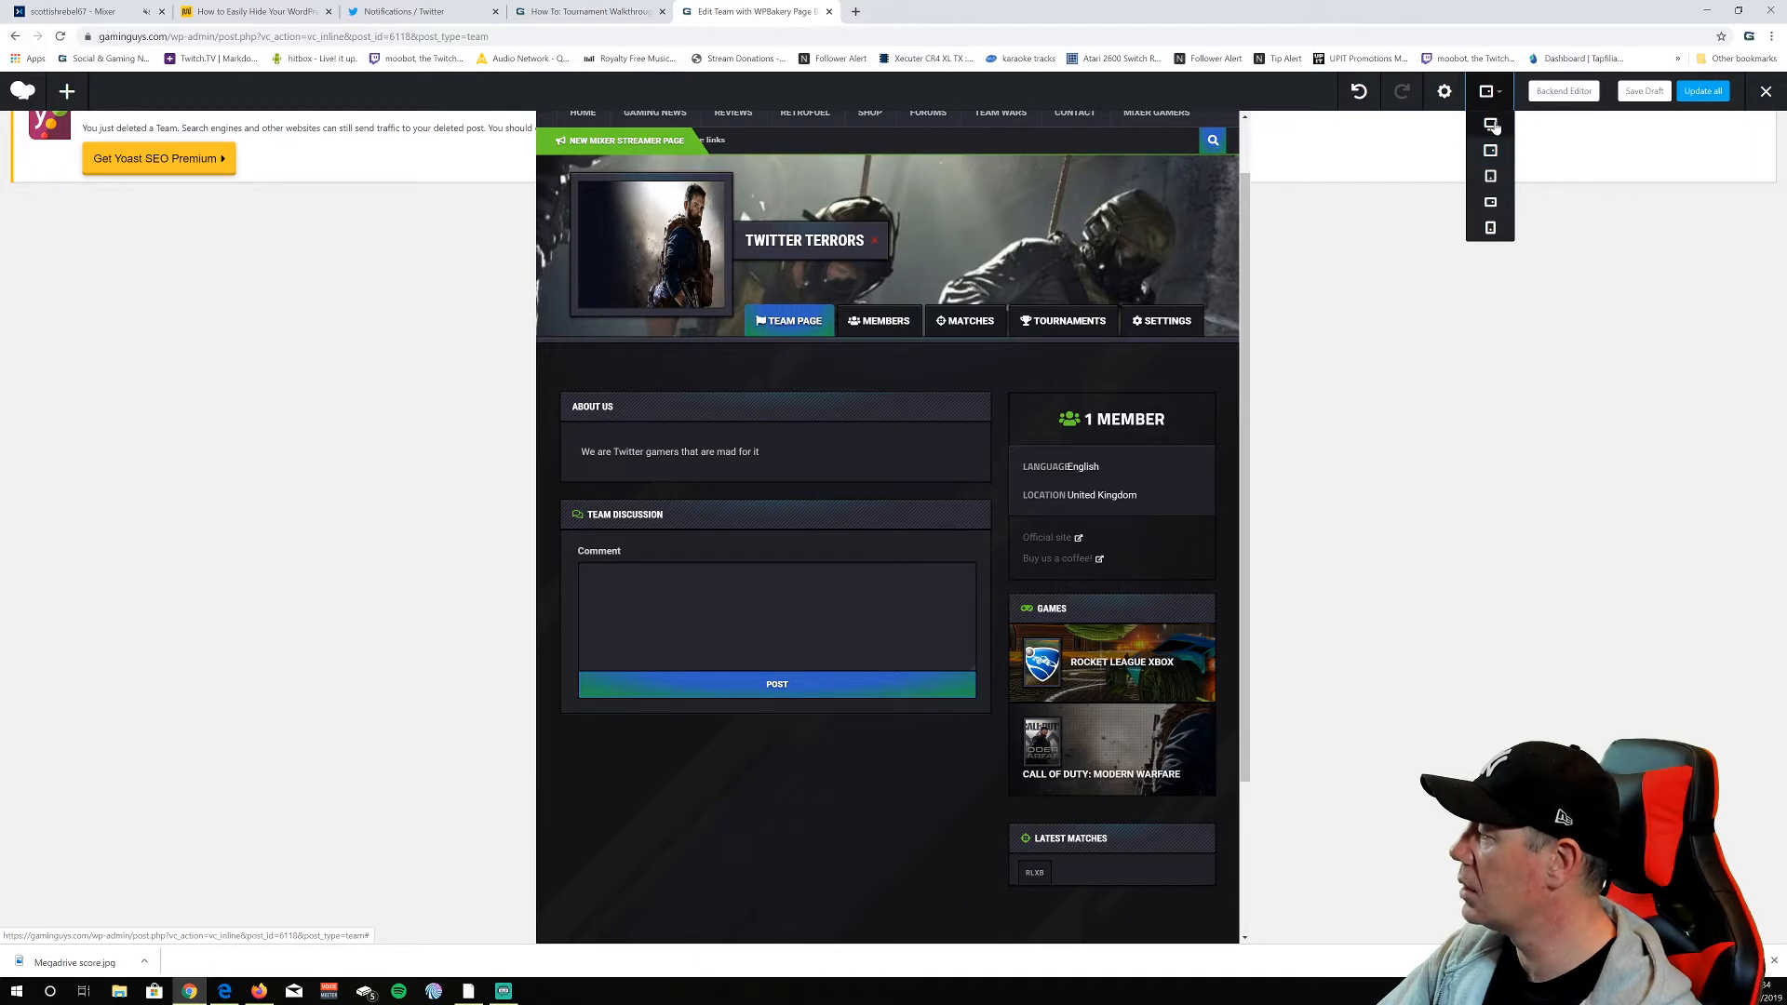
# Return the team page preview to the desktop size and leave the page editor
pyautogui.click(1492, 124)
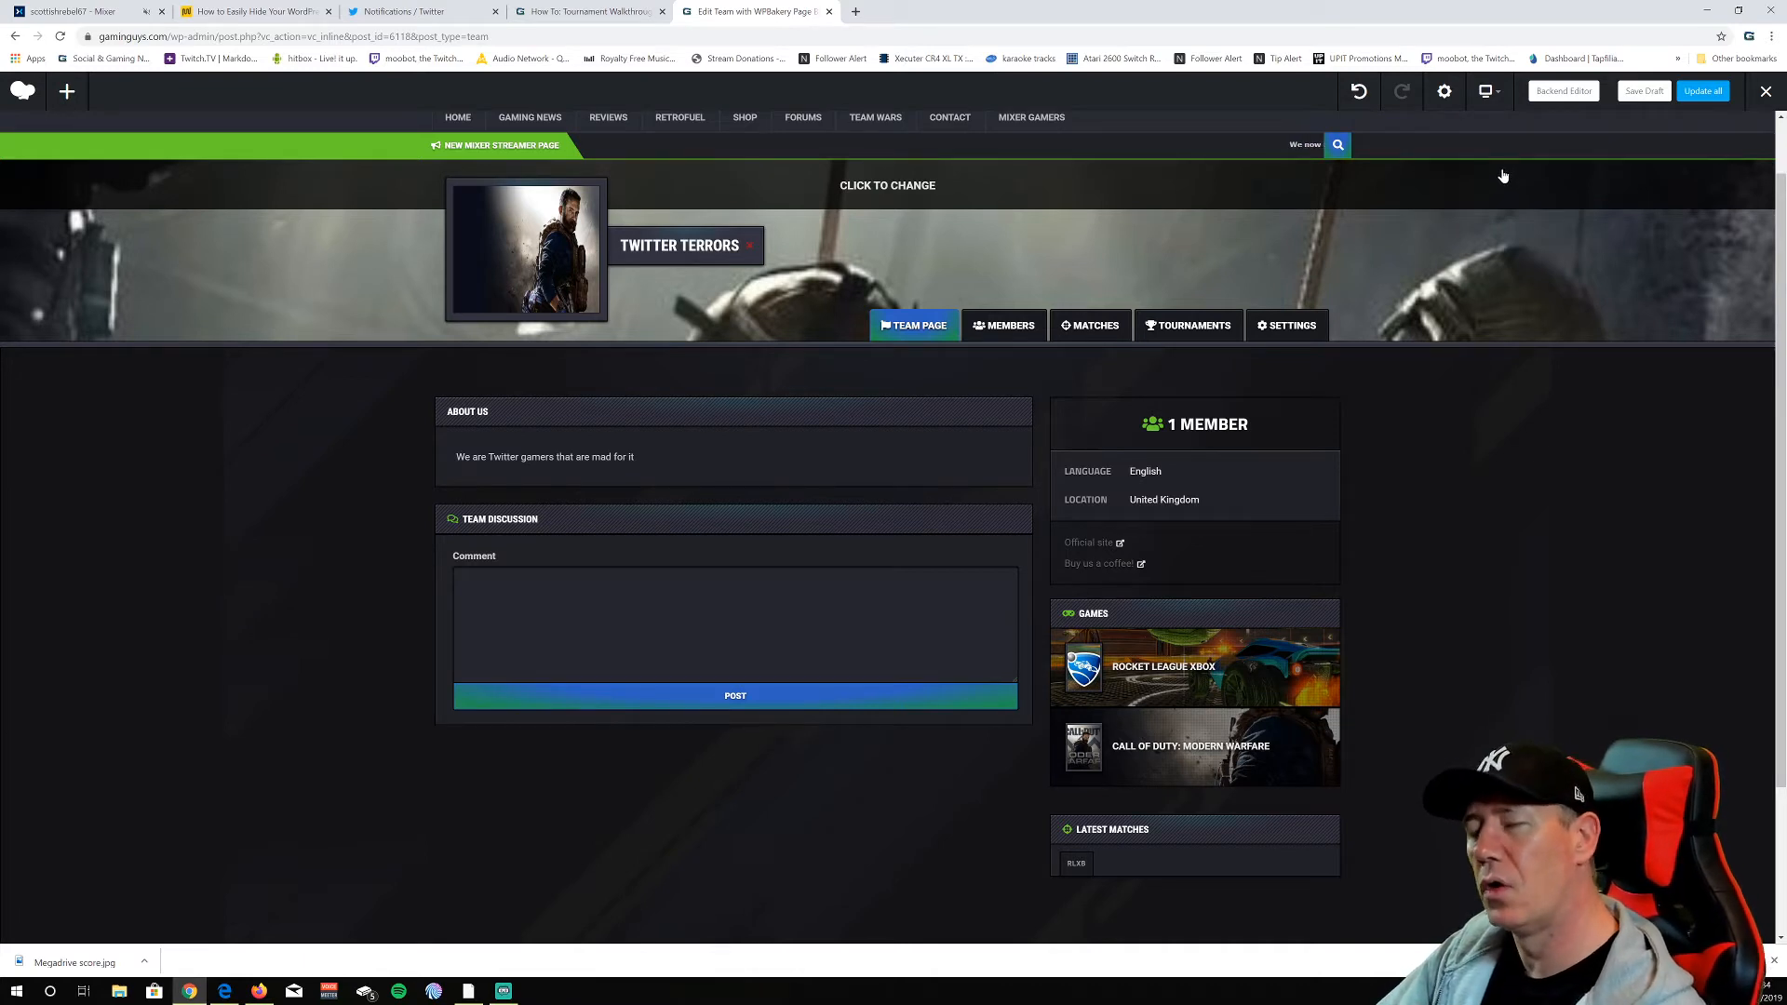
pyautogui.click(1765, 93)
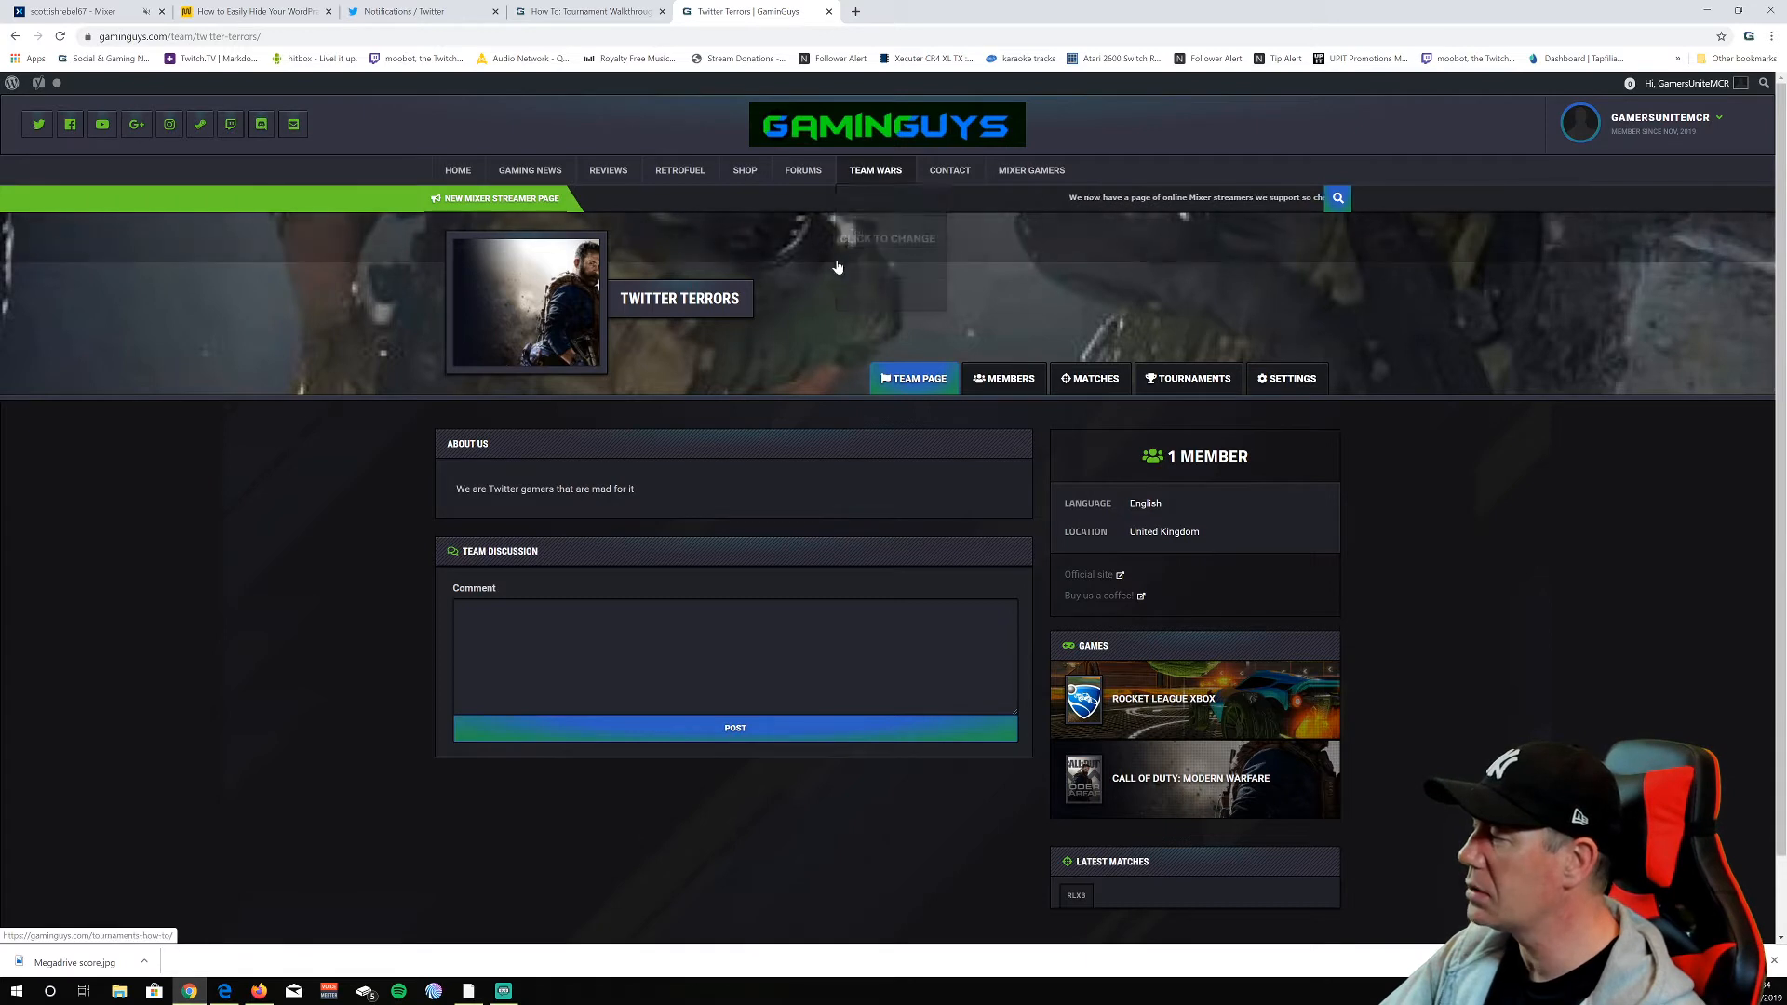
# Open the list of all teams for the selected game and view the Zorz team's page
pyautogui.moveTo(875, 177)
pyautogui.moveTo(858, 298)
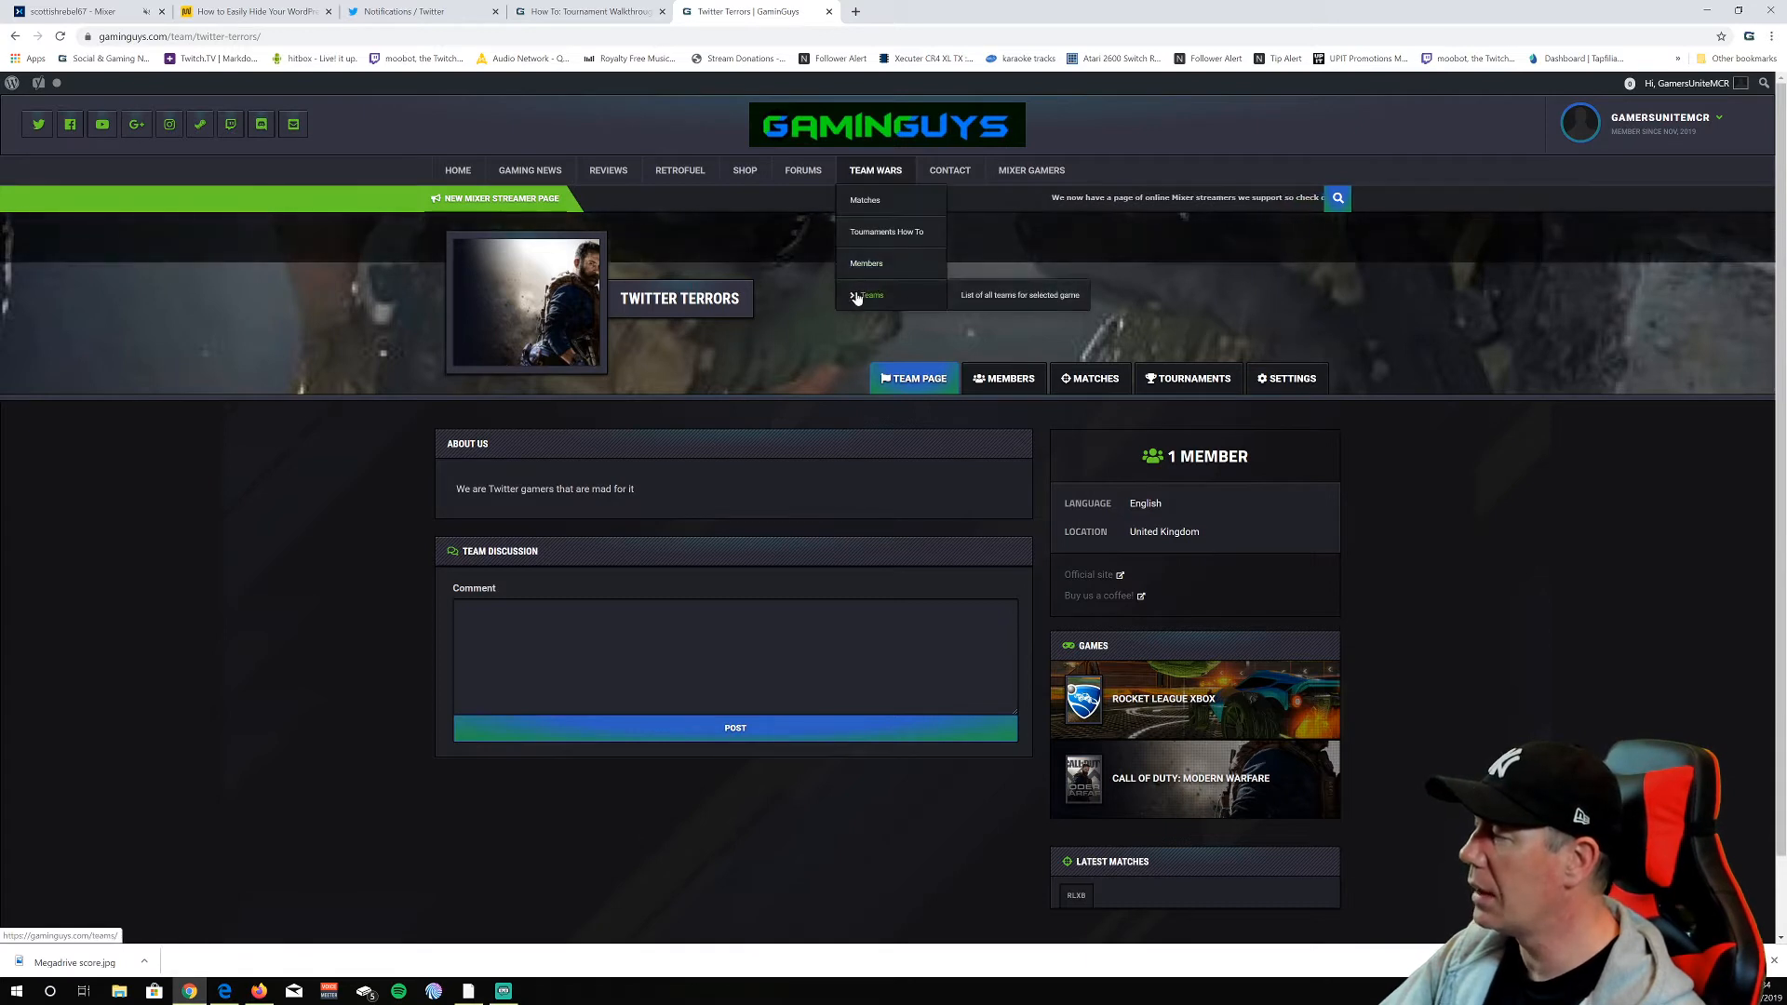
pyautogui.click(985, 303)
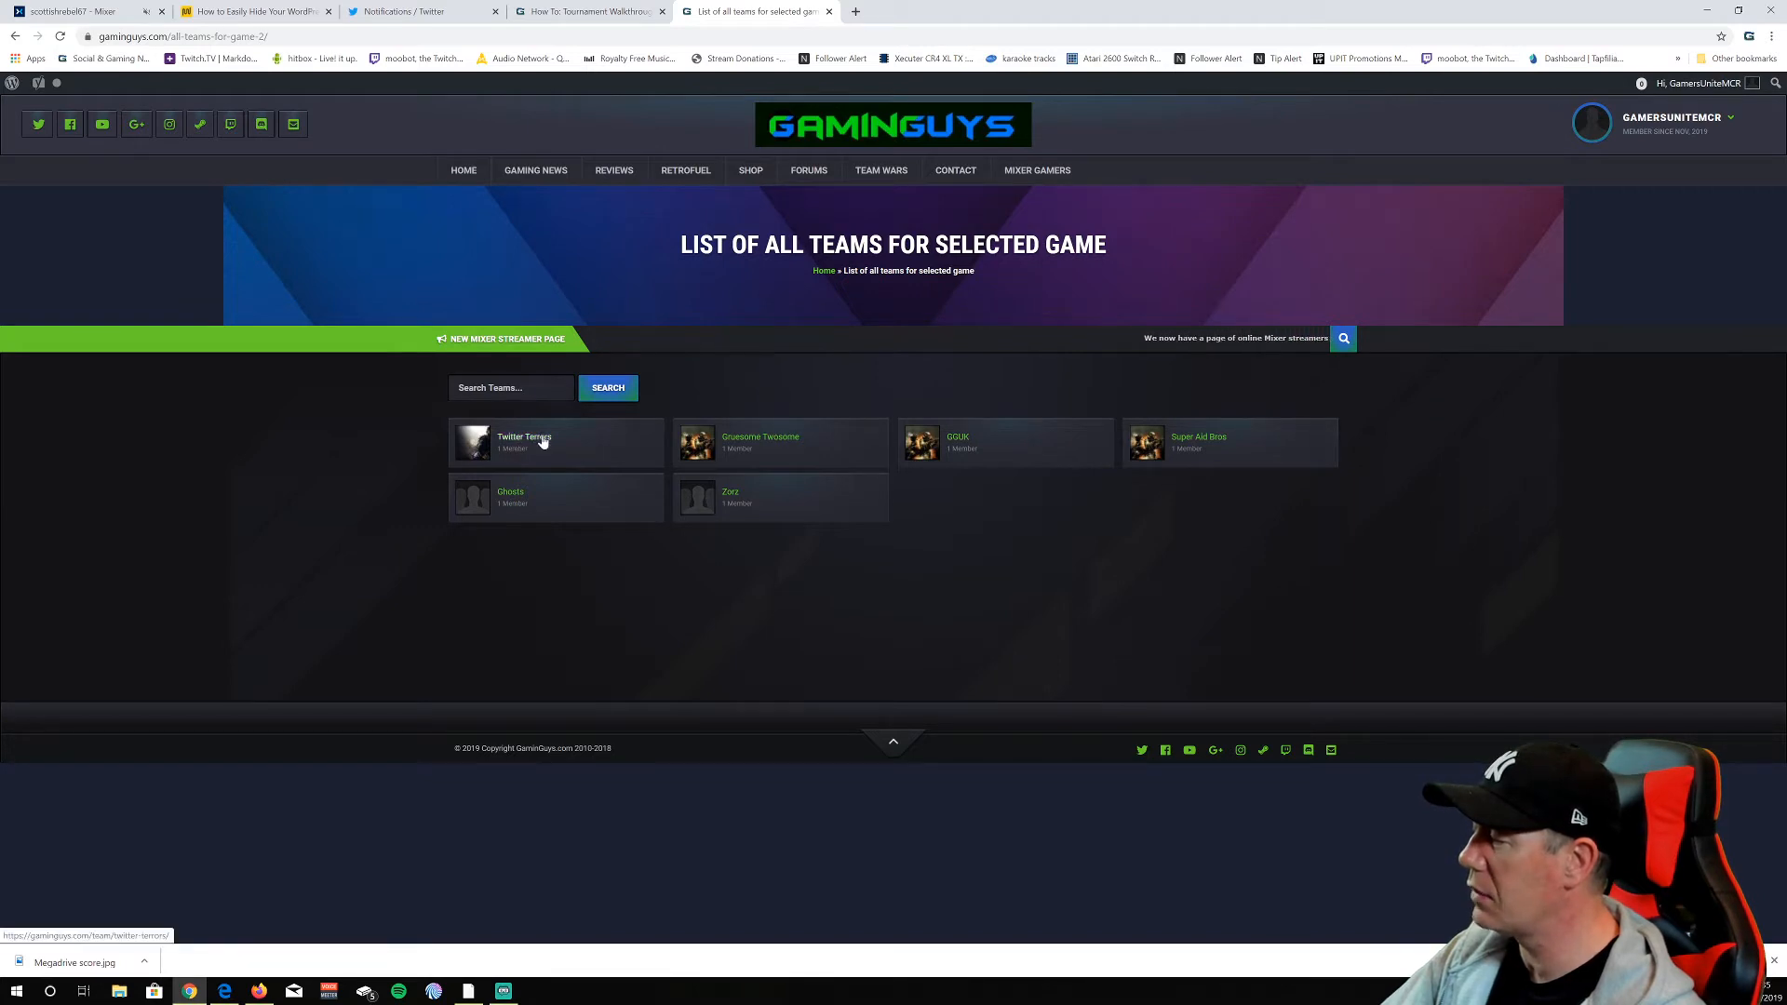
pyautogui.click(731, 493)
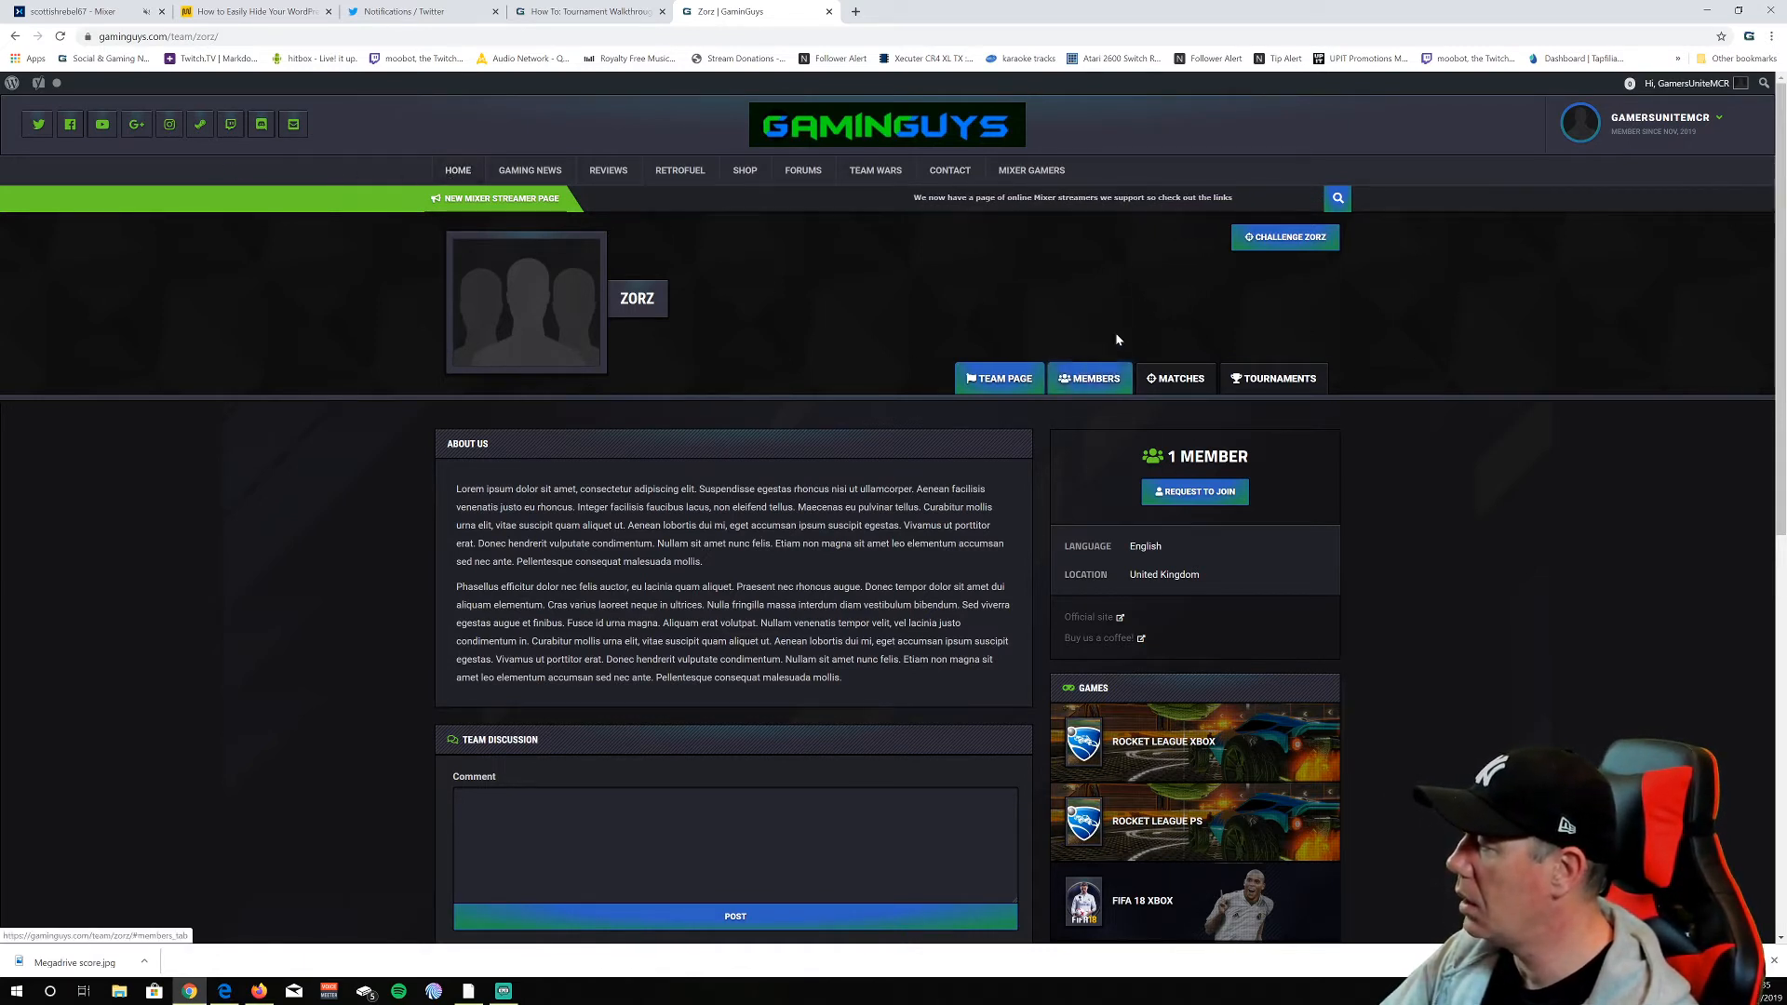
# Open the logged-in account's profile and go to its settings
pyautogui.moveTo(1650, 125)
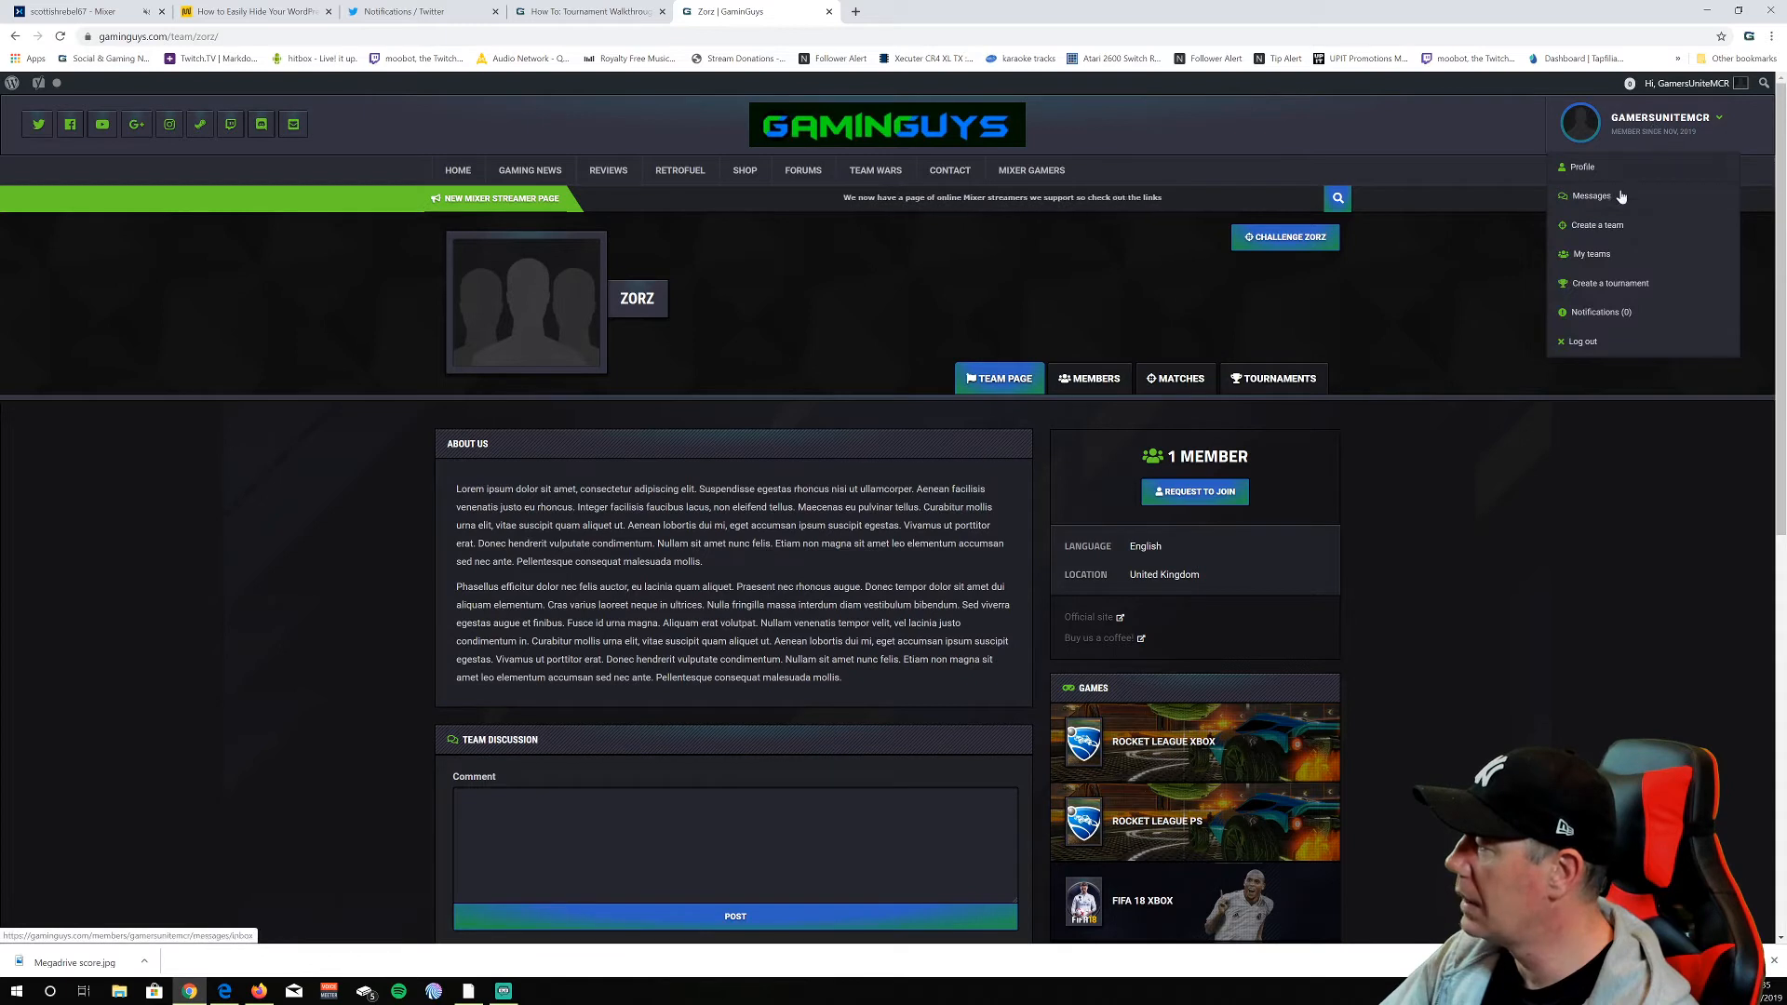
pyautogui.click(1584, 173)
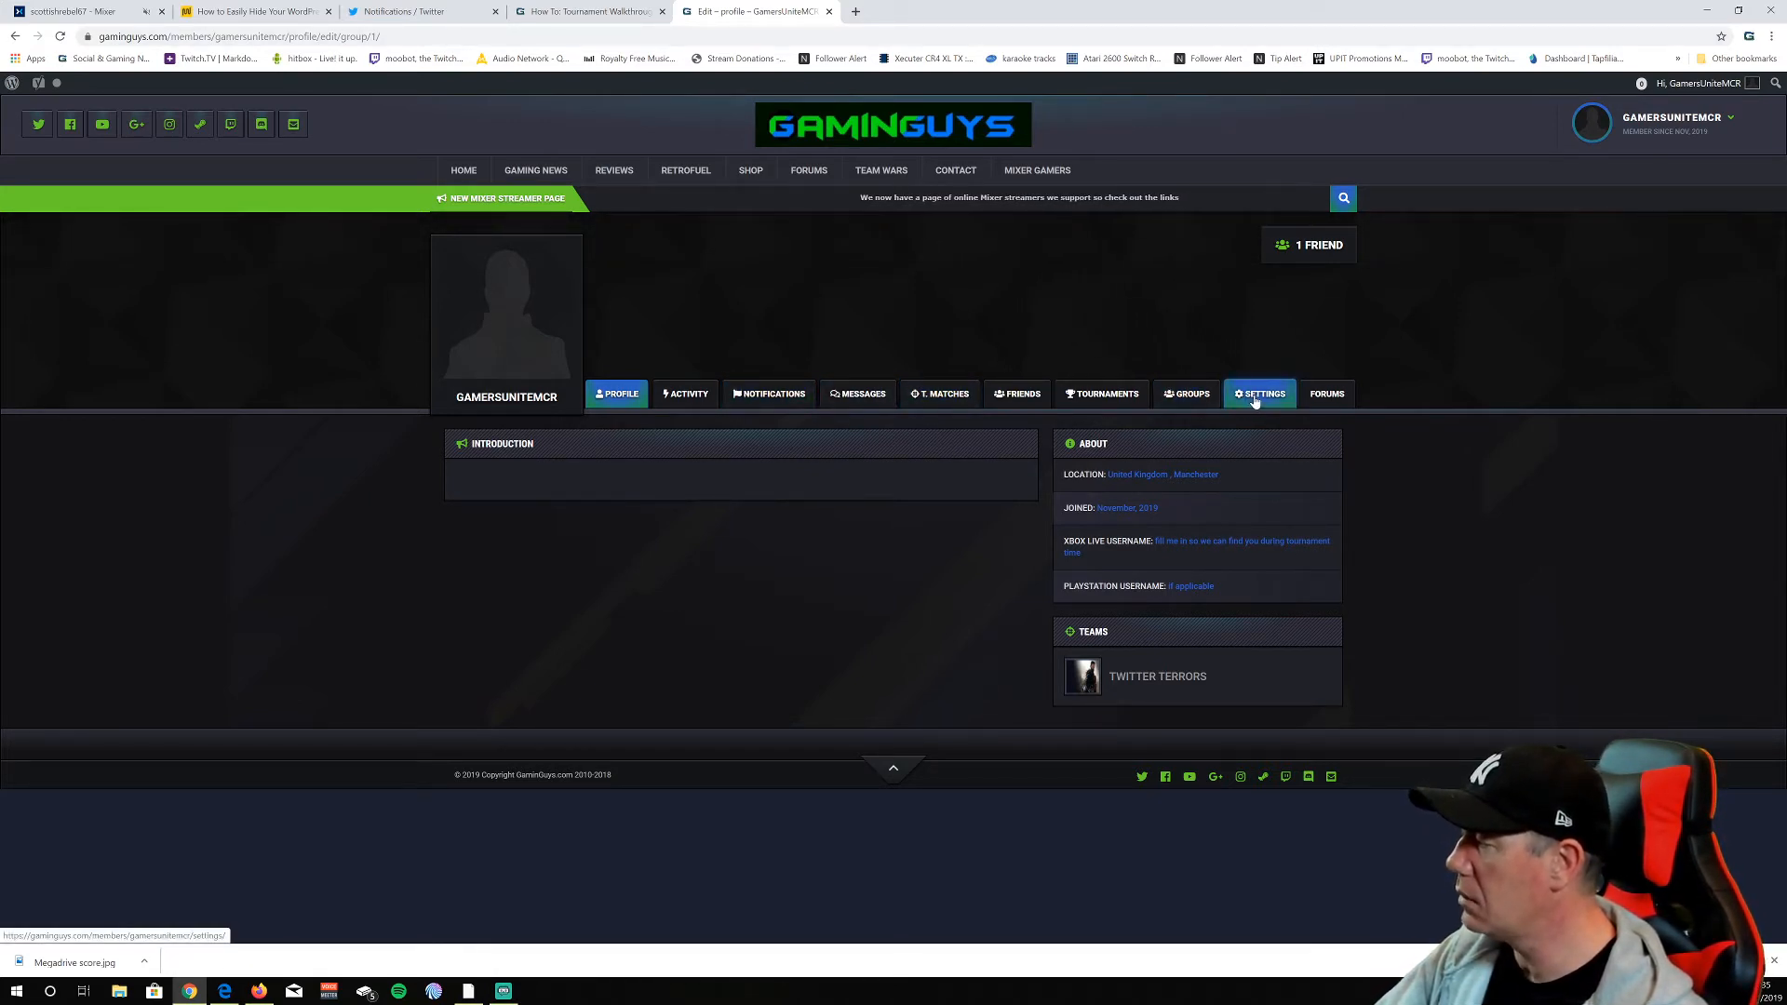
pyautogui.moveTo(1673, 121)
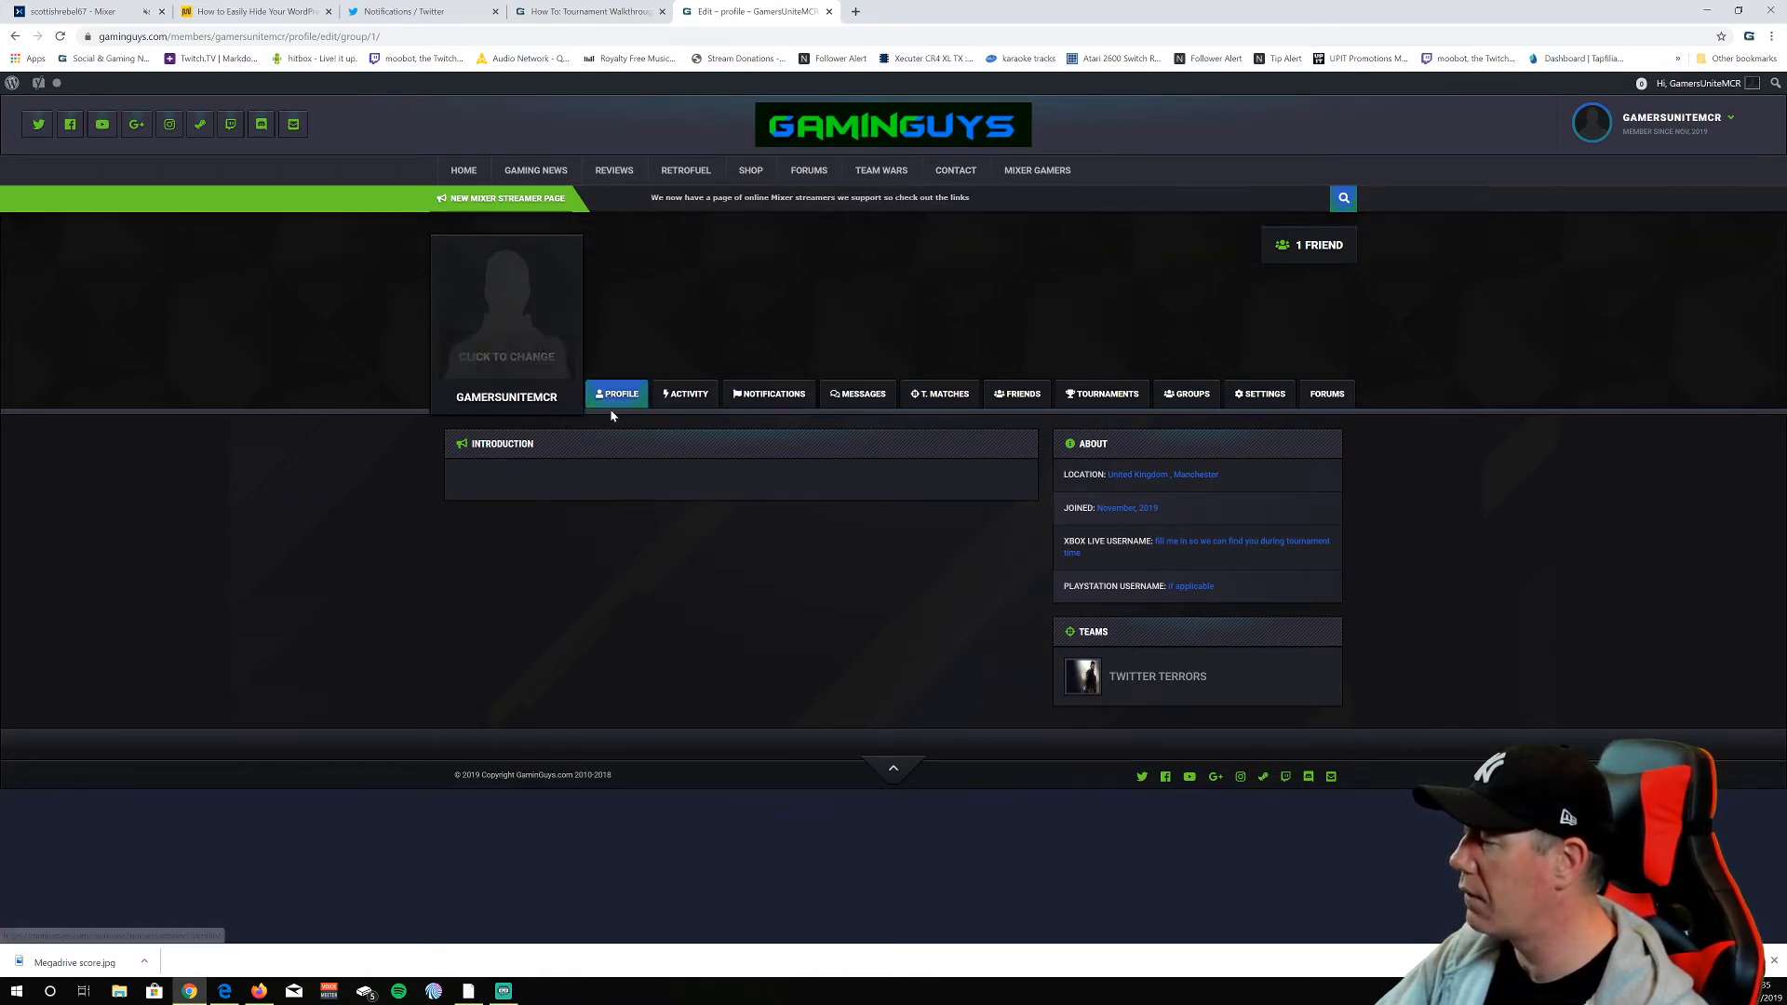
pyautogui.click(1277, 401)
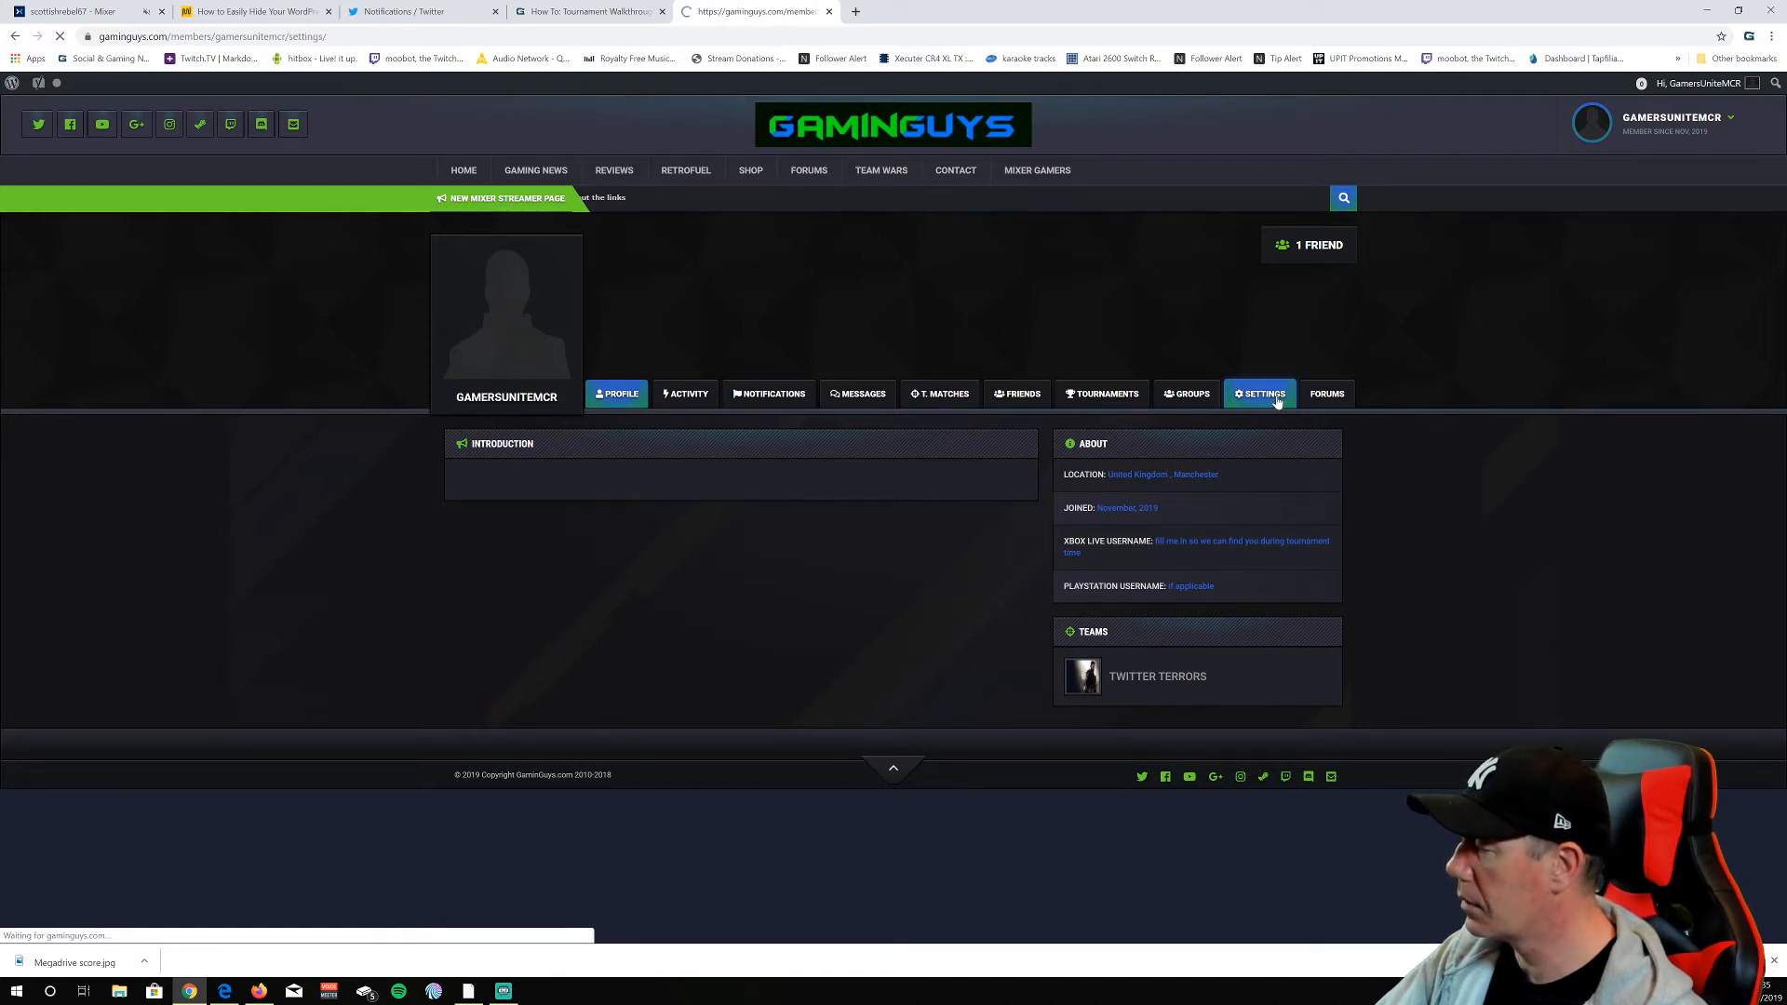
# Examine the general profile settings, especially the Xbox Live, Playstation, Steam, YTCName and Twitch Channel fields
pyautogui.scroll(-2, 1014, 465)
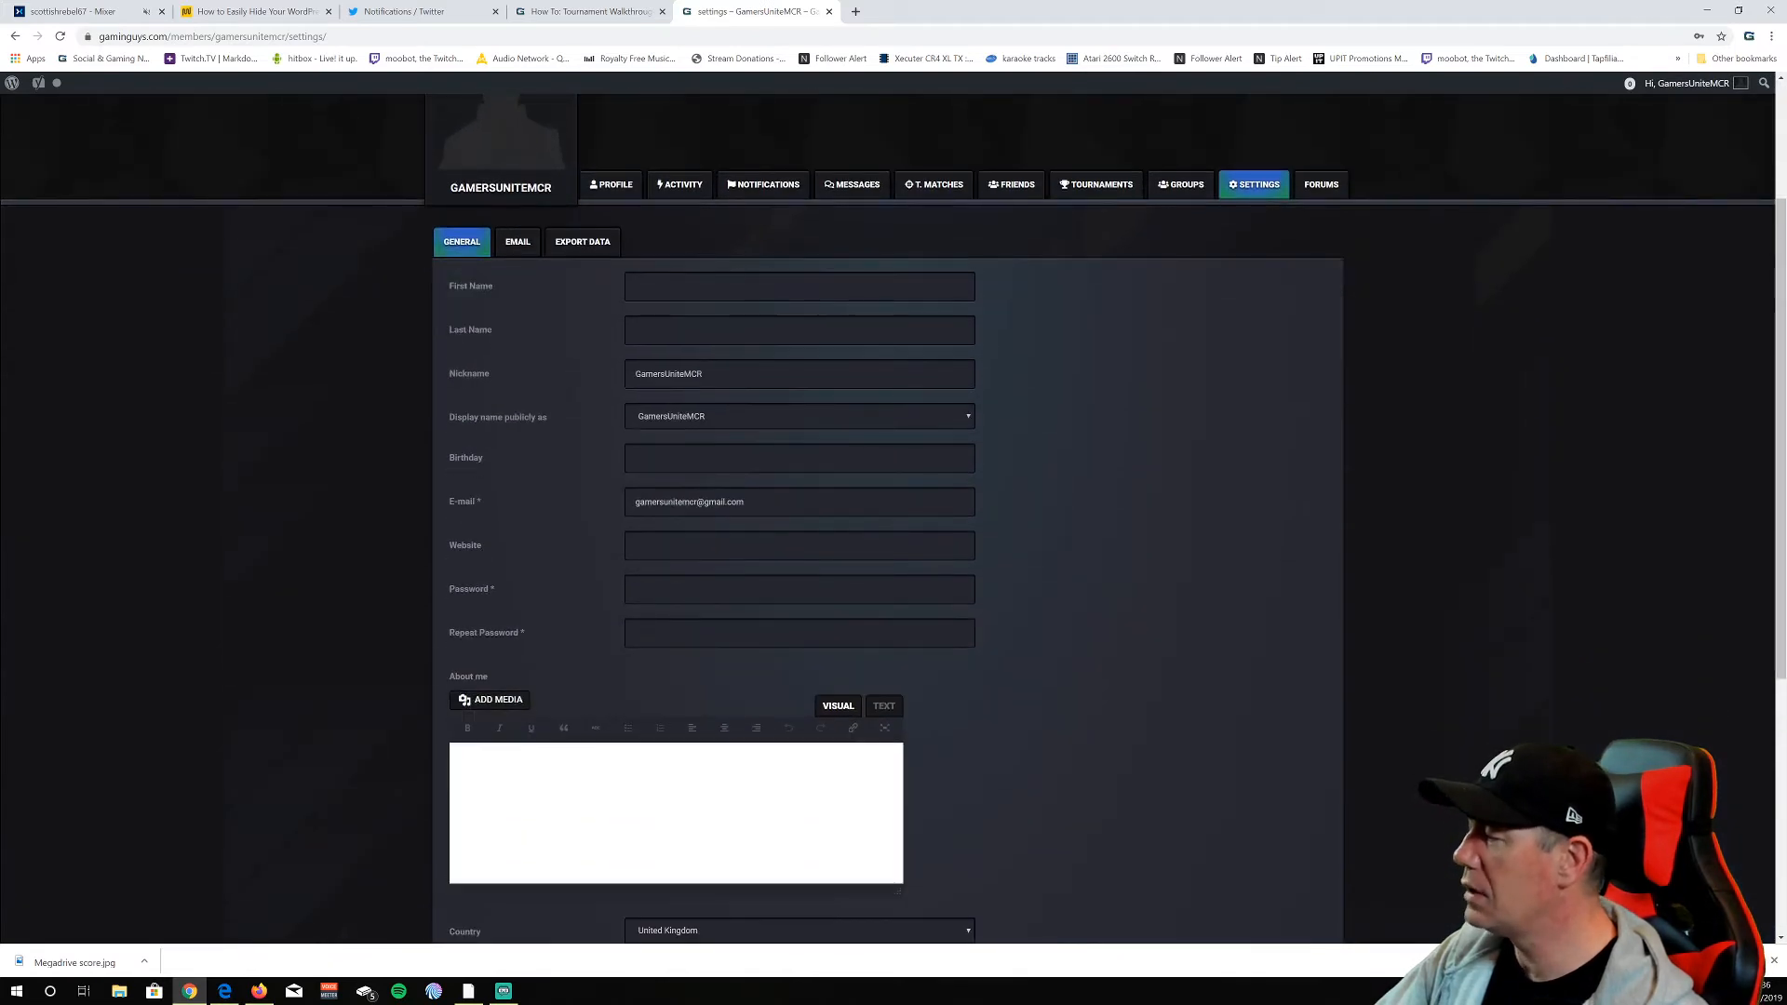
pyautogui.scroll(-3, 857, 494)
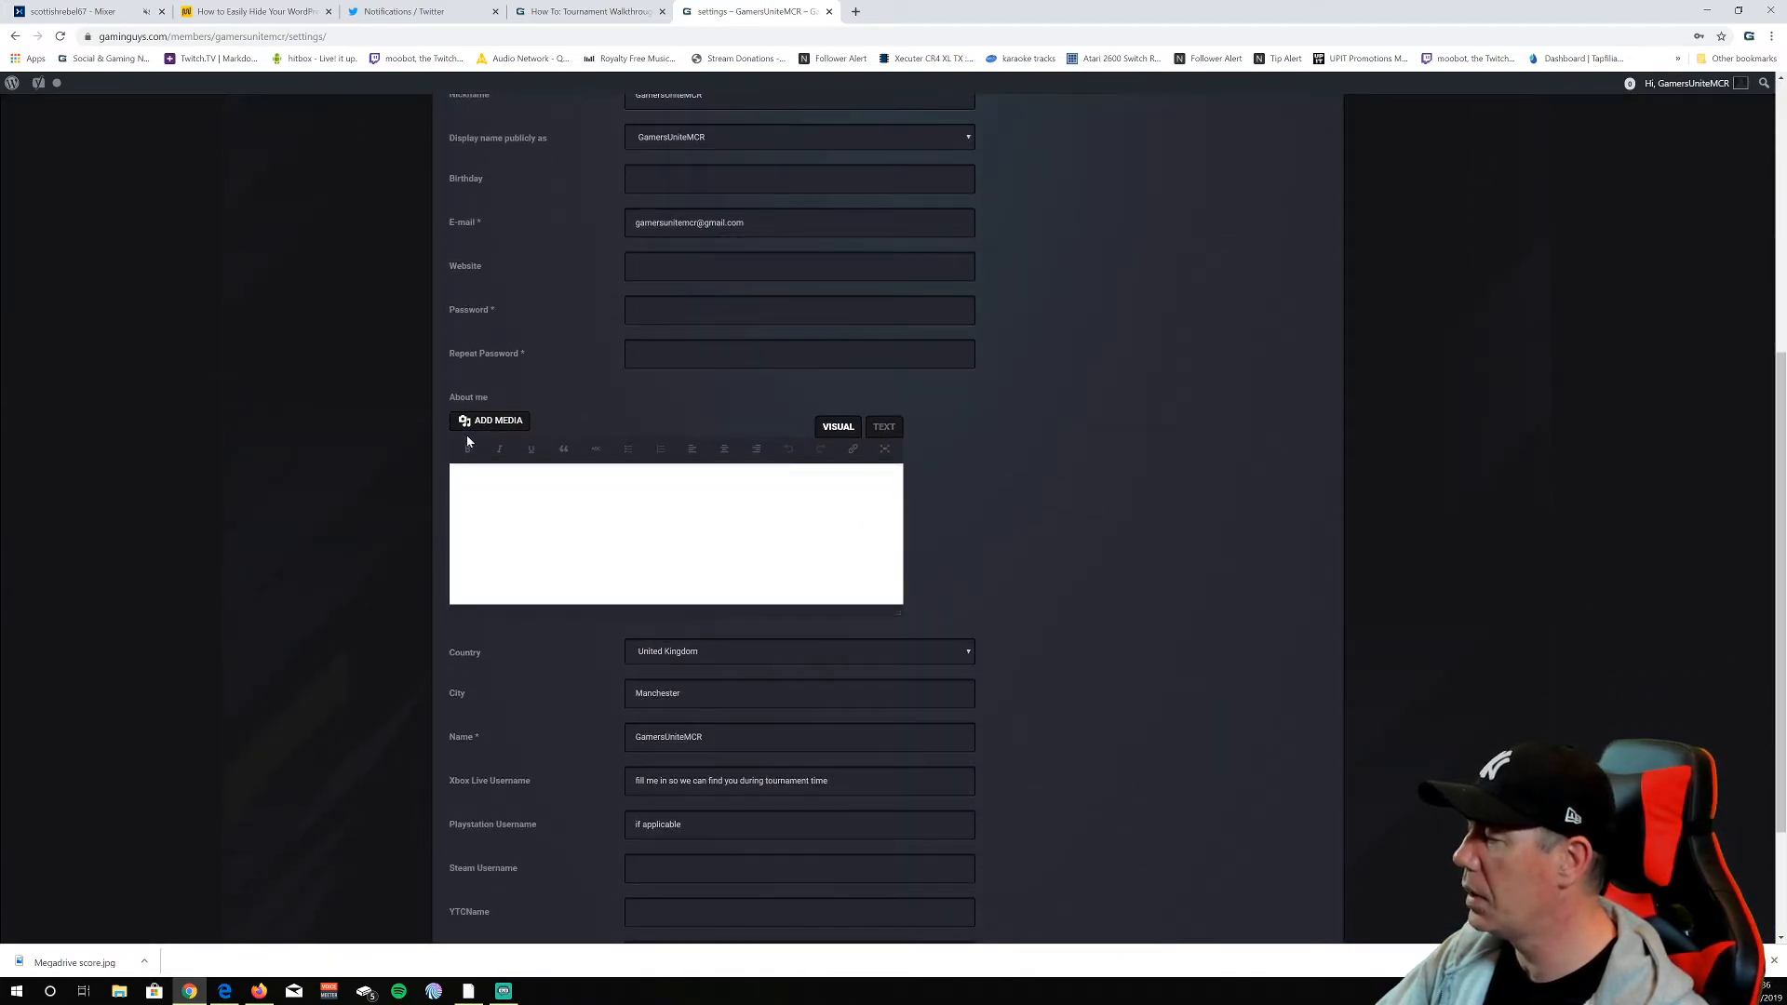
pyautogui.scroll(-2, 931, 536)
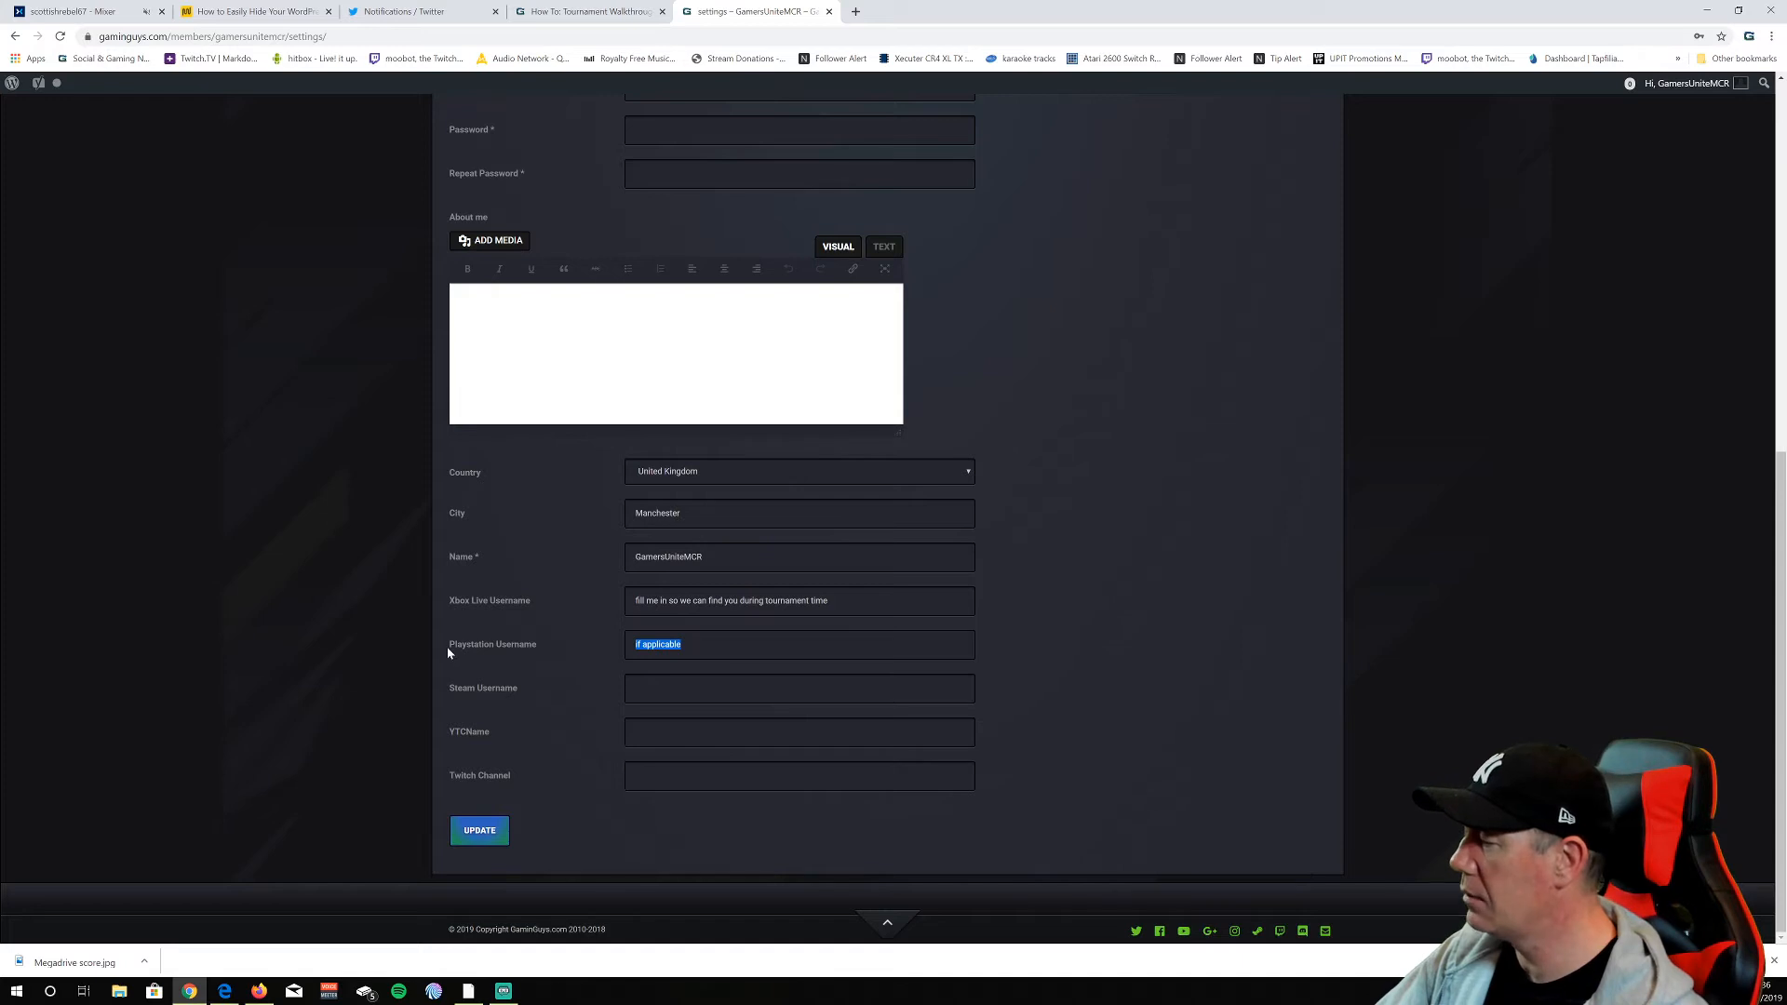
pyautogui.moveTo(463, 649); pyautogui.dragTo(535, 651)
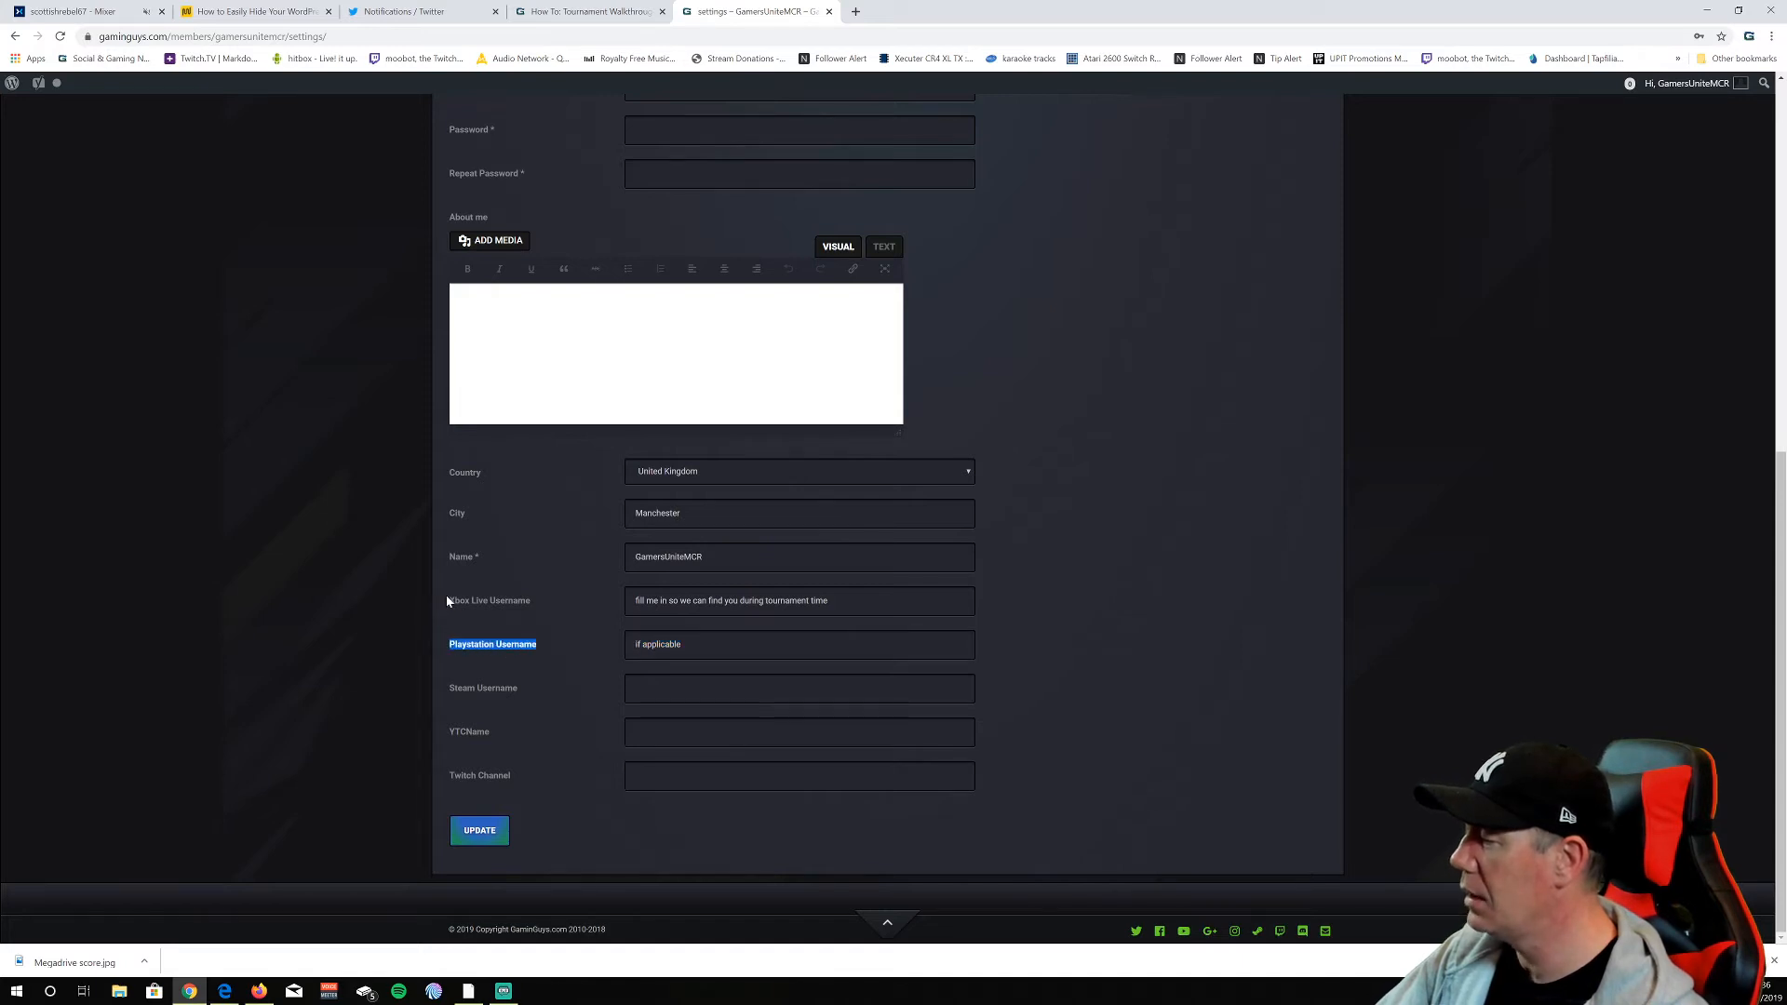
pyautogui.moveTo(449, 602); pyautogui.dragTo(463, 603)
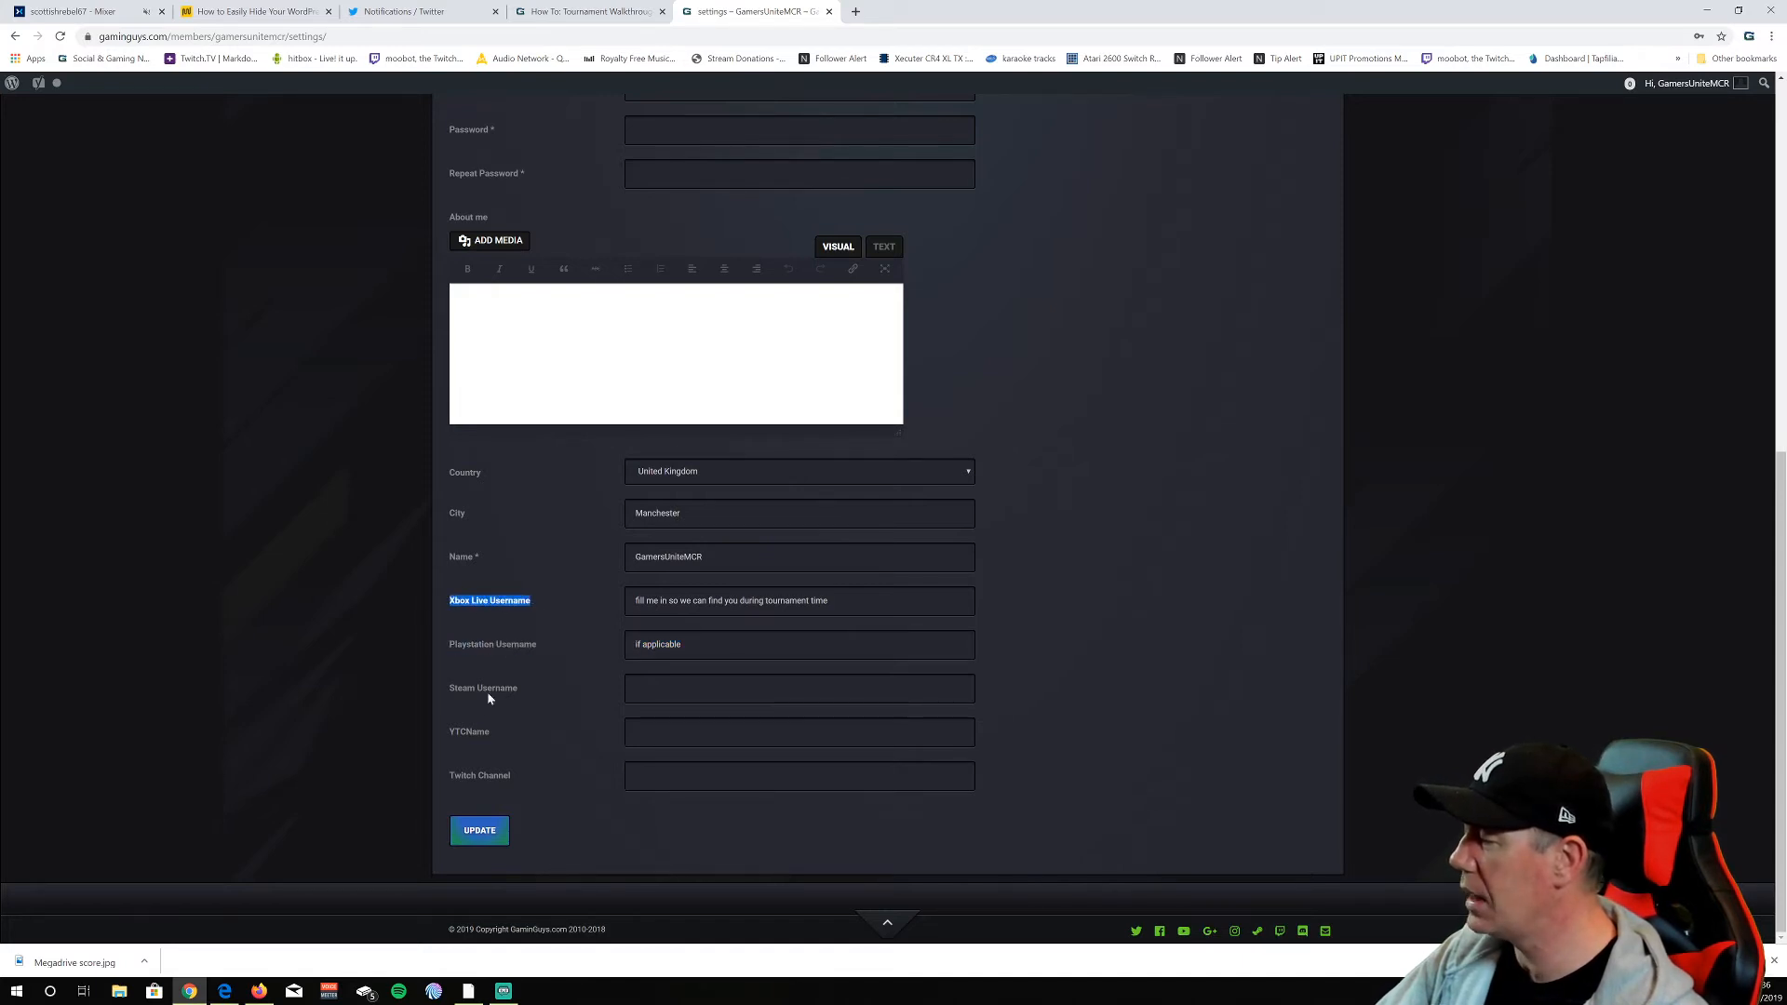
pyautogui.moveTo(453, 697); pyautogui.dragTo(536, 686)
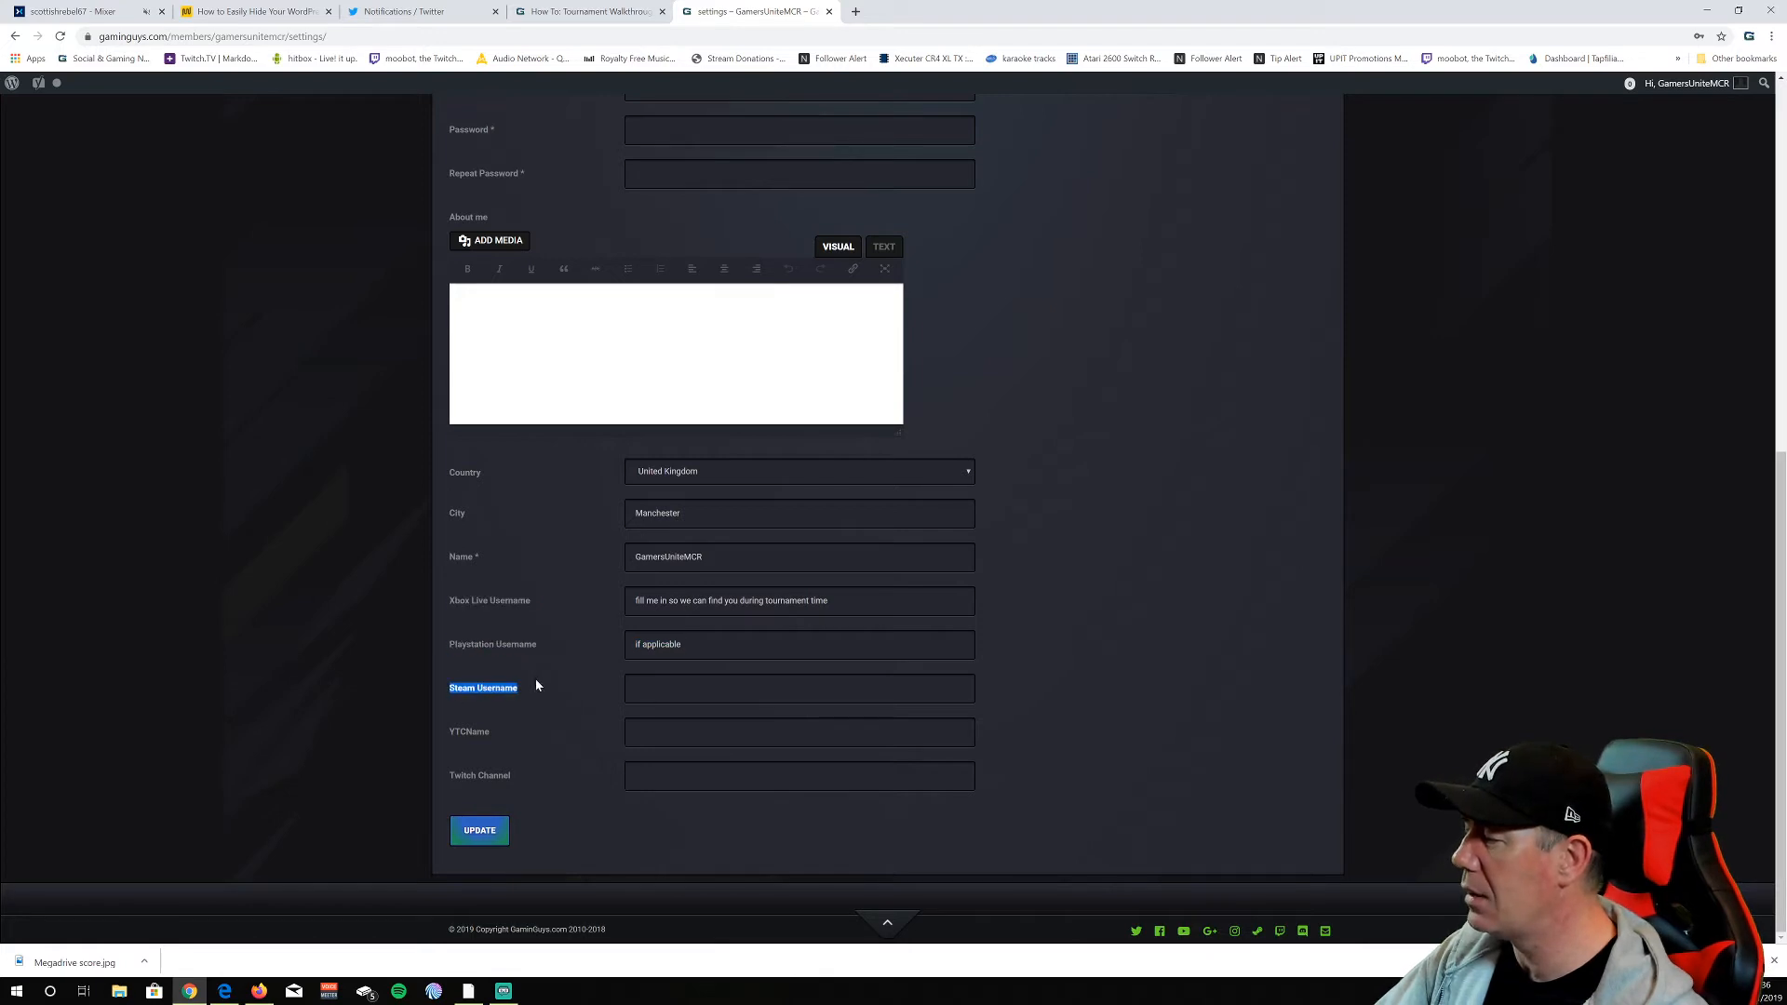
pyautogui.click(451, 738)
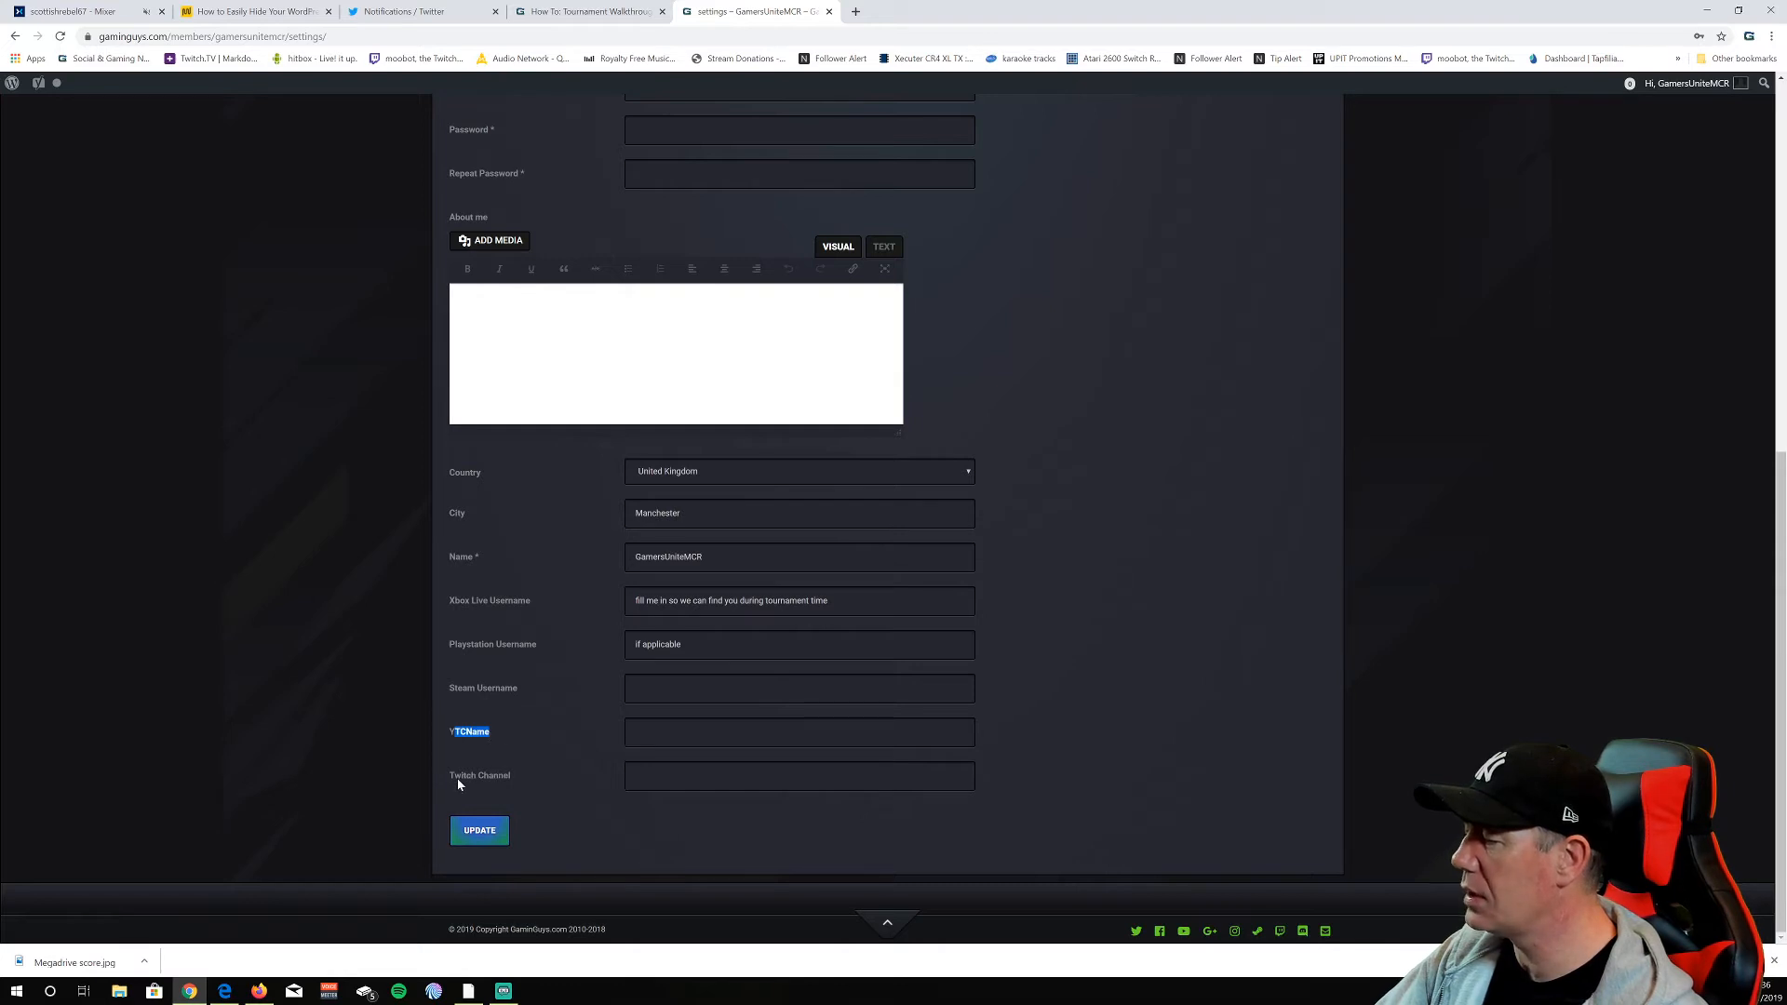
pyautogui.moveTo(460, 782); pyautogui.dragTo(504, 778)
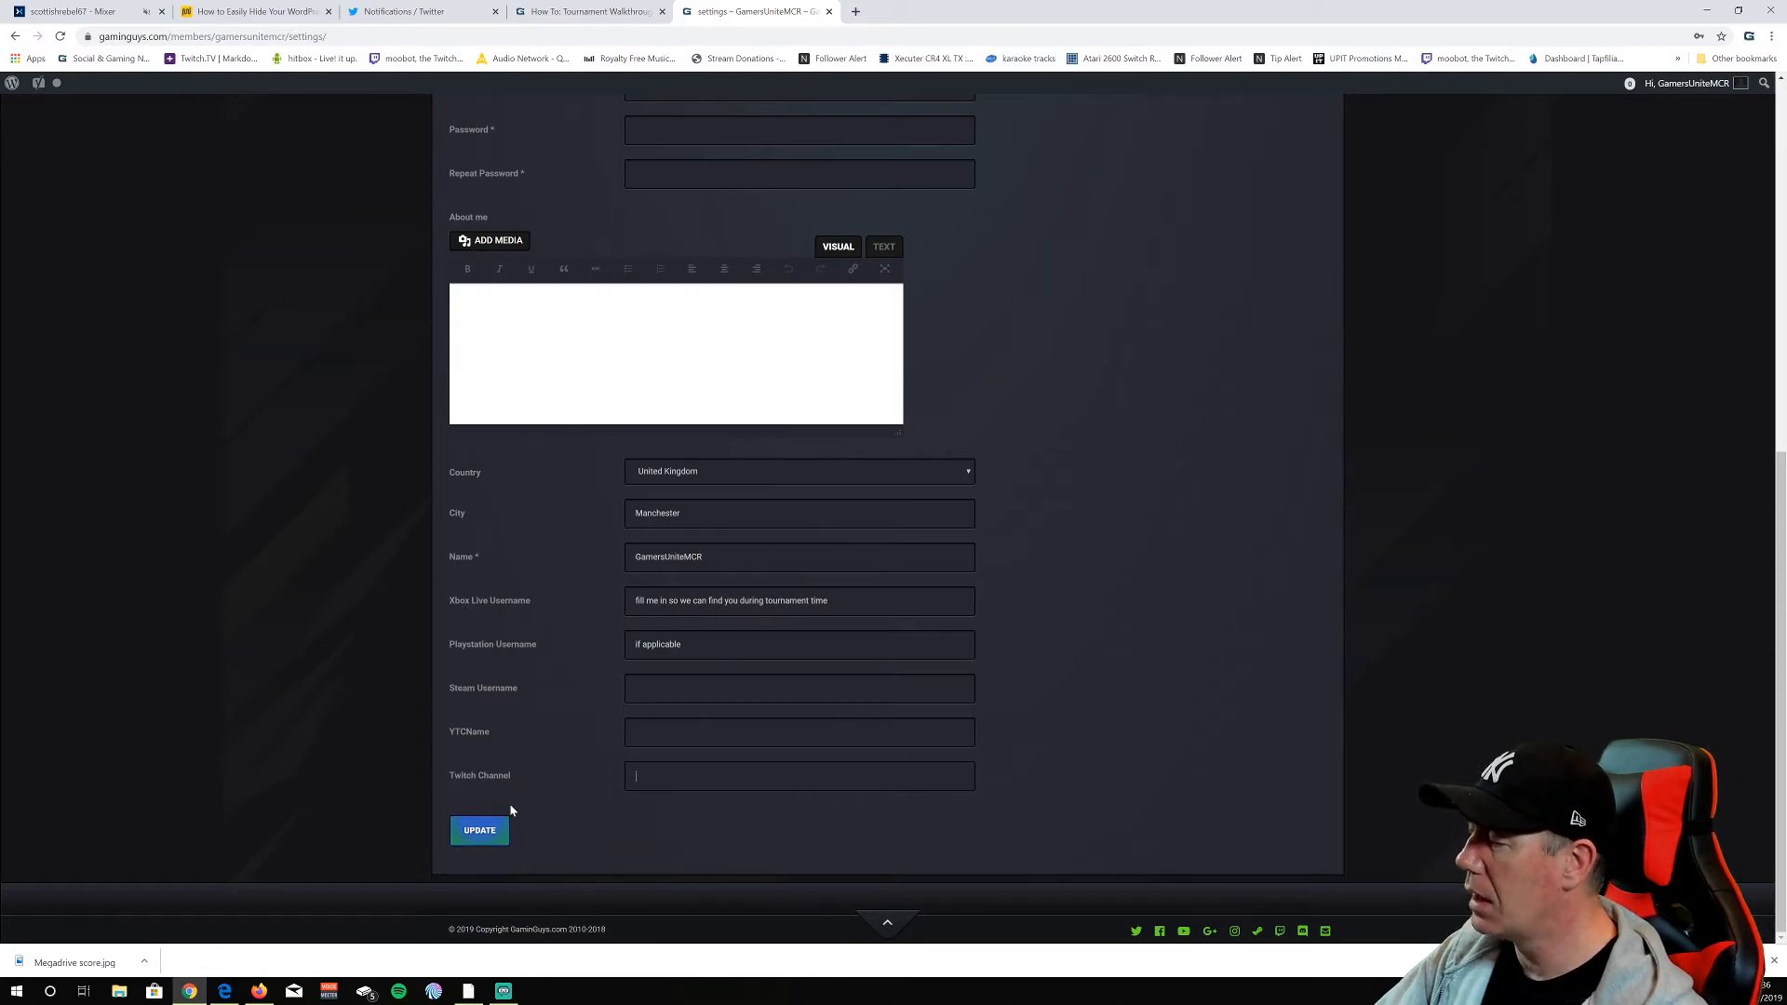
pyautogui.scroll(5, 1020, 563)
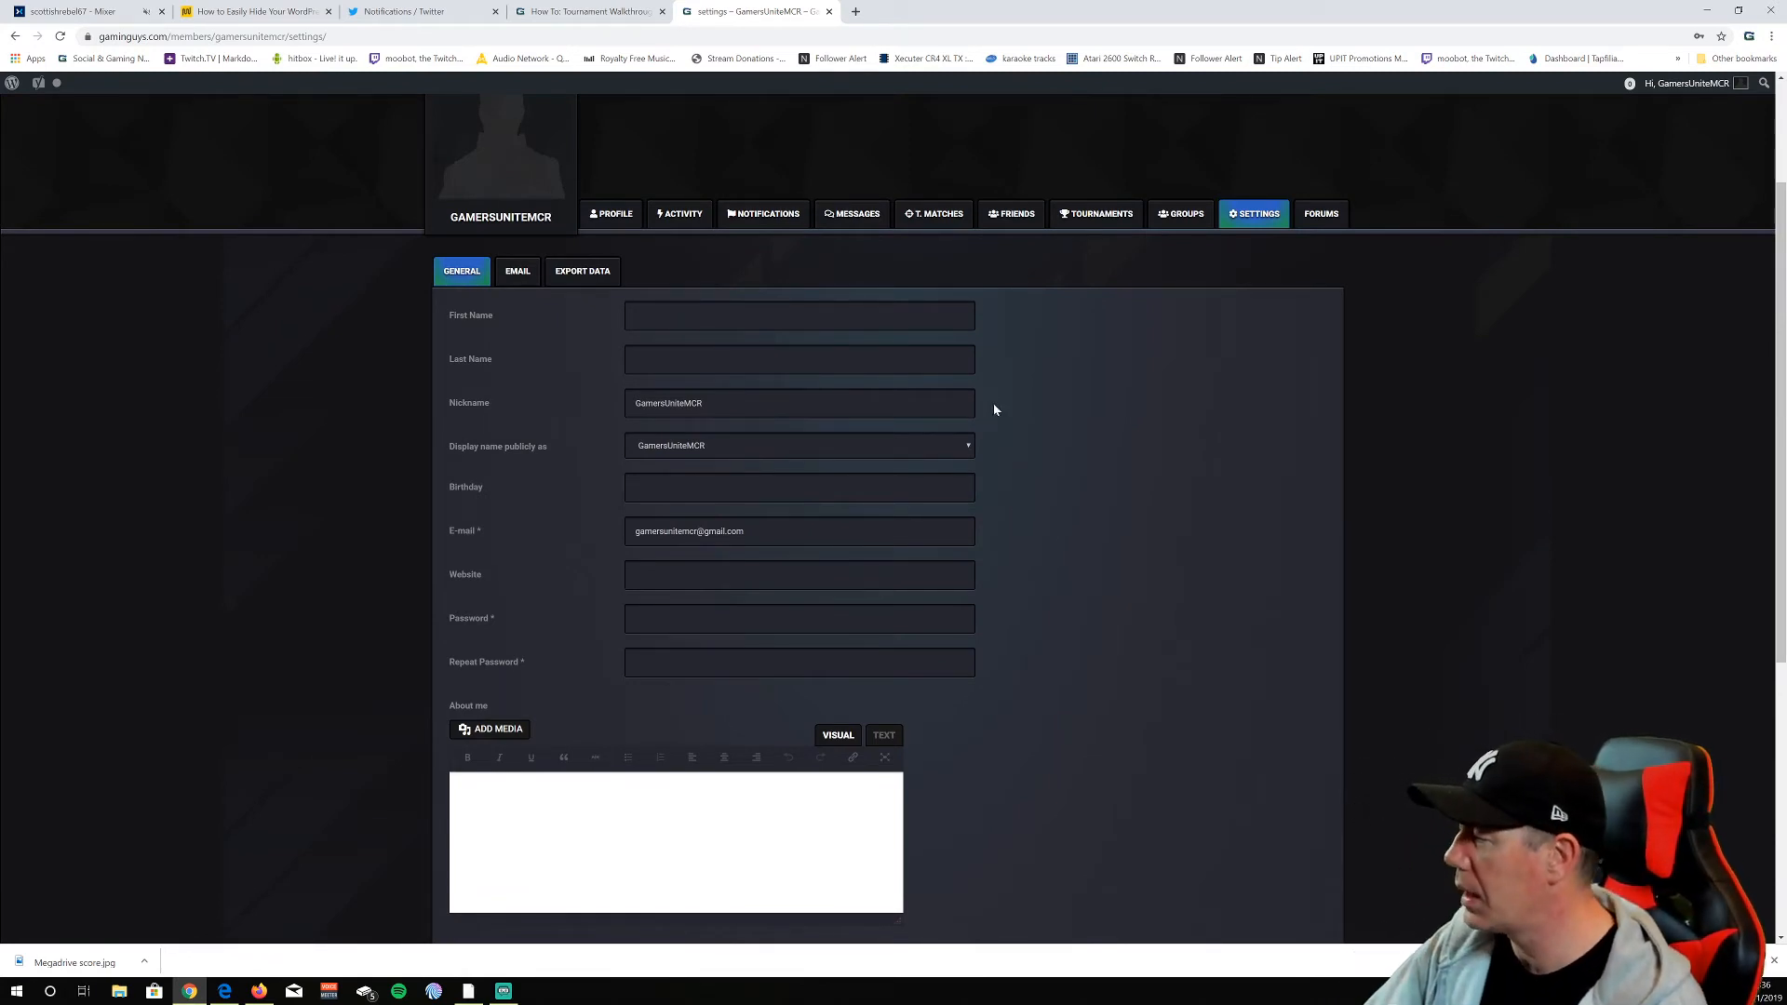
pyautogui.scroll(2, 1350, 451)
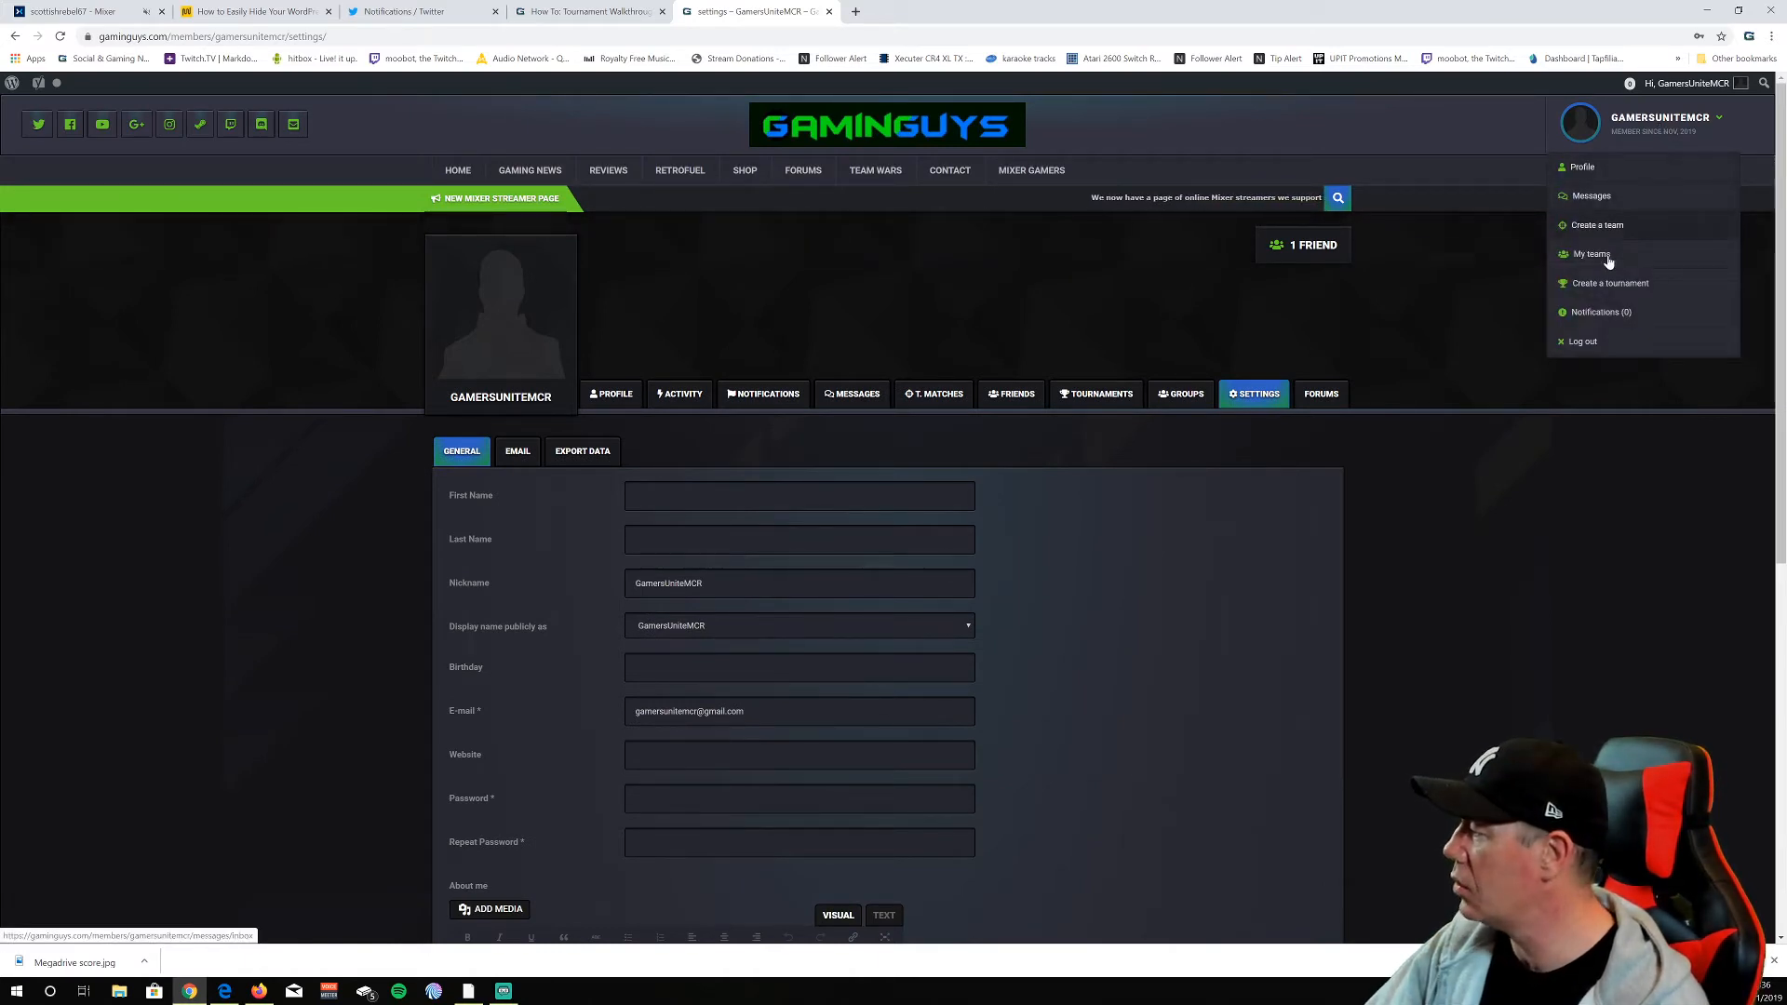
# Open the Twitter Terrors page from the account's own teams and start editing it
pyautogui.moveTo(1591, 260)
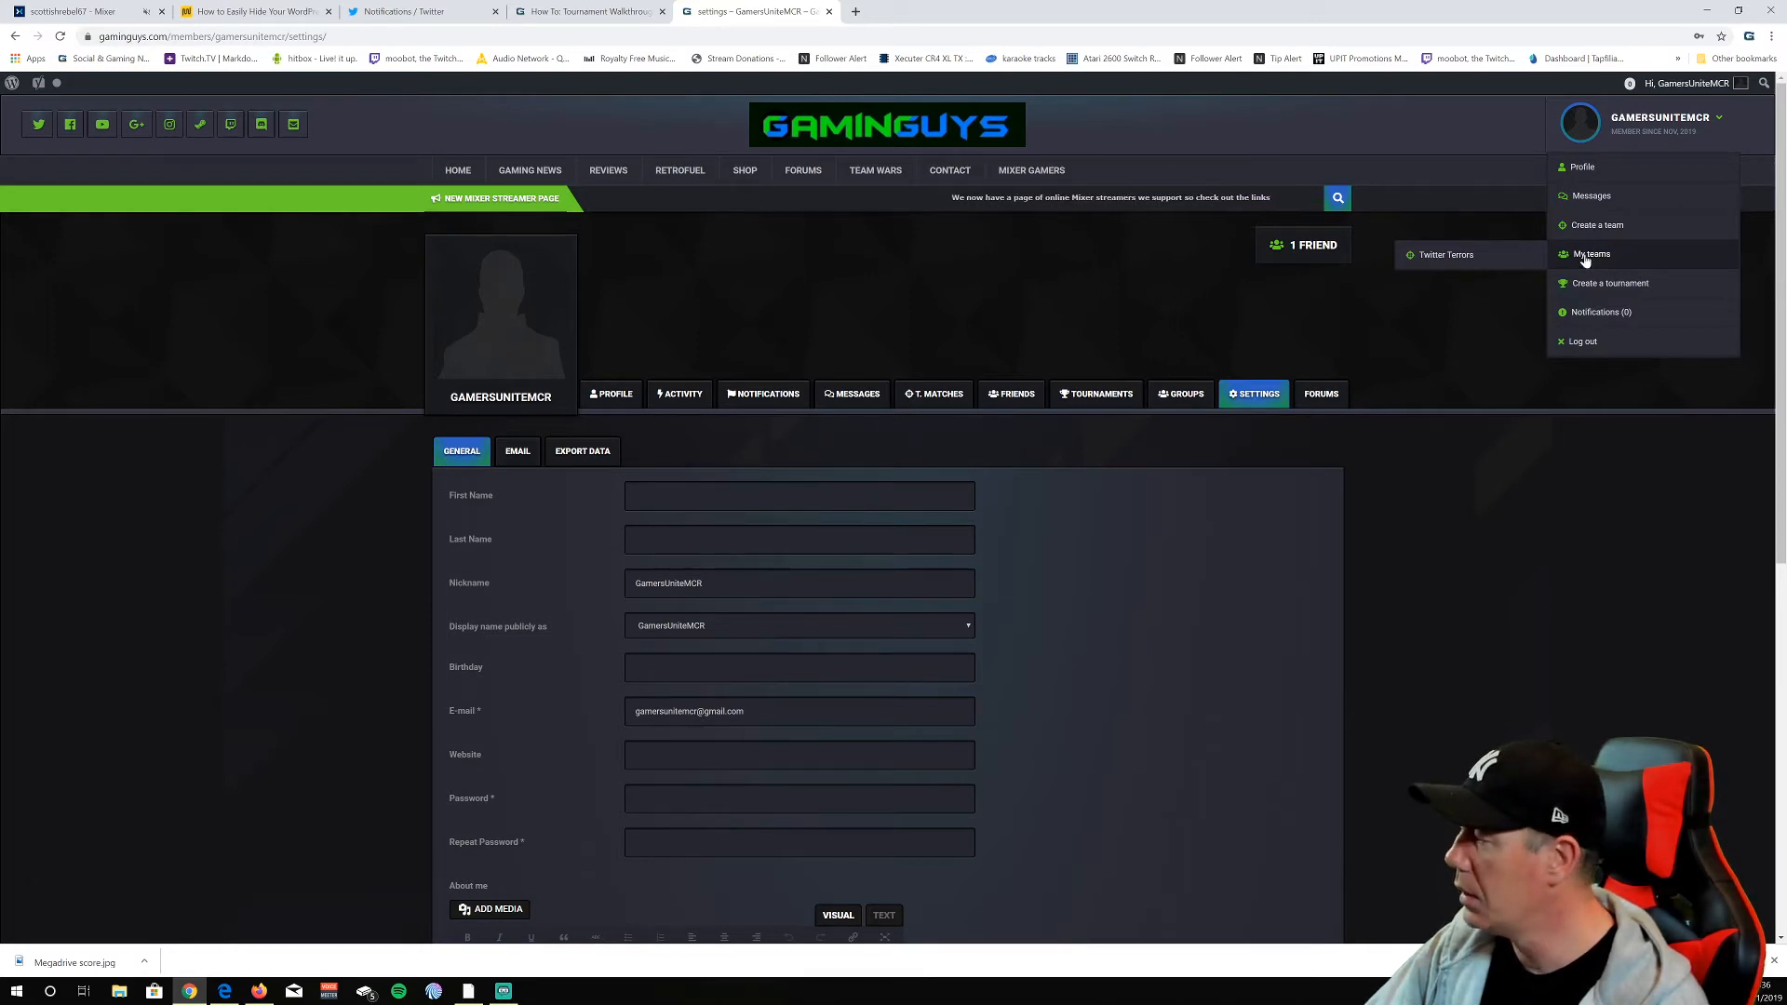
pyautogui.click(1445, 256)
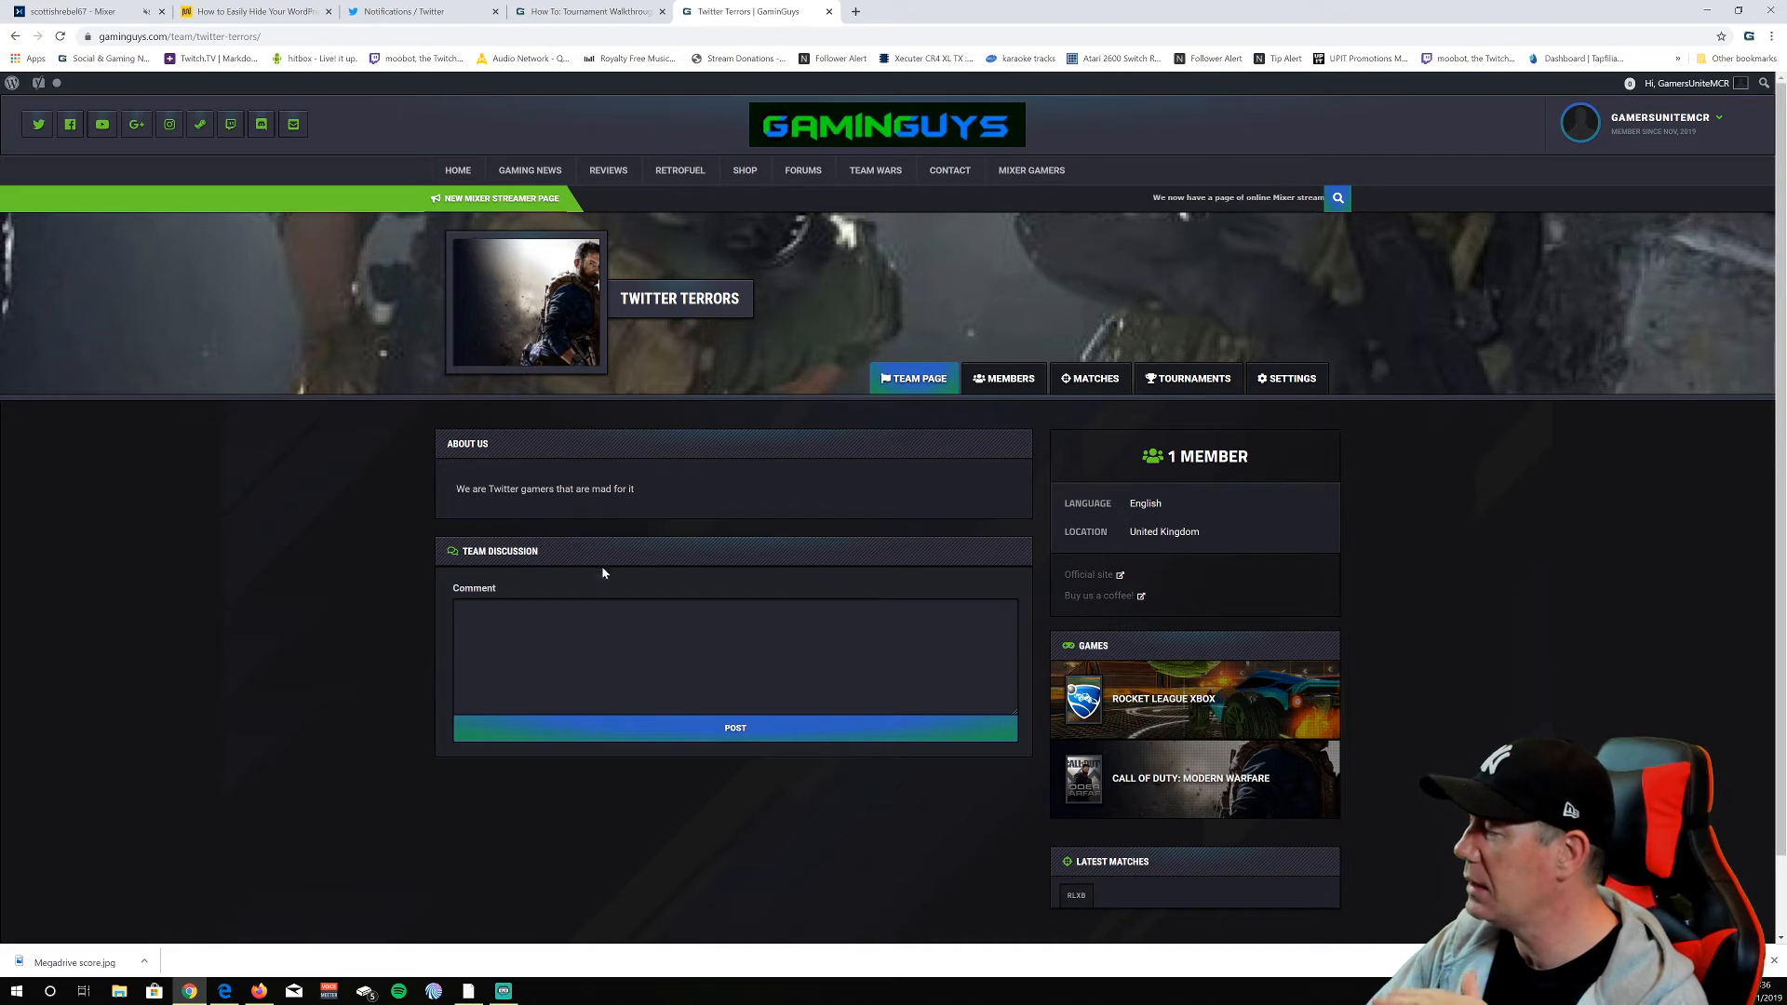
pyautogui.click(1281, 388)
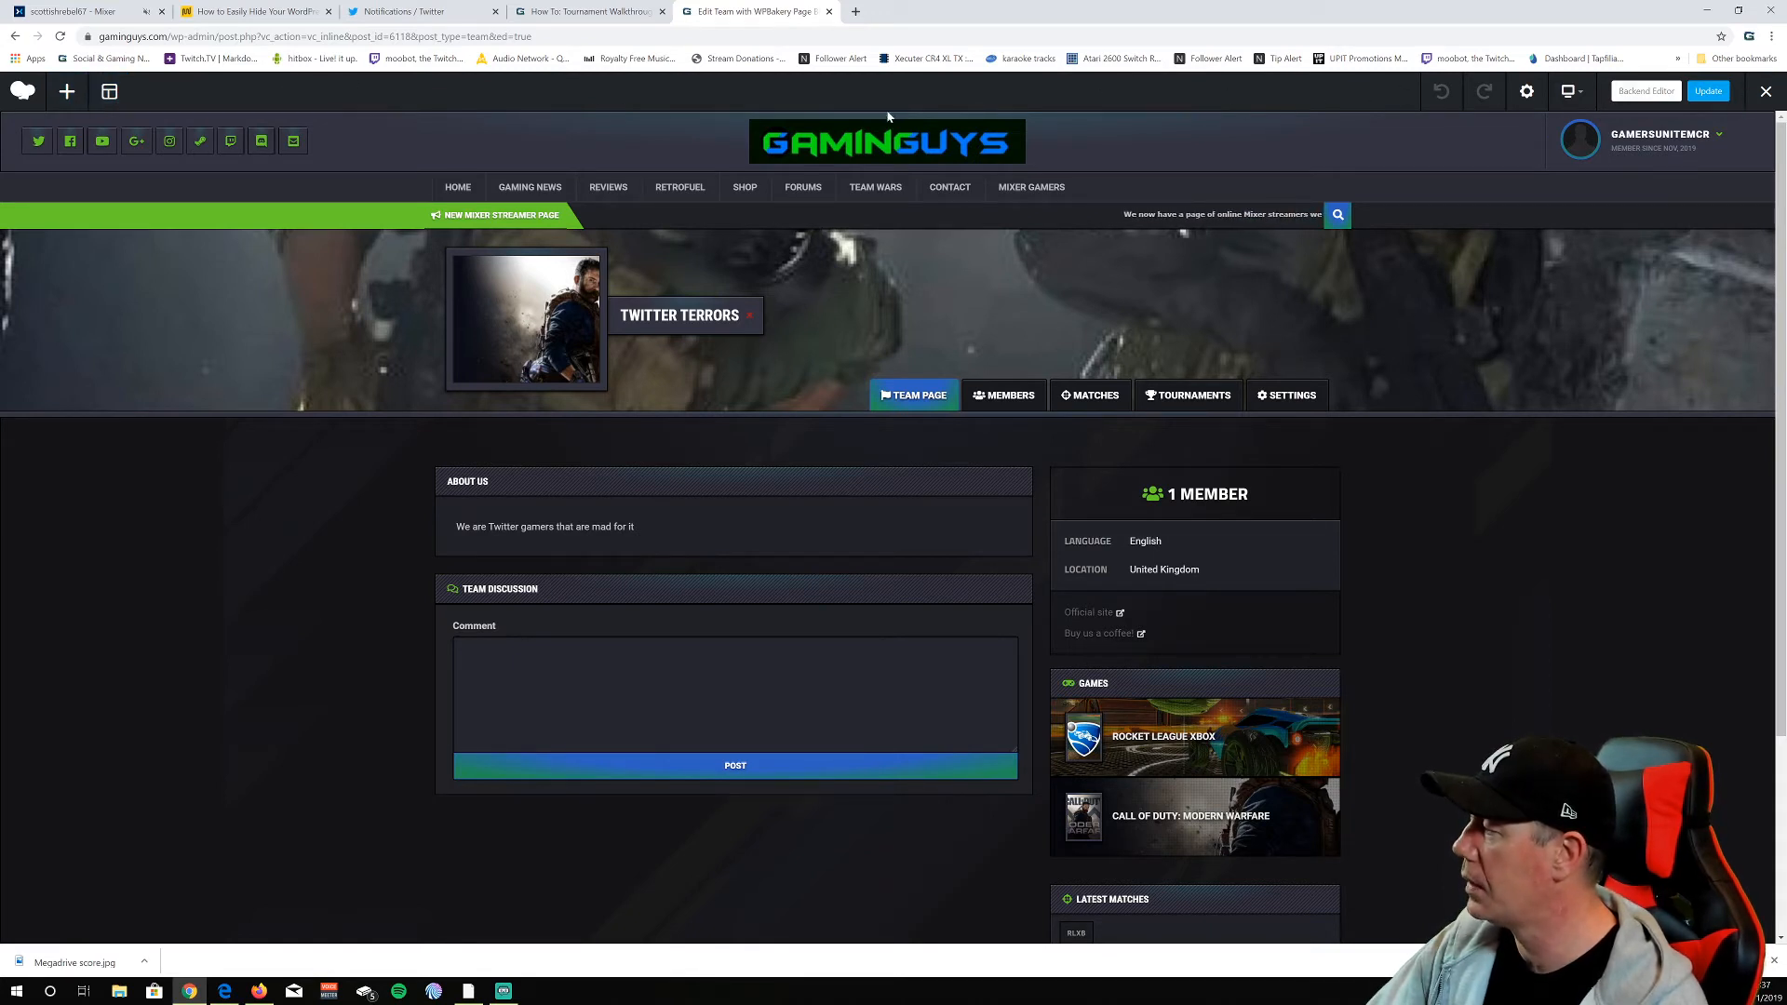
# Add a Social media Block below the team discussion and title it "Social Media"
pyautogui.moveTo(622, 772)
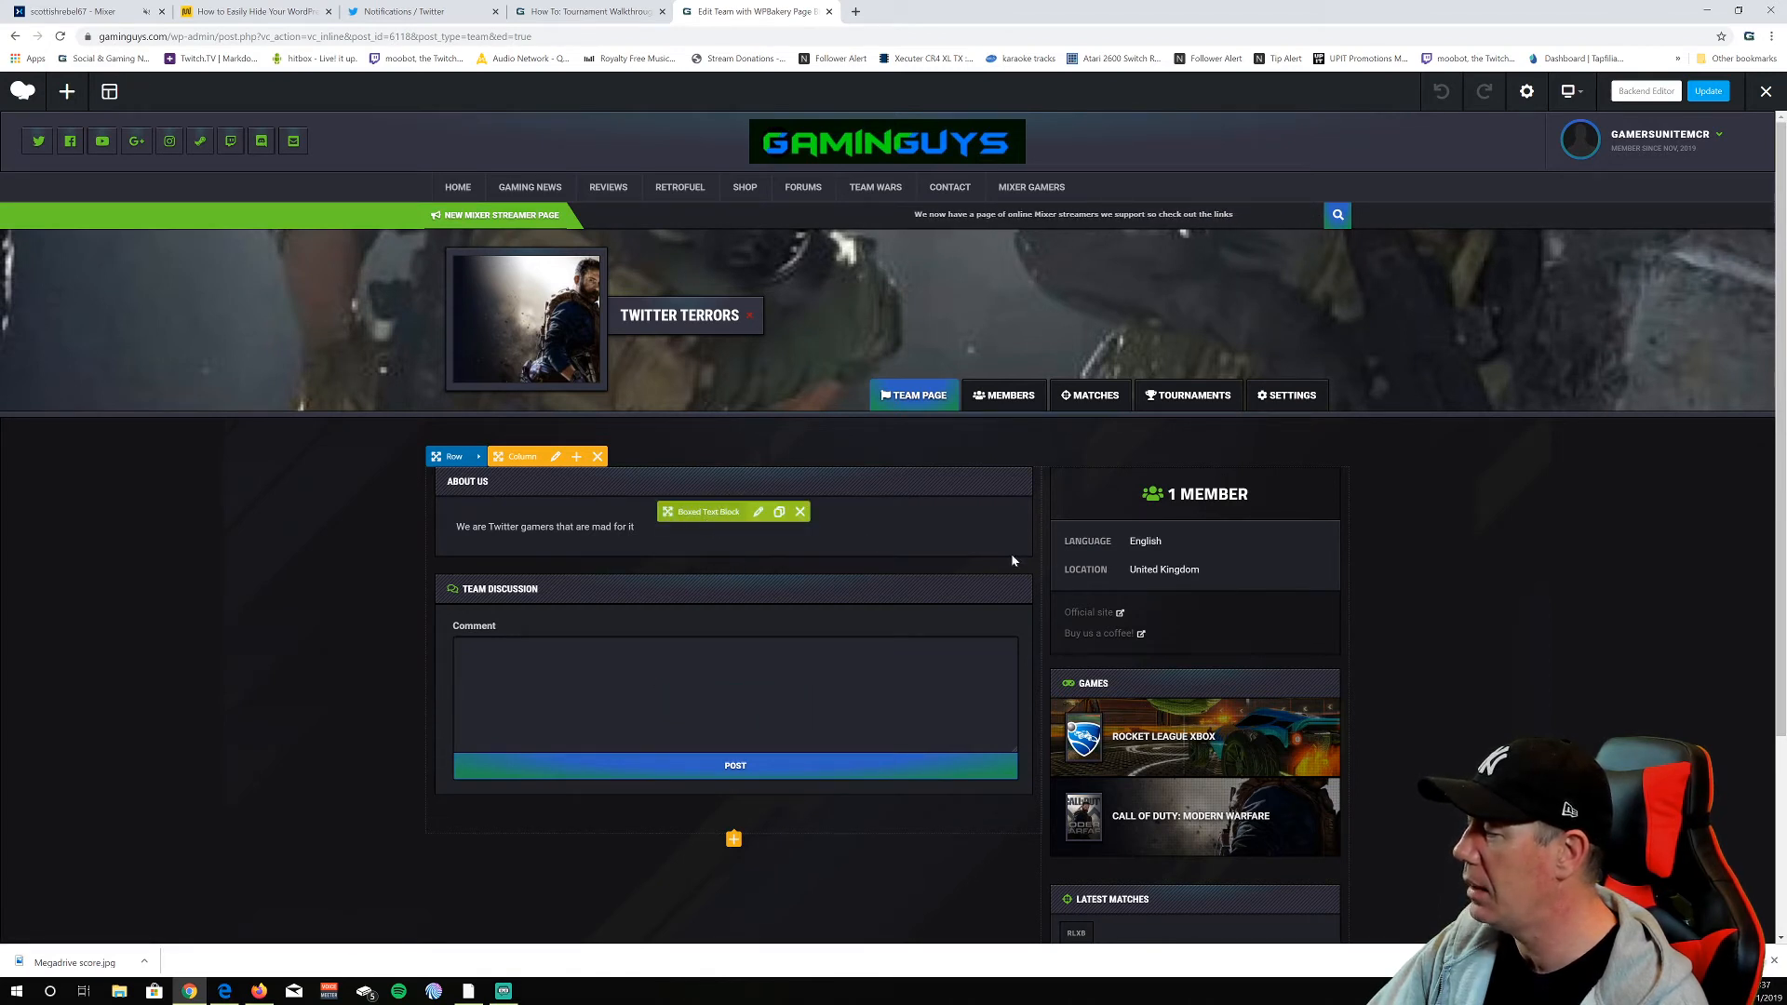
pyautogui.moveTo(1145, 569)
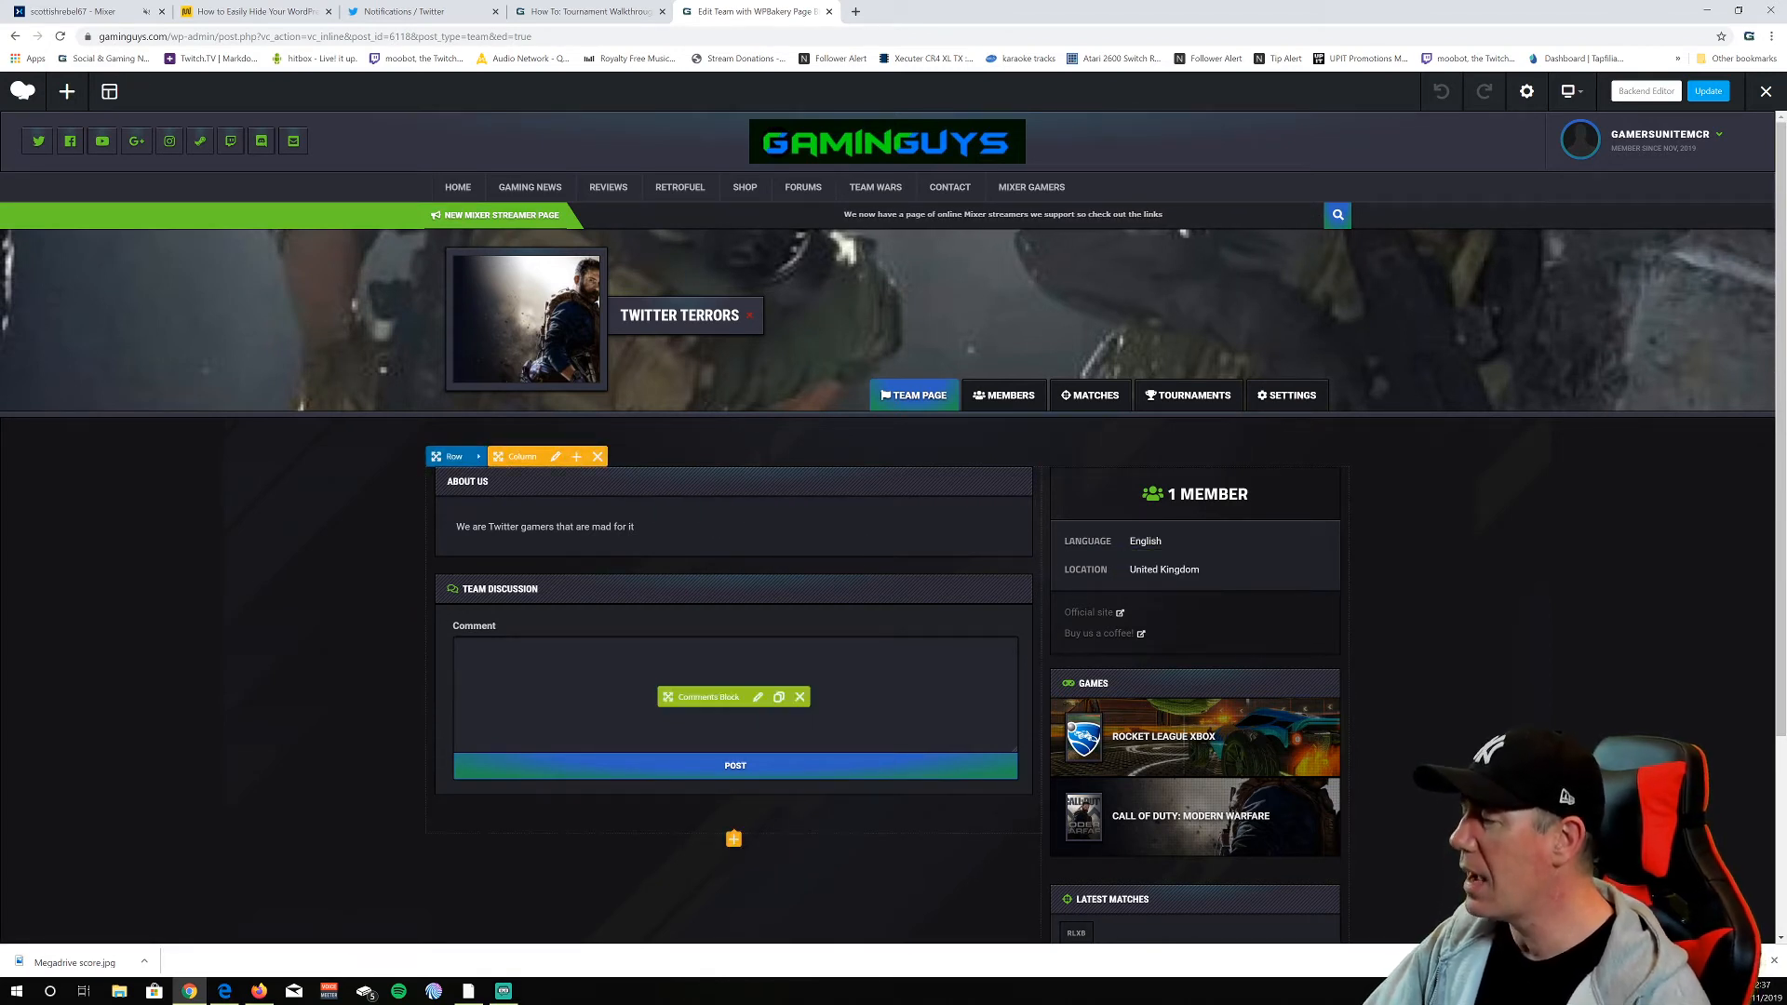
pyautogui.scroll(-2, 730, 838)
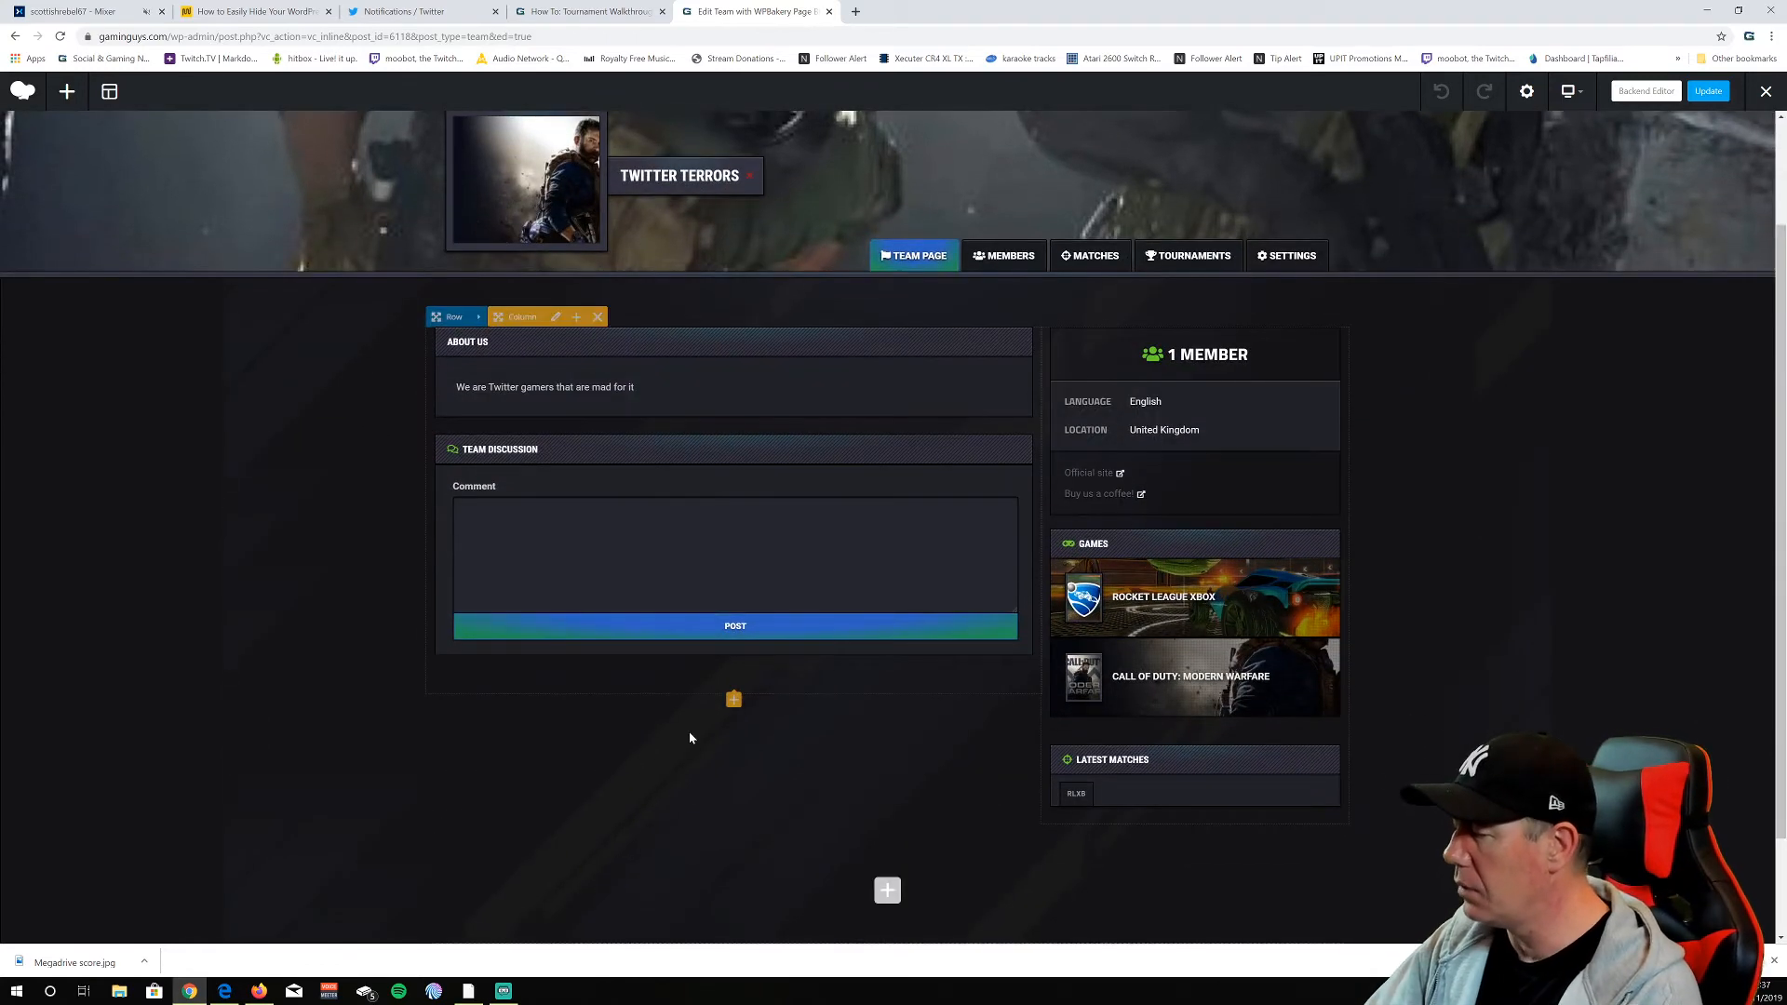
pyautogui.click(733, 700)
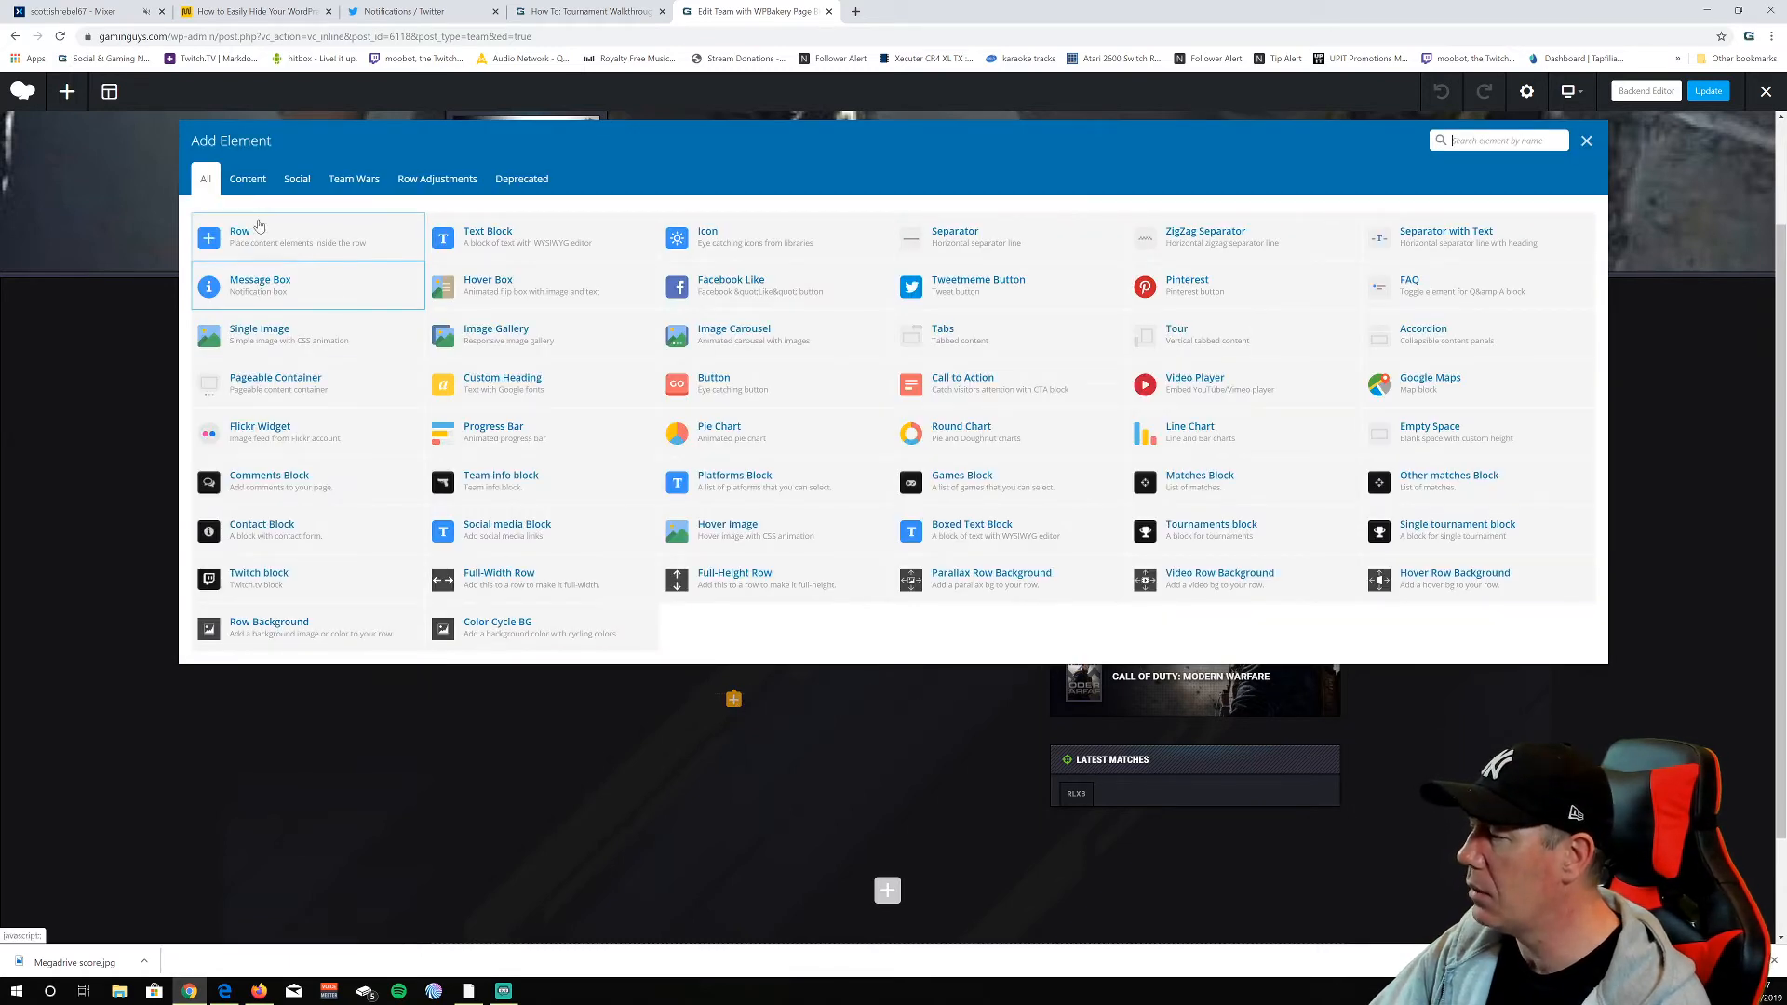
pyautogui.click(303, 186)
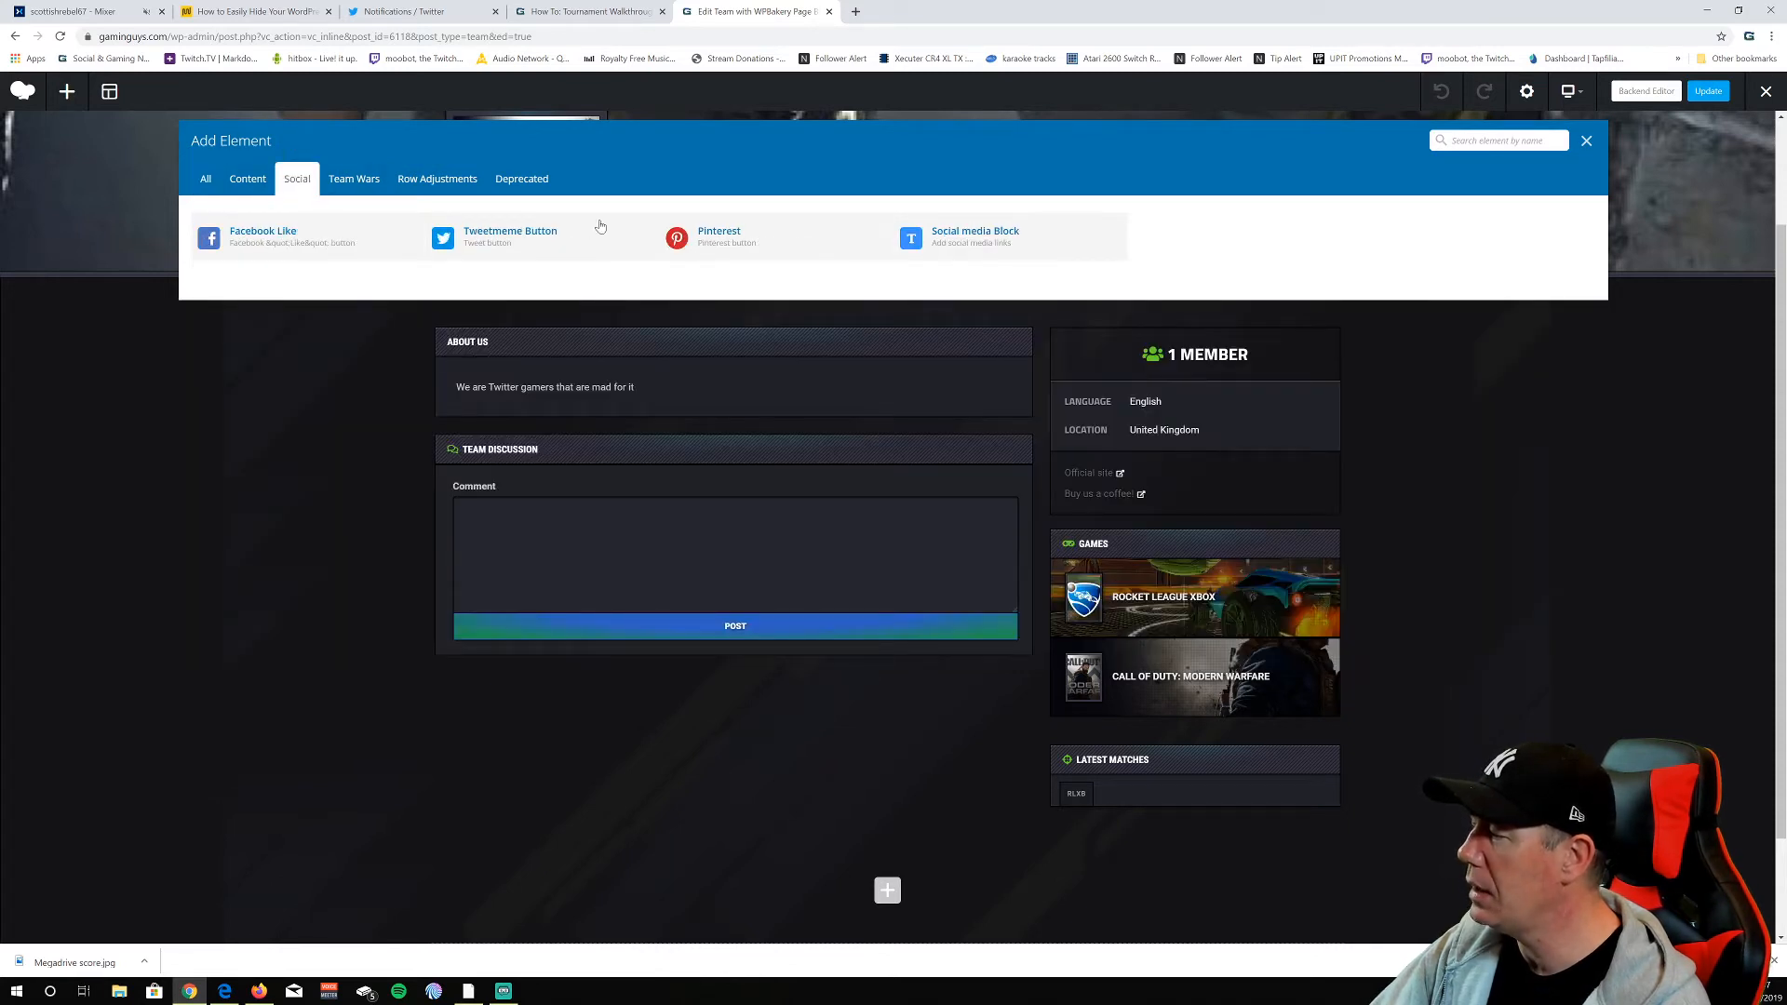
pyautogui.click(980, 244)
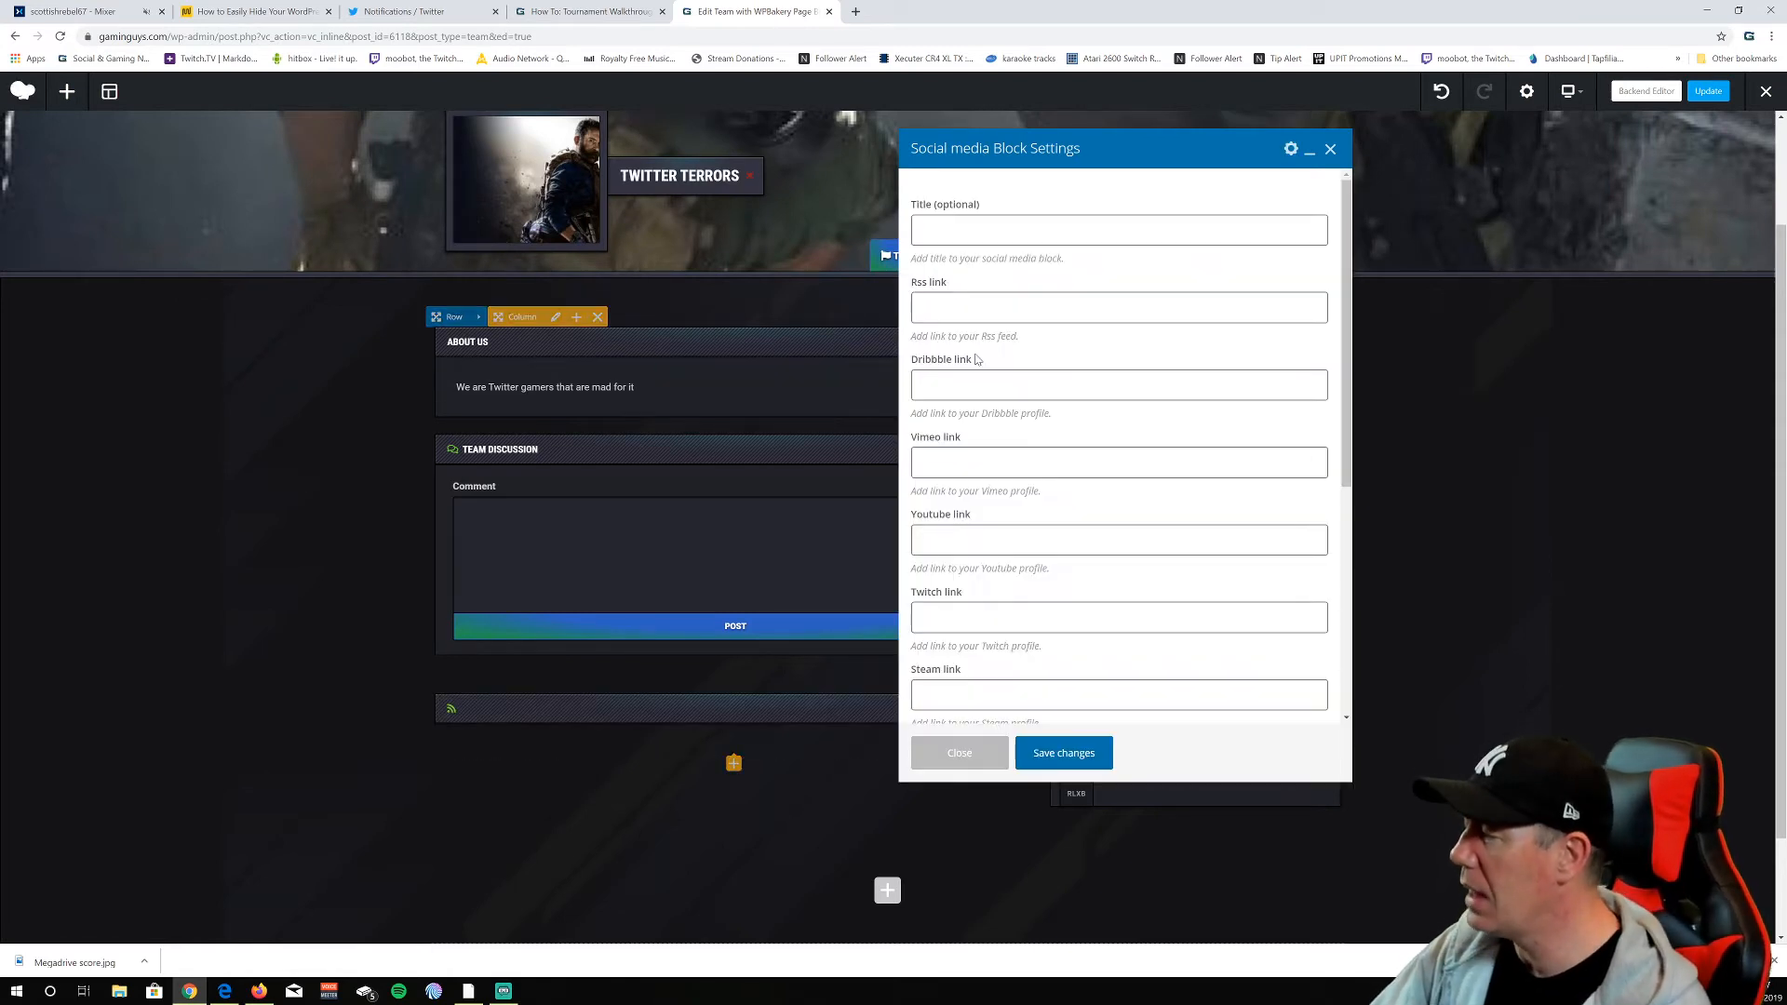
pyautogui.click(1119, 229)
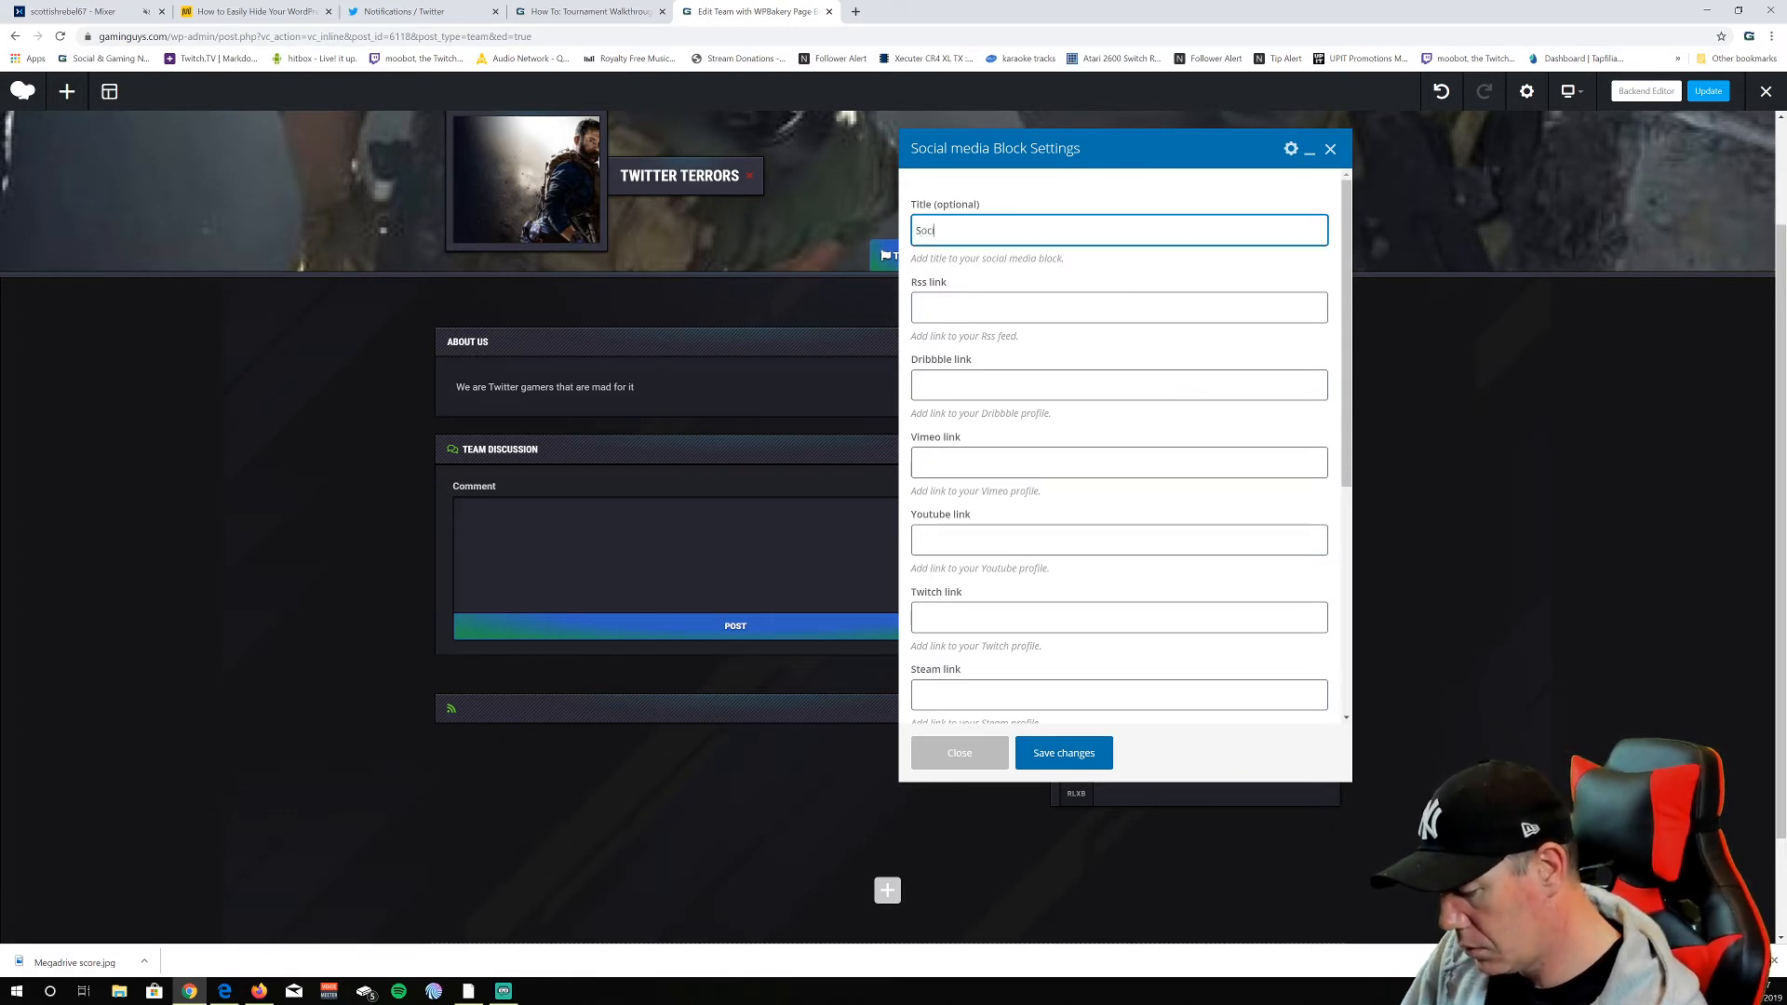
pyautogui.write('Social Media')
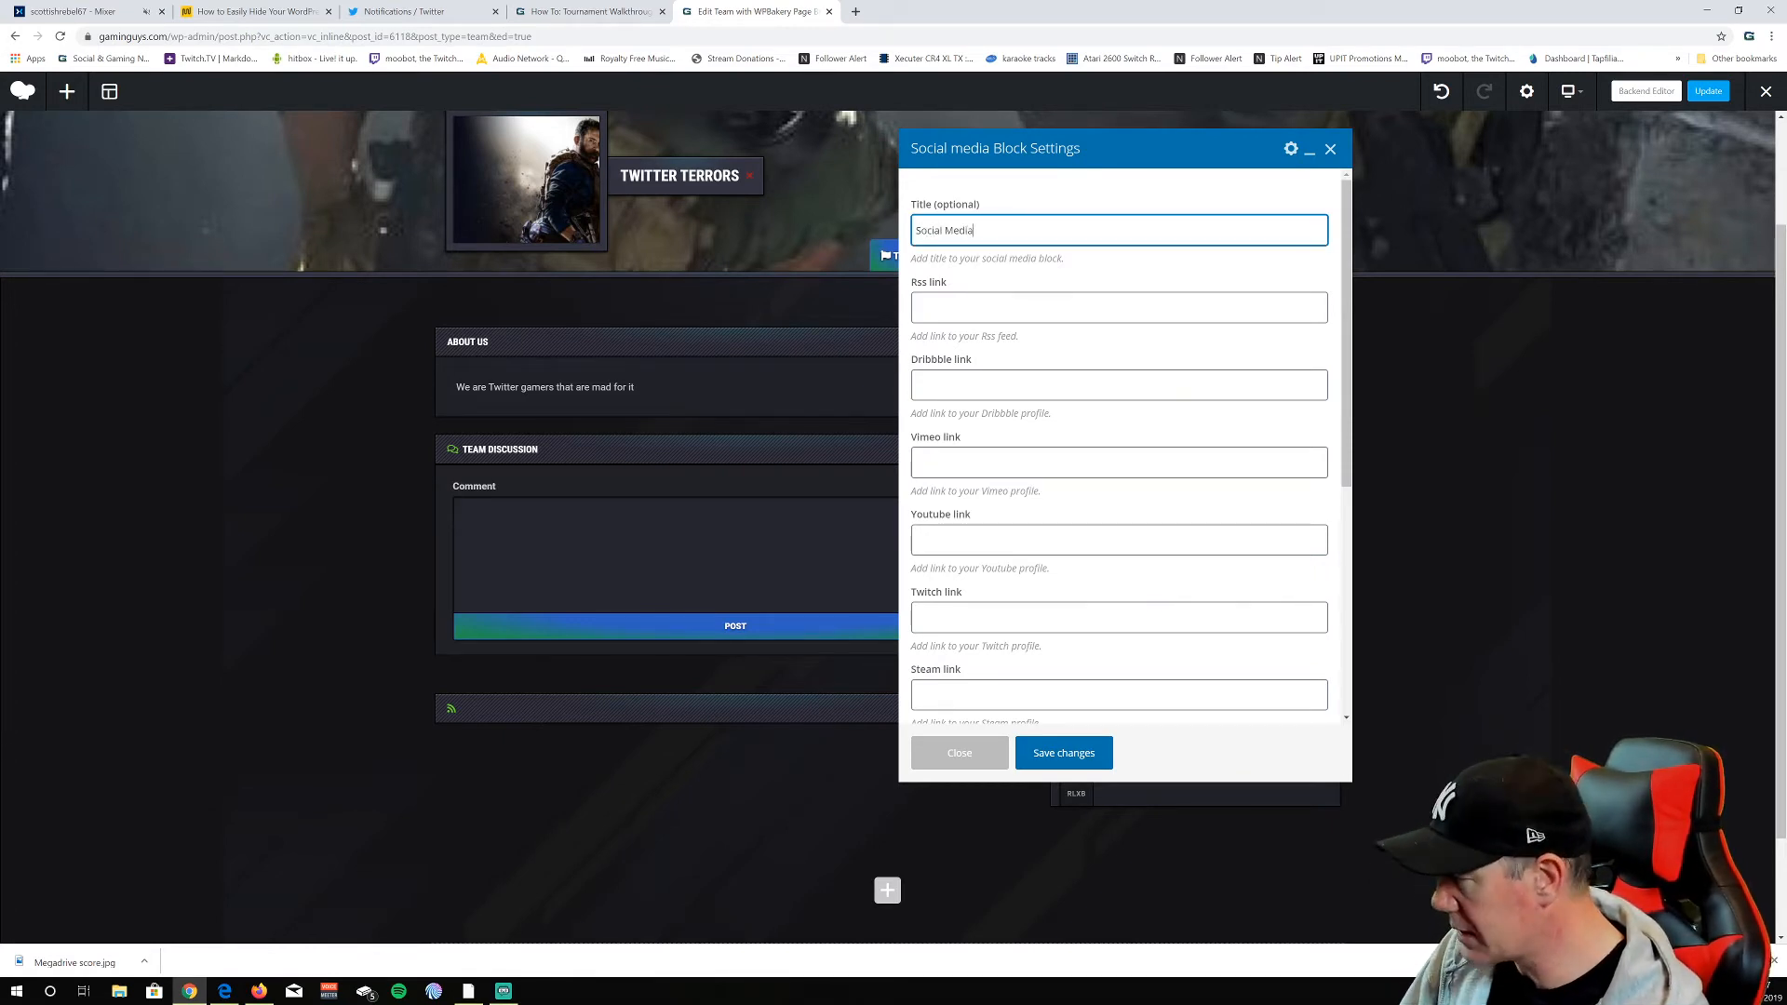
# Set the social media block's YouTube link to youtube.com/officialgaminguys
pyautogui.scroll(-1, 986, 437)
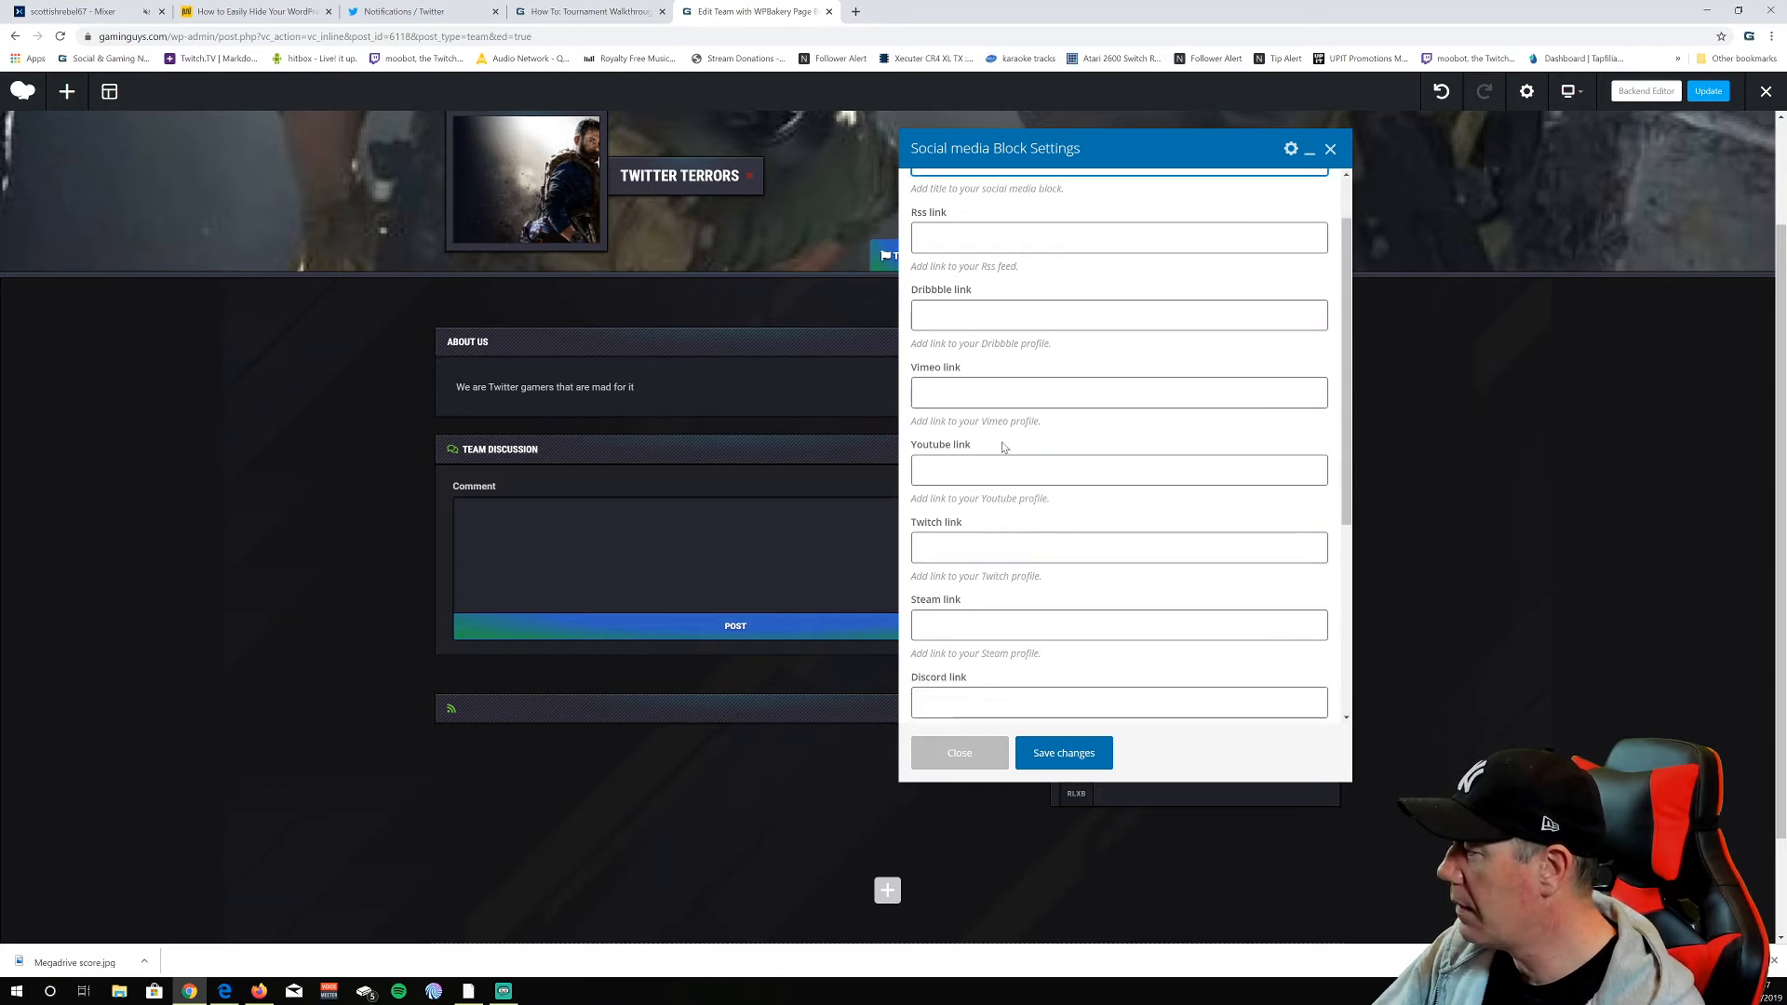
pyautogui.click(1119, 470)
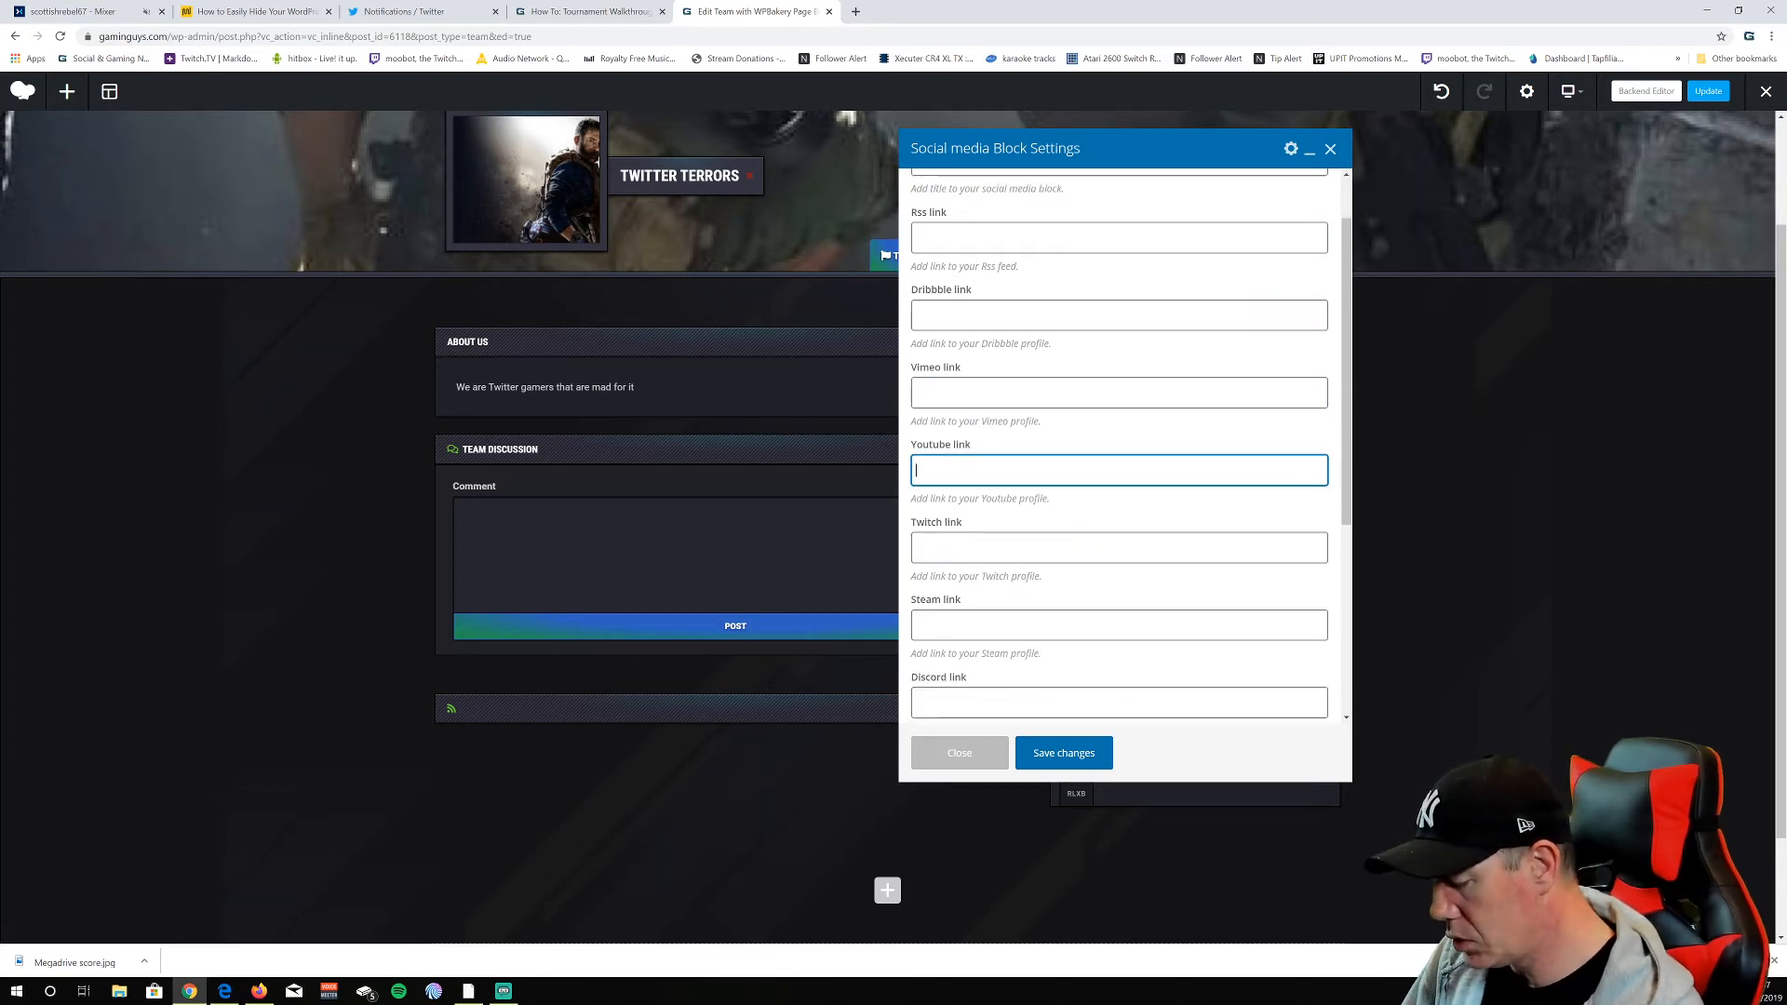
pyautogui.write('youtu')
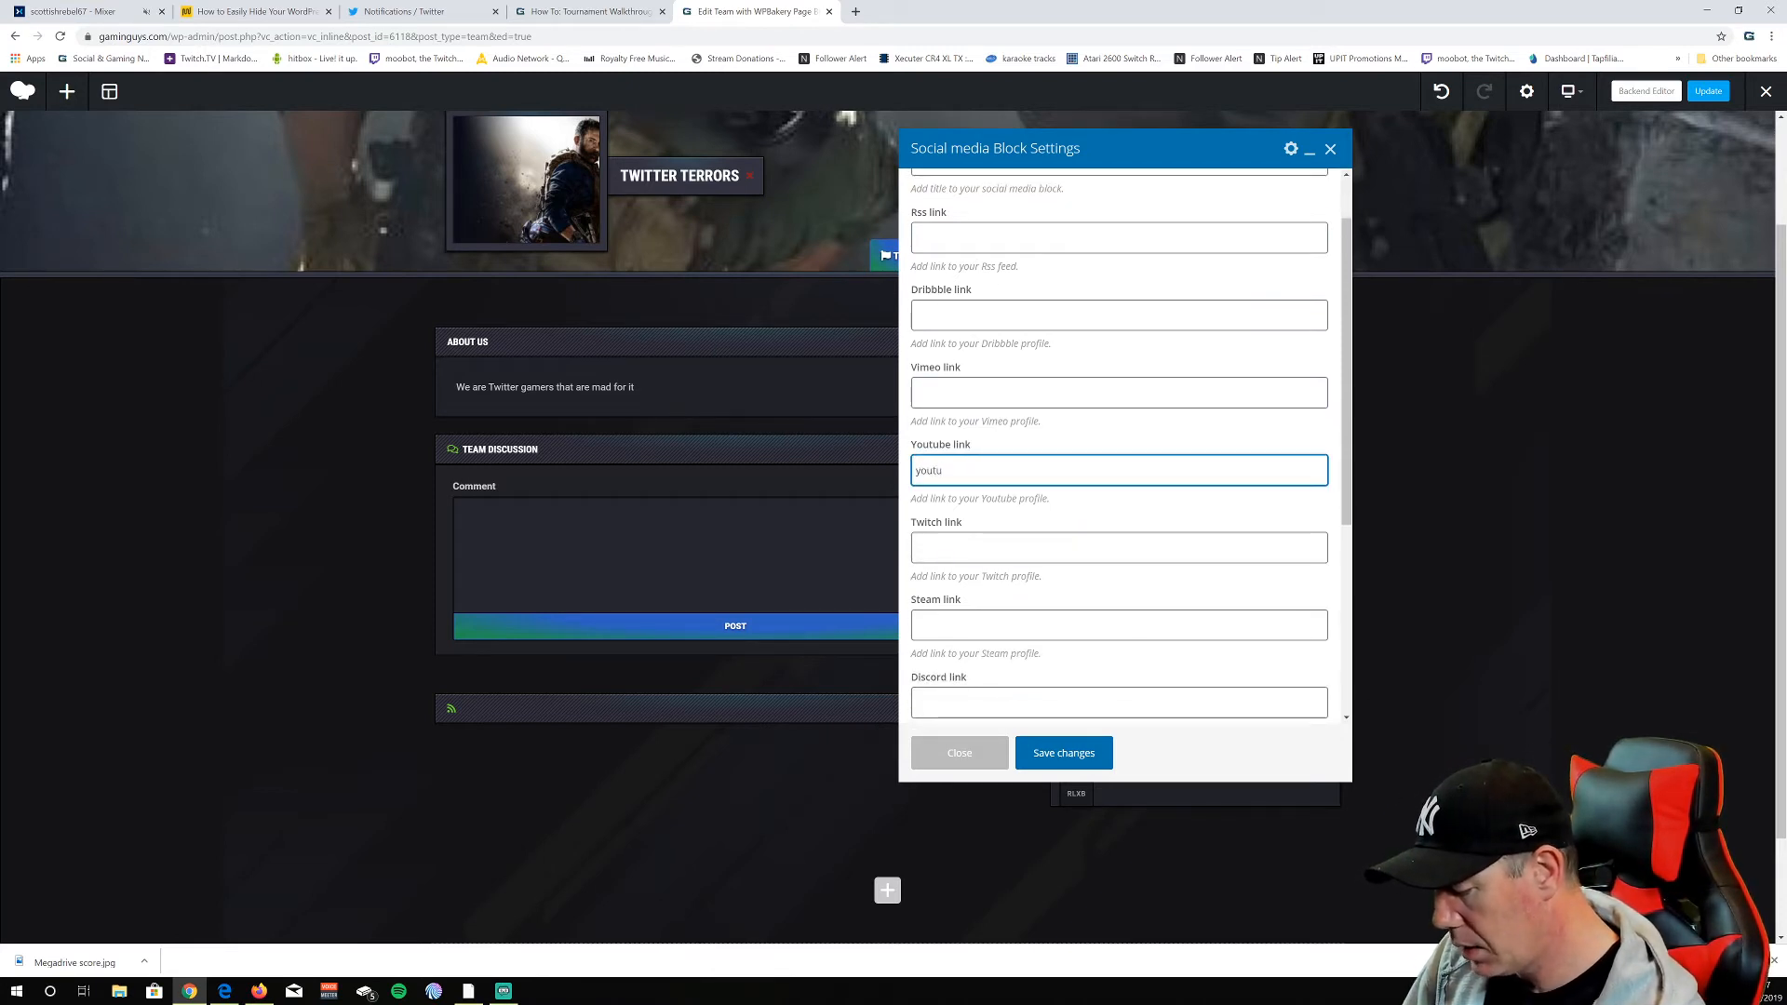
pyautogui.write('be.com/officialga')
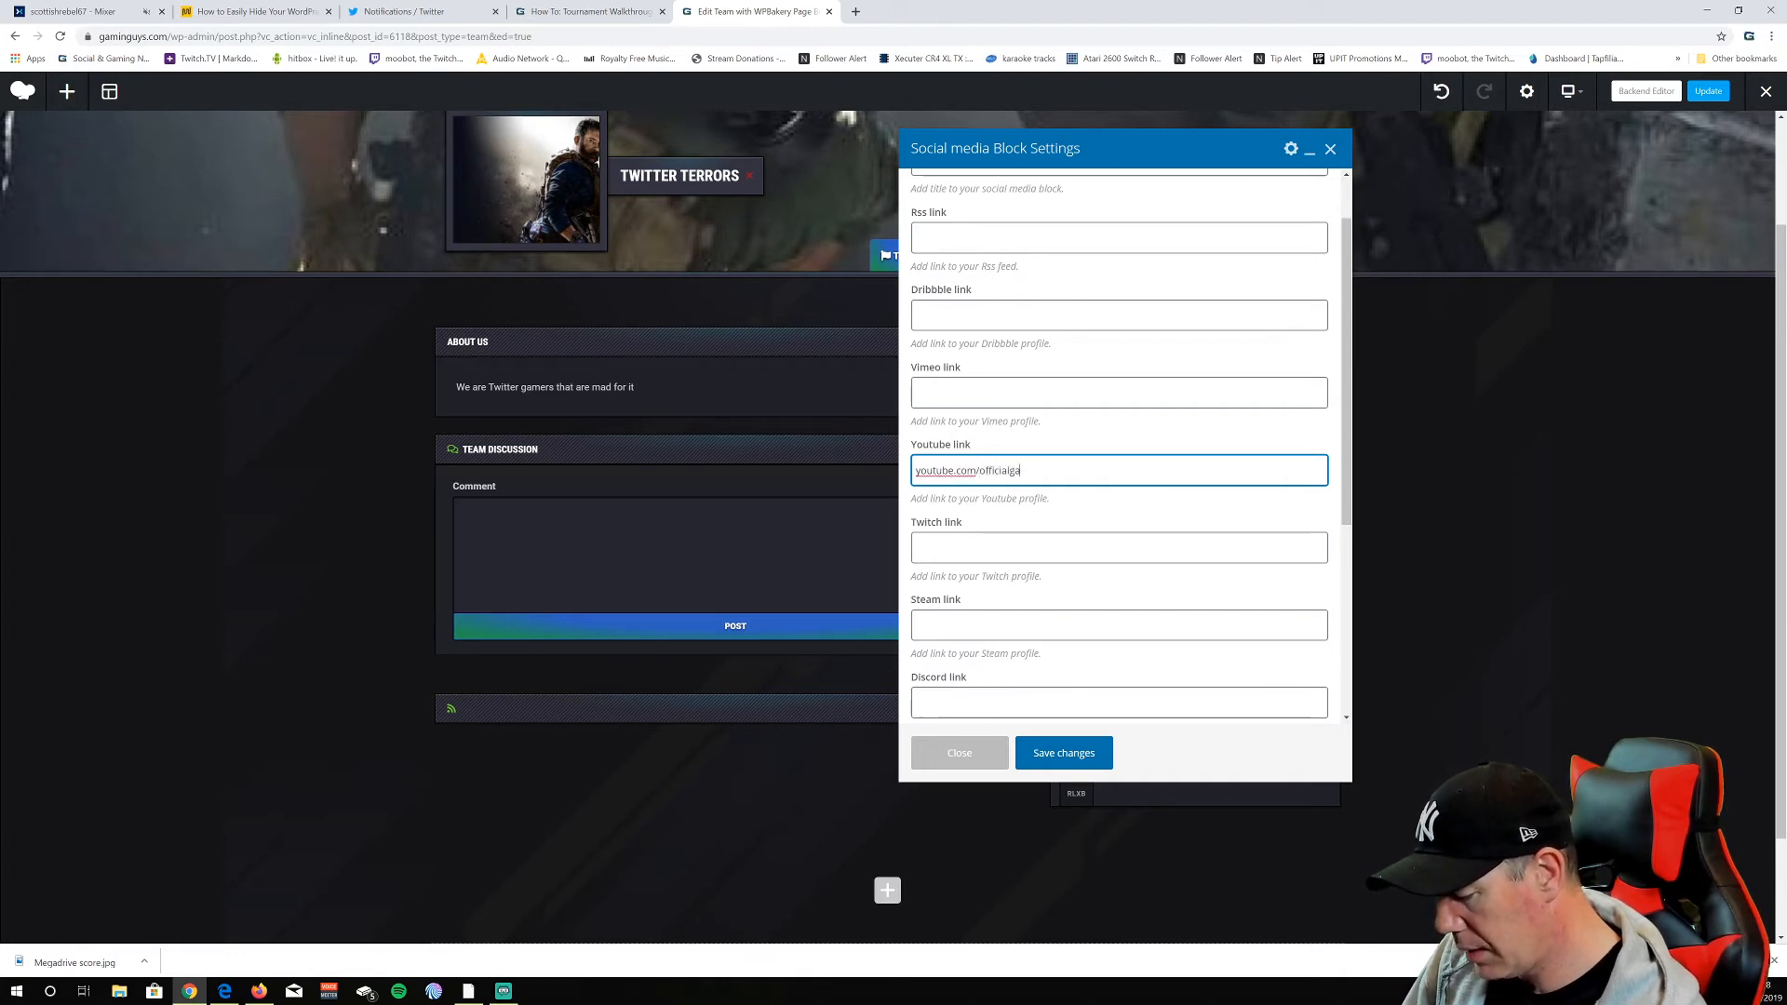
pyautogui.write('minguys')
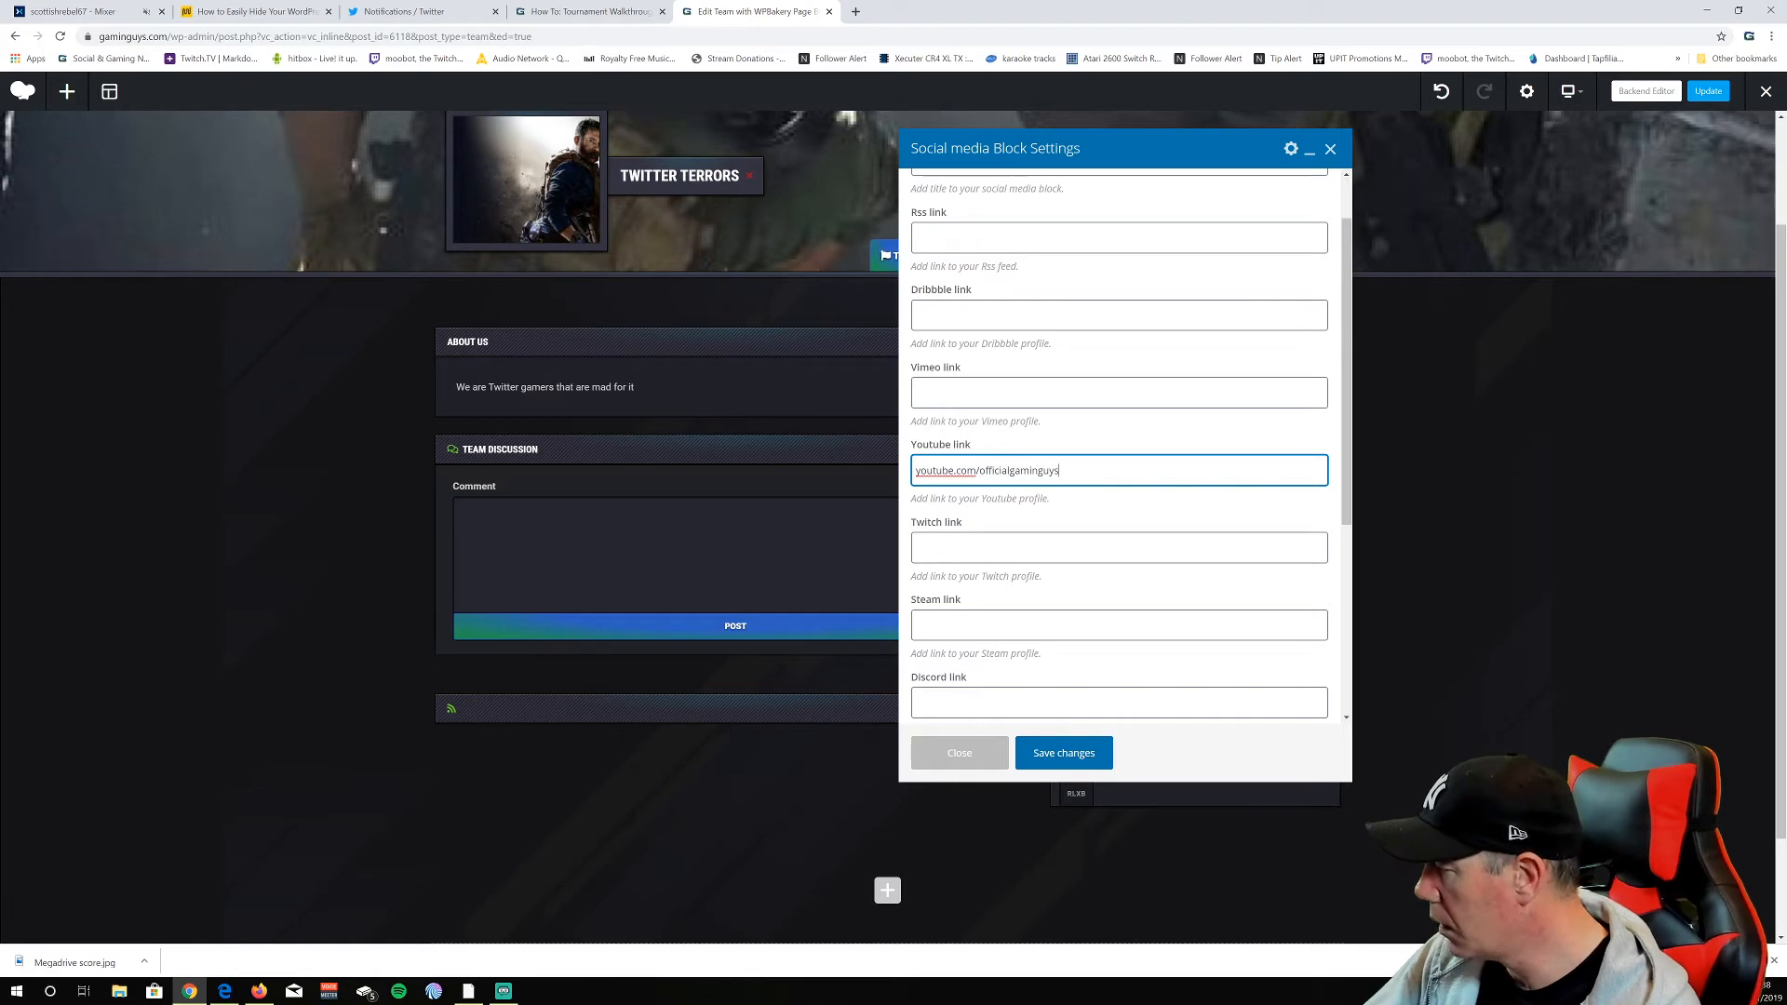
# Set the social media block's Twitch link to twitch.tv/gaminguystv
pyautogui.press('Tab')
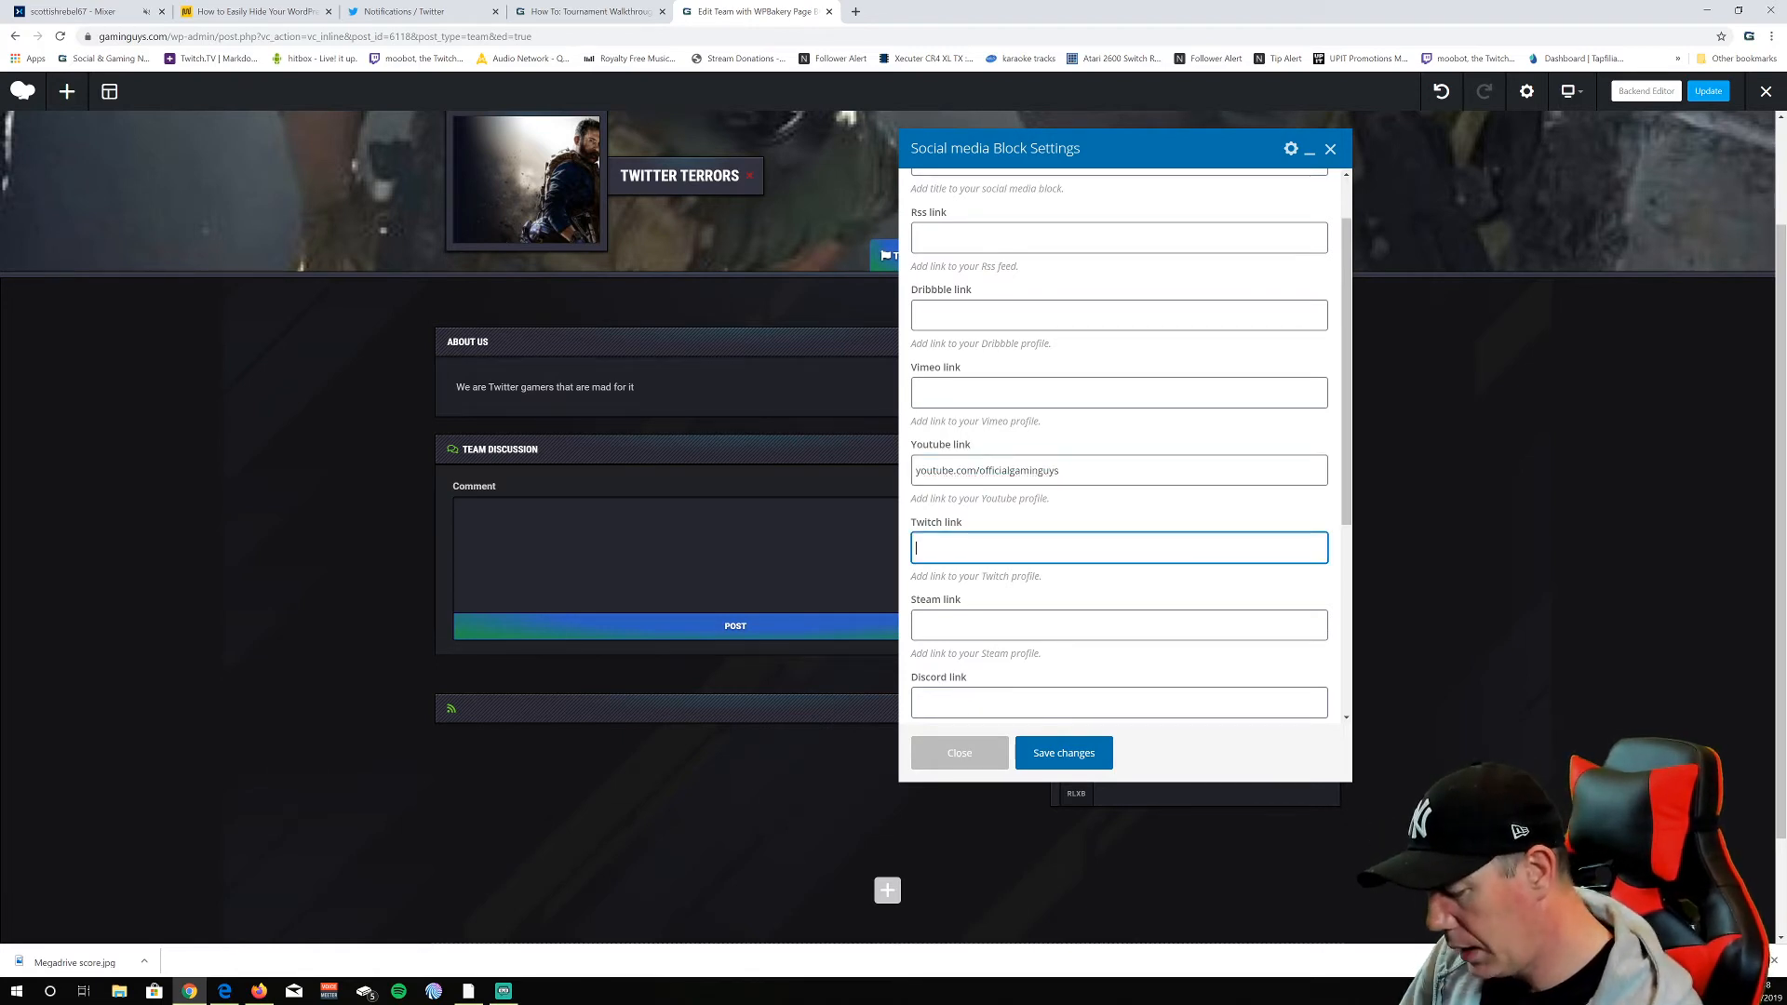
pyautogui.write('twitch.tv/gaminguys')
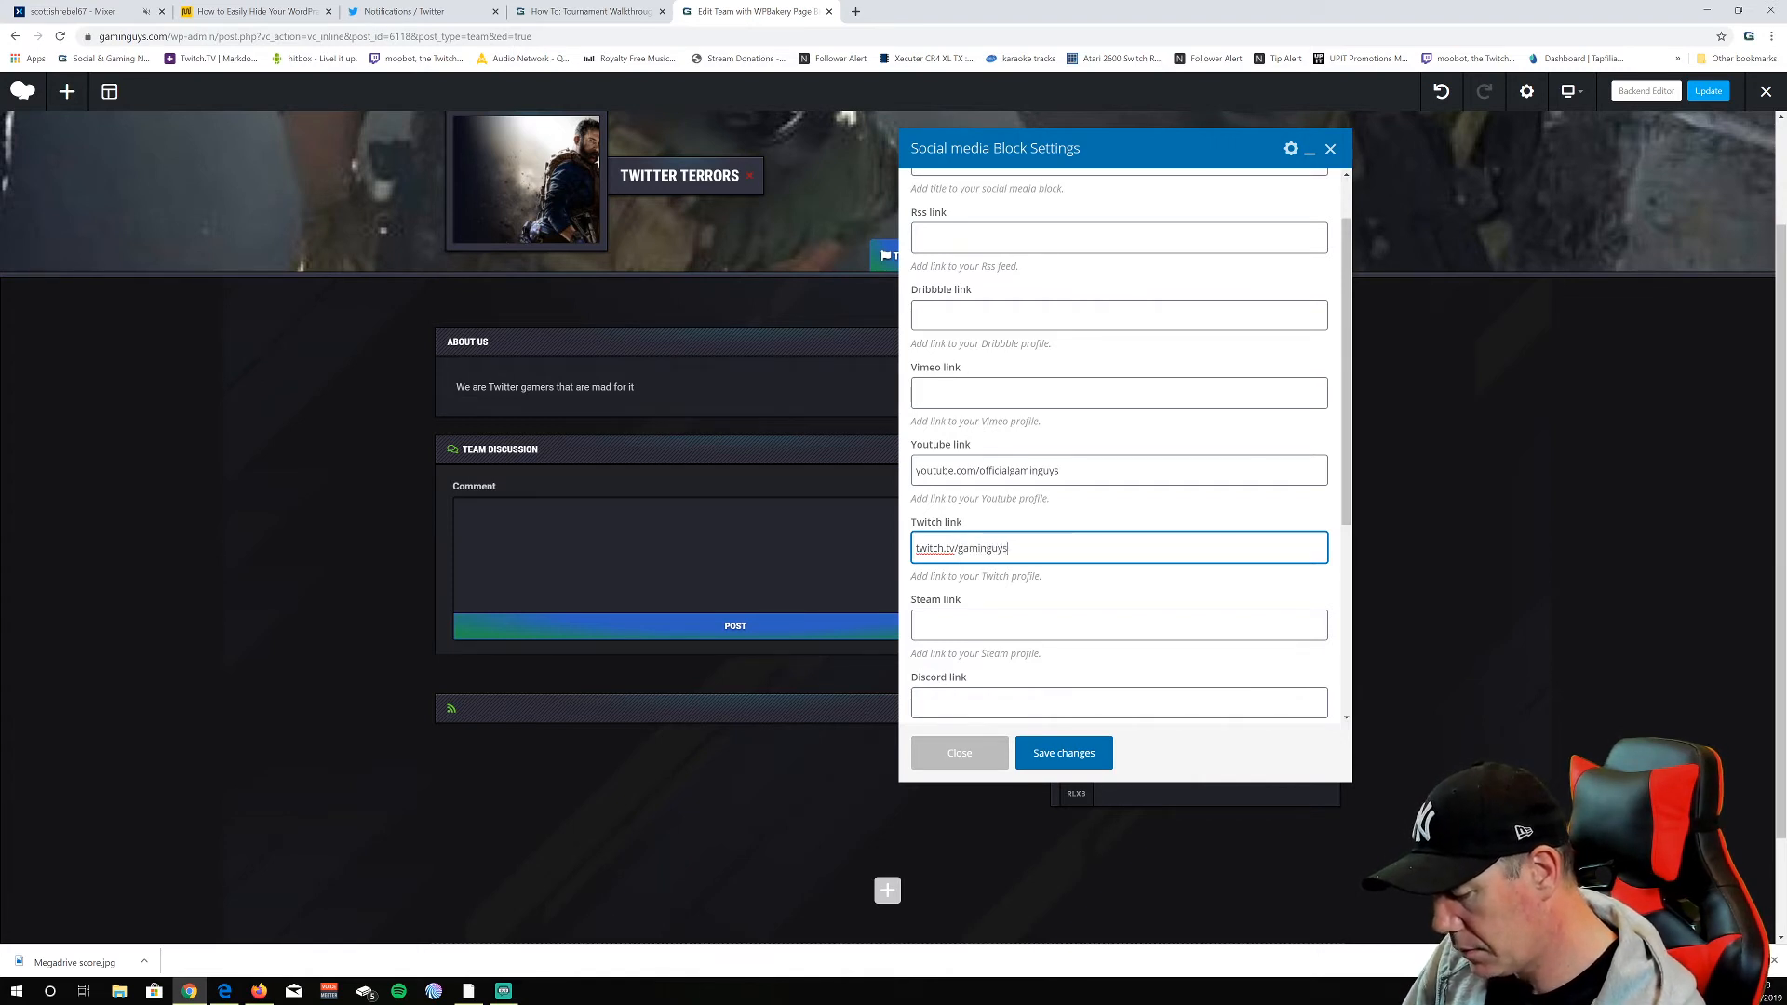
pyautogui.write('tv')
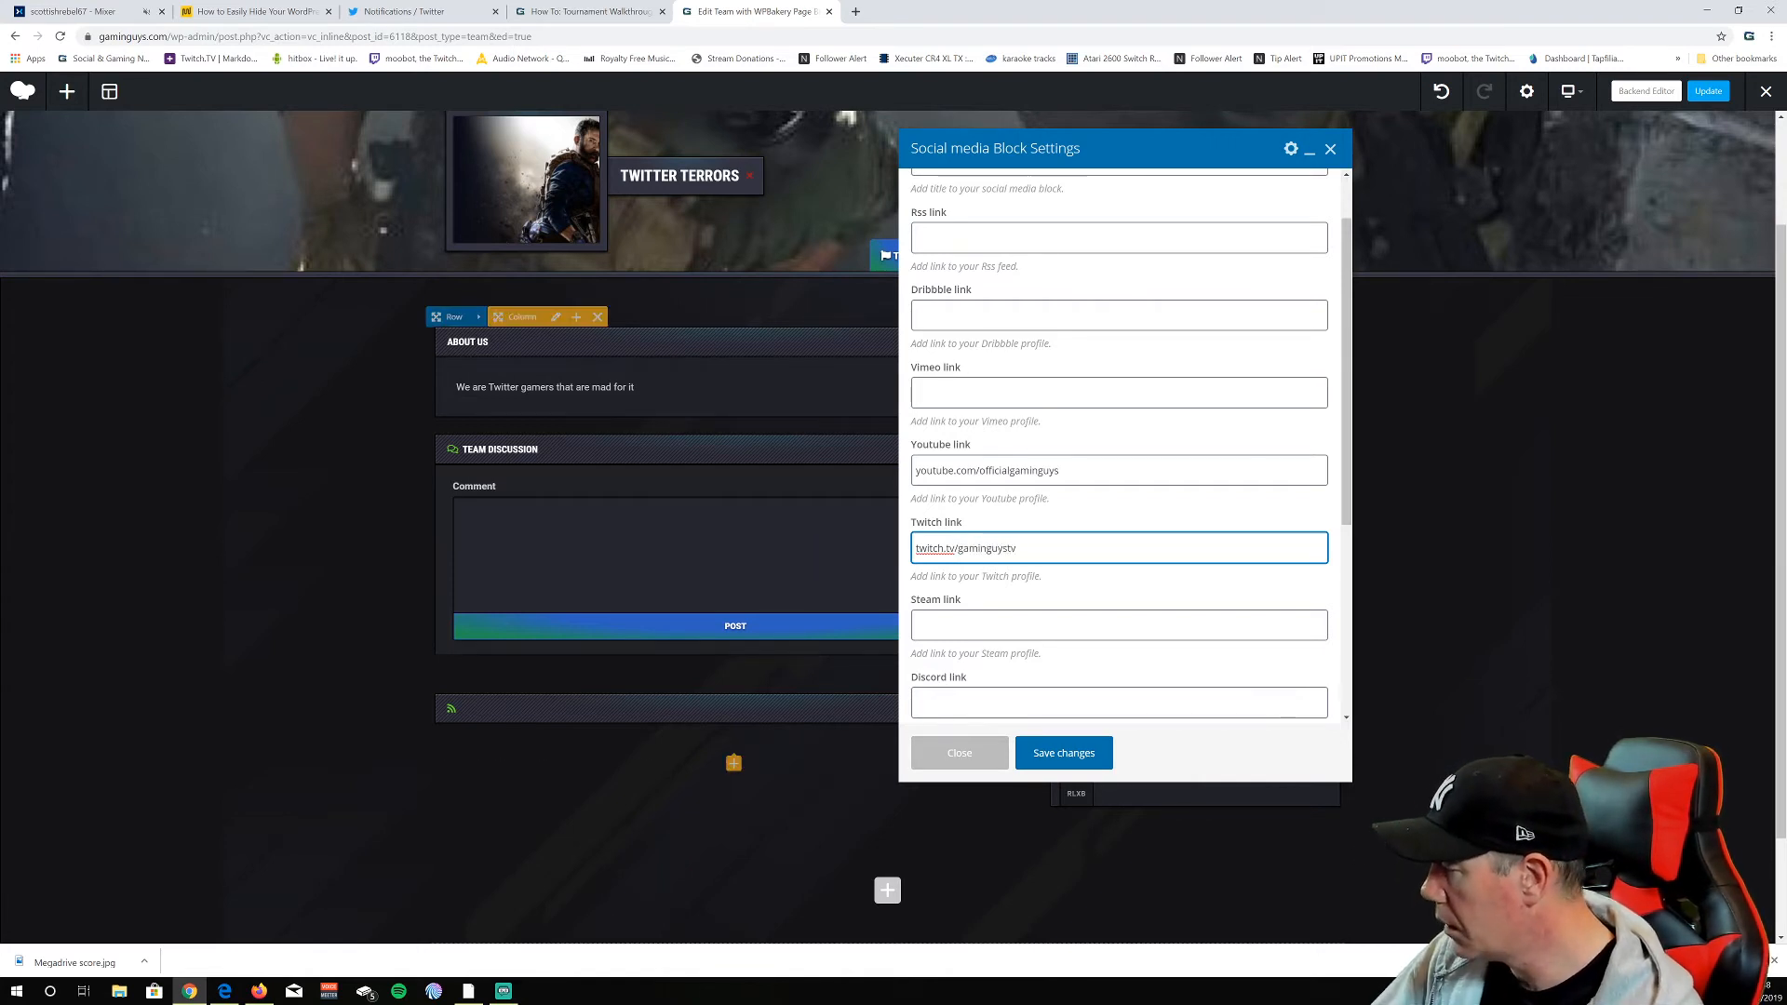
# Set the Twitter link to twitter.com/gamin_guys, then save and close the social media block's settings
pyautogui.scroll(-2, 1119, 503)
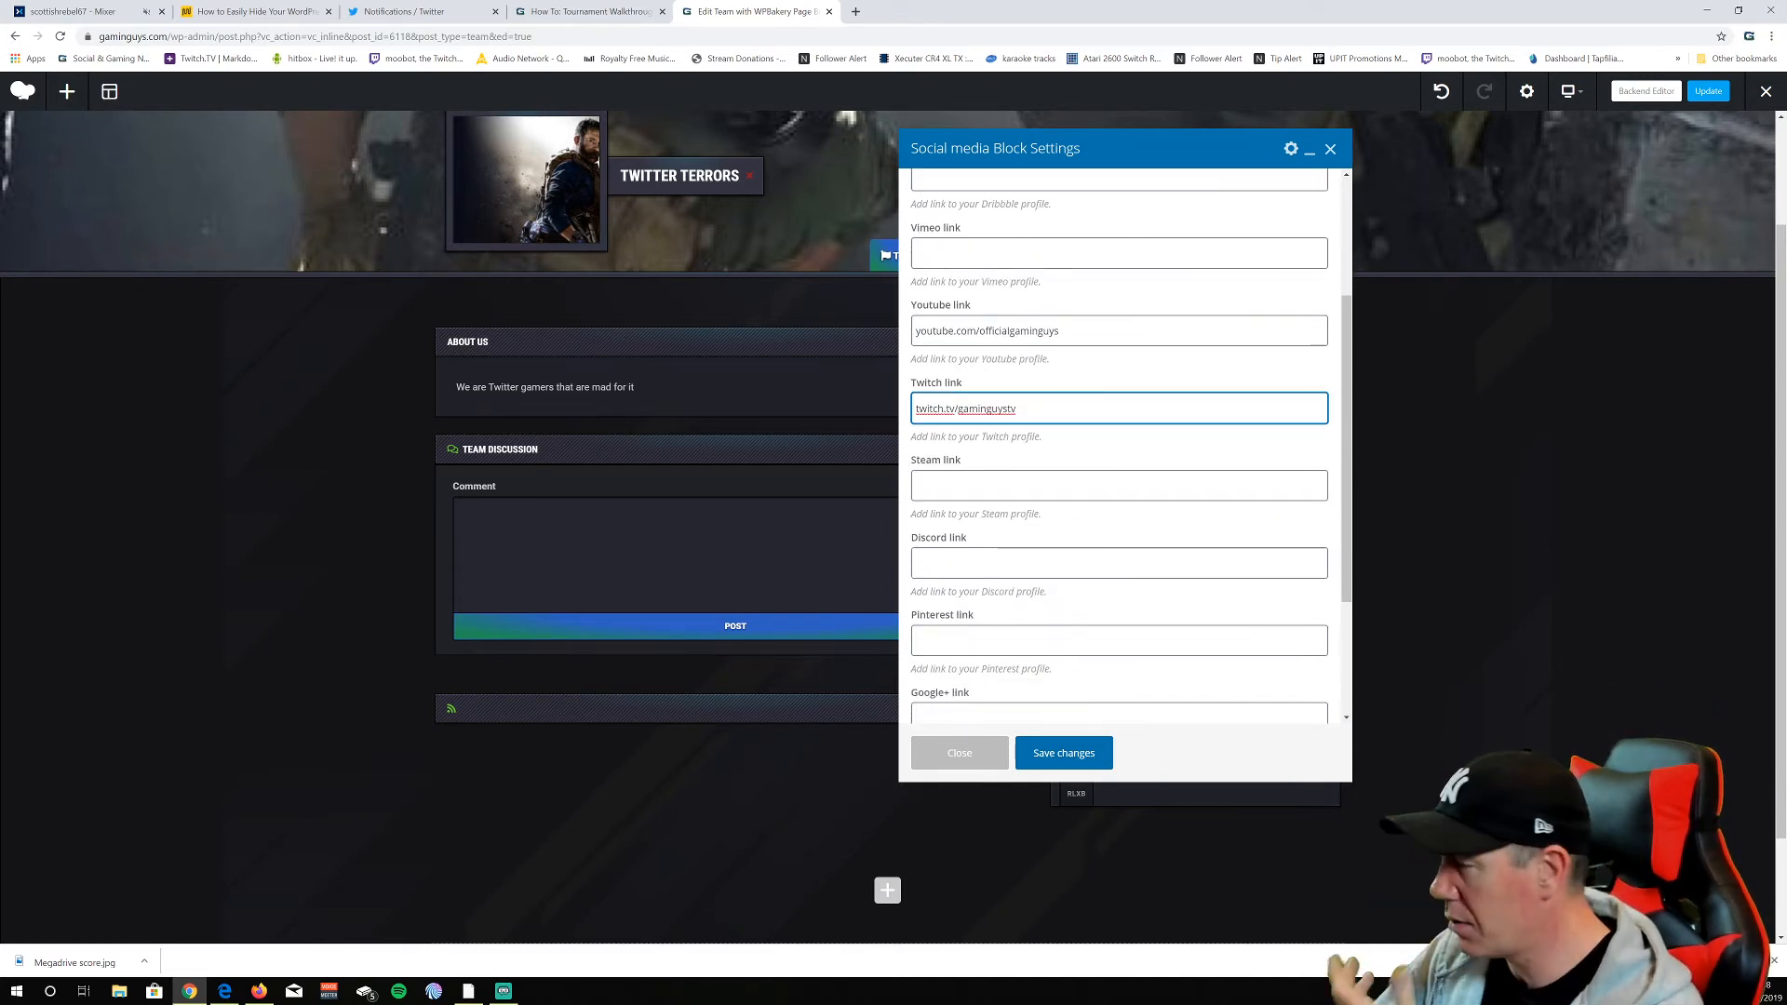
pyautogui.scroll(-2, 1119, 446)
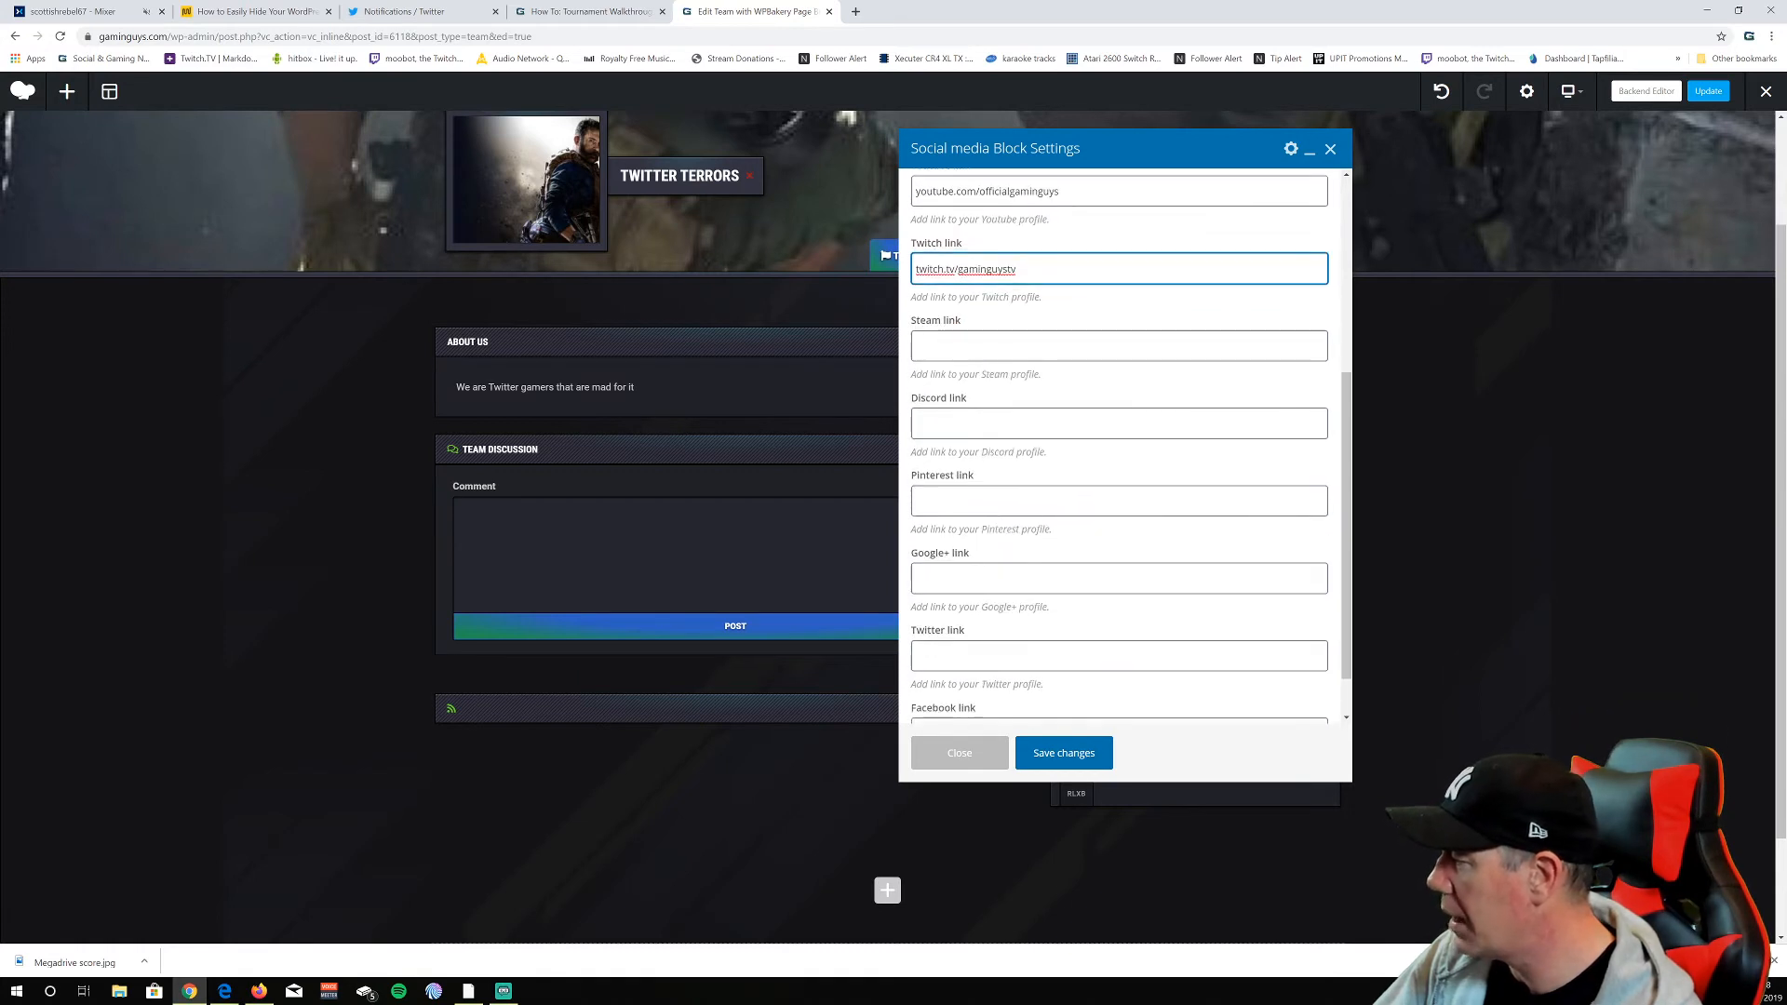
pyautogui.click(1119, 656)
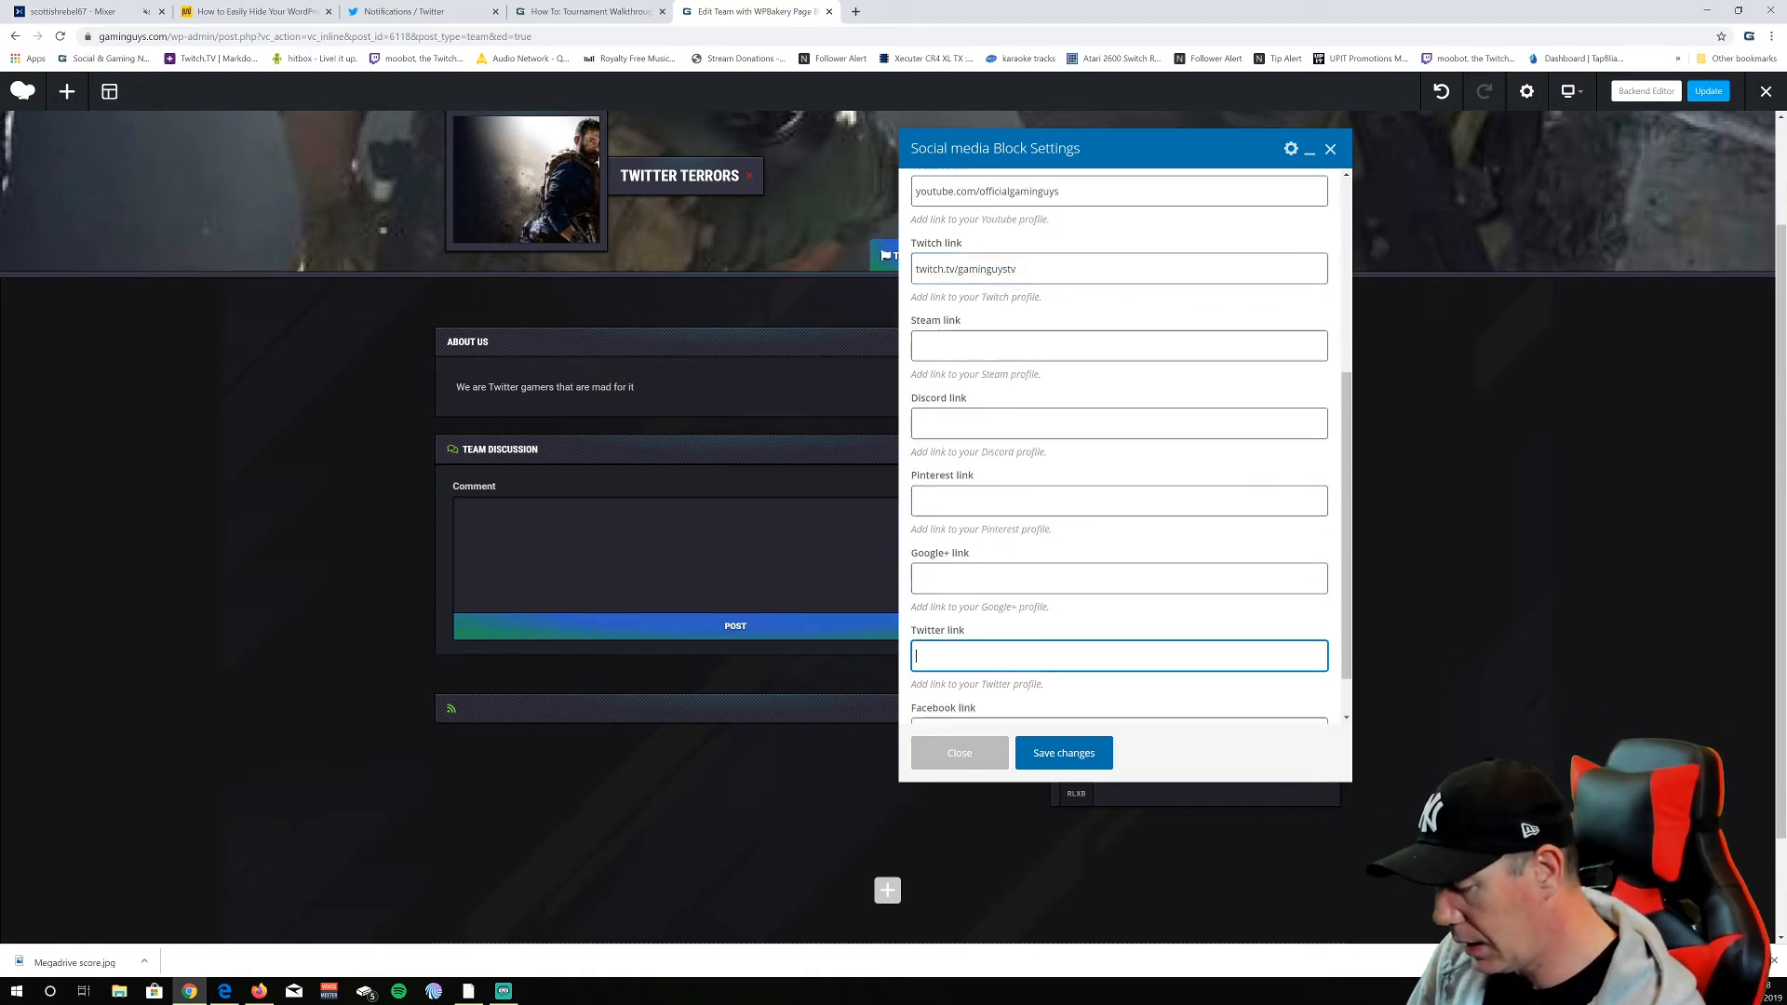
pyautogui.write('twitter.com/gamin_guys')
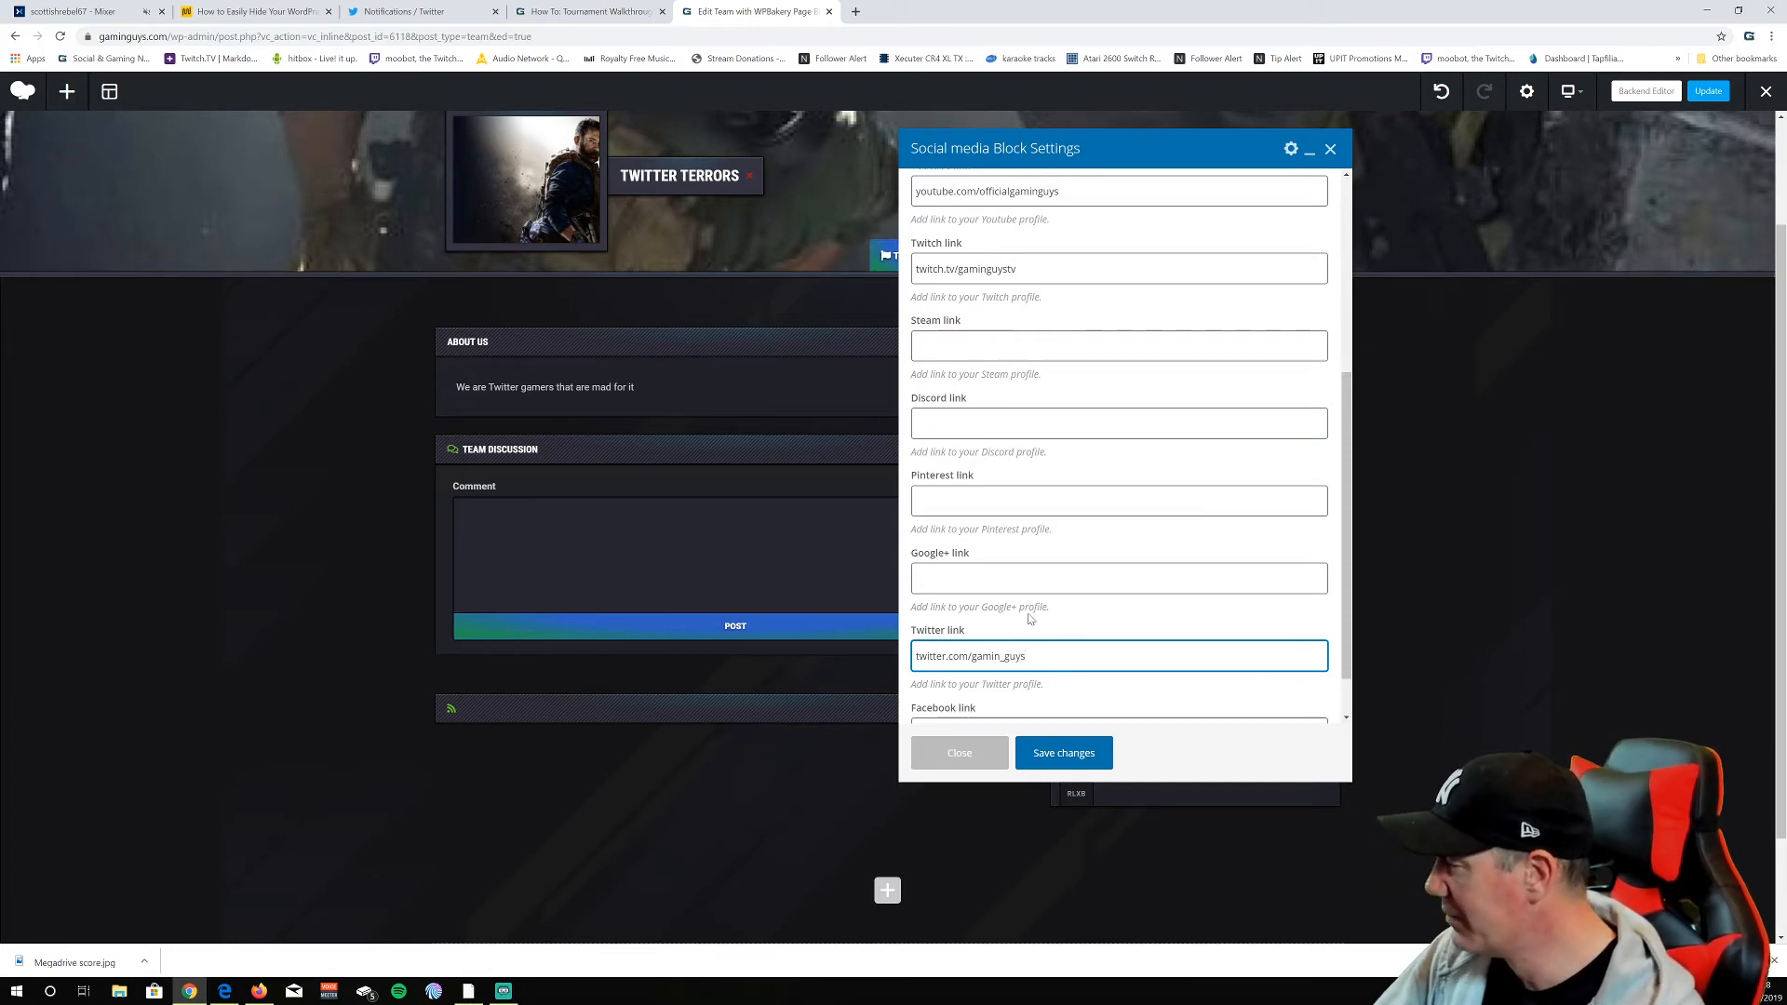
pyautogui.click(1061, 757)
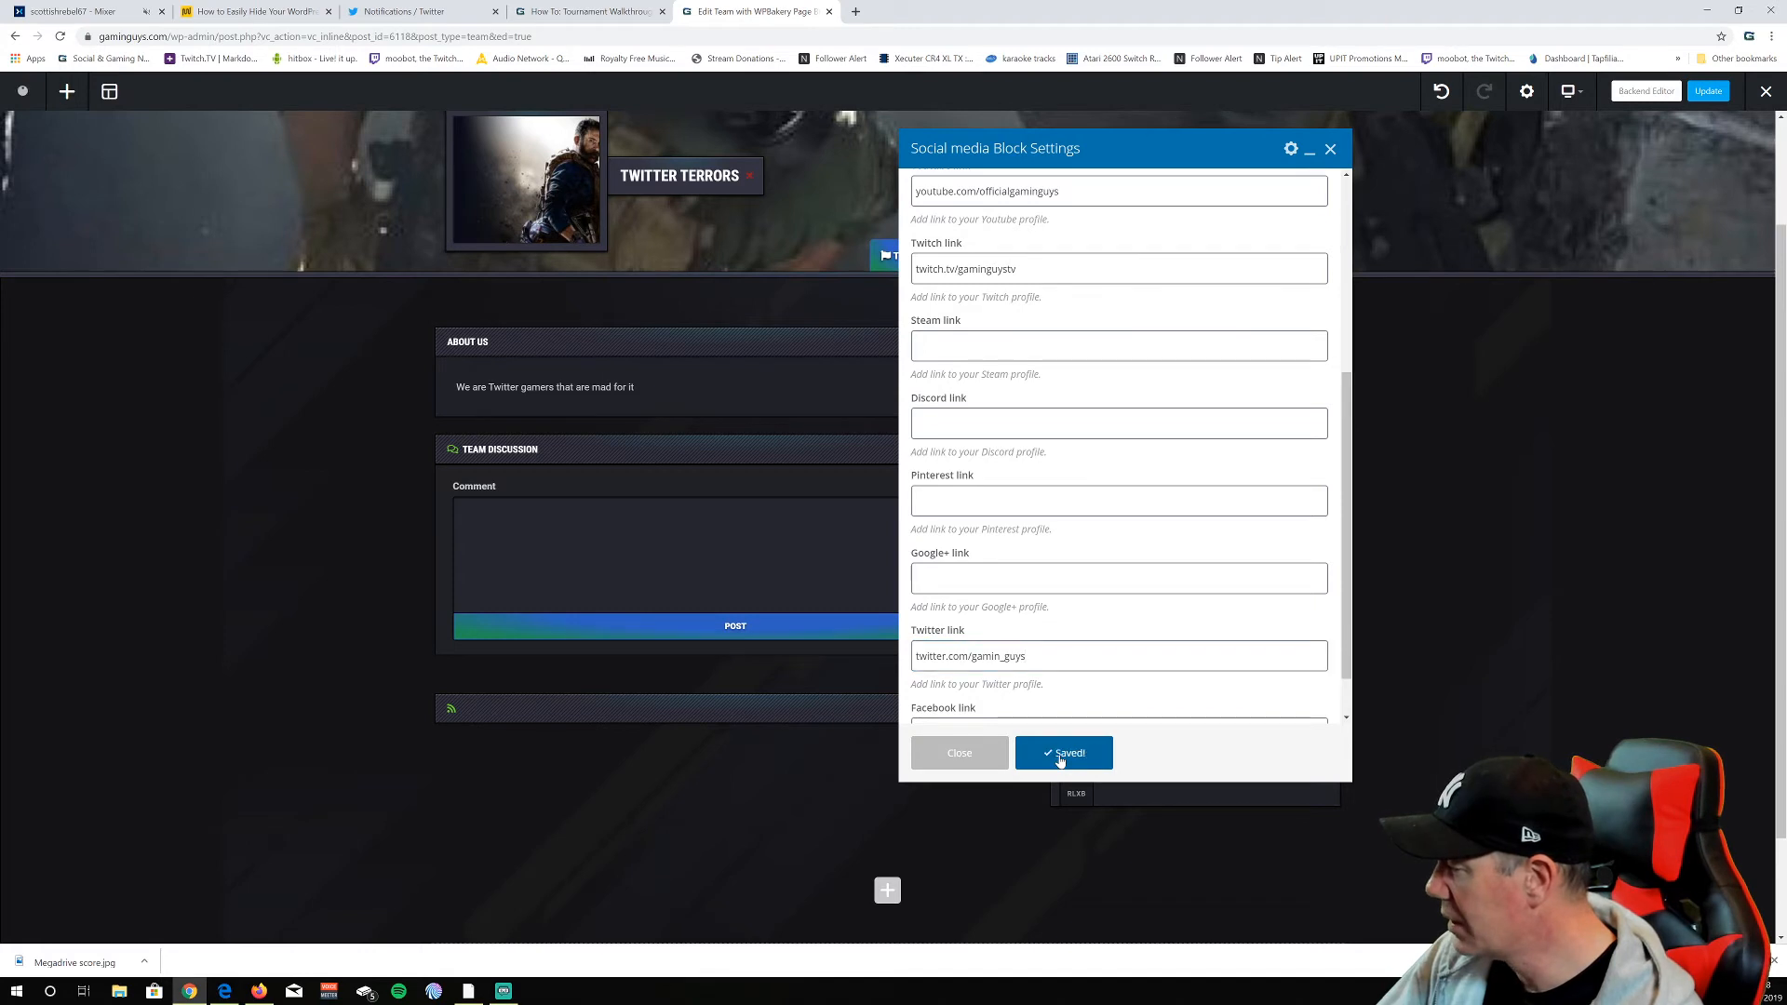
pyautogui.click(968, 752)
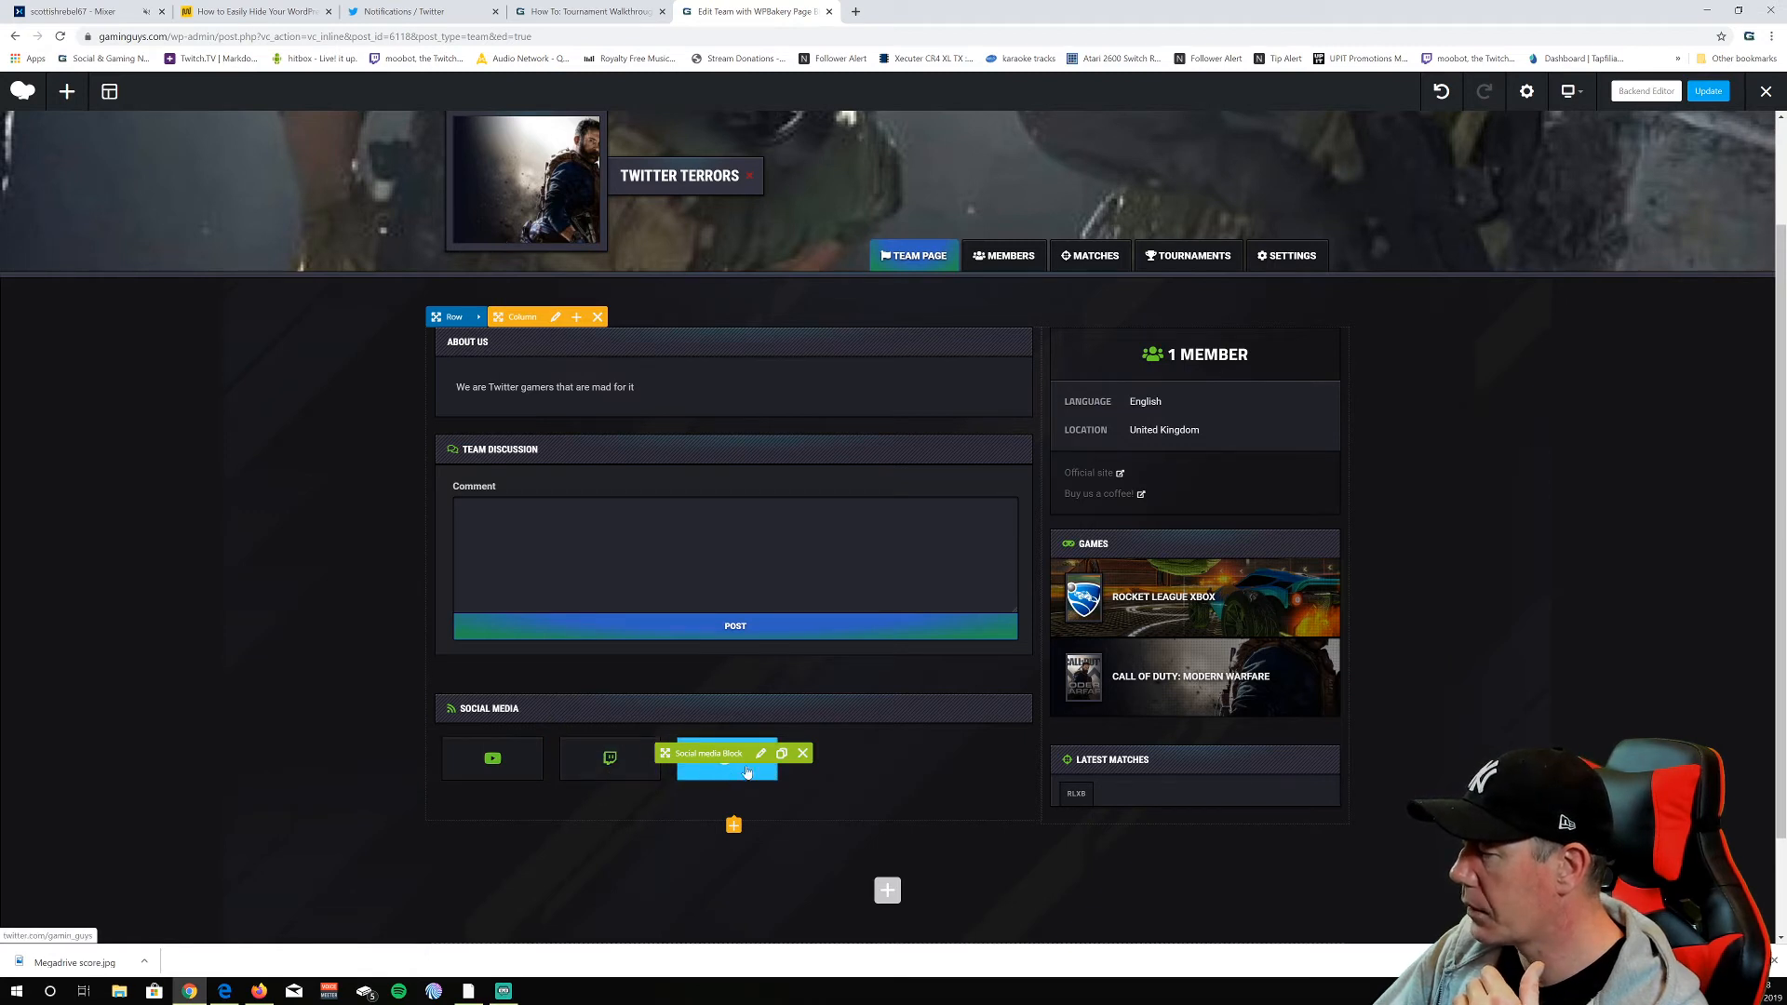
# Test the YouTube link of the social media block and close the channel page again
pyautogui.scroll(-1, 651, 833)
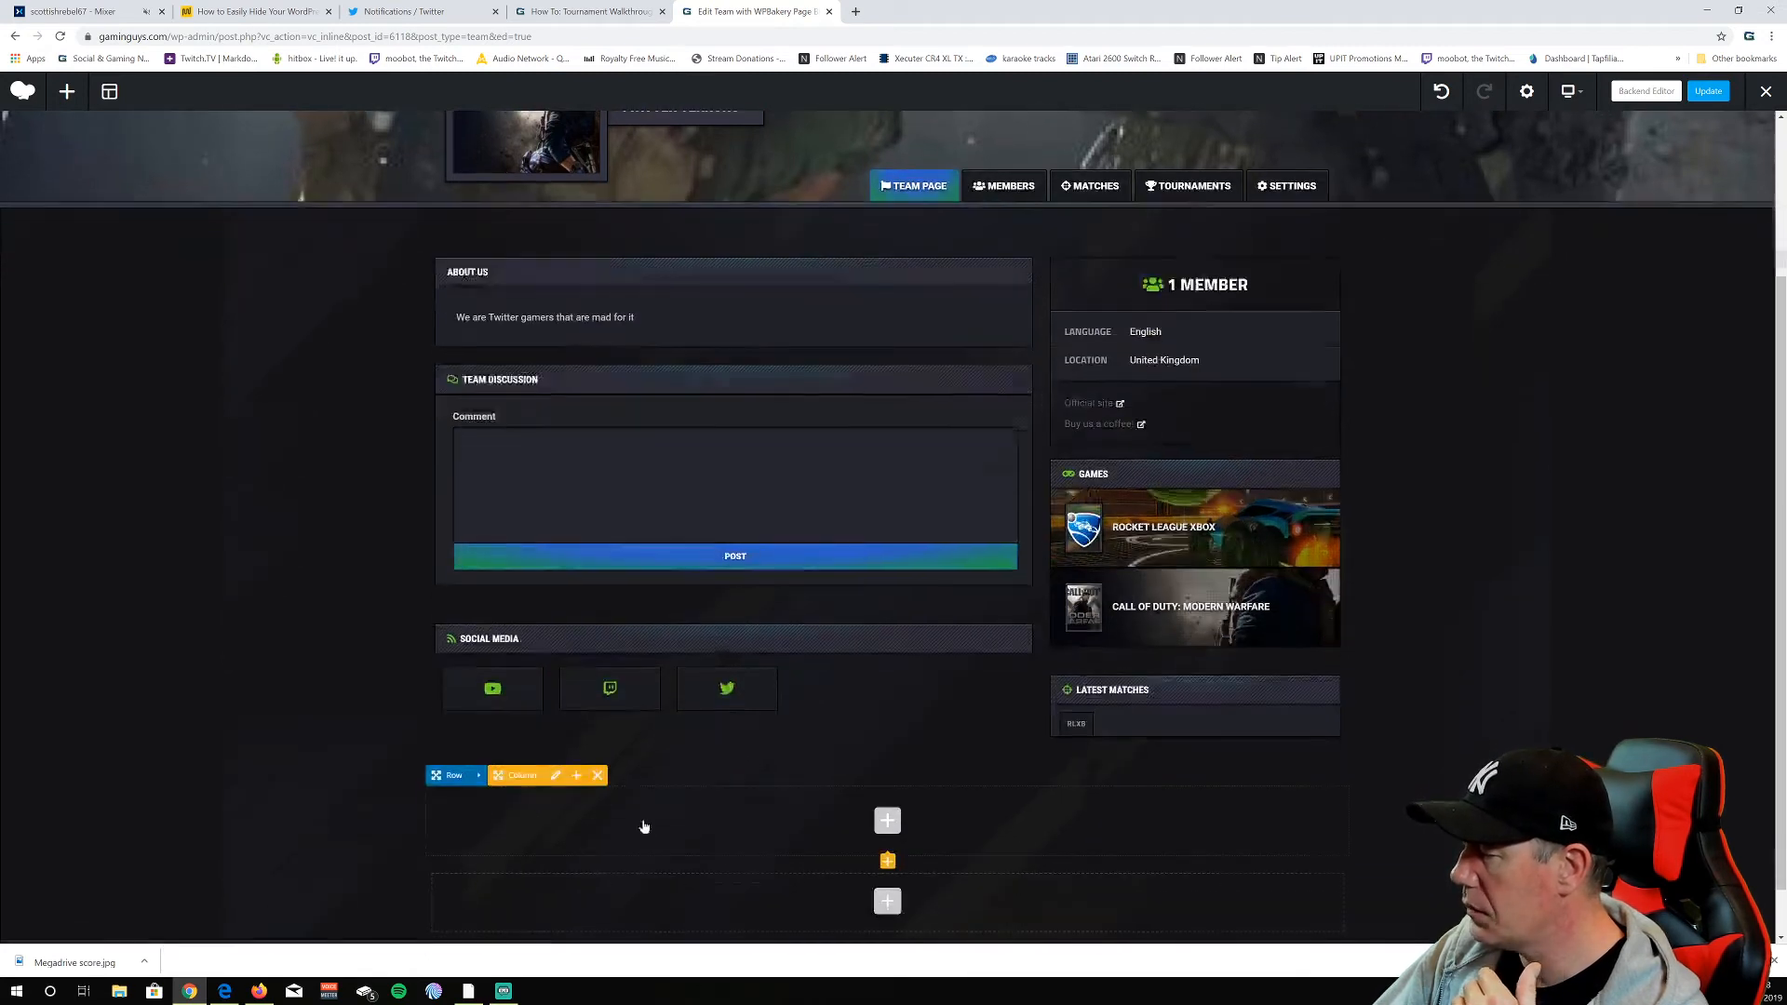
pyautogui.click(518, 708)
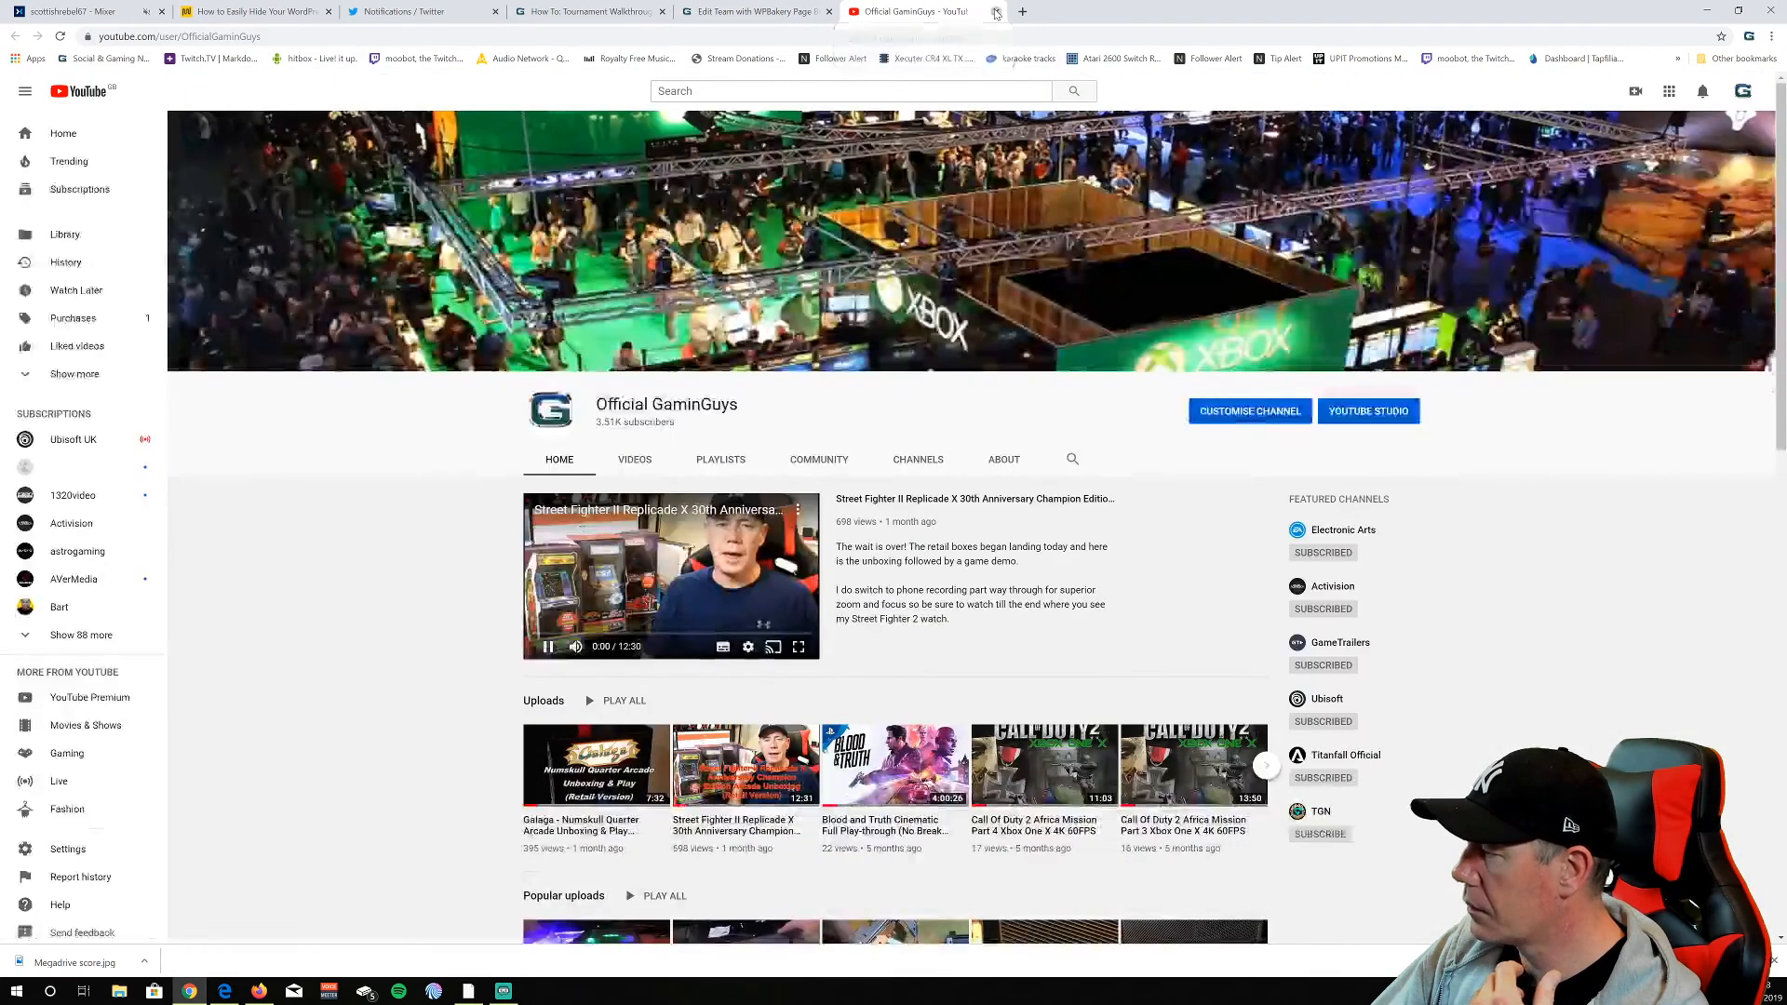
pyautogui.click(995, 11)
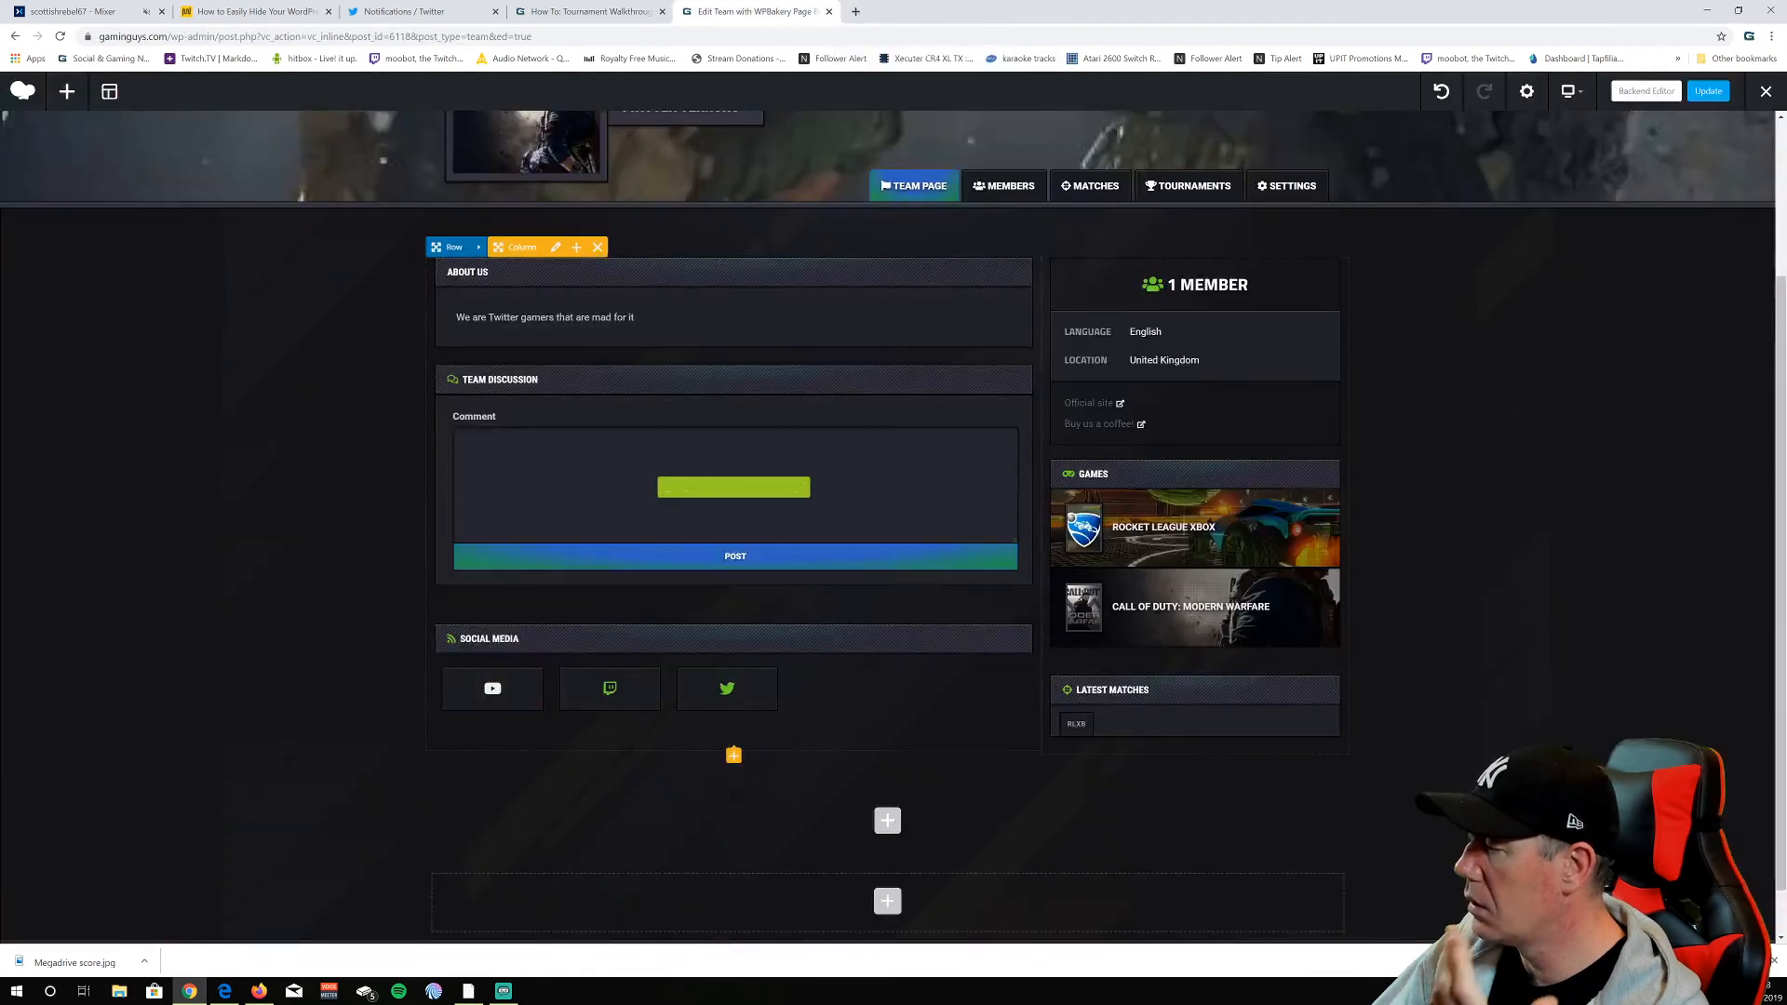
# Try out a Tweetmeme Button in the empty row below the social media block and delete it
pyautogui.scroll(-1, 879, 820)
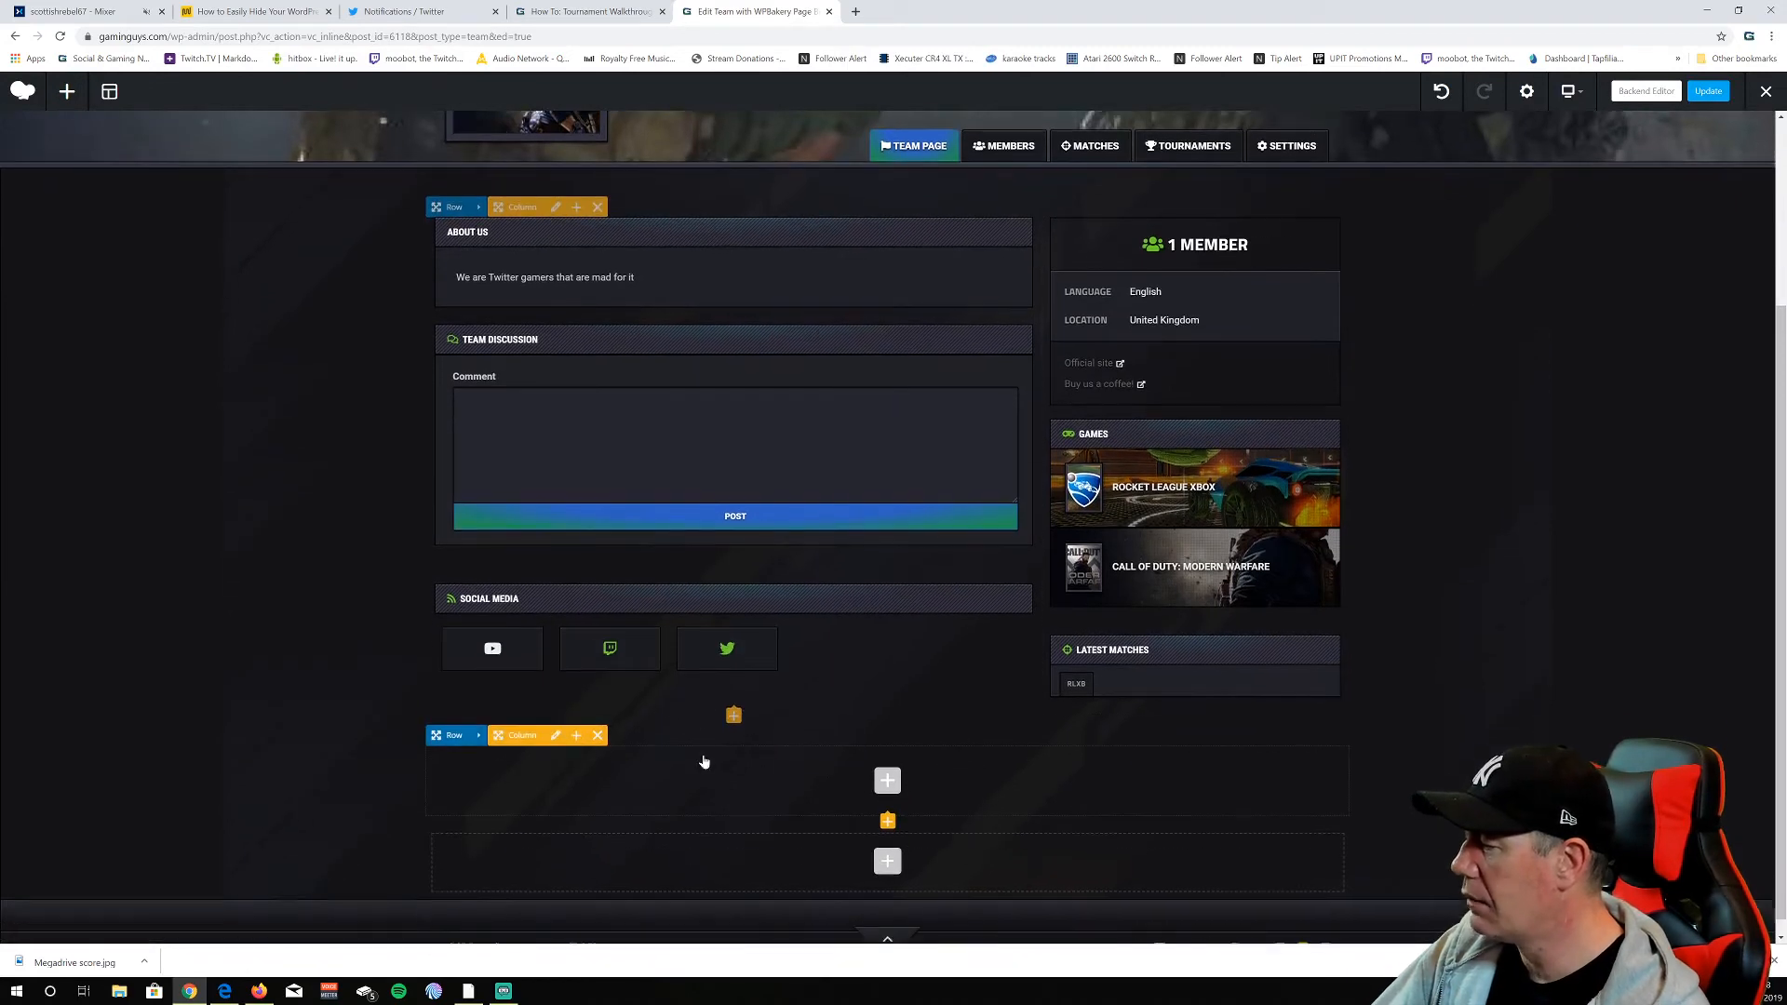
pyautogui.click(886, 766)
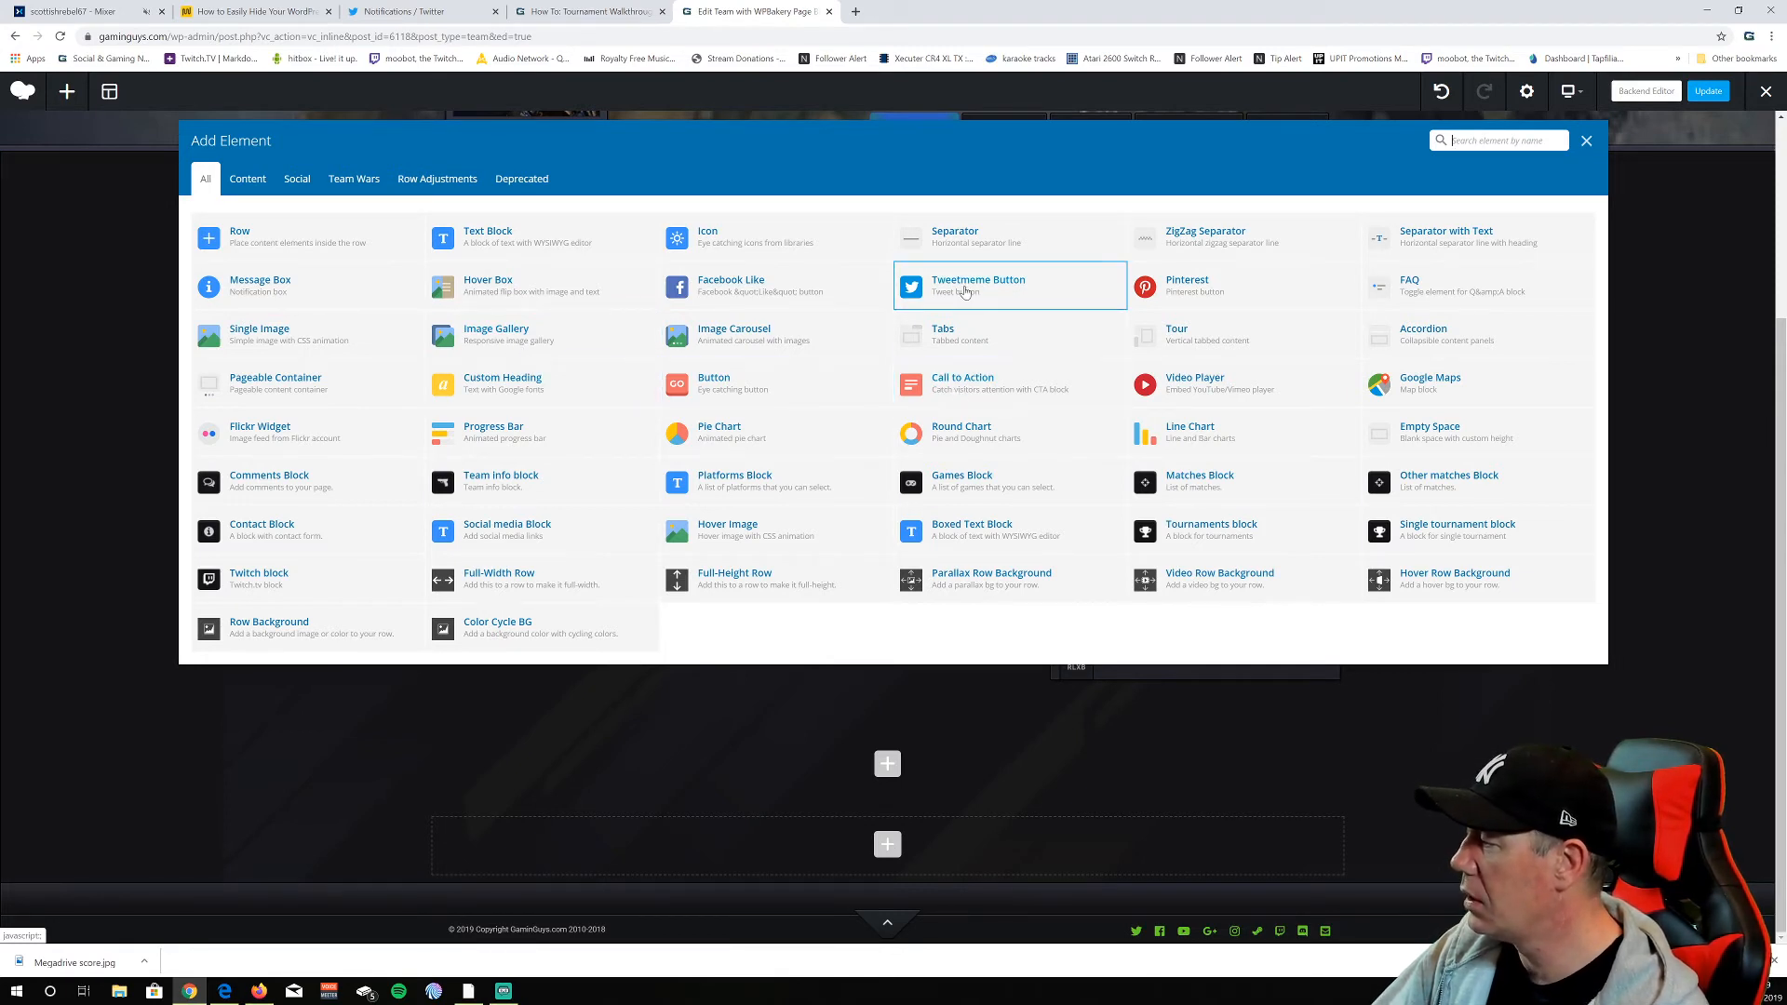
pyautogui.click(964, 292)
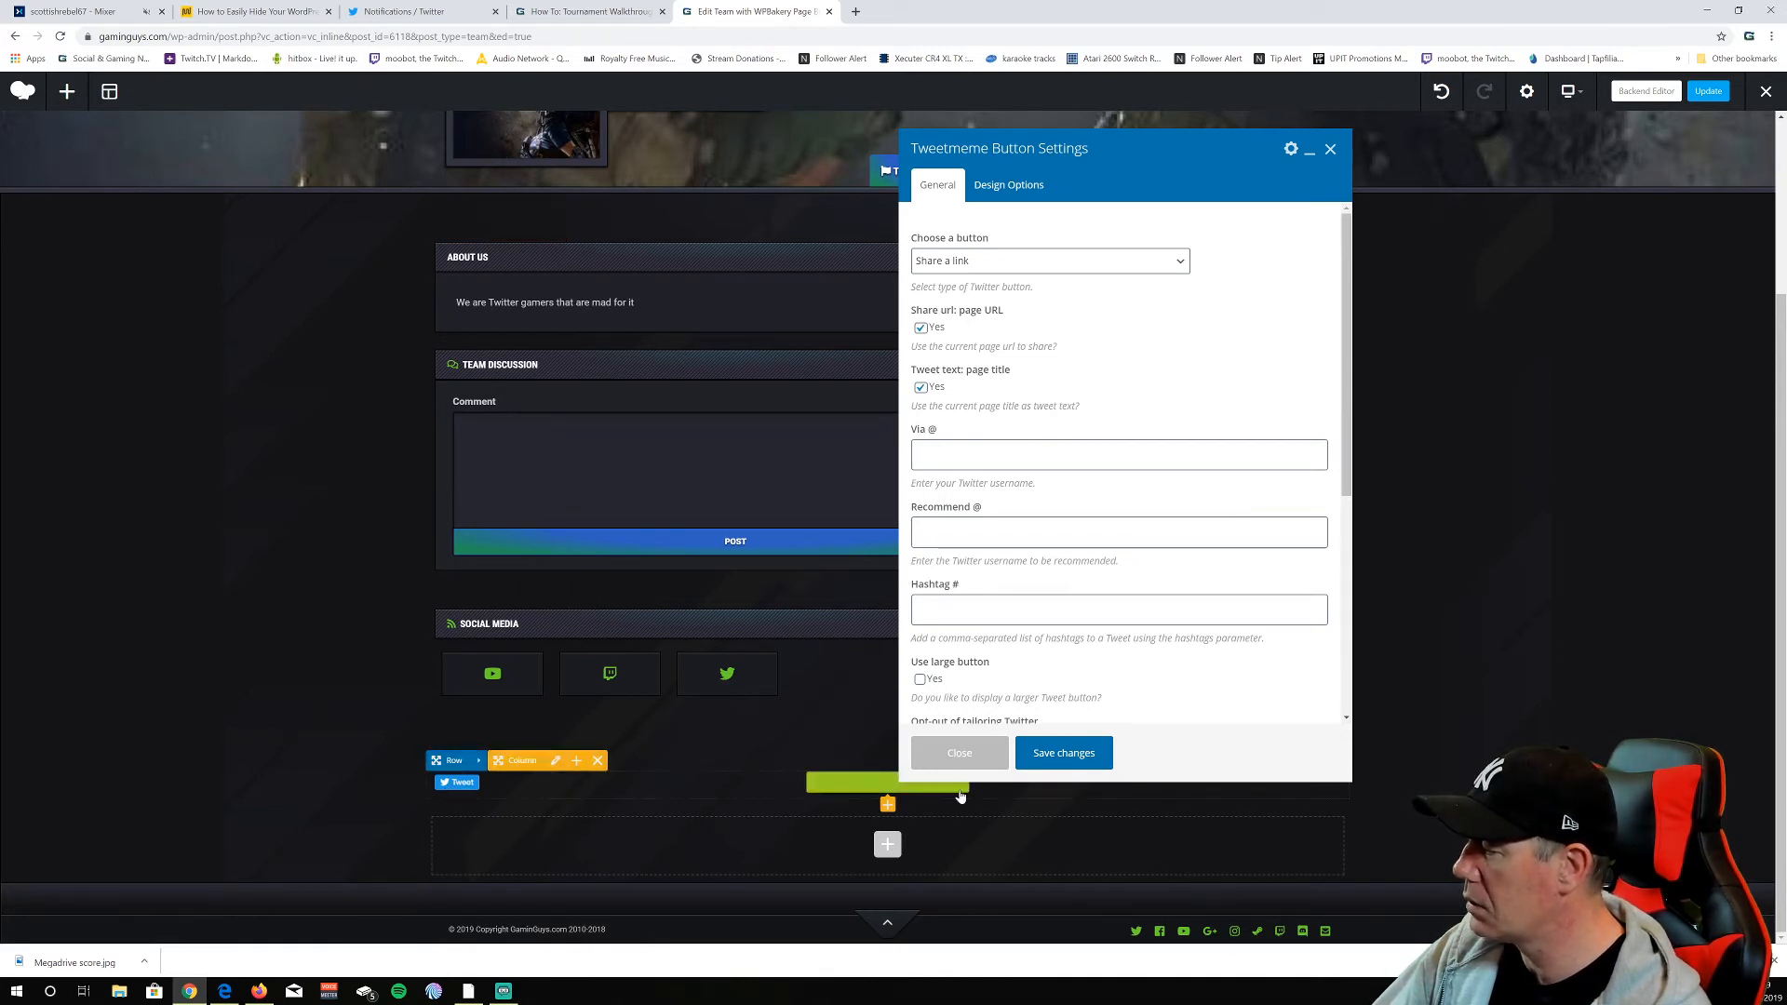
pyautogui.click(966, 752)
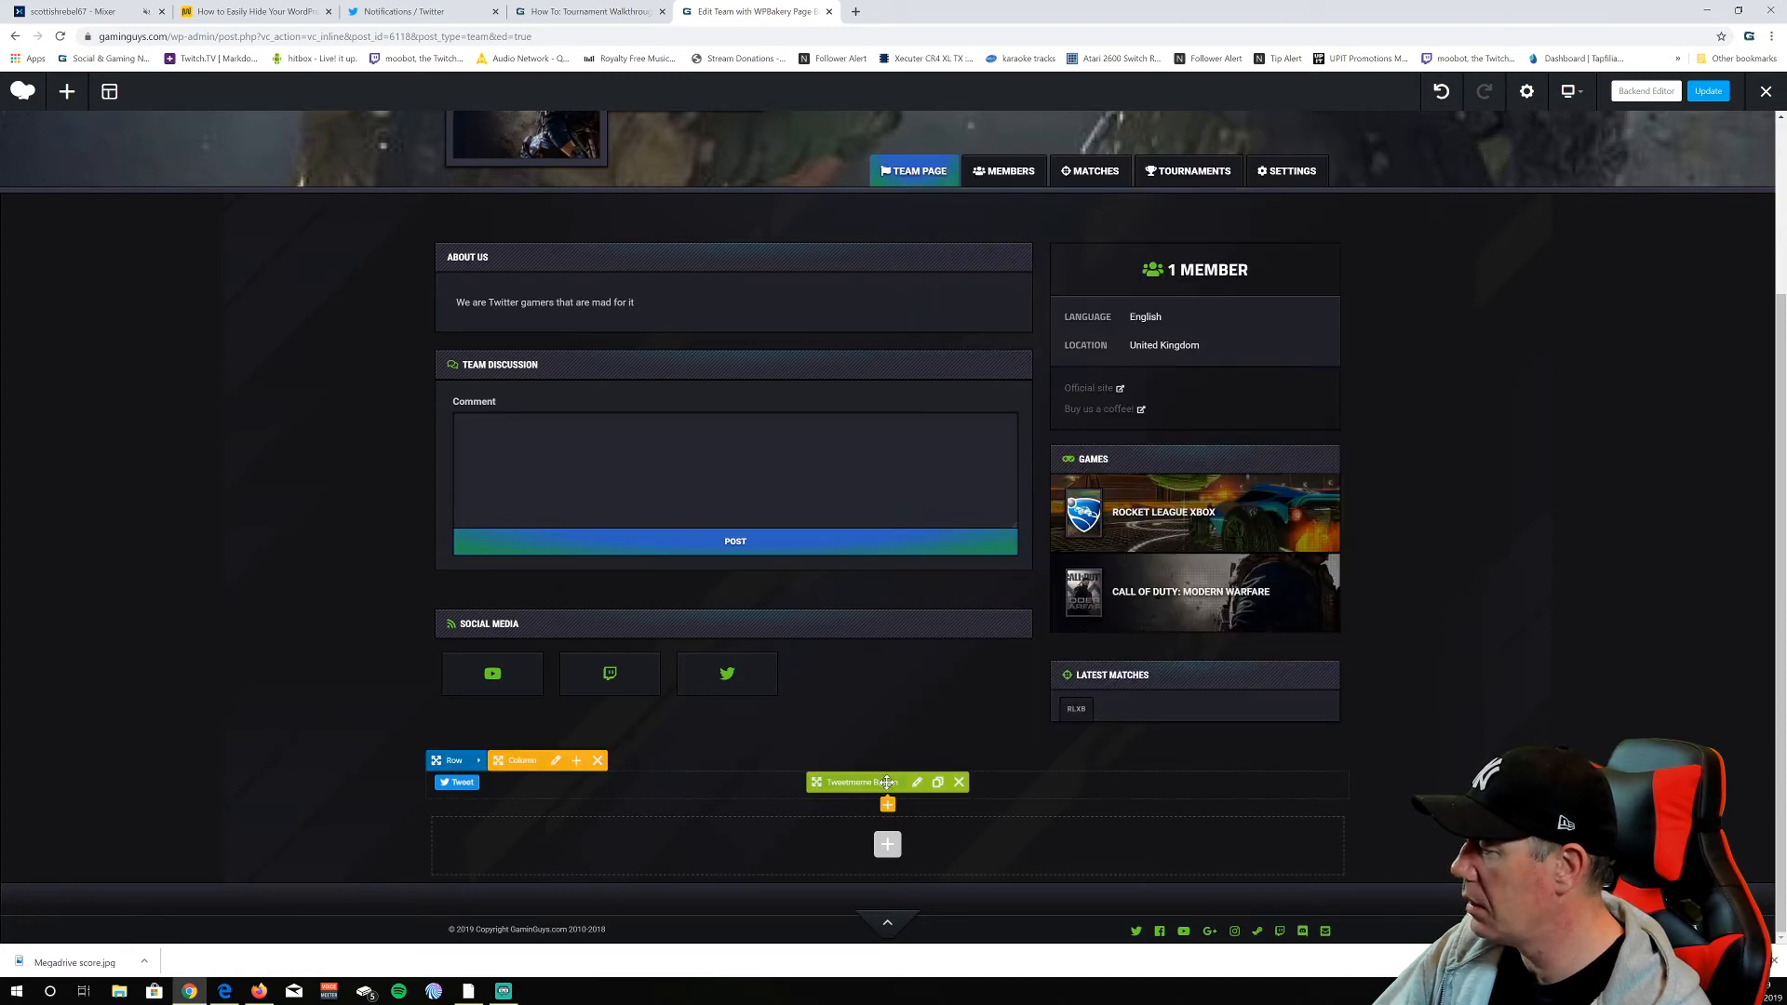
pyautogui.click(961, 785)
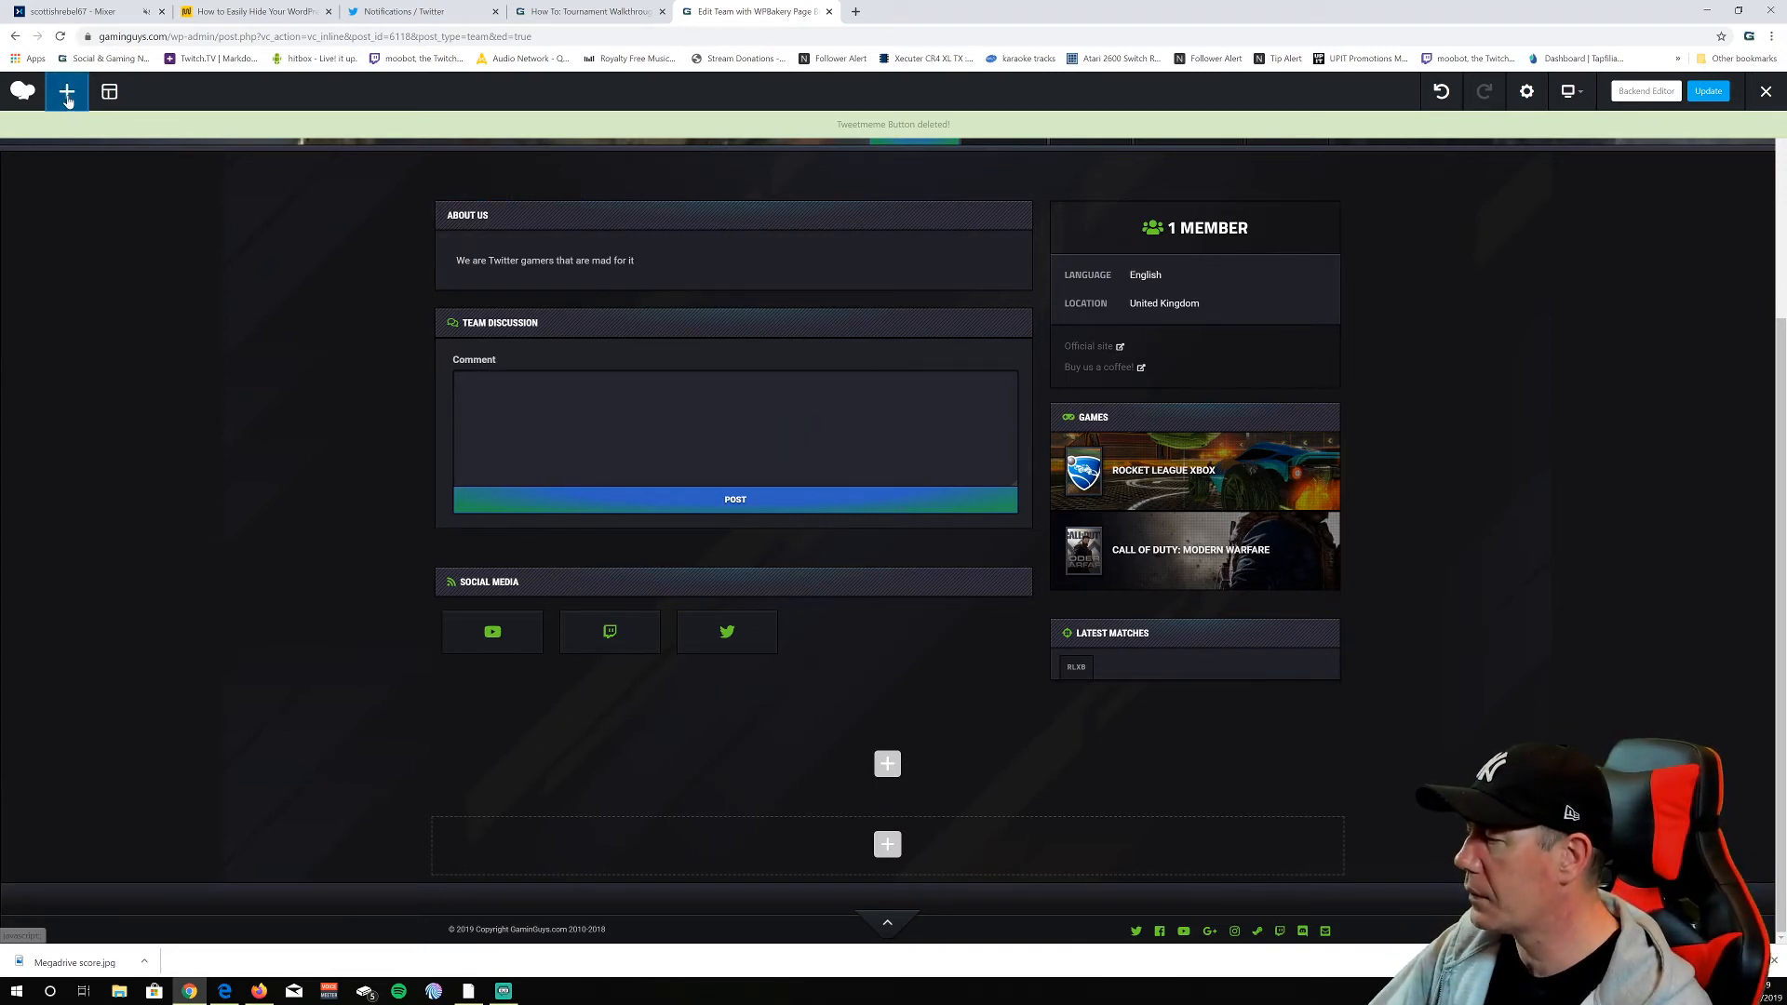
# Add a Tournaments block to the page that shows Call Of Duty: Modern Warfare tournaments and save it
pyautogui.click(67, 93)
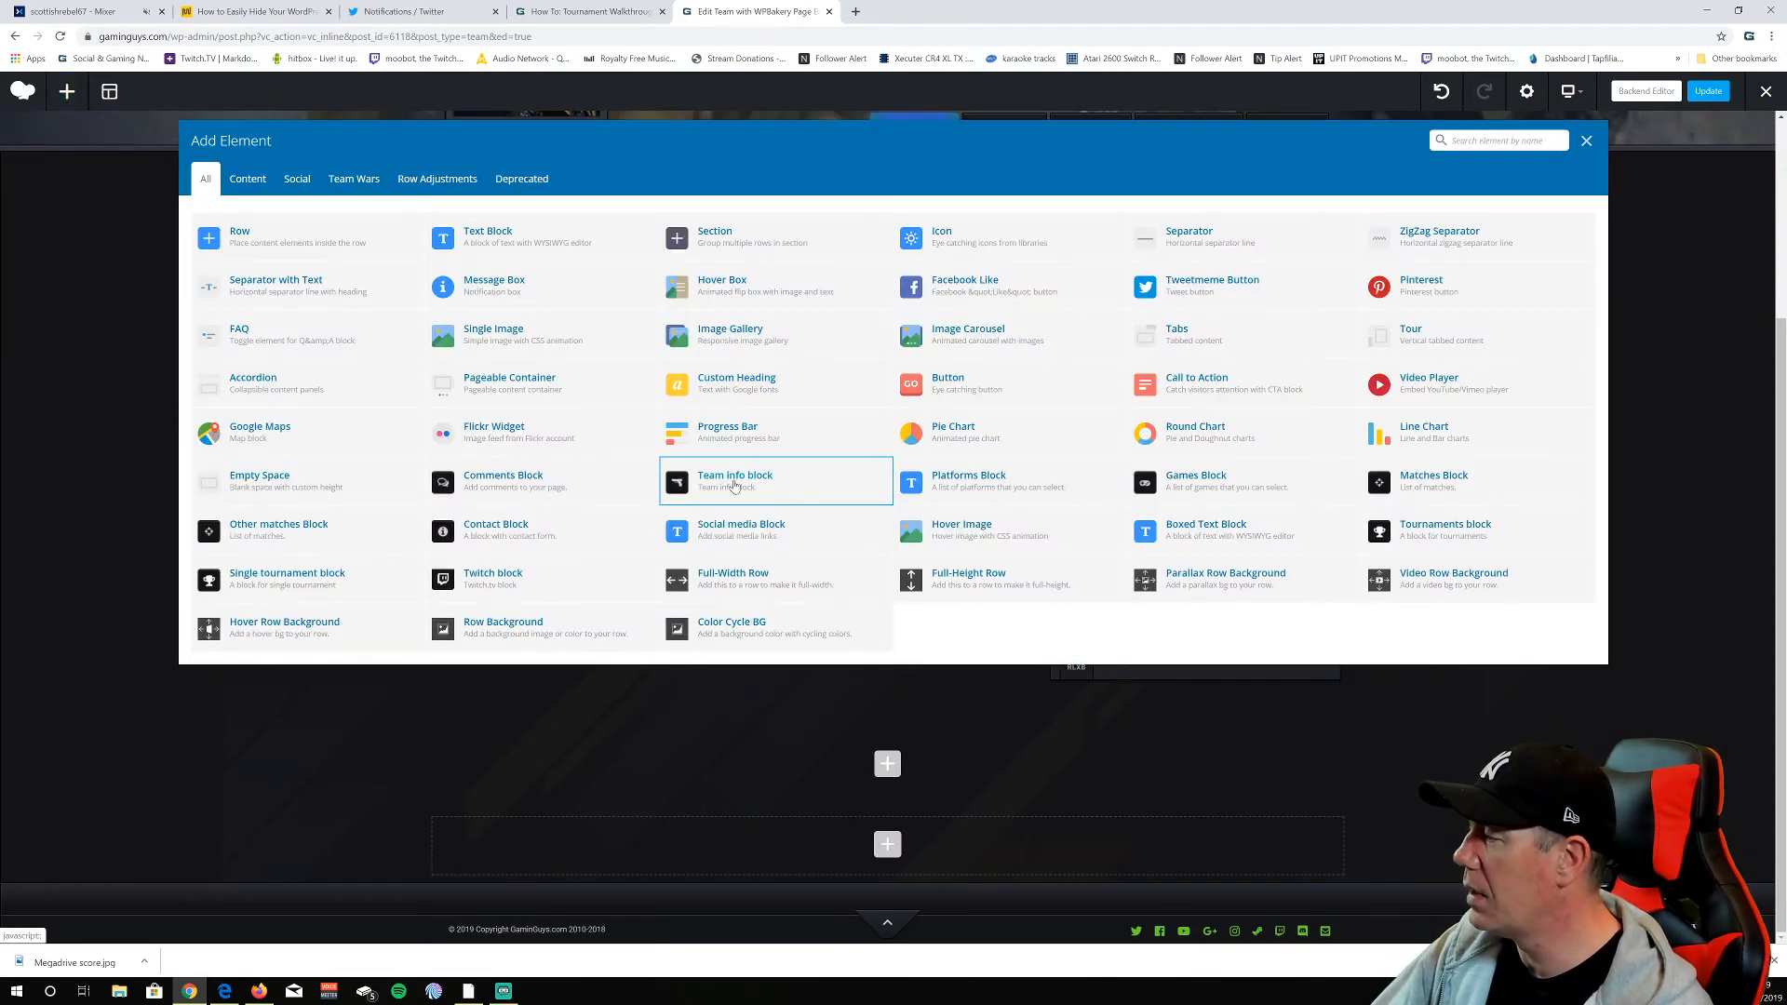
pyautogui.click(350, 183)
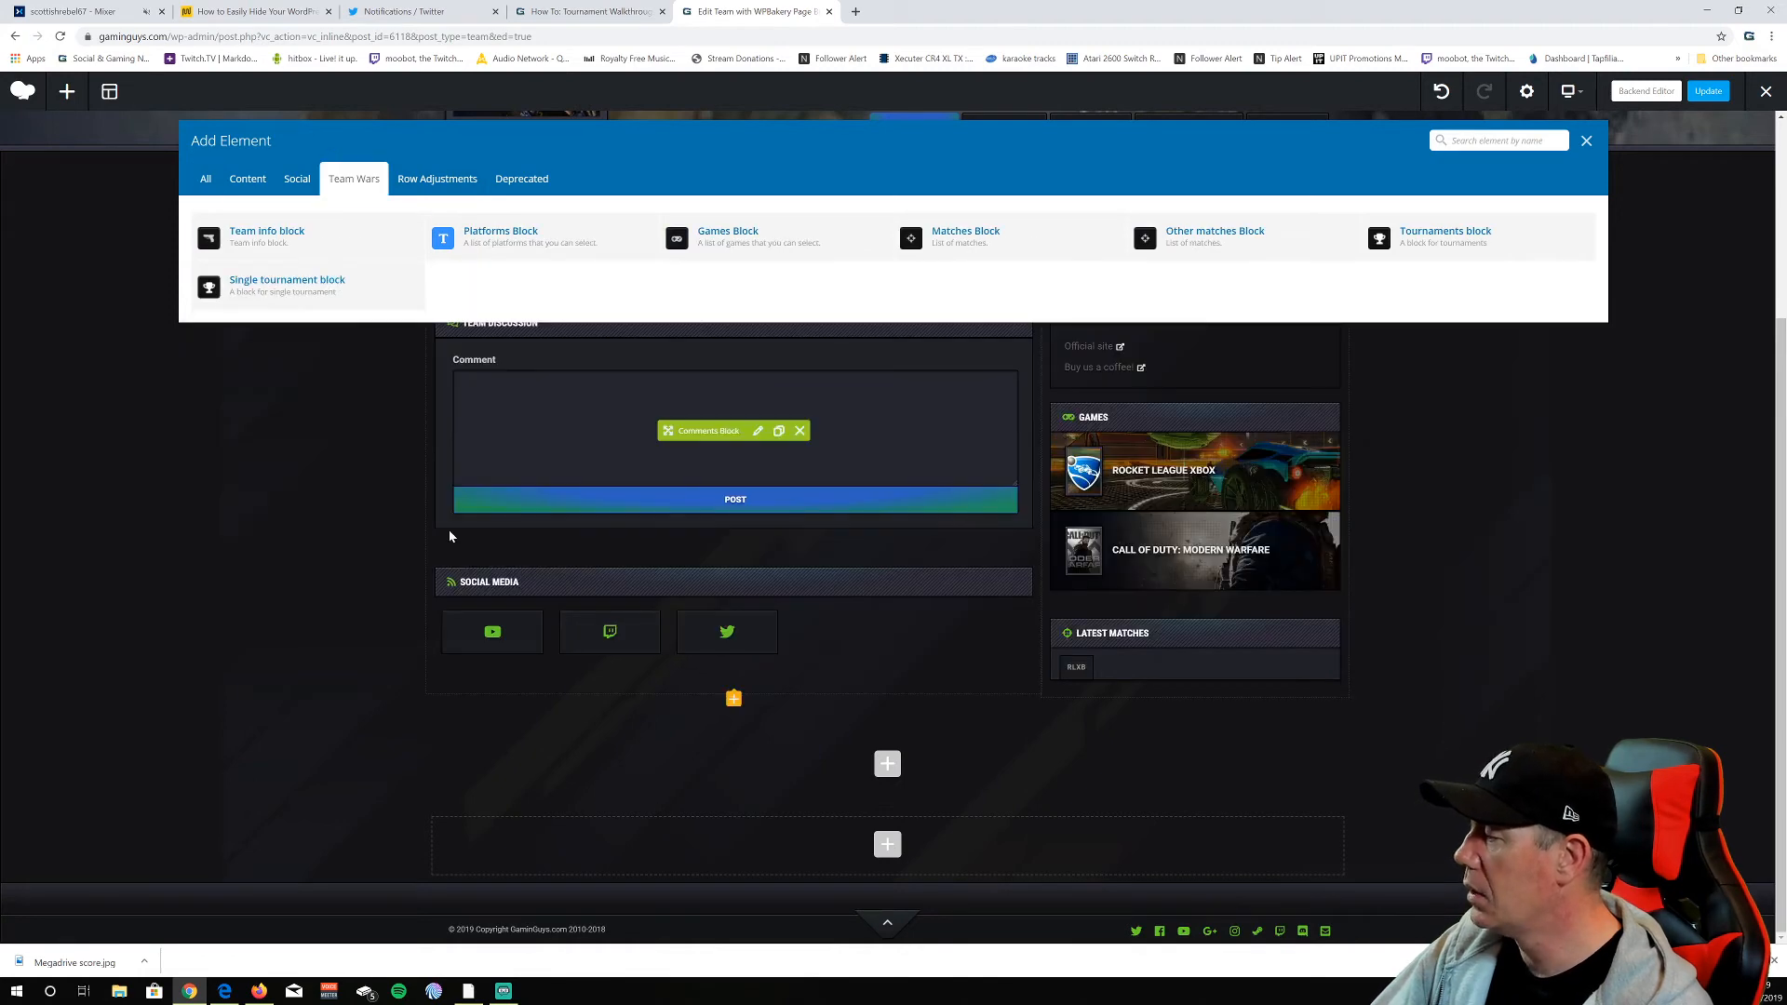
pyautogui.click(1425, 245)
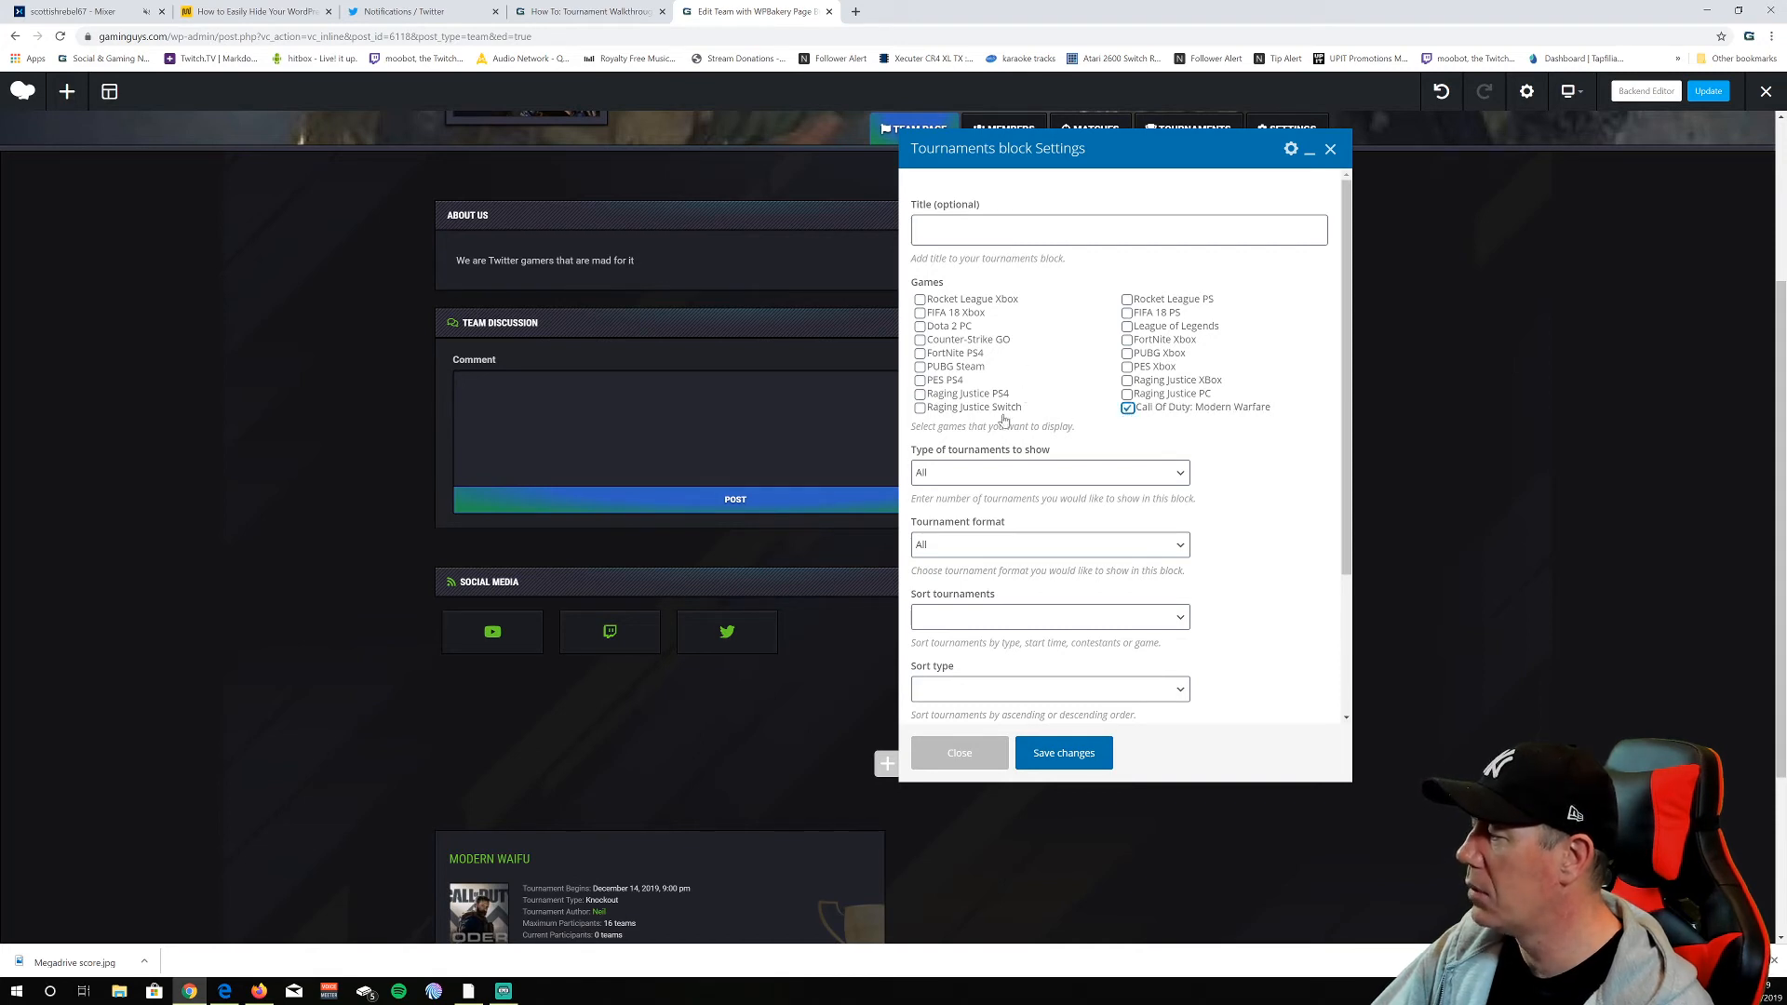
pyautogui.click(1049, 768)
pyautogui.click(972, 765)
pyautogui.scroll(-3, 1115, 723)
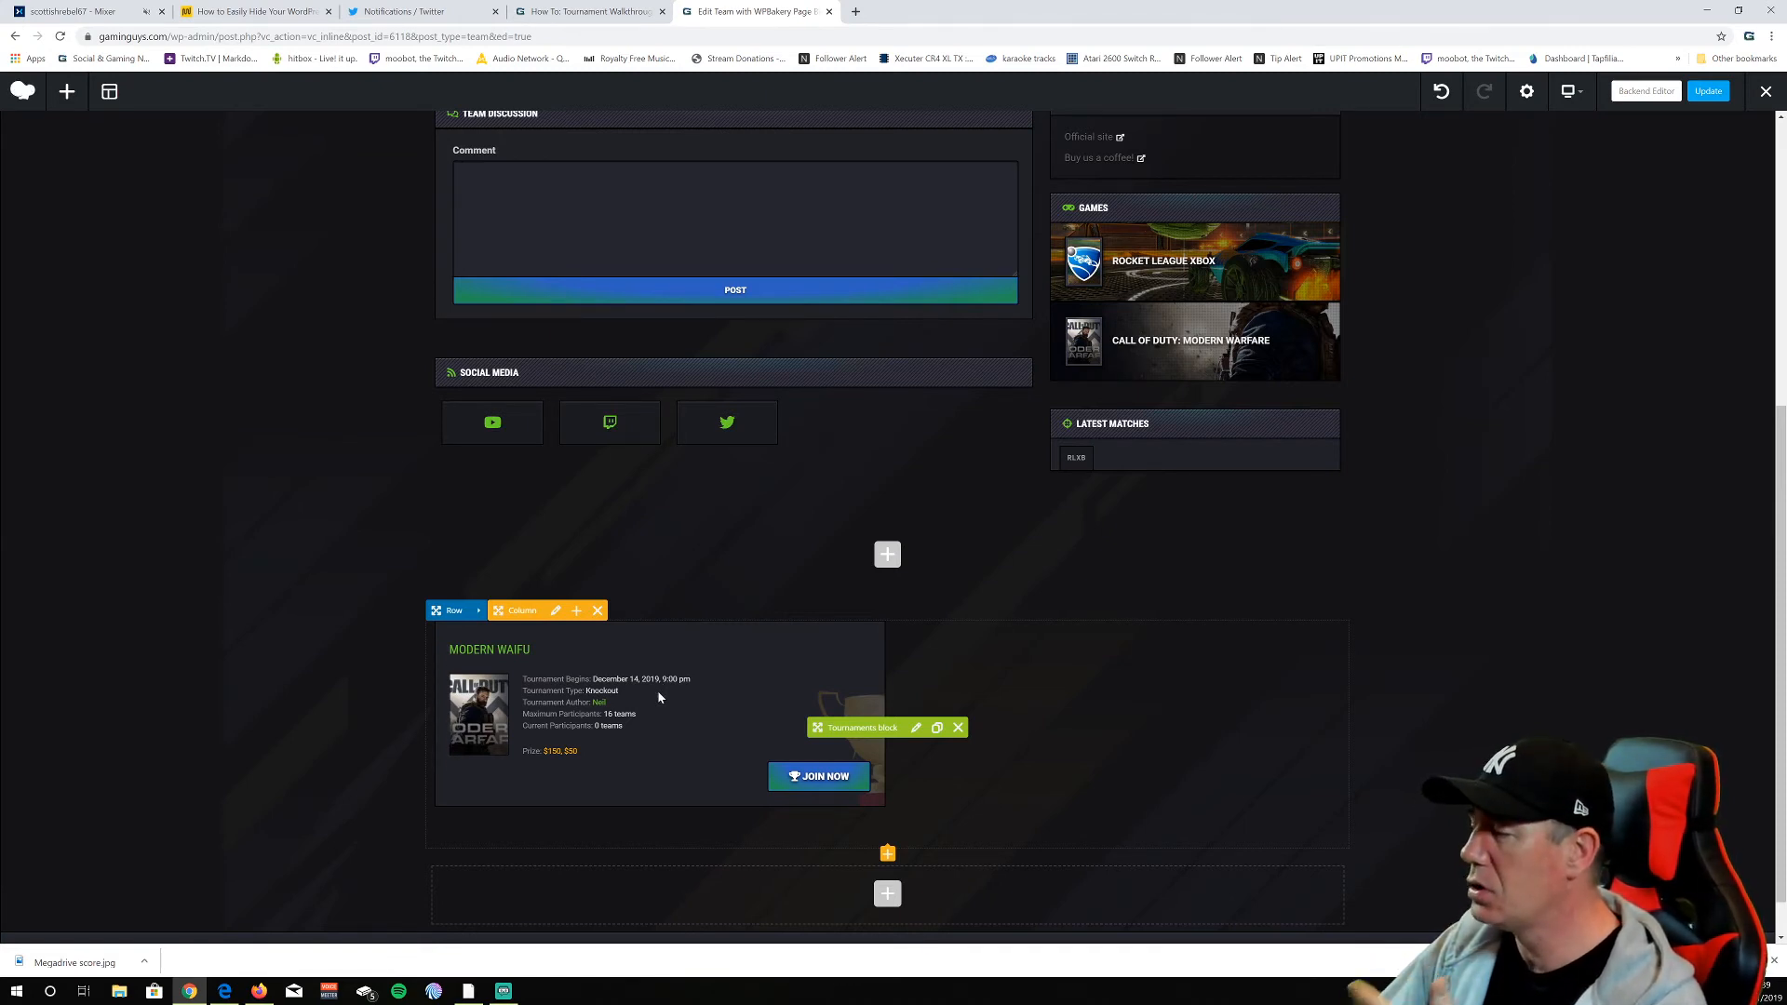
# Add a Text Block and replace its placeholder text with "Xbox Team Usernames" and "Xx GaminGuys xX" on separate lines
pyautogui.scroll(5, 841, 553)
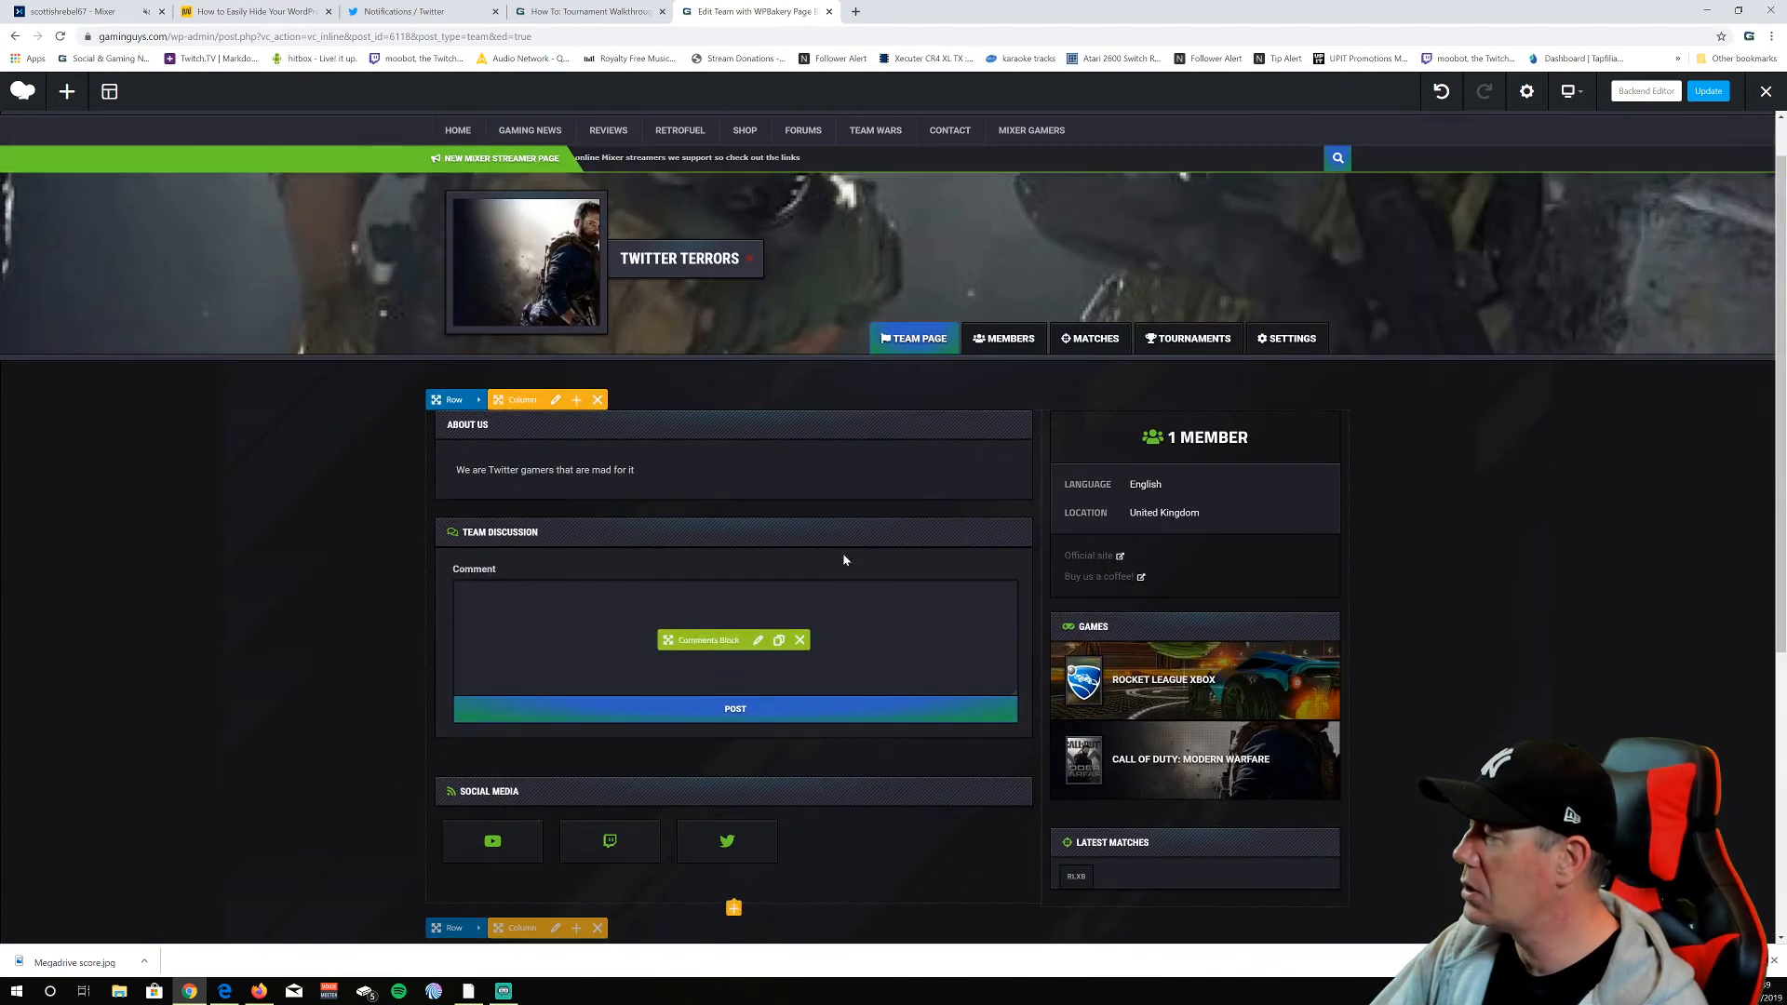
pyautogui.click(68, 91)
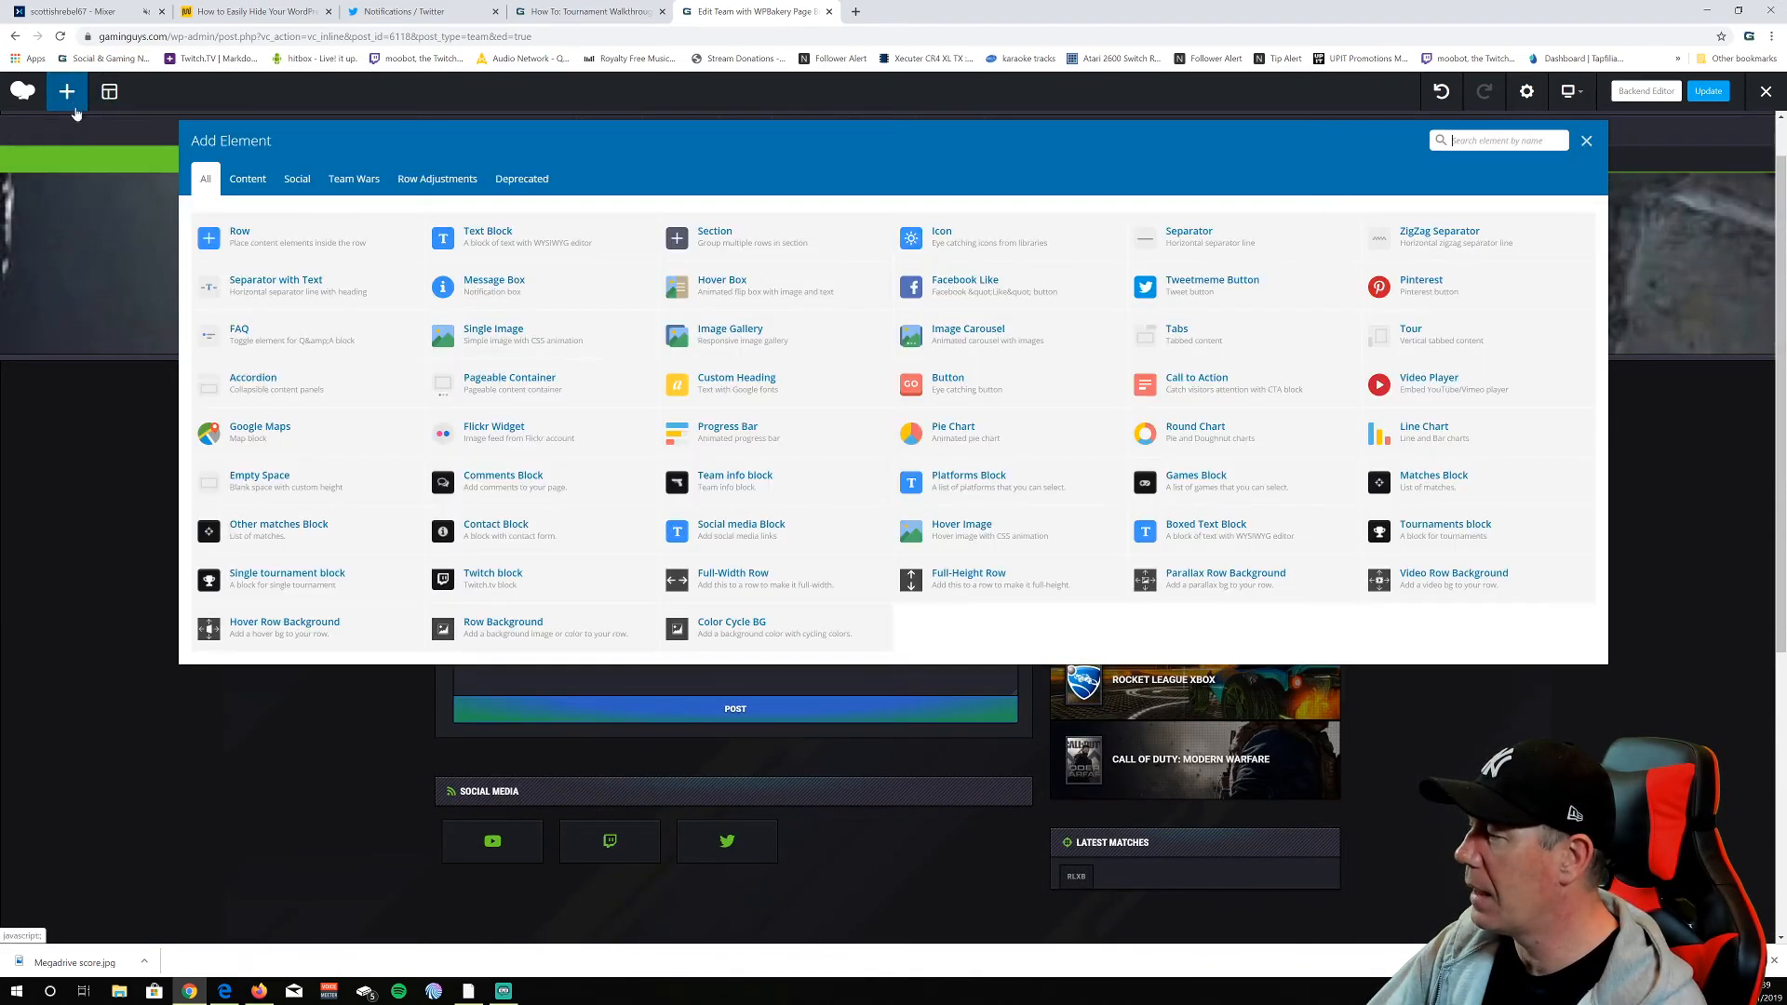
pyautogui.click(491, 239)
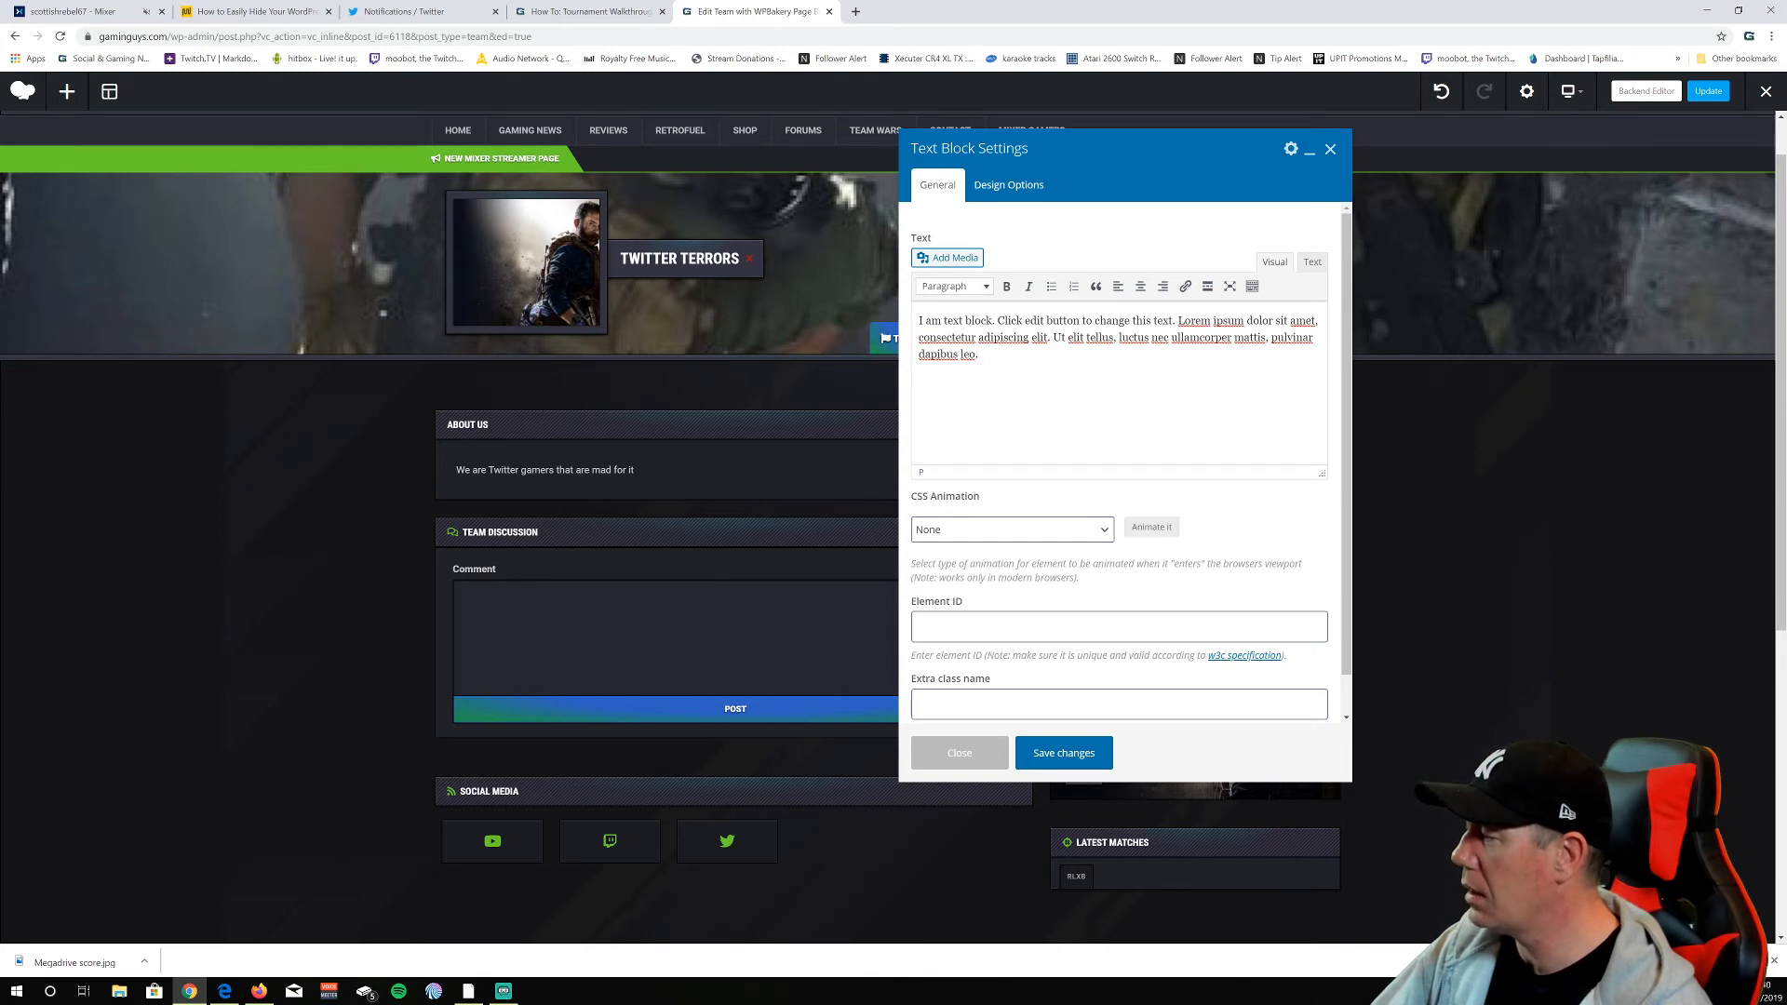
pyautogui.moveTo(978, 355); pyautogui.dragTo(929, 321)
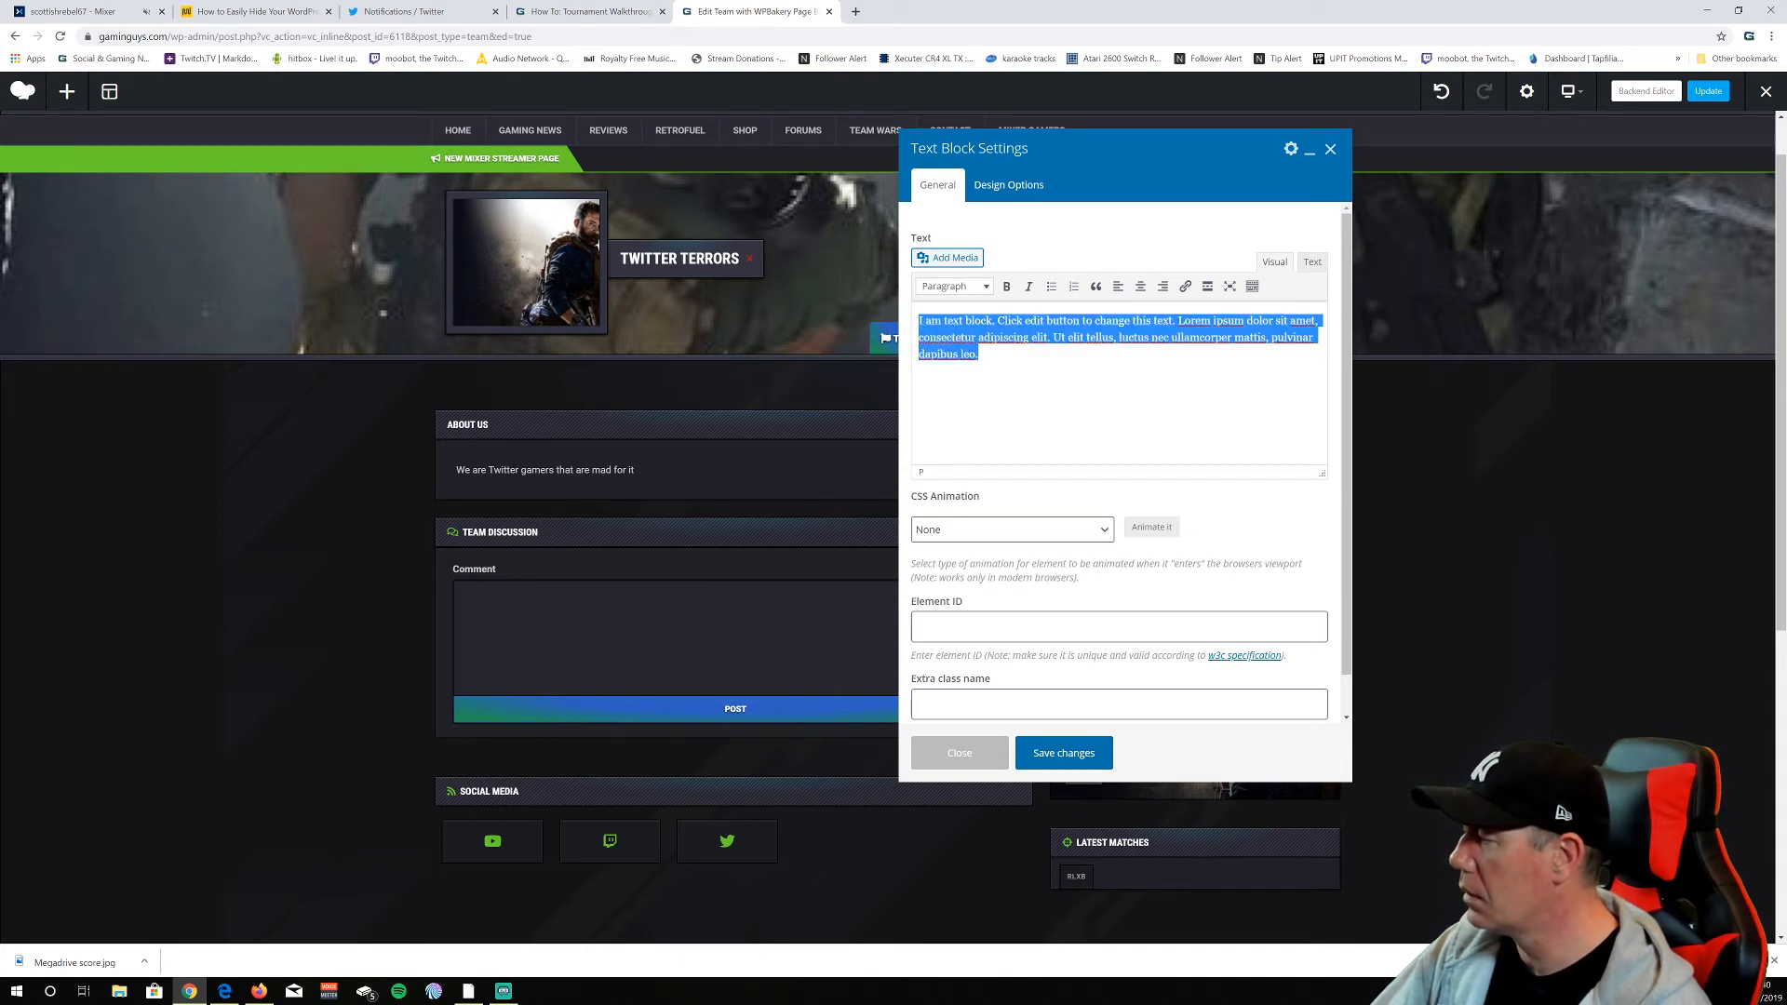
pyautogui.press('BackSpace')
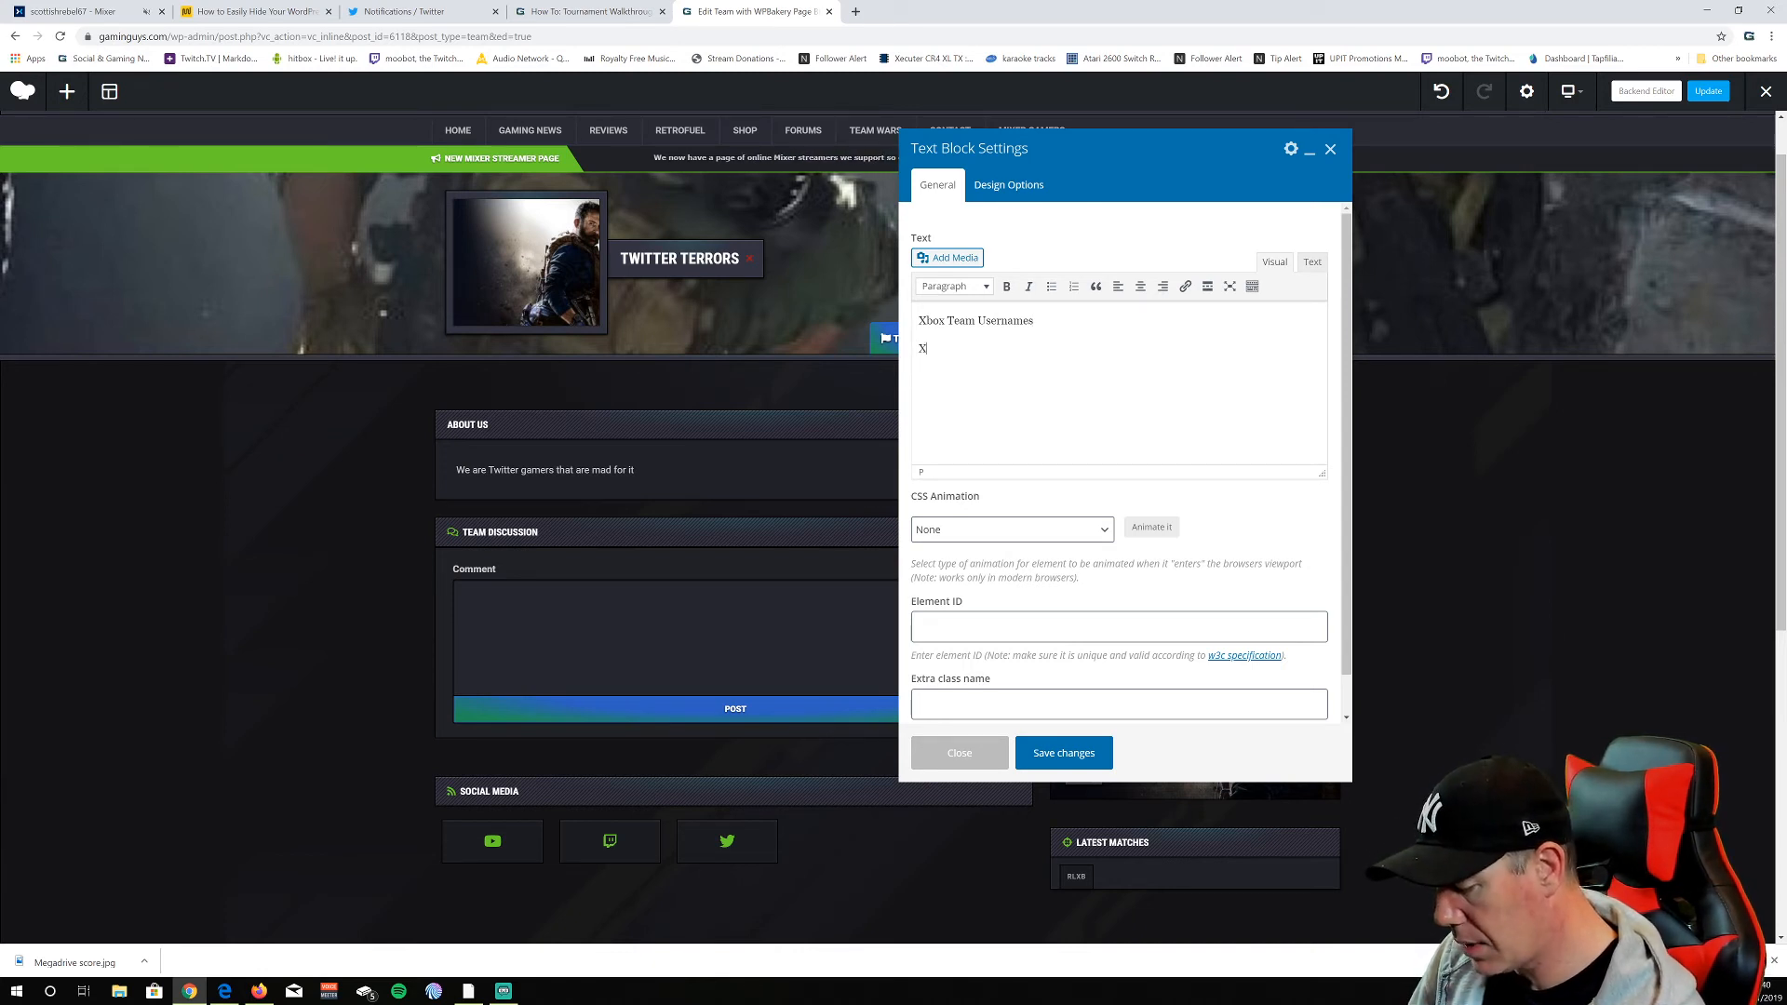
pyautogui.write('Ga')
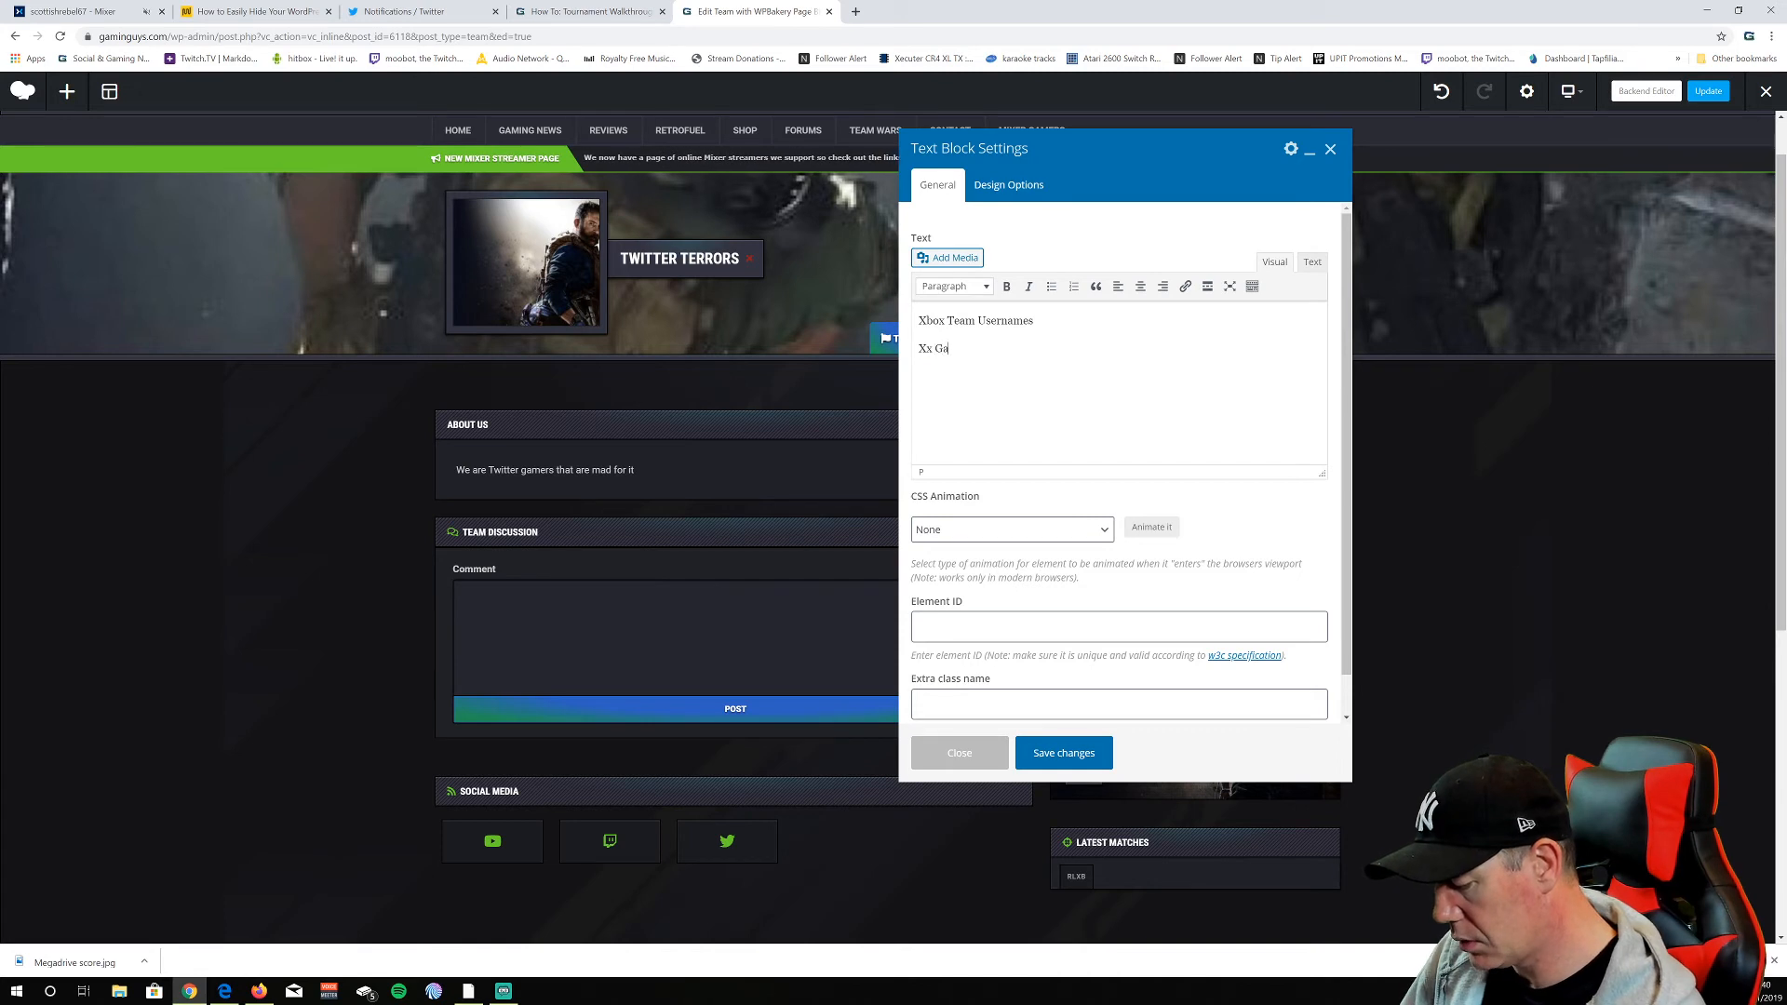
pyautogui.write('minGuys xX')
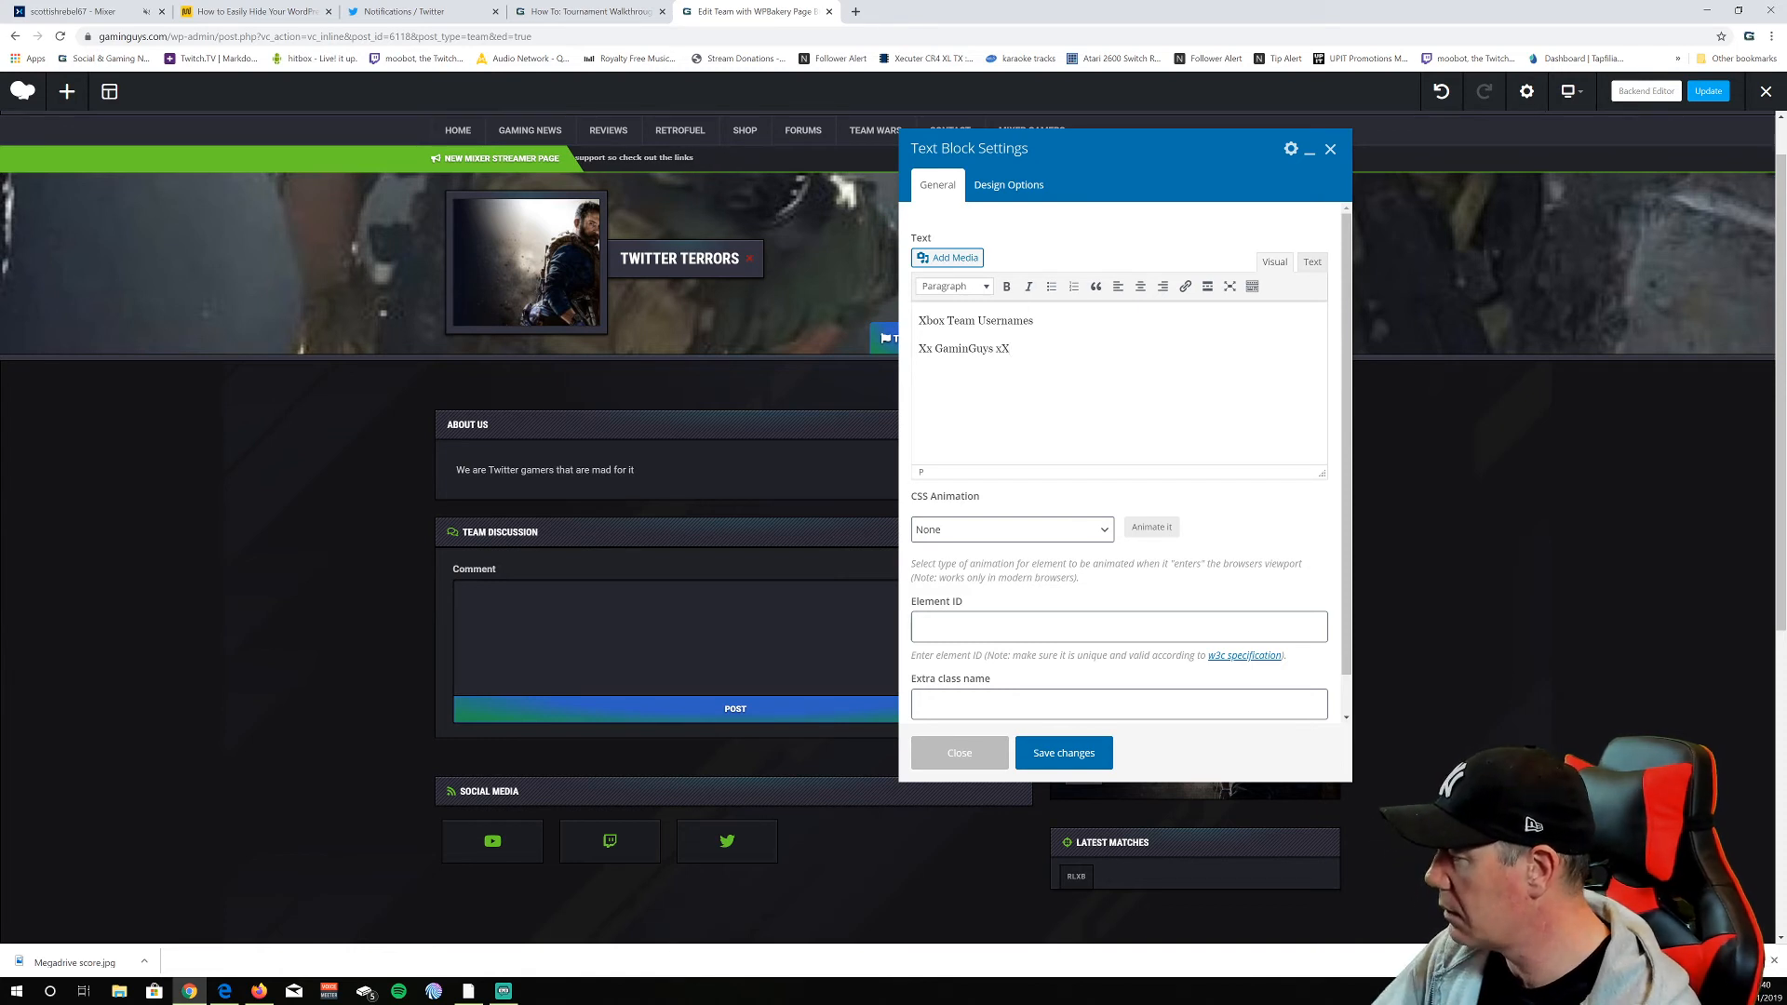
# Set the text block's CSS animation to fadeInLeft and save its settings
pyautogui.click(1023, 530)
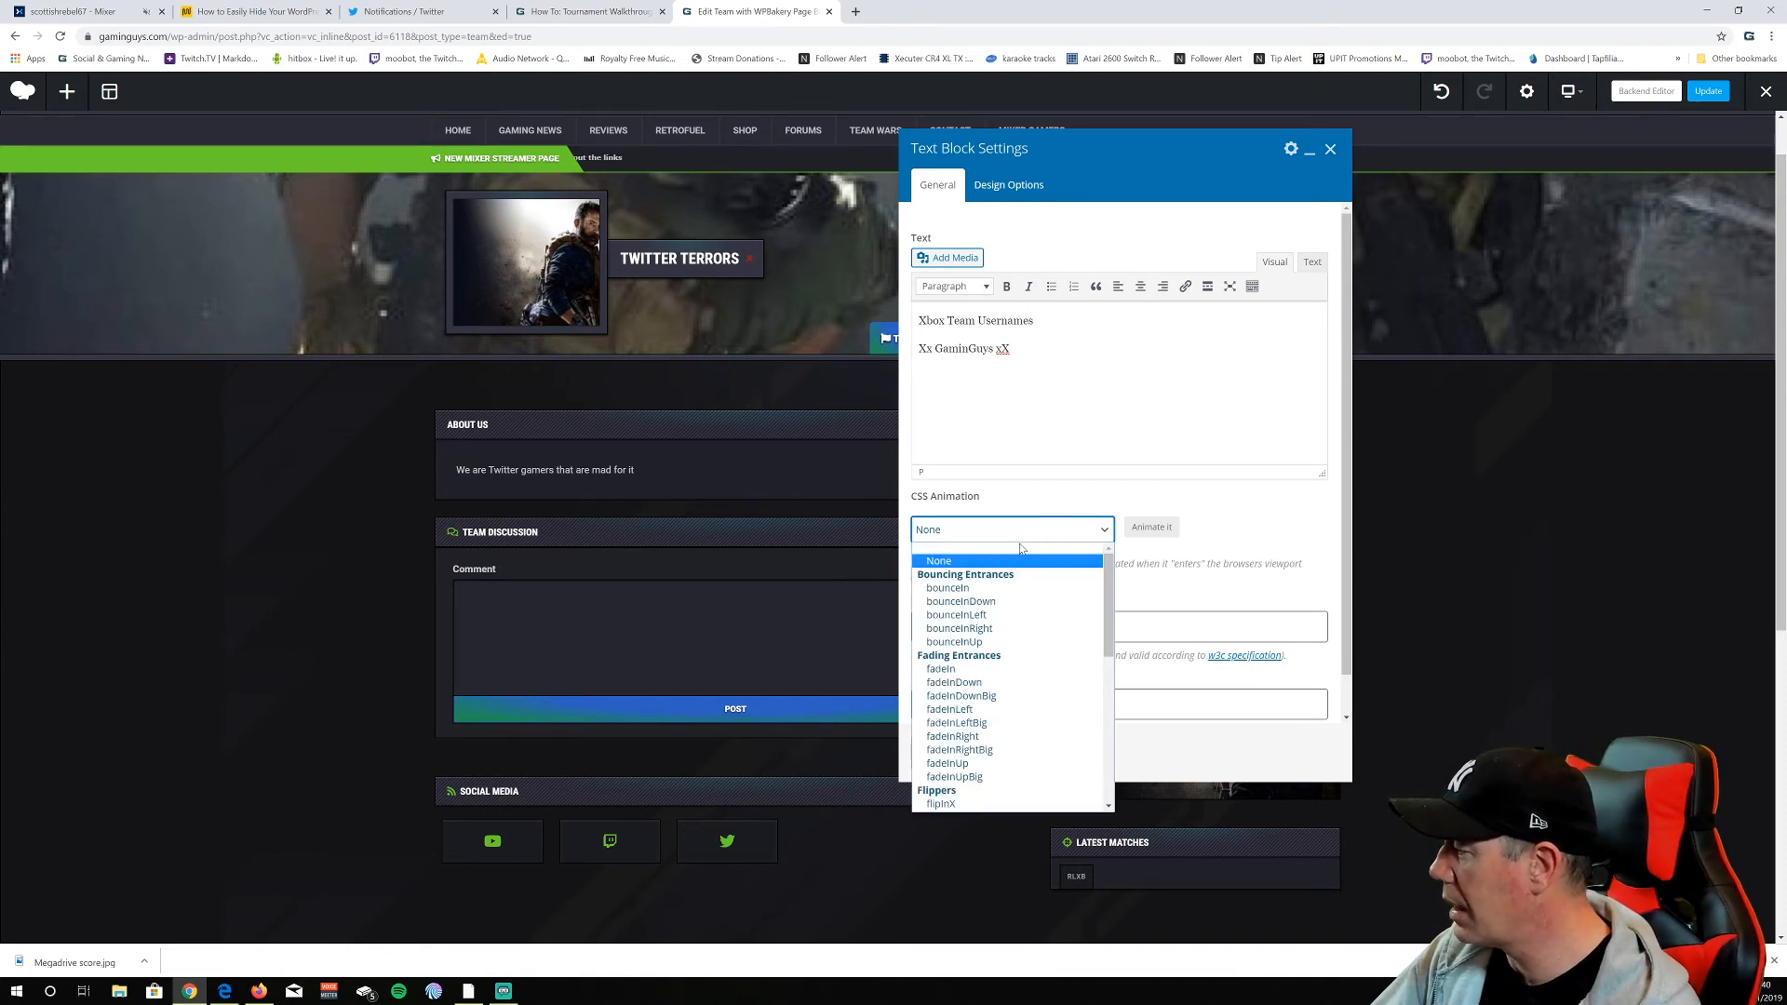
pyautogui.click(952, 710)
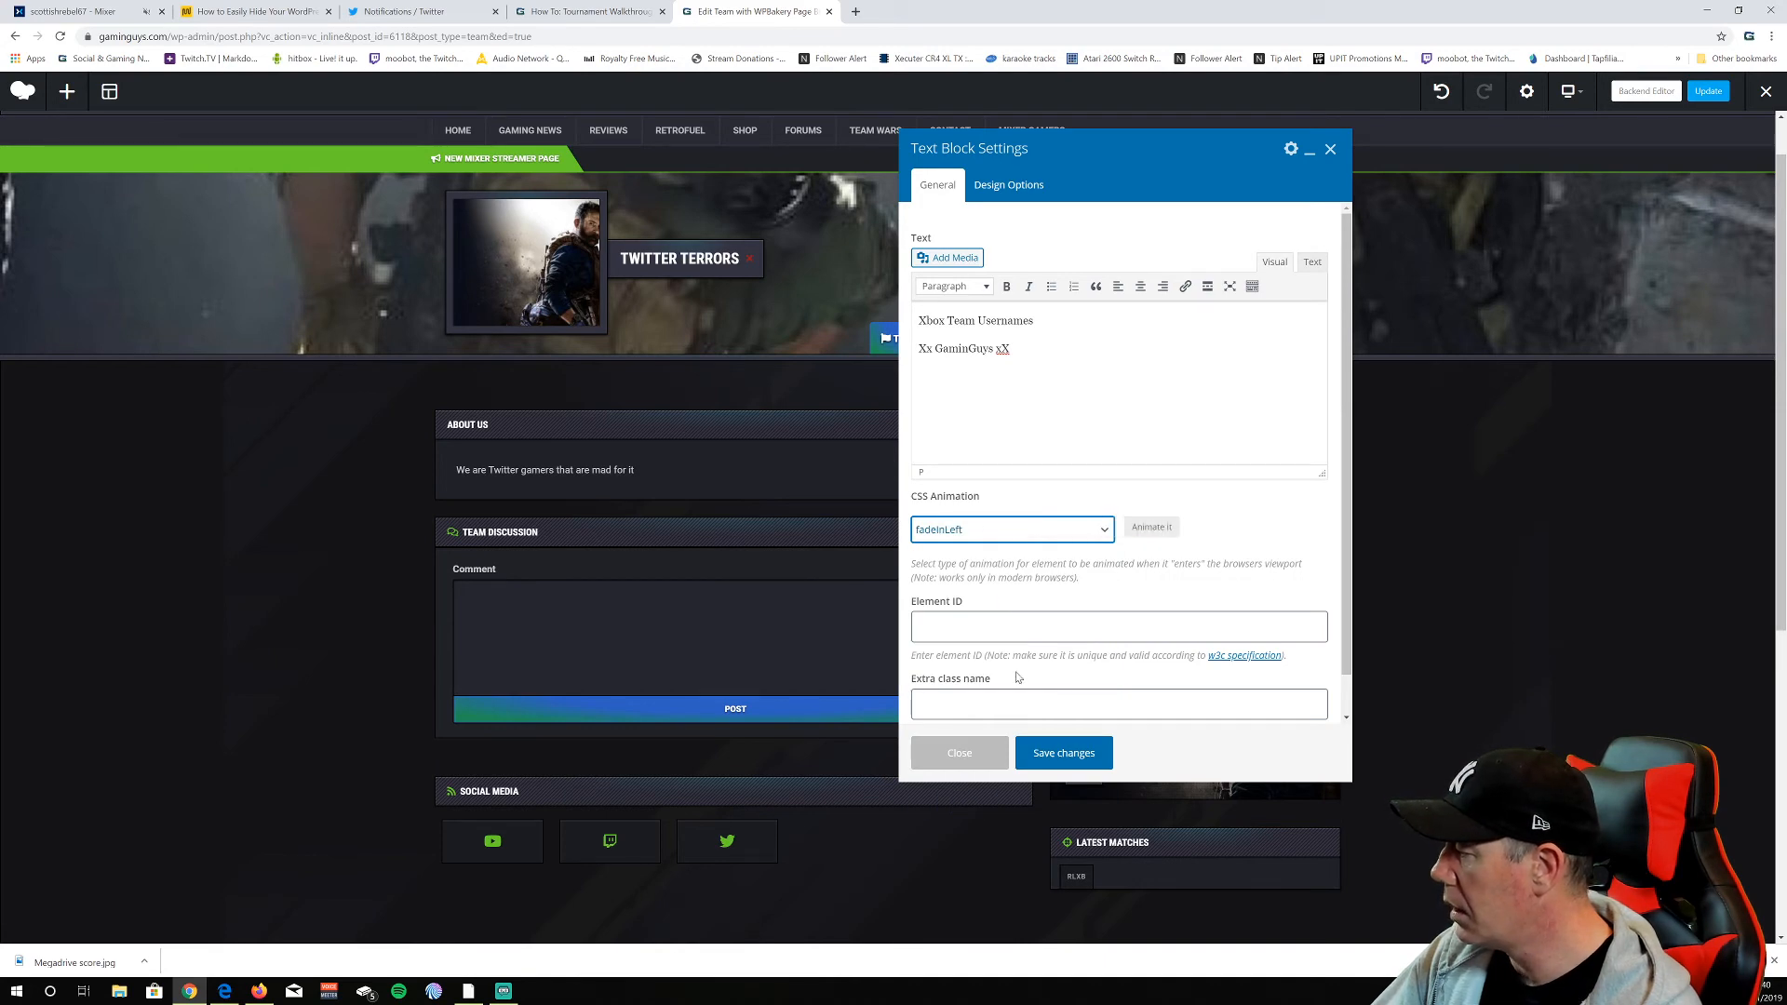
pyautogui.click(1059, 756)
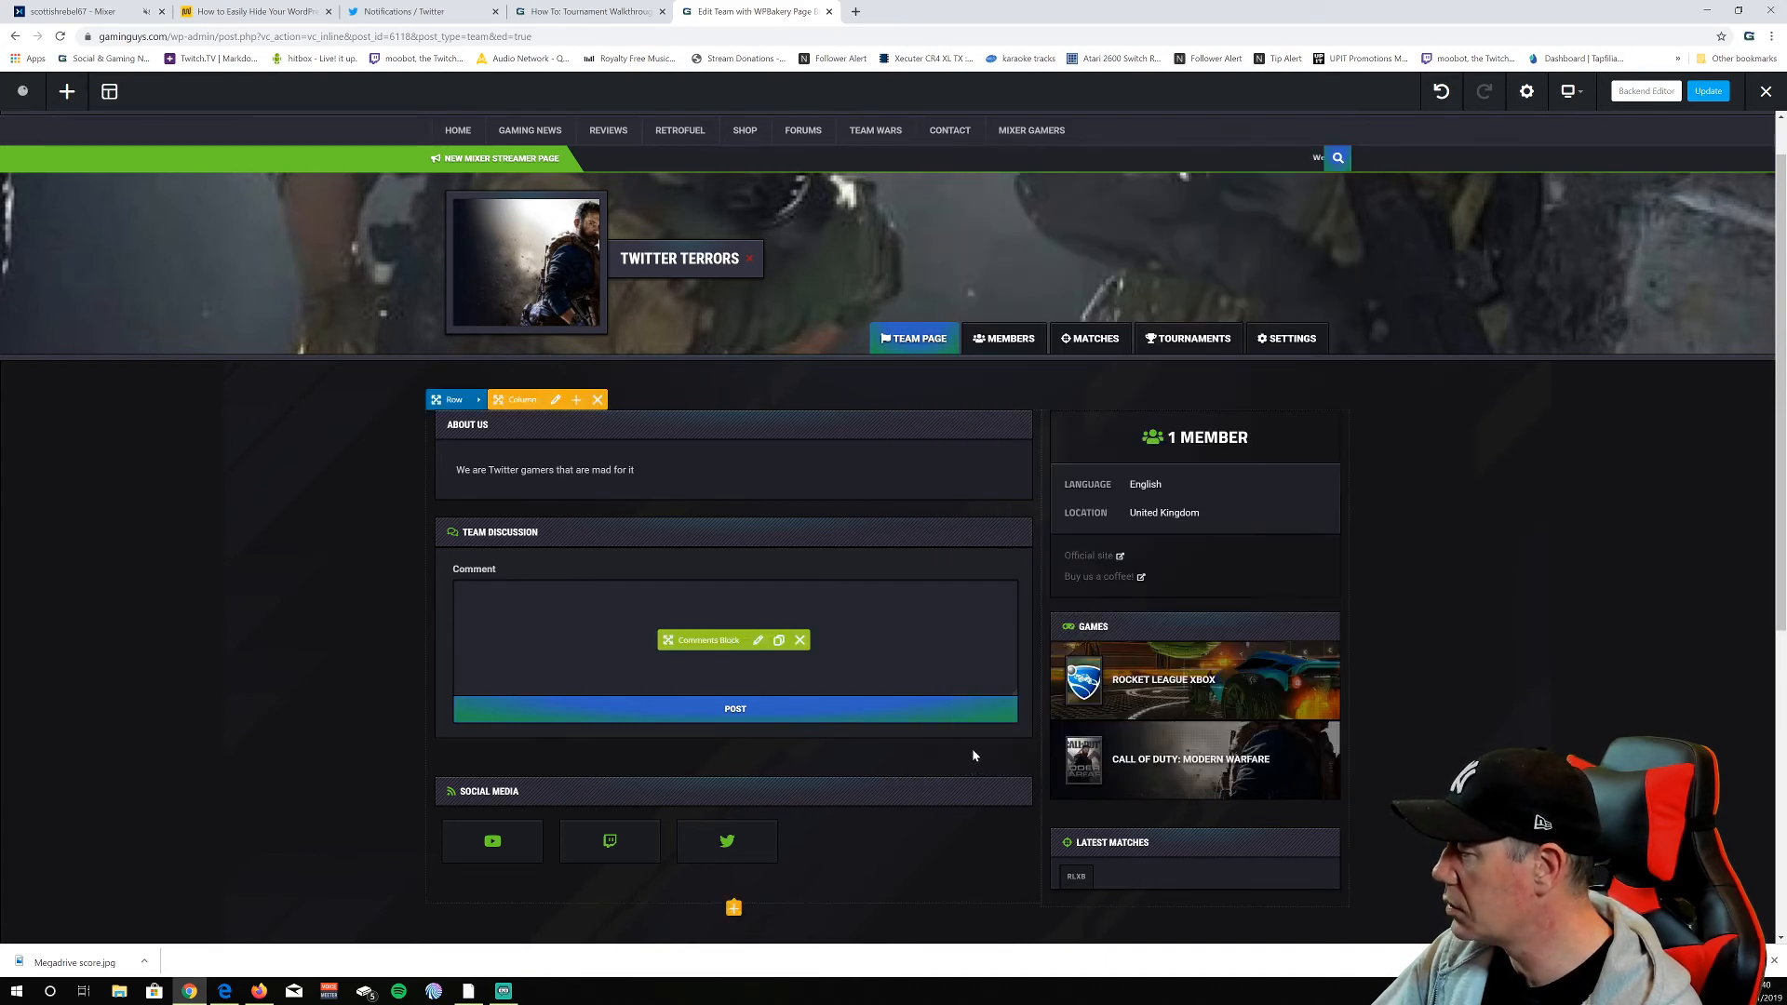
pyautogui.scroll(-5, 940, 724)
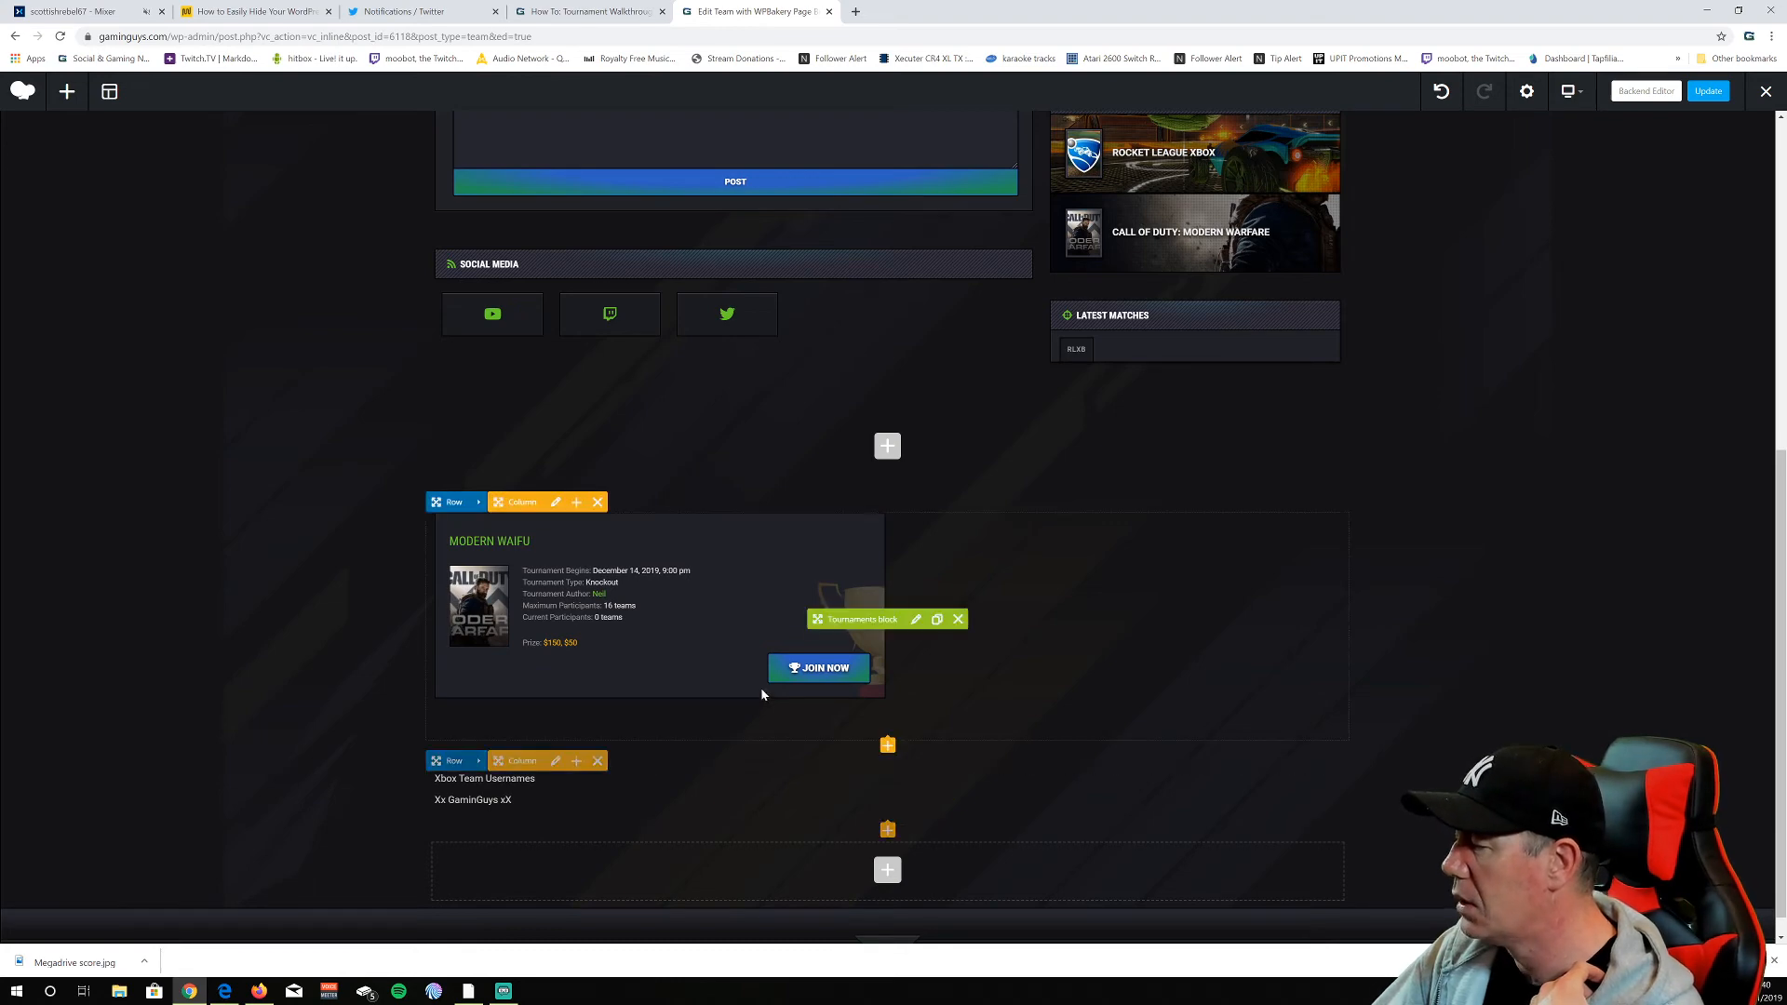
pyautogui.scroll(5, 765, 691)
pyautogui.scroll(-5, 778, 609)
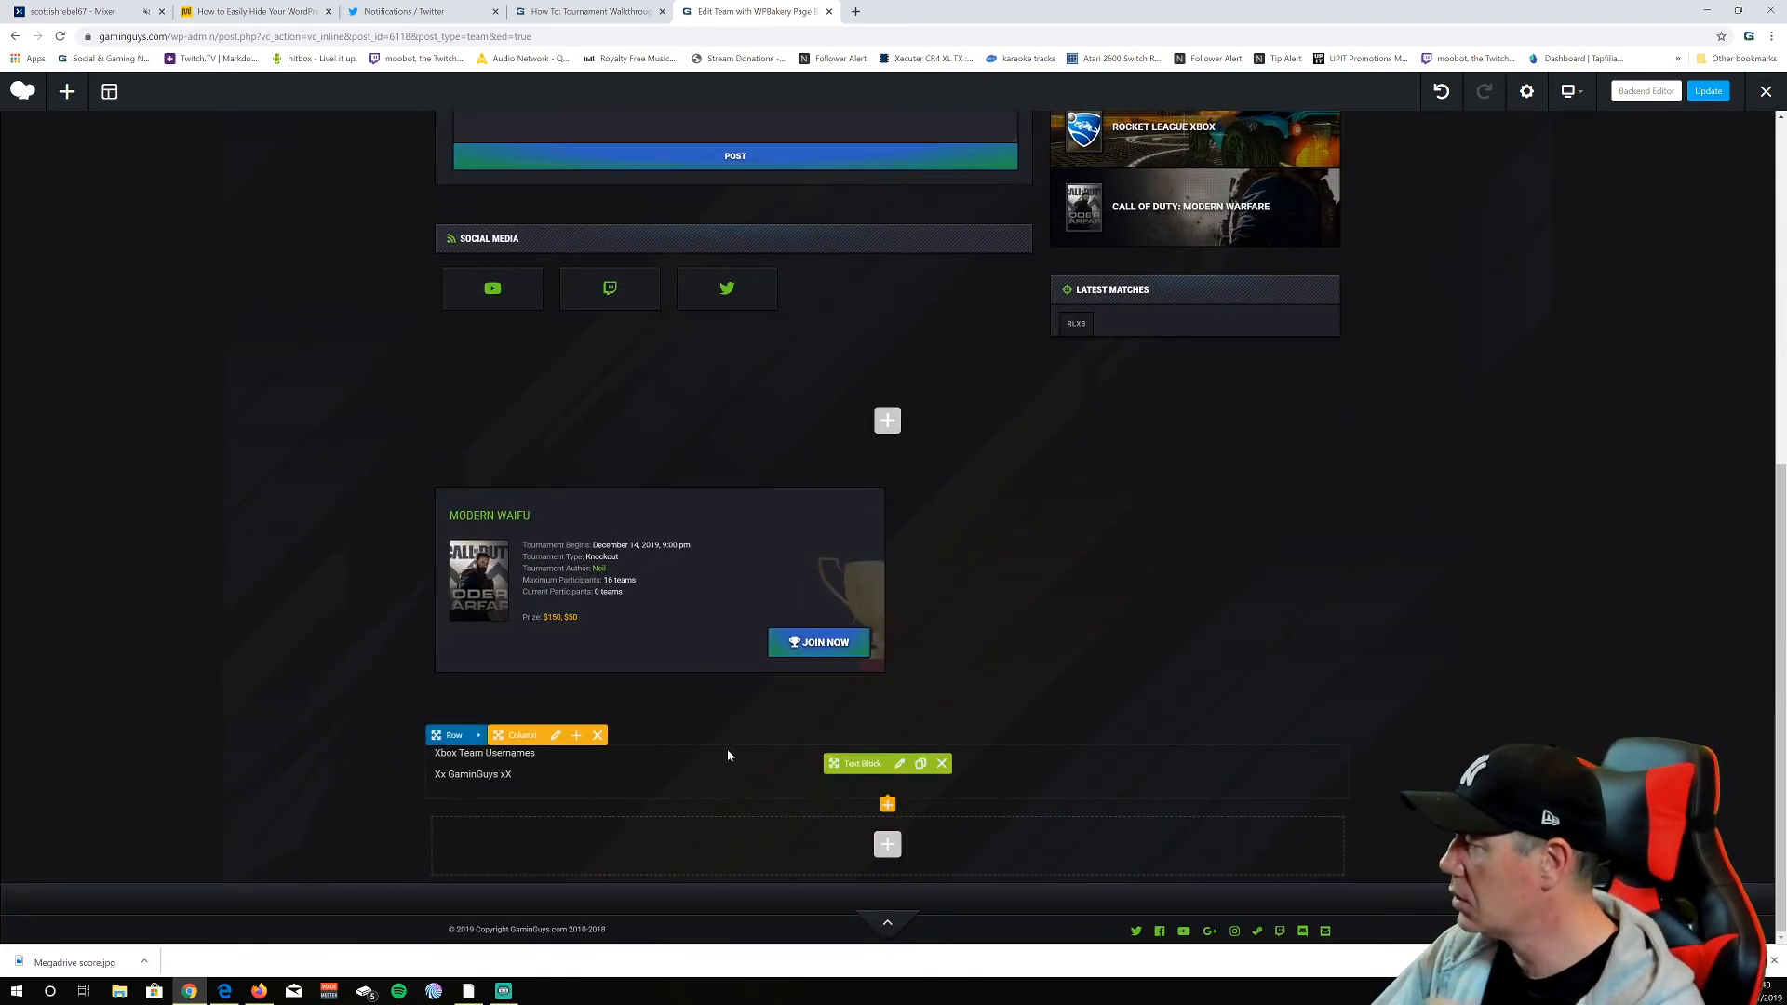
pyautogui.scroll(7, 1129, 709)
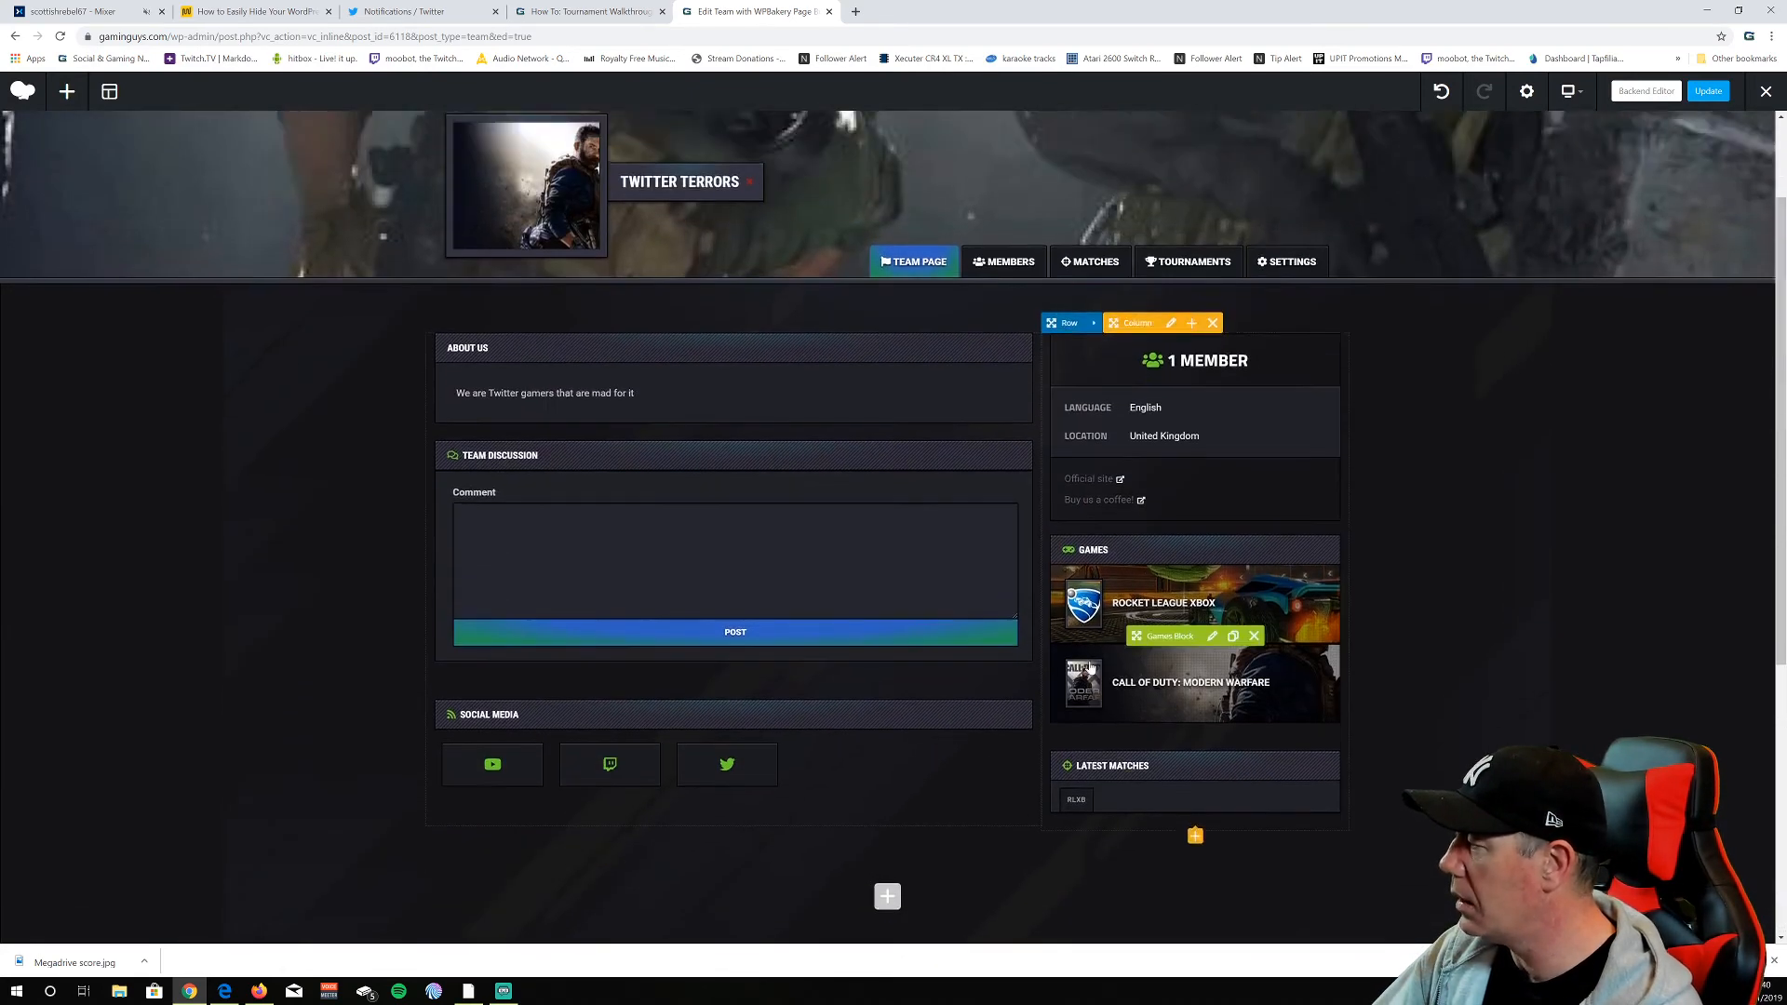
pyautogui.scroll(-7, 670, 498)
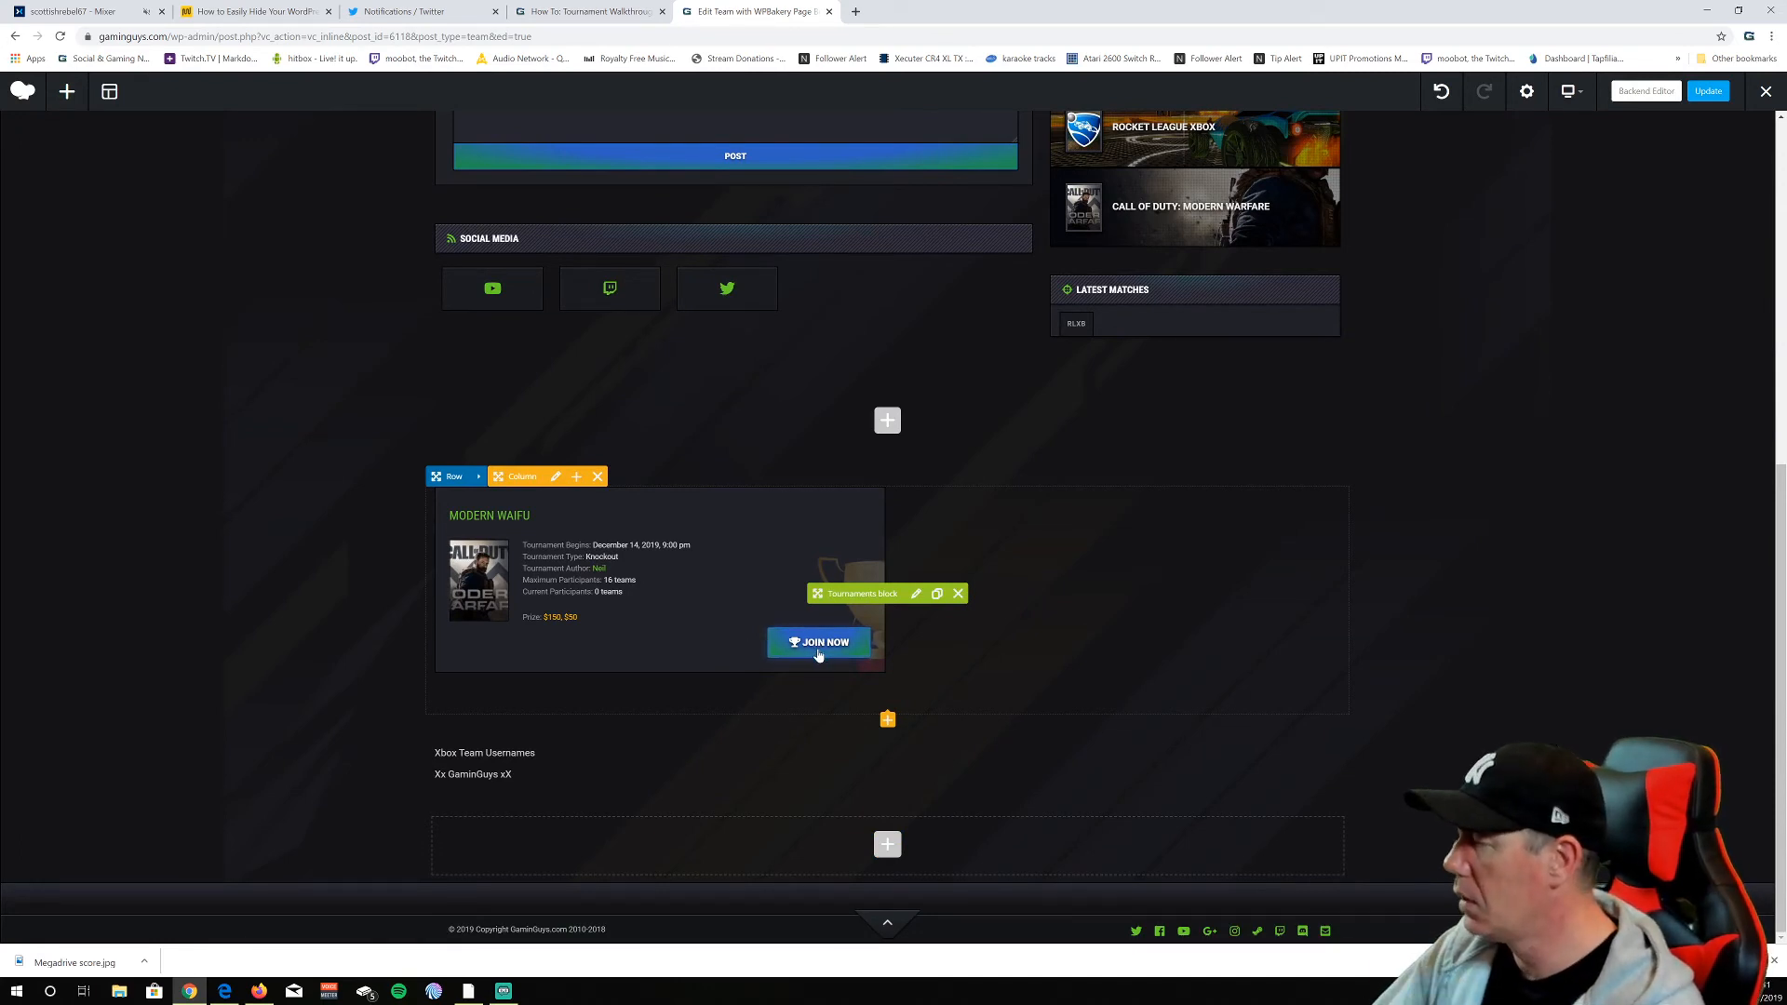
# Open the GaminGuys homepage in a new tab and try joining and leaving the Modern Waifu tournament
pyautogui.scroll(7, 819, 642)
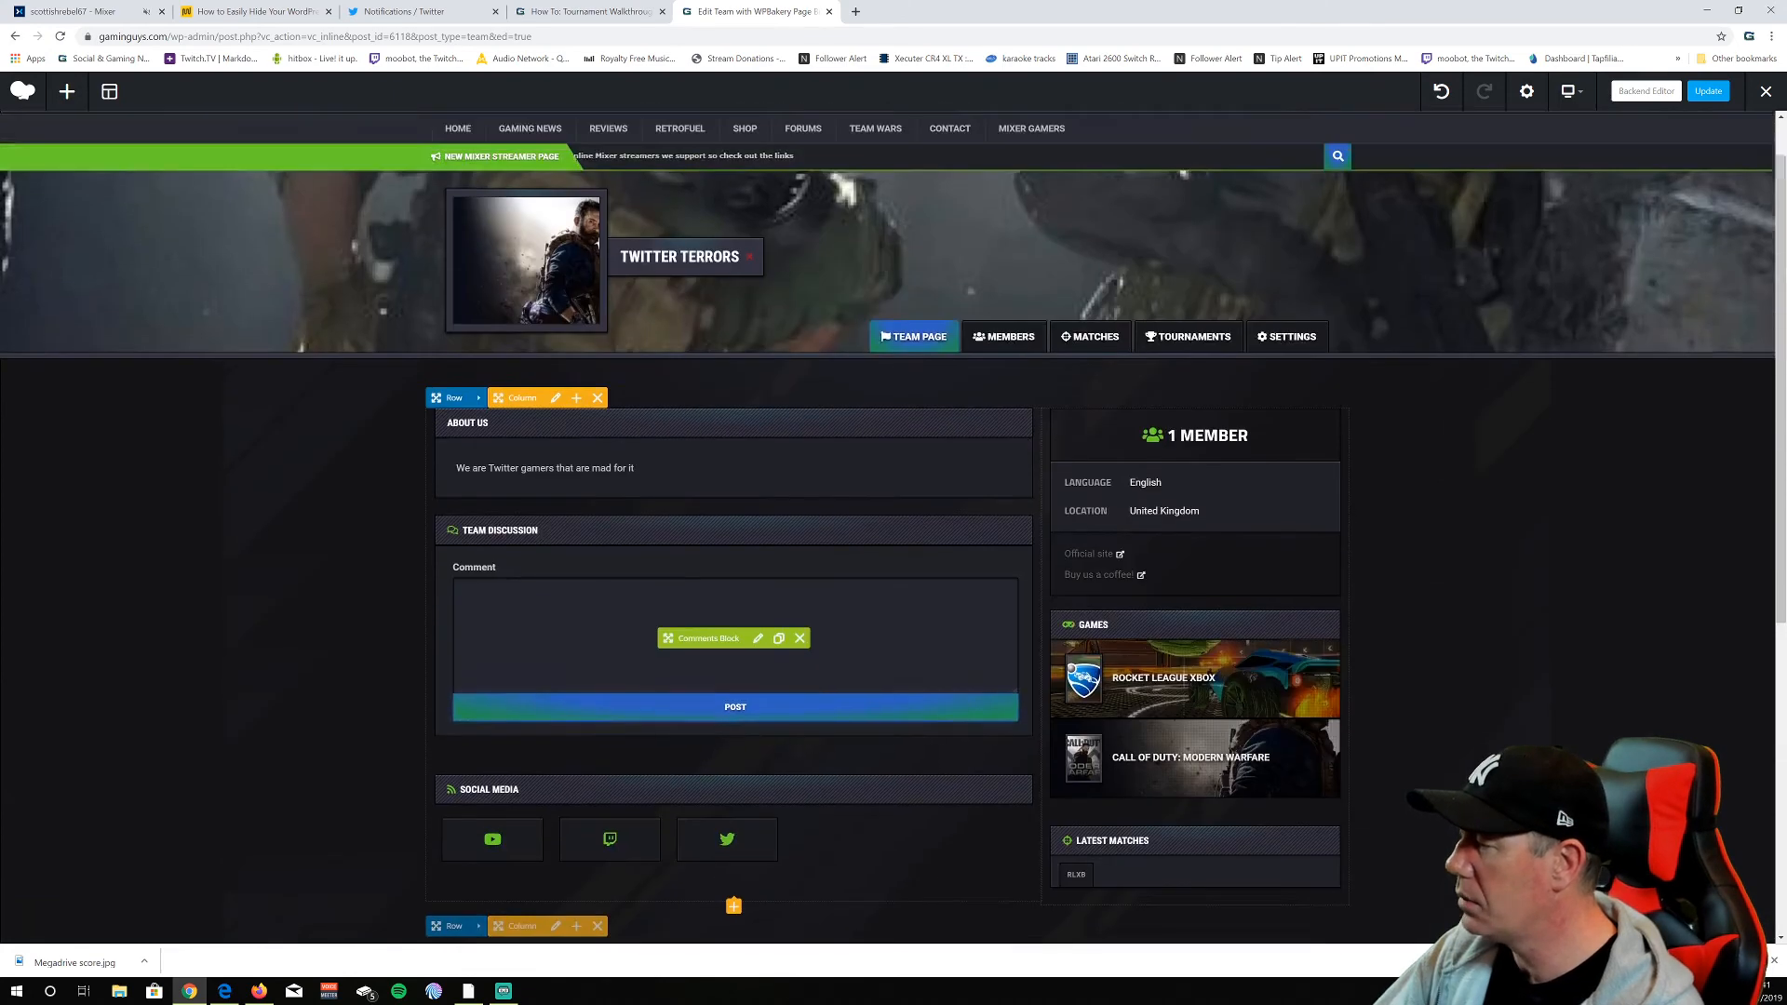
pyautogui.click(457, 198)
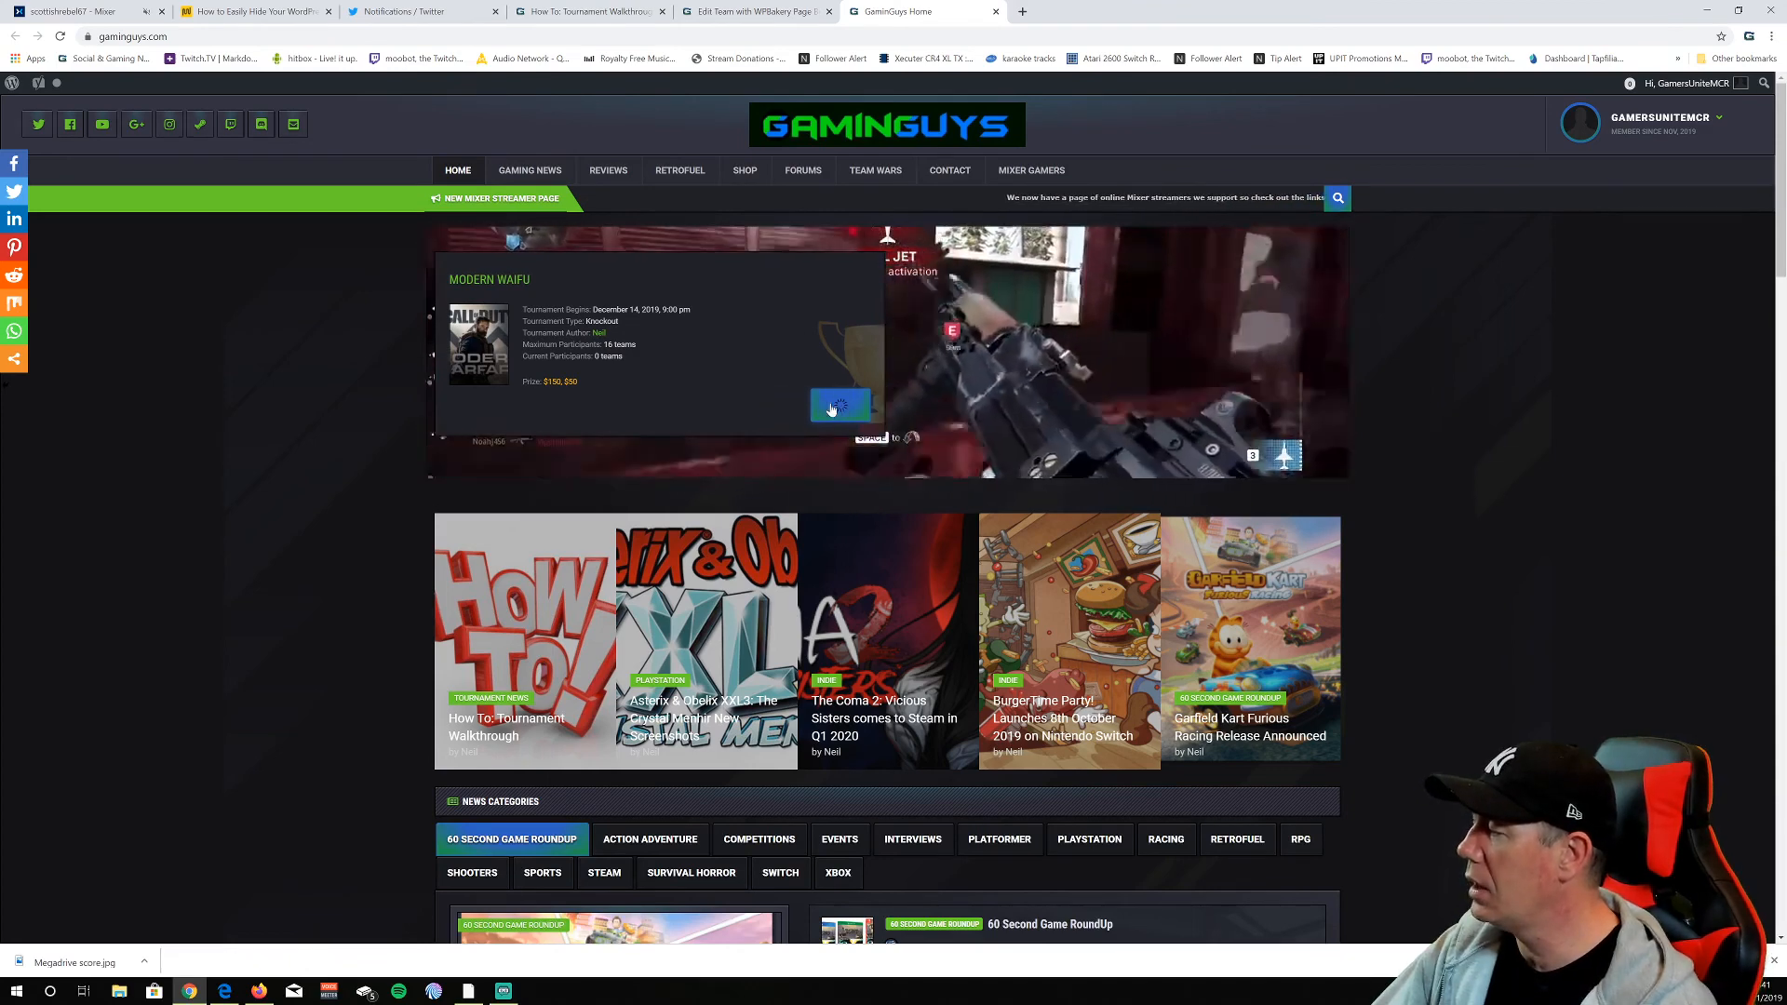
pyautogui.click(831, 408)
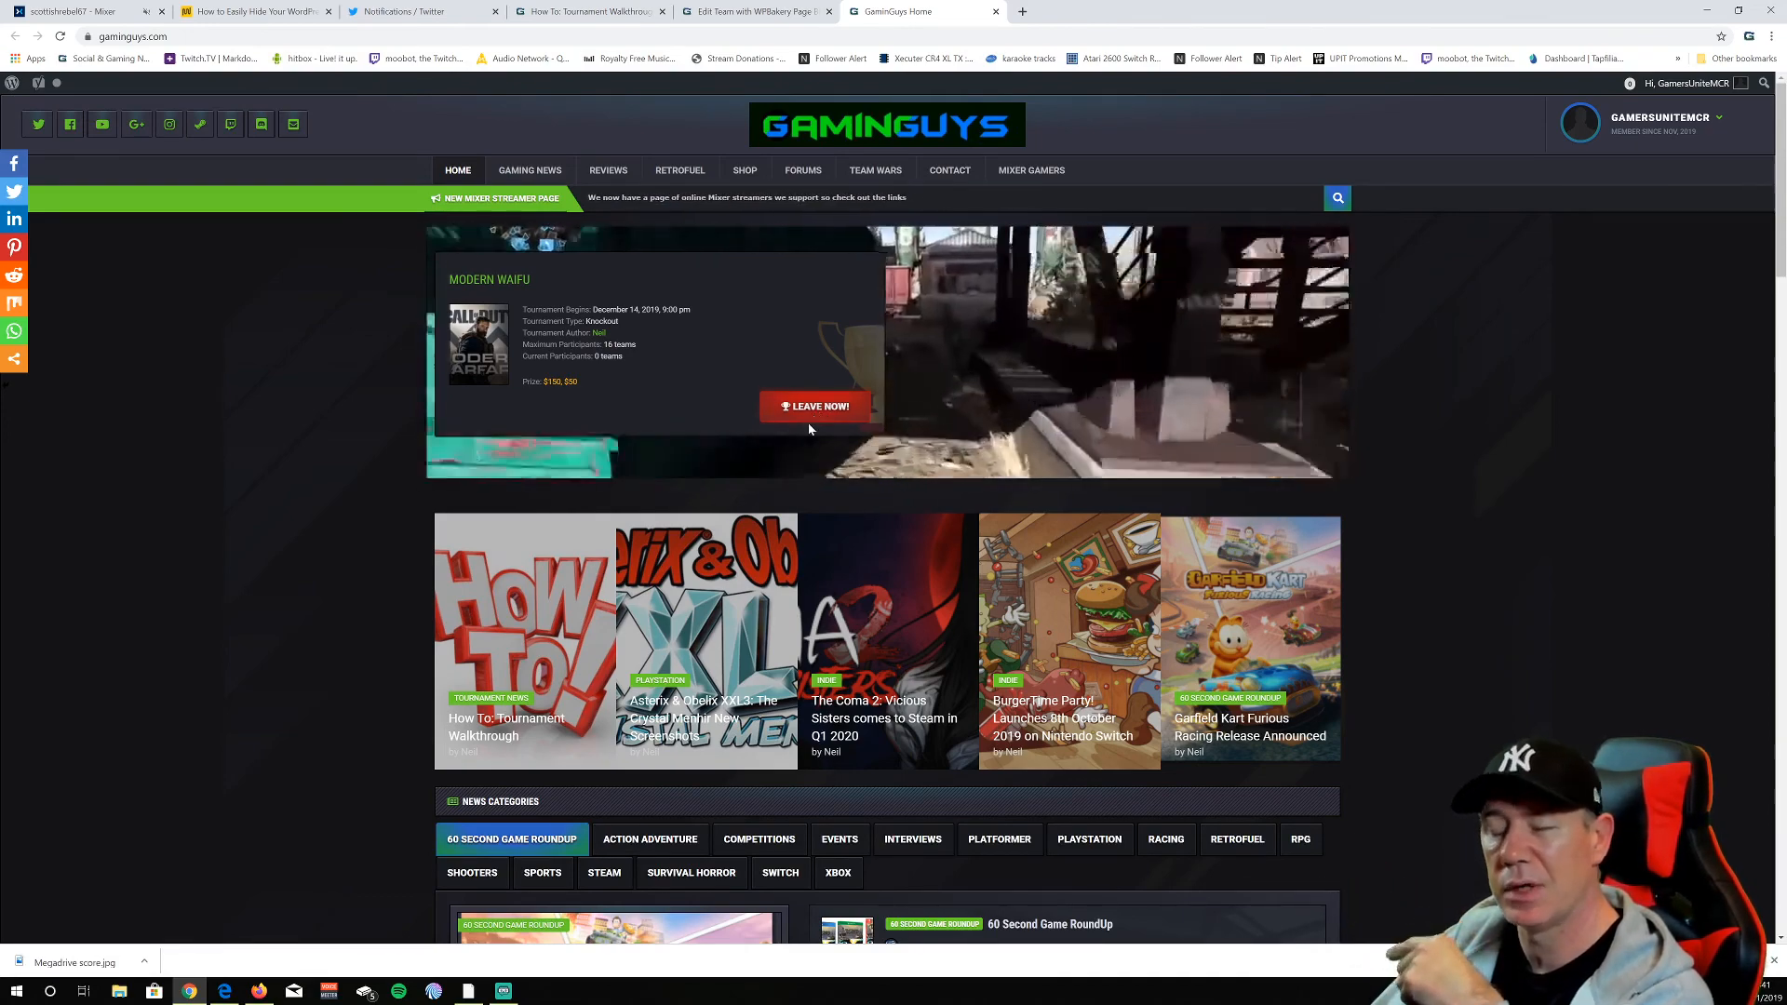
pyautogui.click(814, 418)
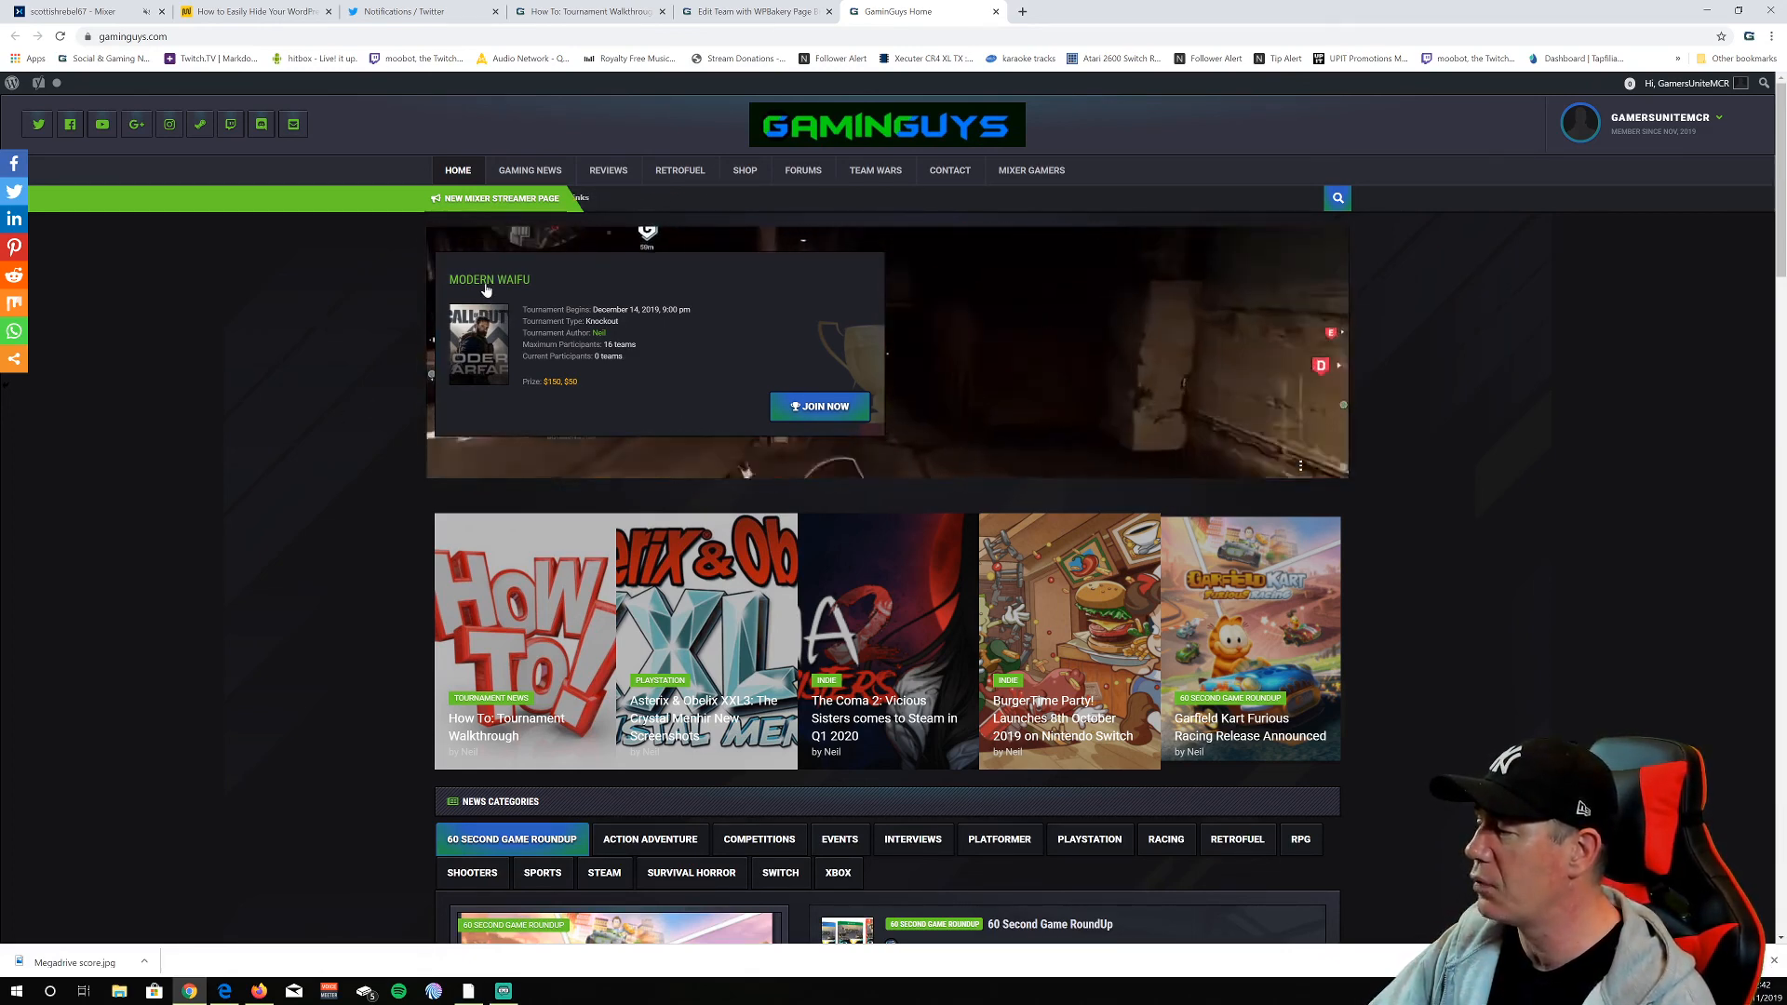
# Examine the Modern Waifu tournament page's match settings, details, maps, regulations and winner prizes, and open its Global Rules
pyautogui.press('F5')
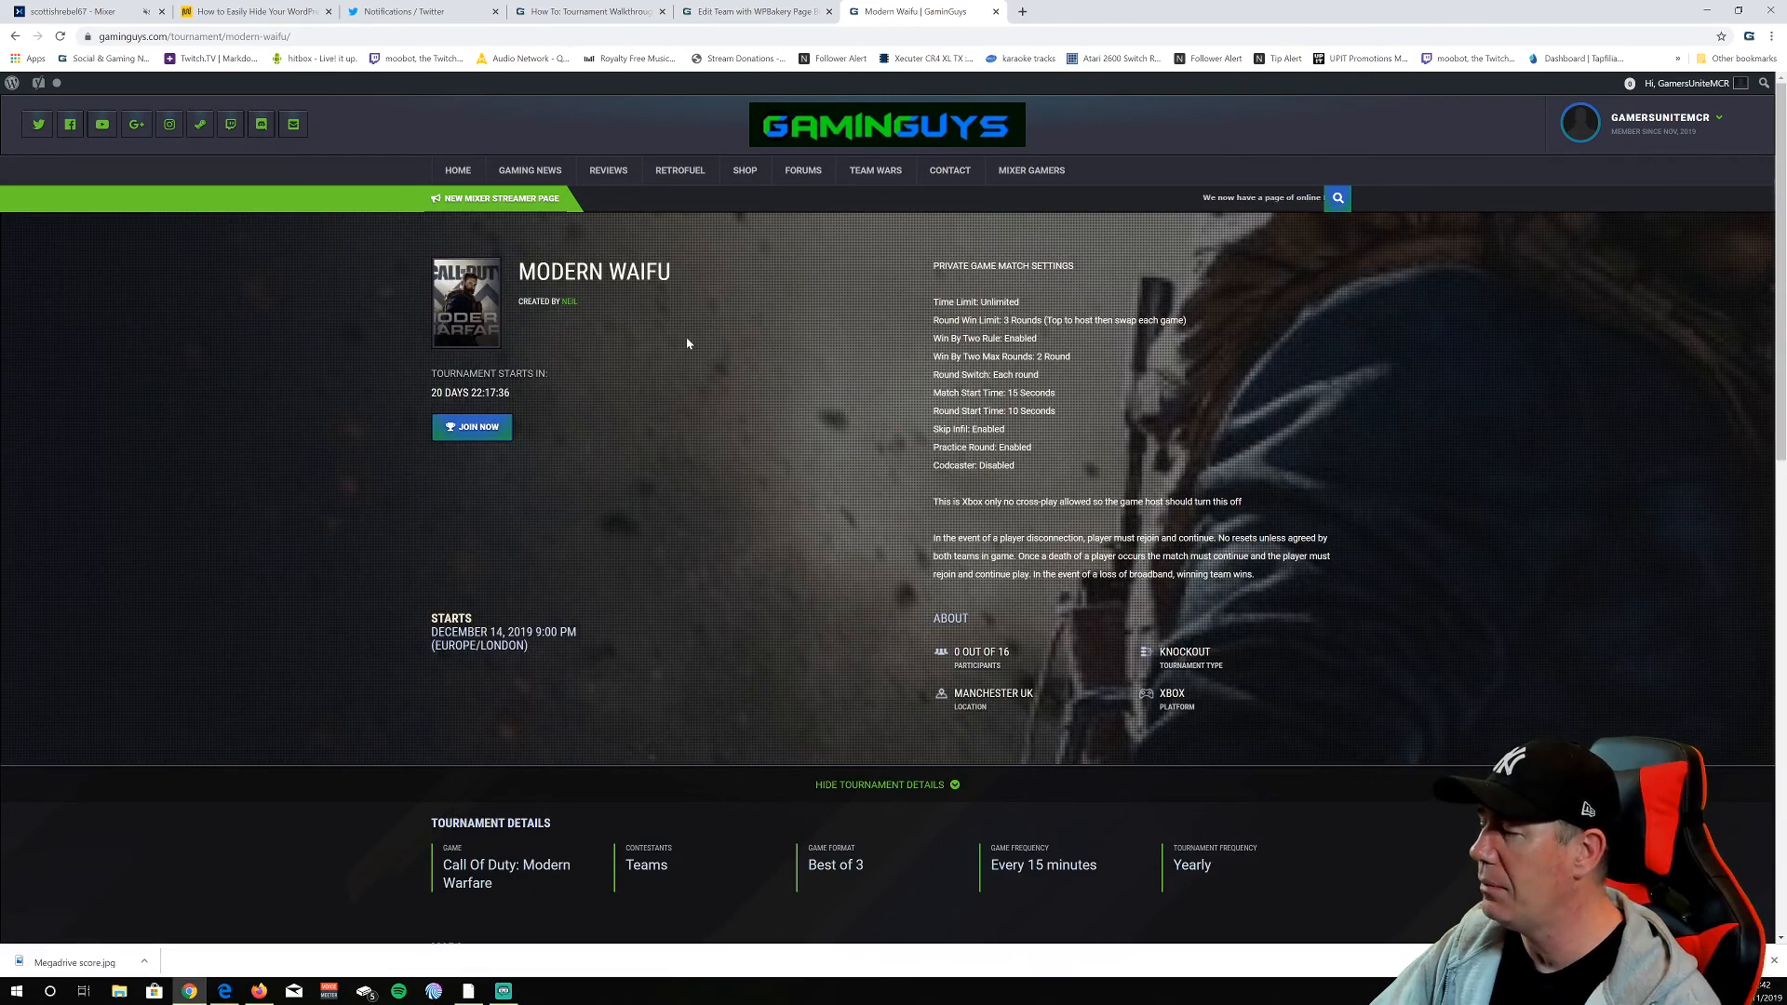
pyautogui.scroll(-1, 700, 354)
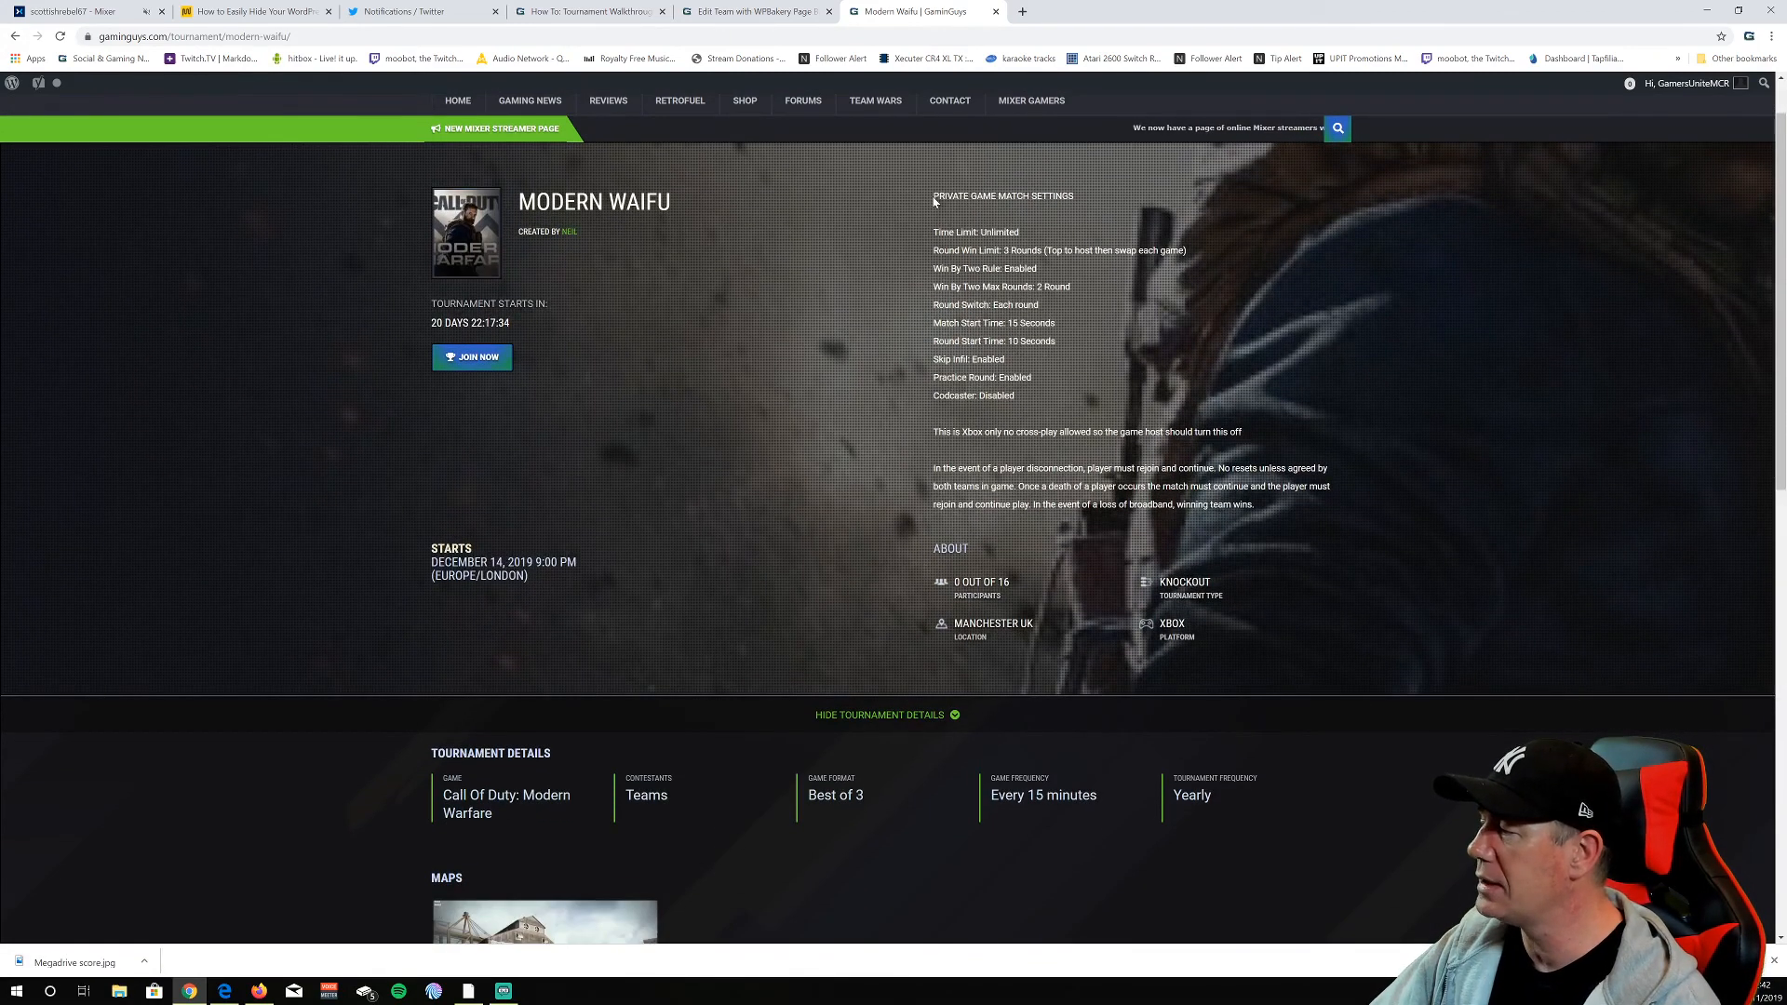
pyautogui.moveTo(680, 223); pyautogui.dragTo(771, 447)
pyautogui.click(771, 447)
pyautogui.scroll(-1, 779, 456)
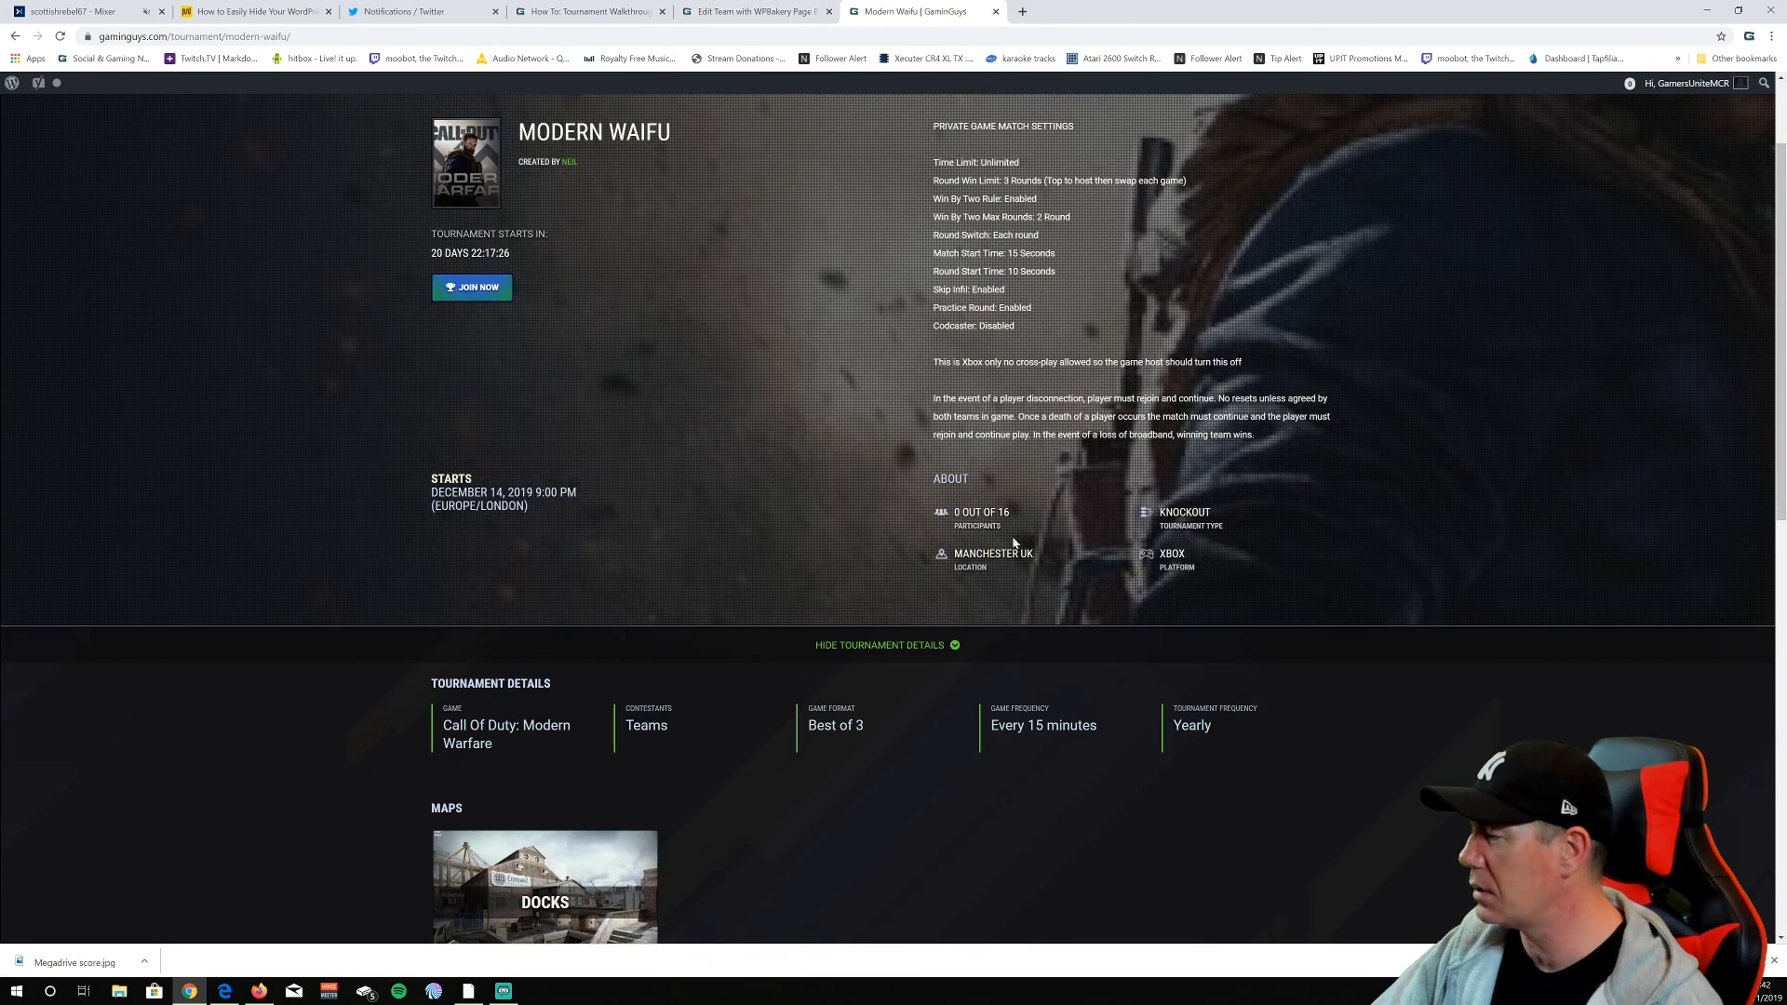
pyautogui.scroll(-3, 750, 522)
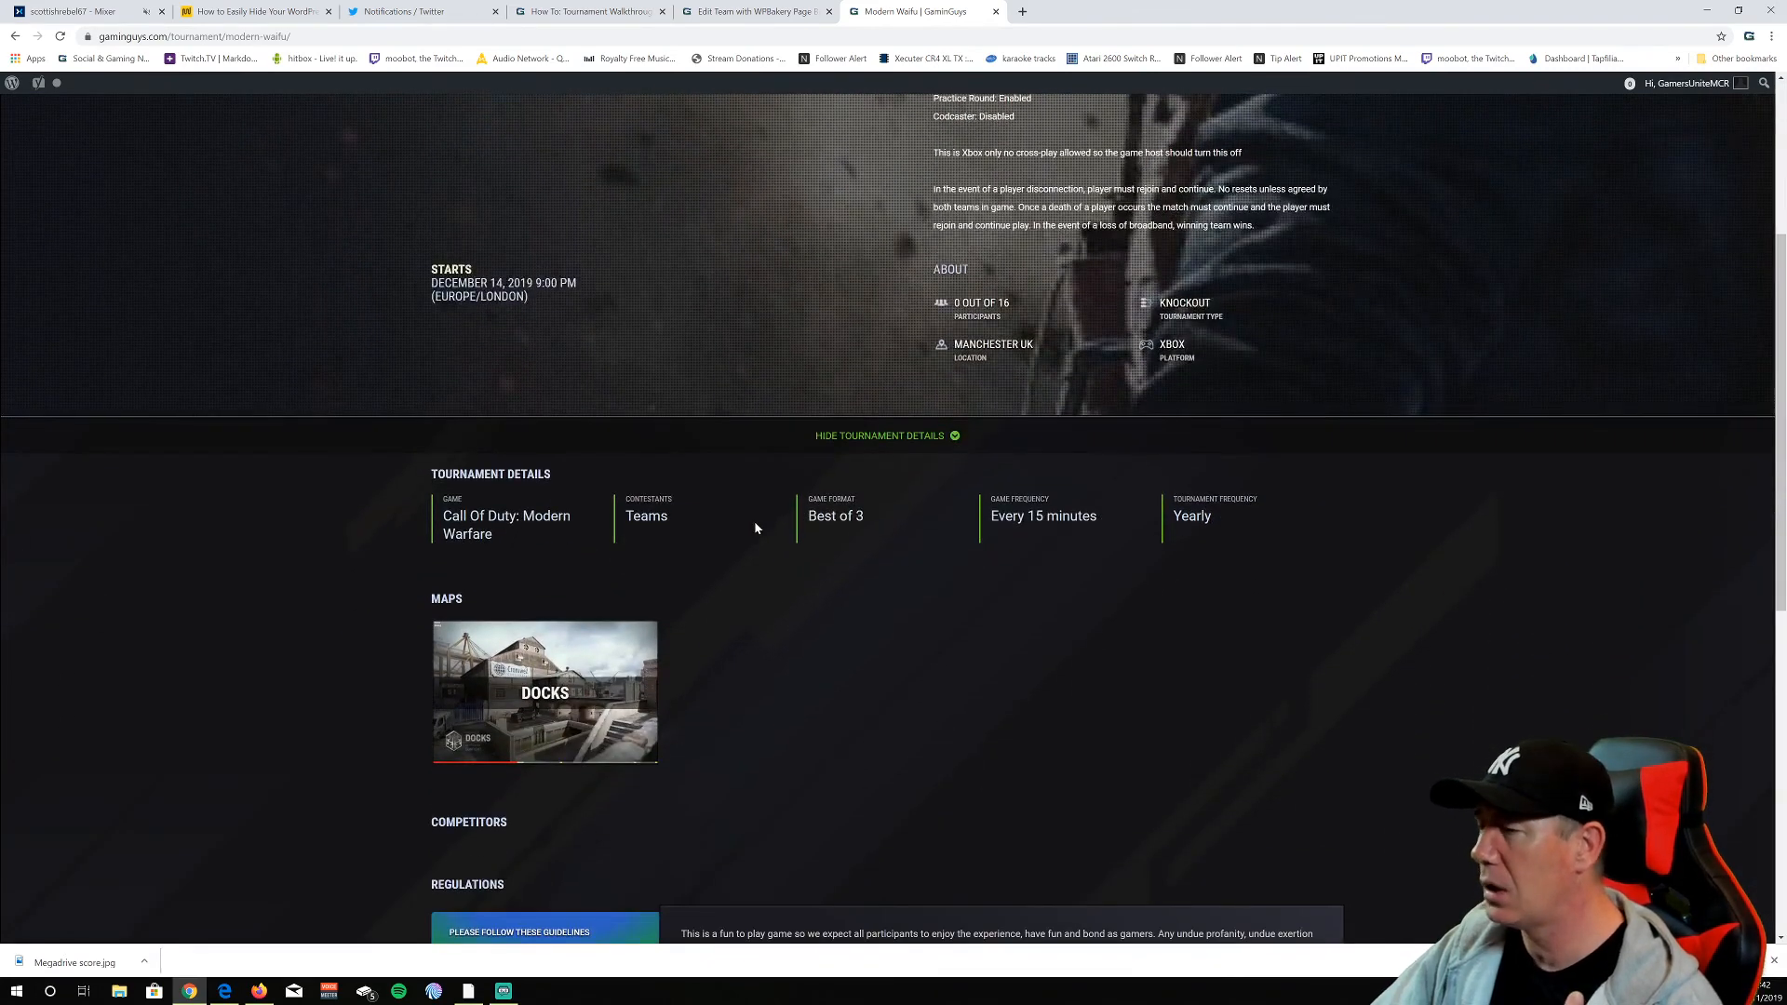
pyautogui.scroll(-4, 765, 528)
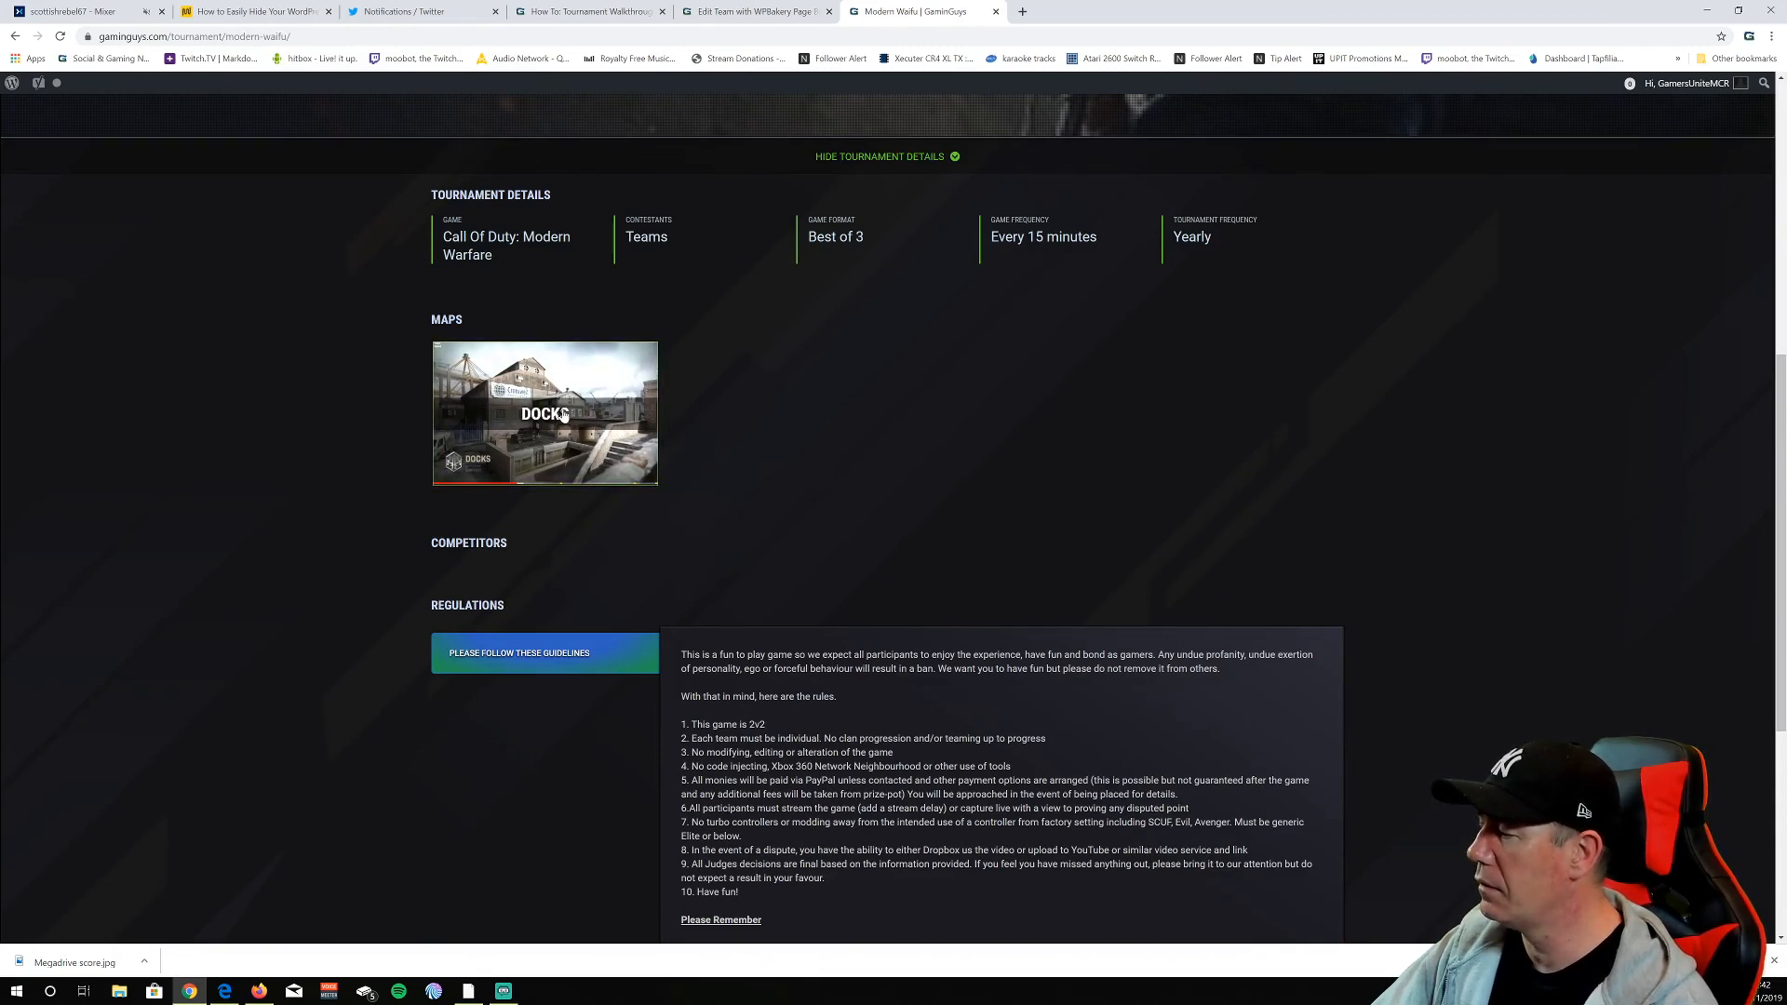
pyautogui.scroll(-2, 753, 469)
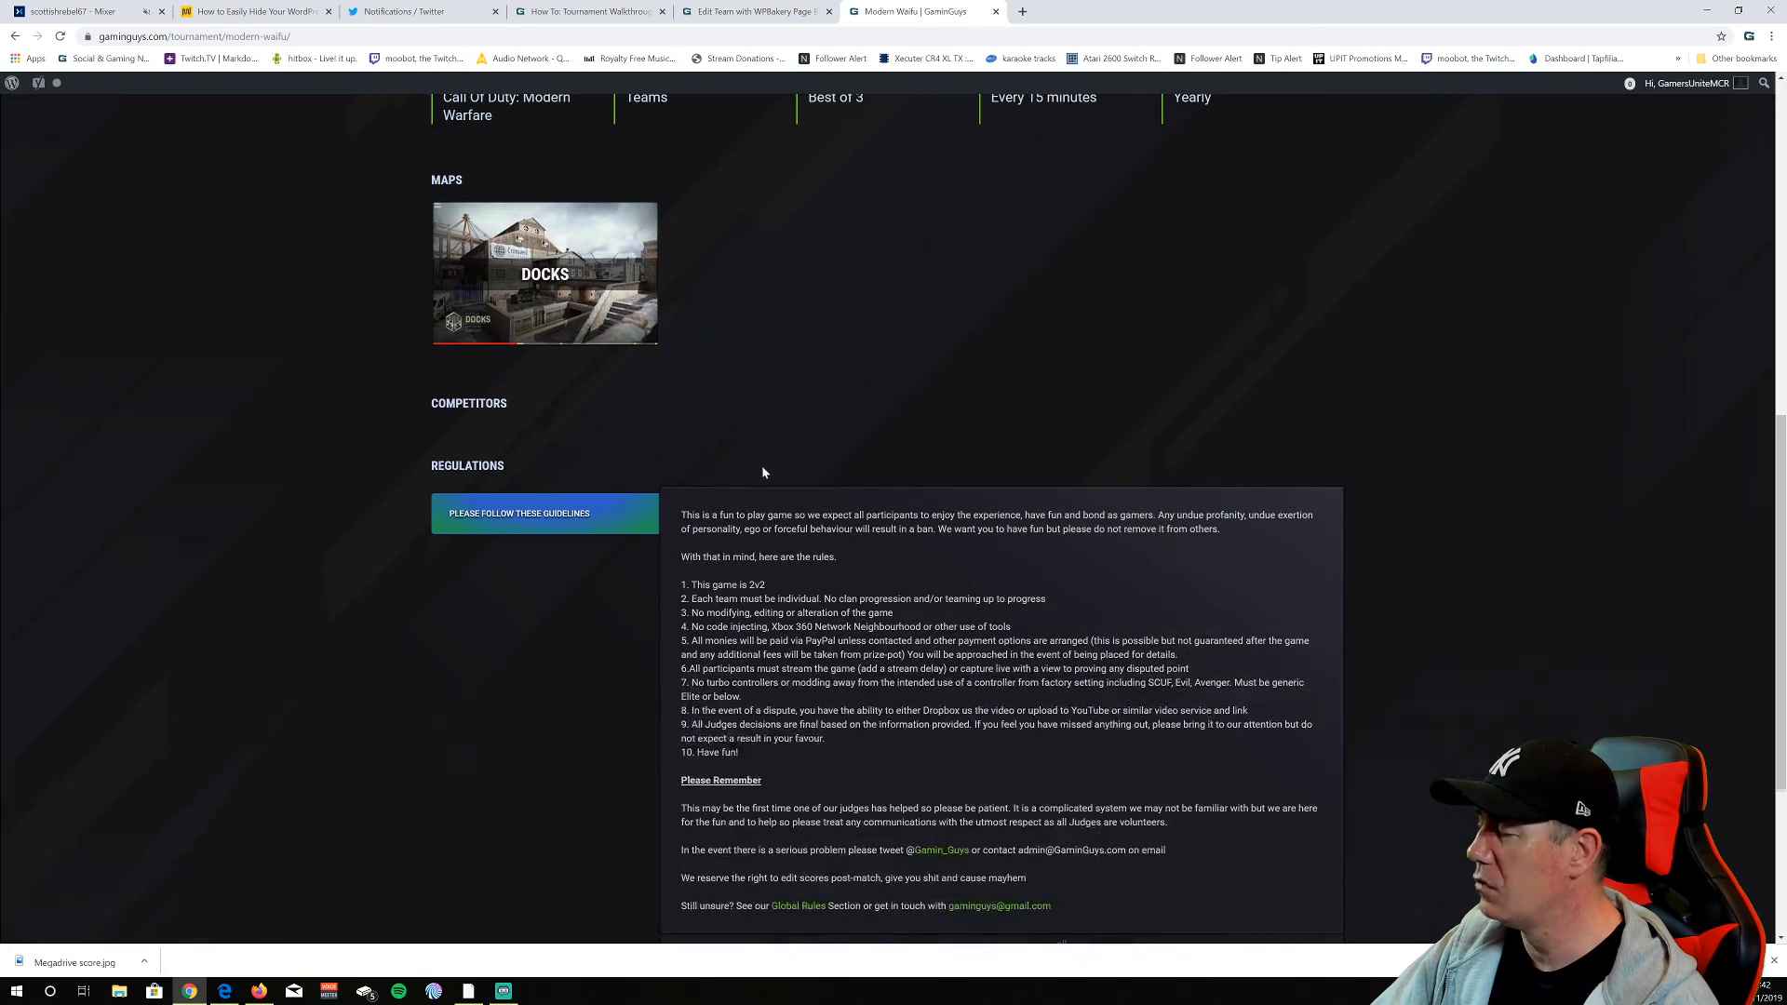
pyautogui.scroll(-2, 758, 471)
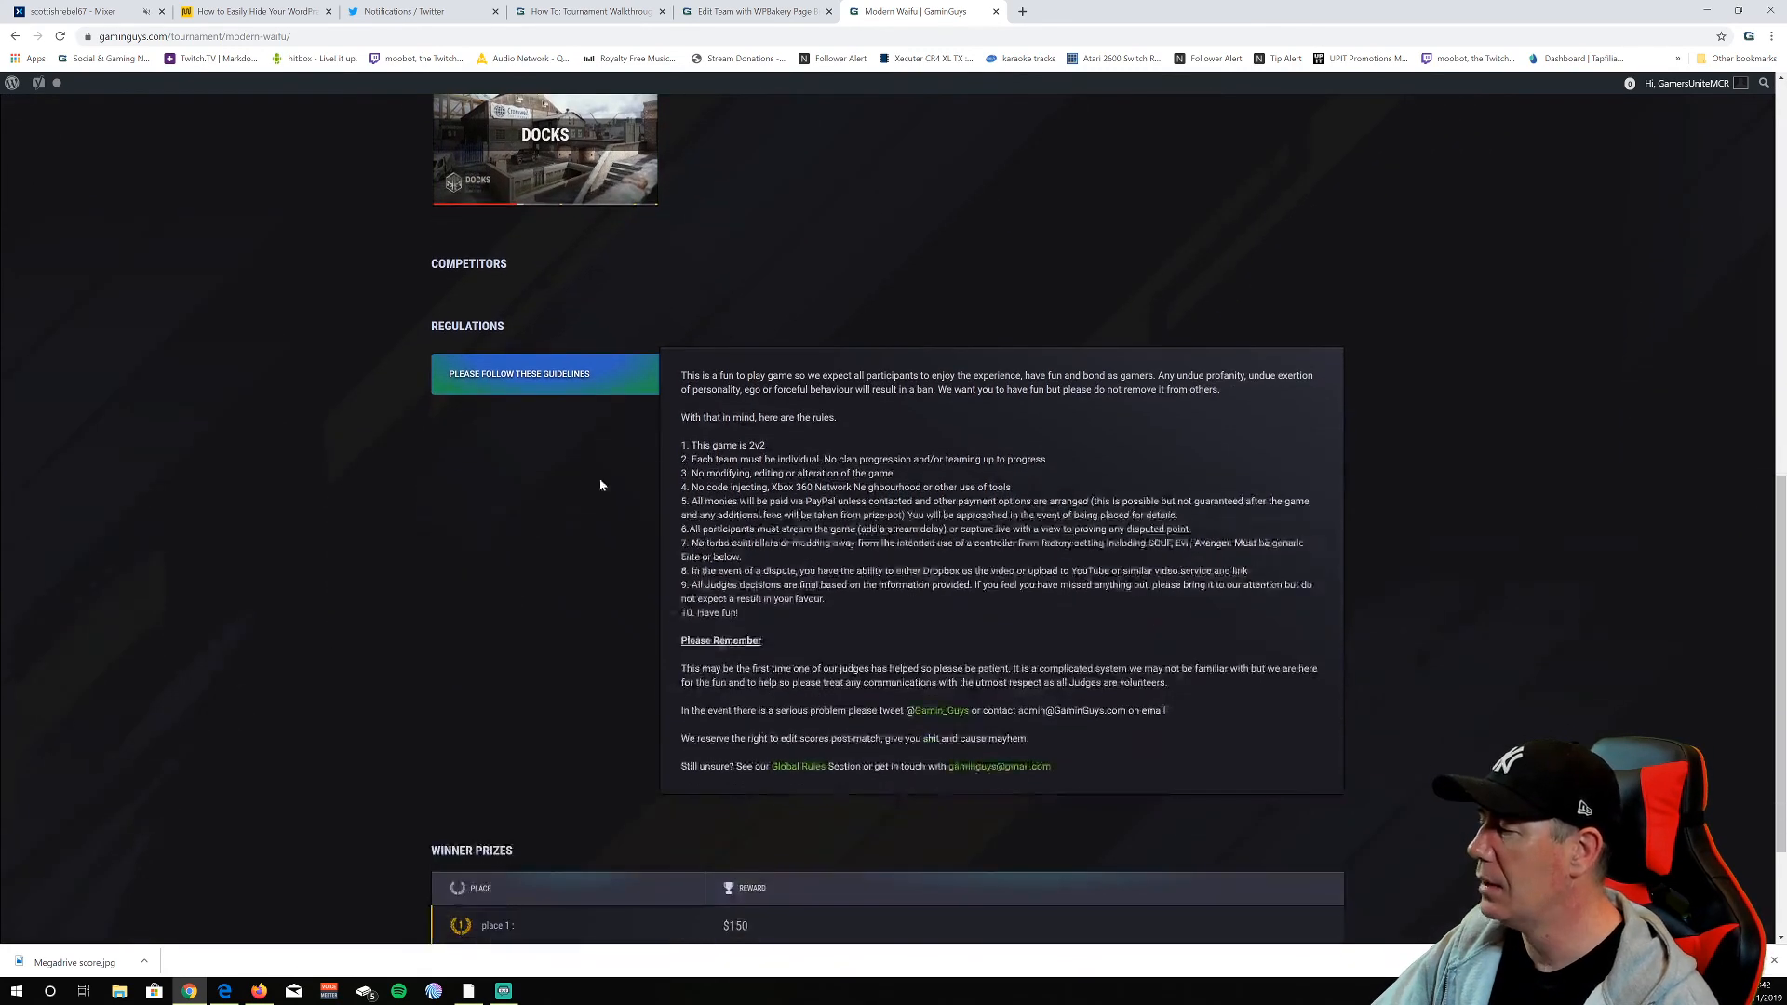
pyautogui.scroll(-2, 544, 374)
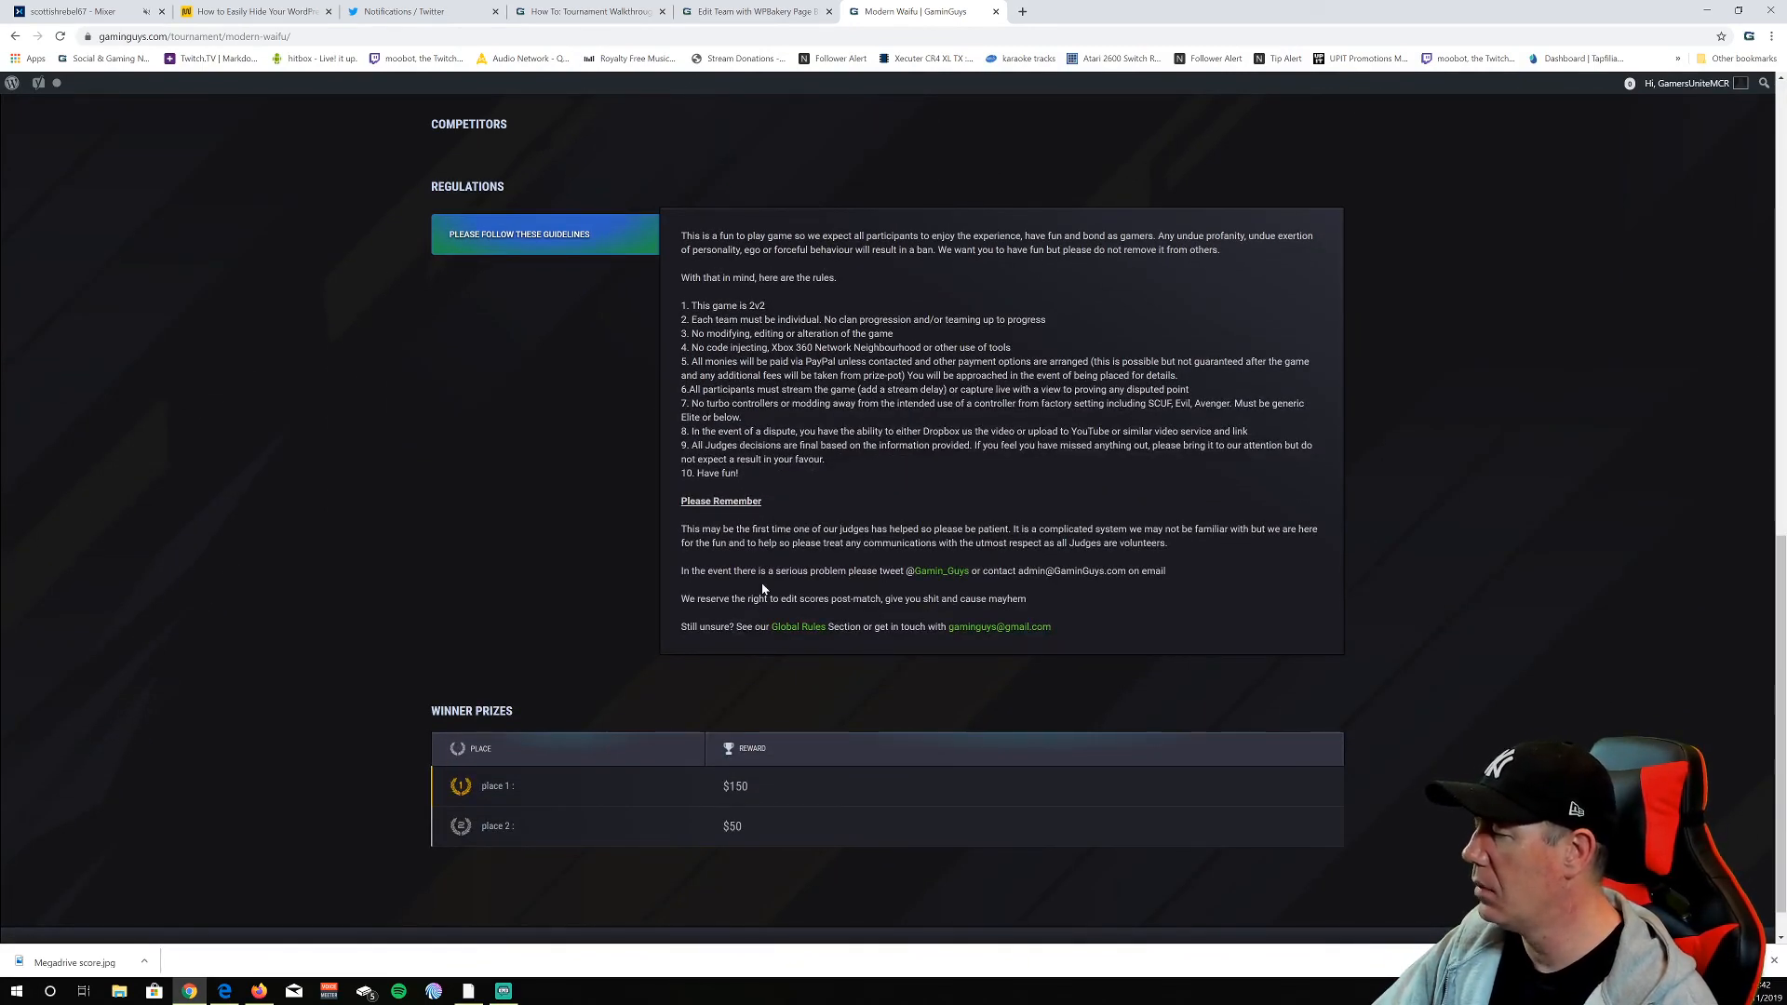
pyautogui.click(799, 627)
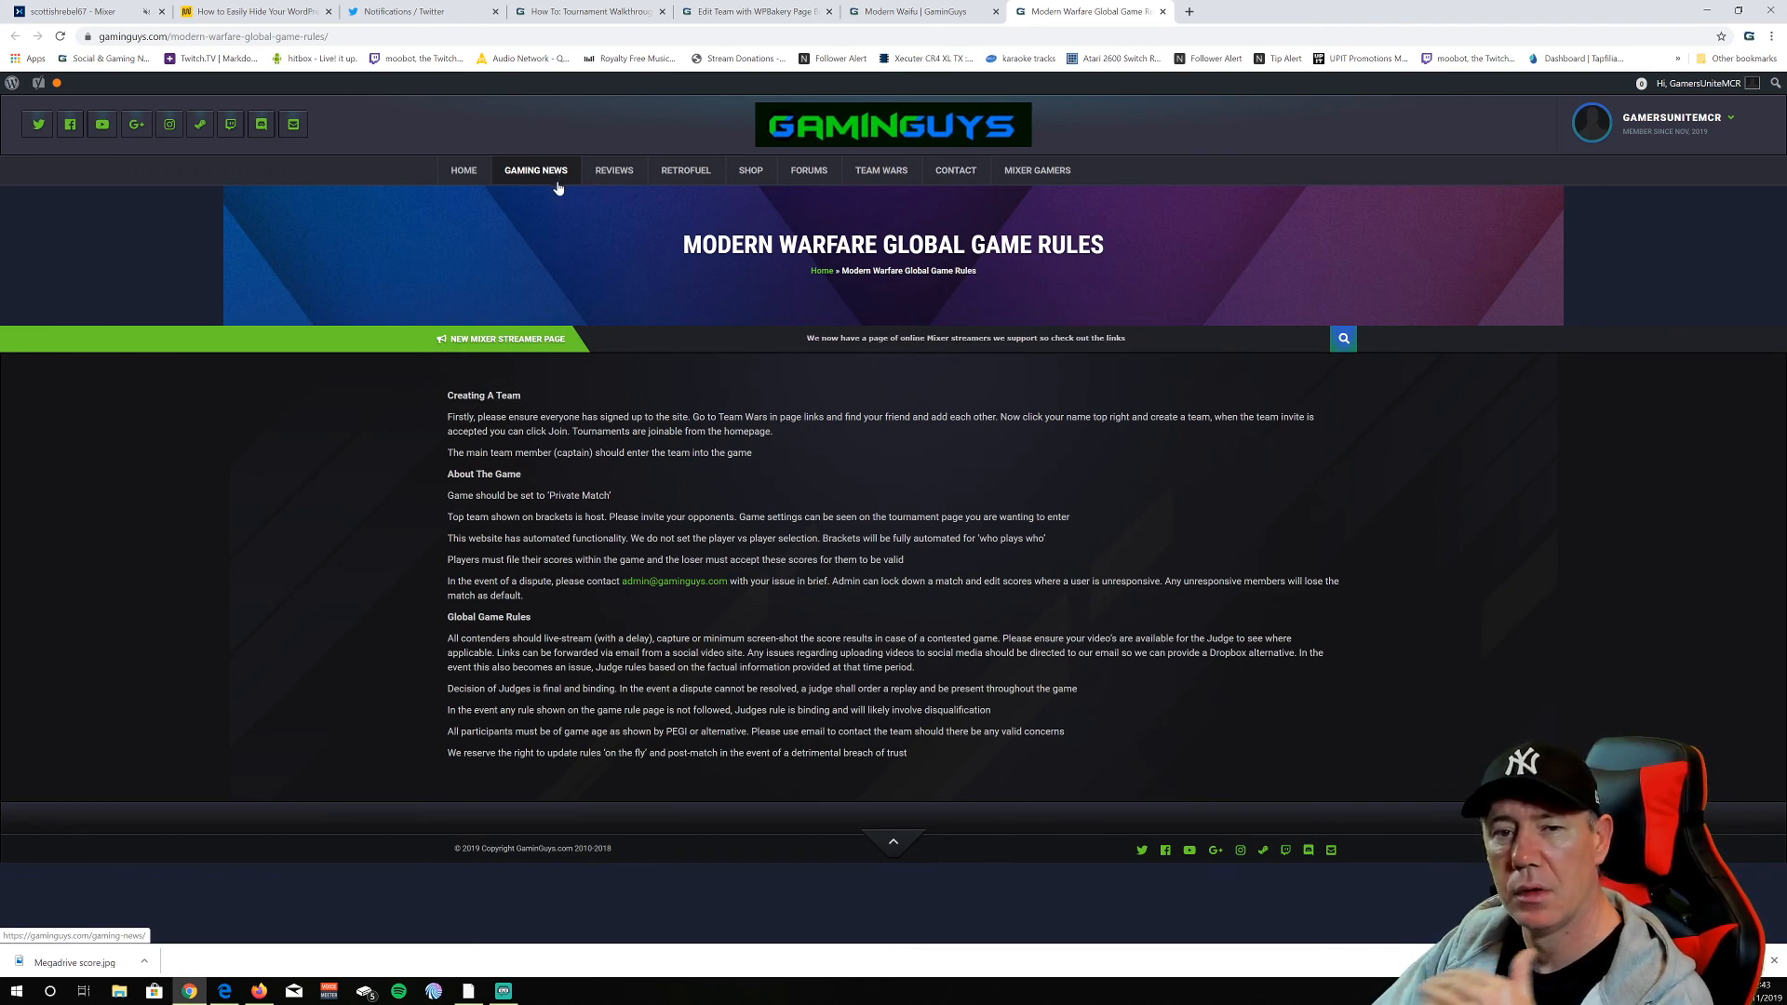
# Open the Twitter Terrors team page for editing and delete the team, confirming the deletion
pyautogui.moveTo(1675, 130)
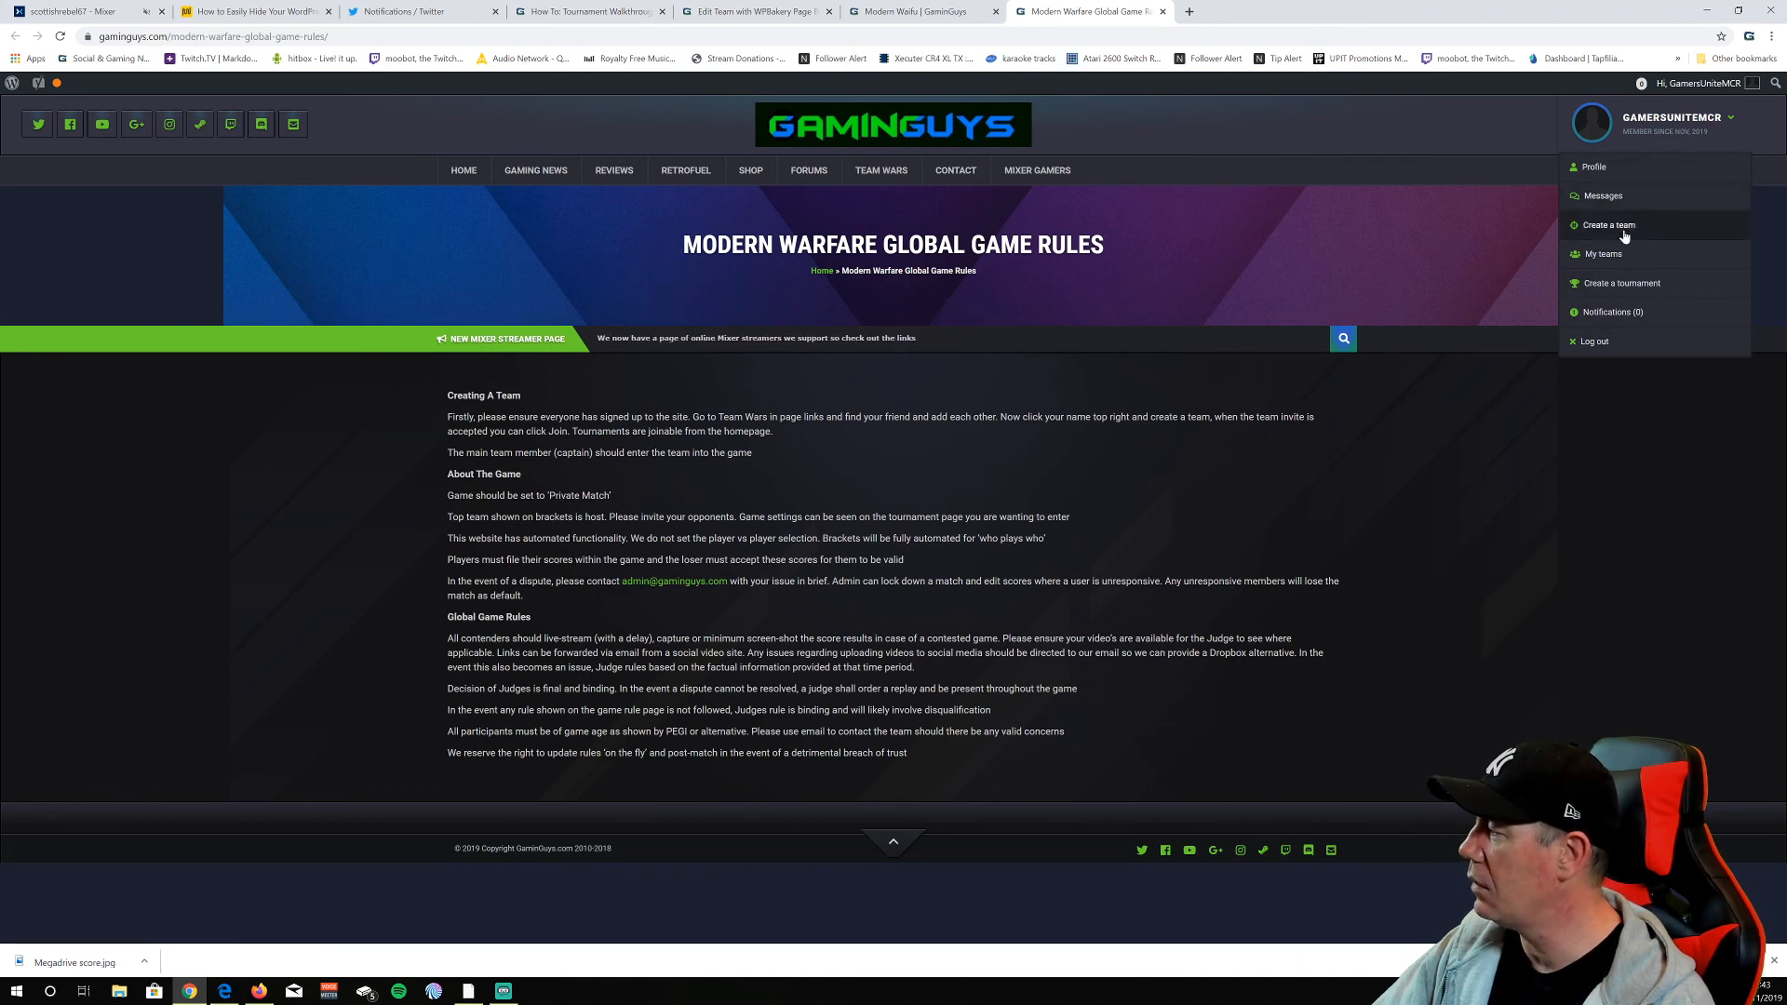
pyautogui.moveTo(1608, 257)
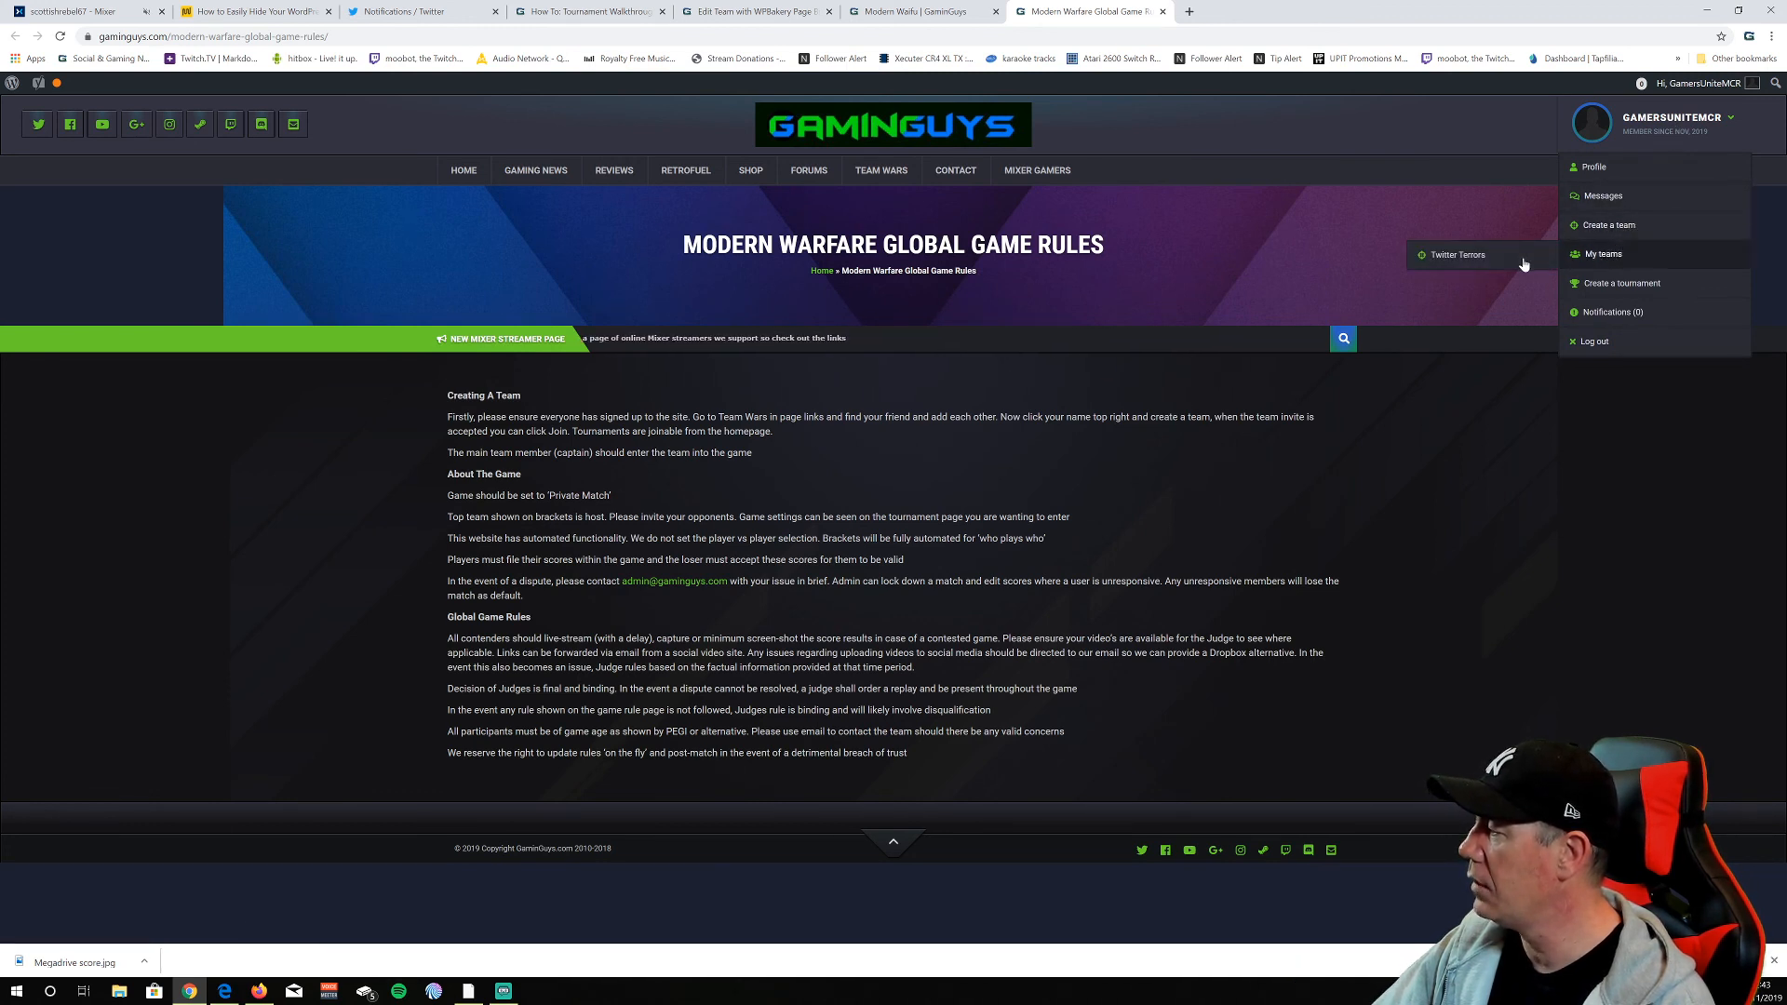
pyautogui.click(1466, 257)
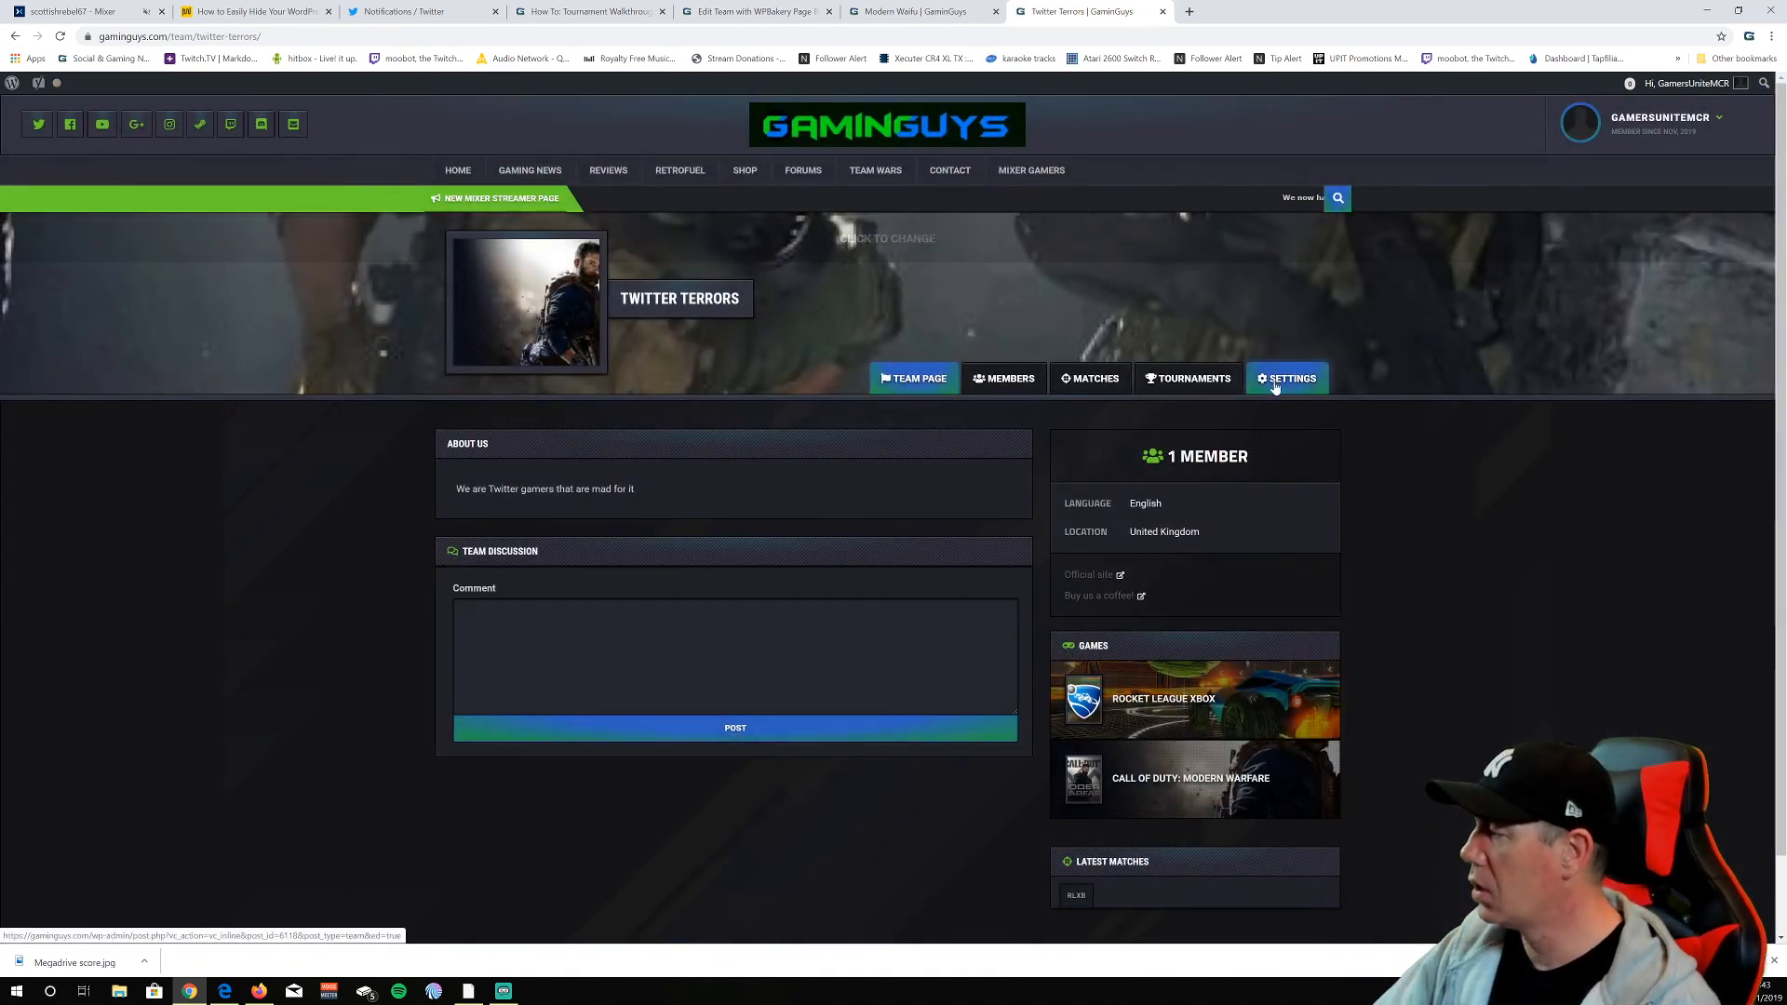
pyautogui.click(1275, 383)
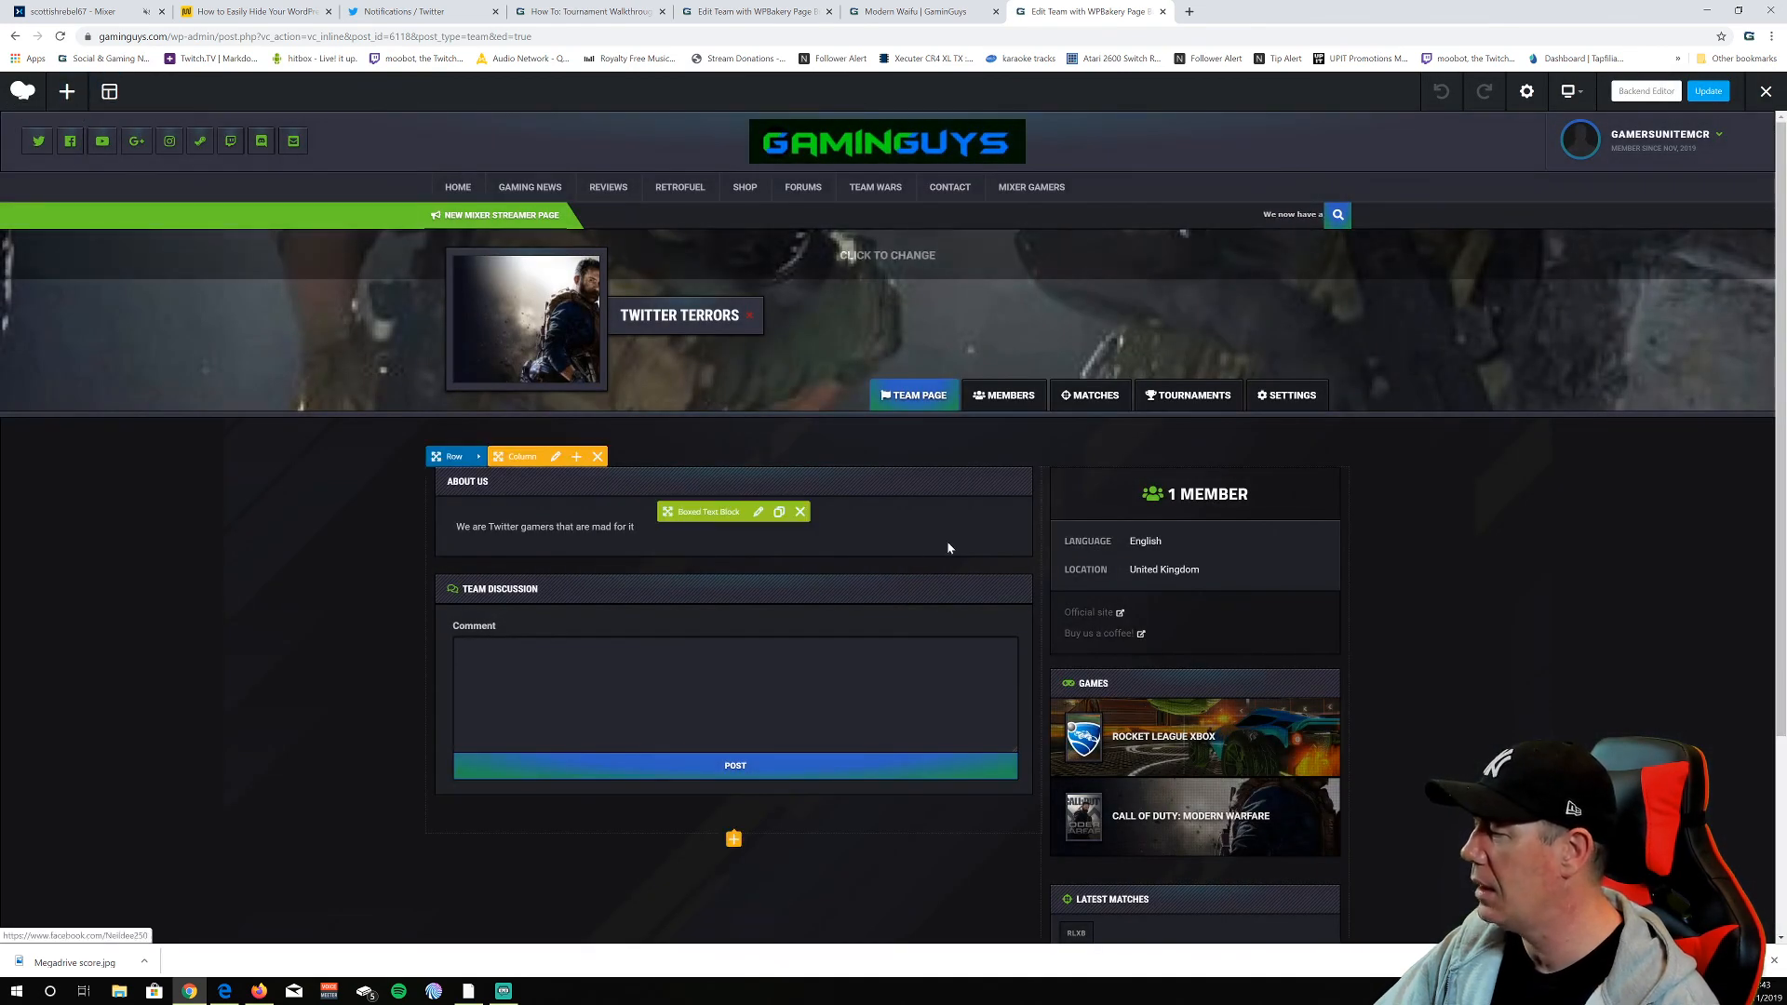
pyautogui.click(749, 318)
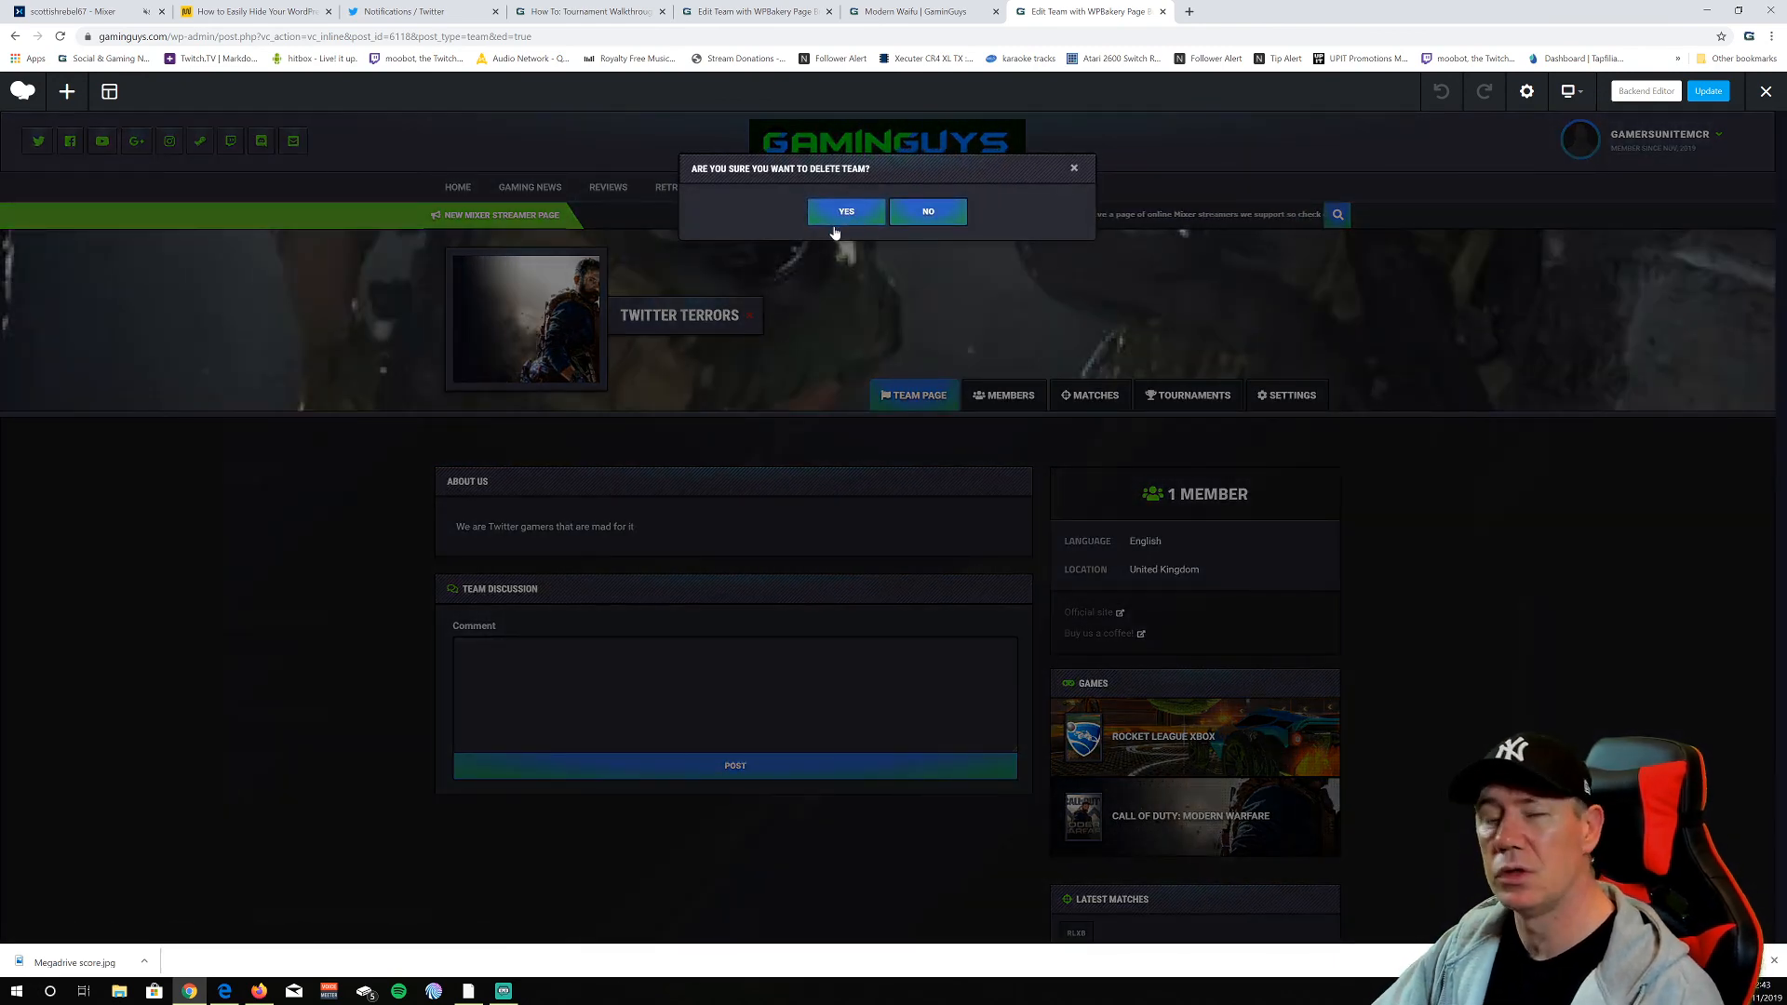
pyautogui.click(834, 226)
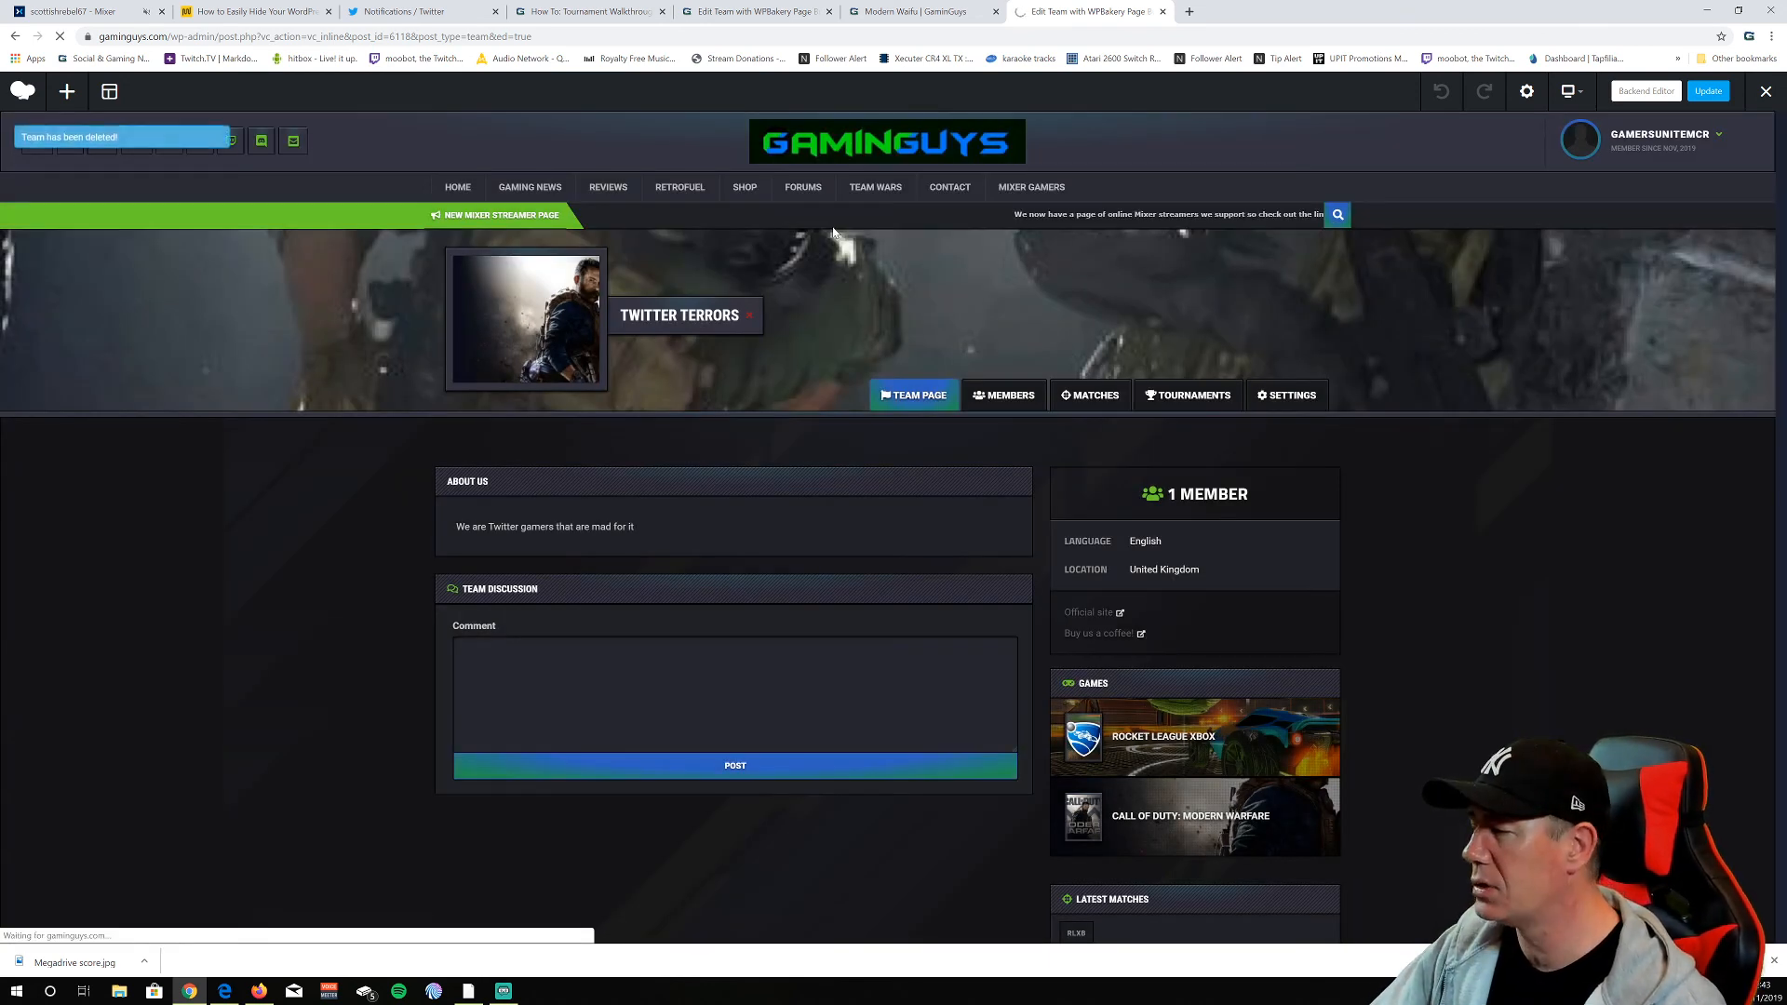